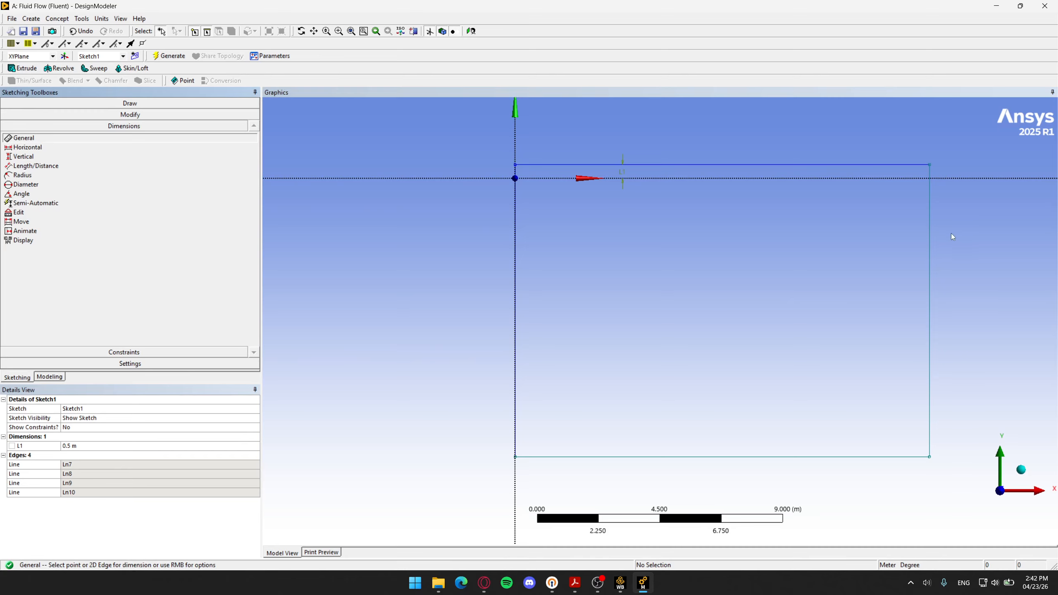
Step: Add a general dimension to the rectangle's vertical side and set its height to 1 m
{"action": "left_click", "coordinate": [932, 244]}
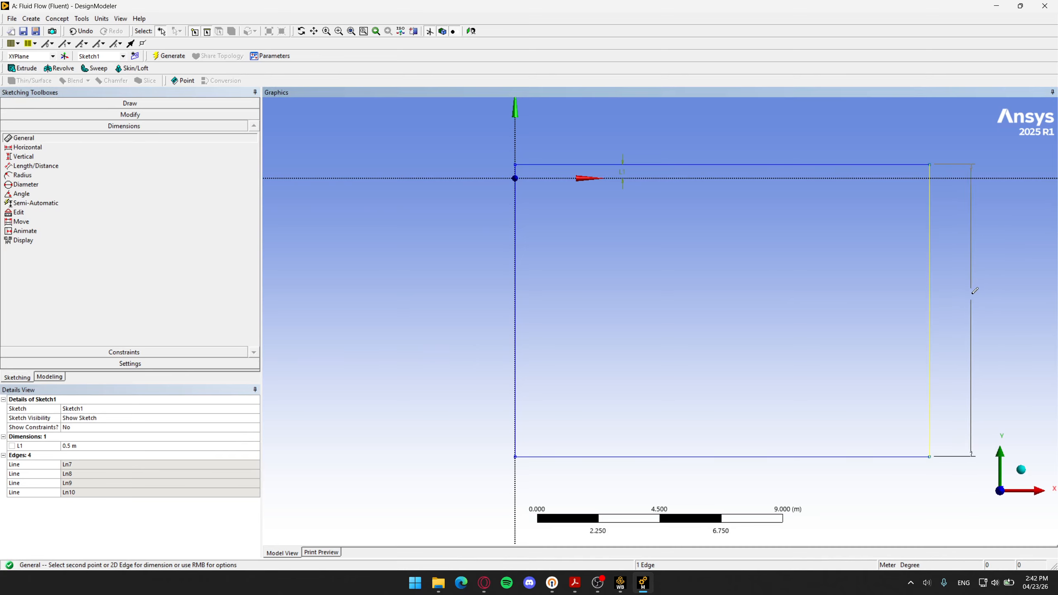
{"action": "left_click", "coordinate": [968, 291]}
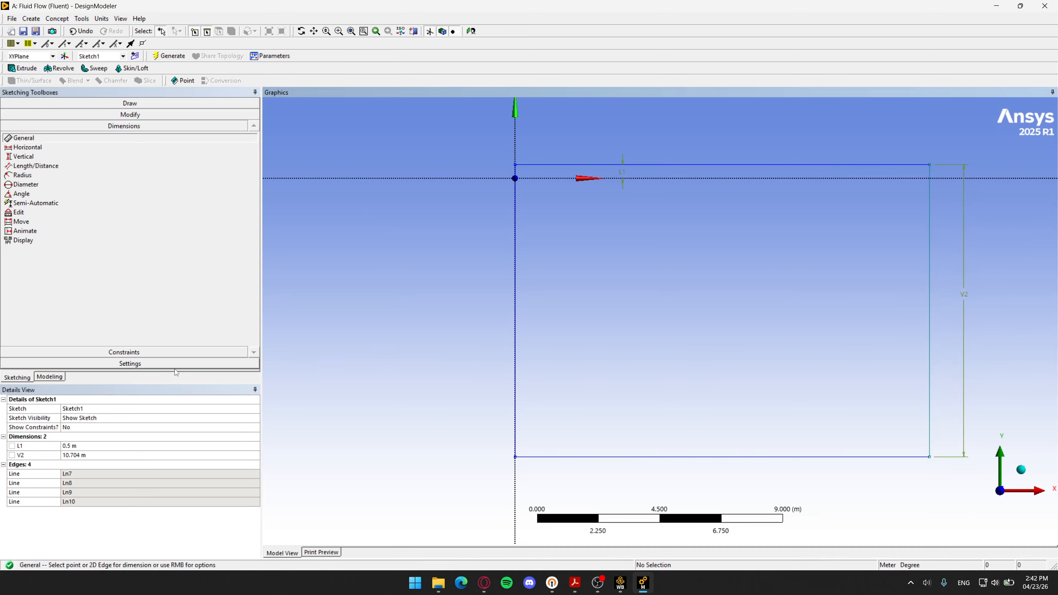
{"action": "type", "text": "1"}
{"action": "key", "text": "Return"}
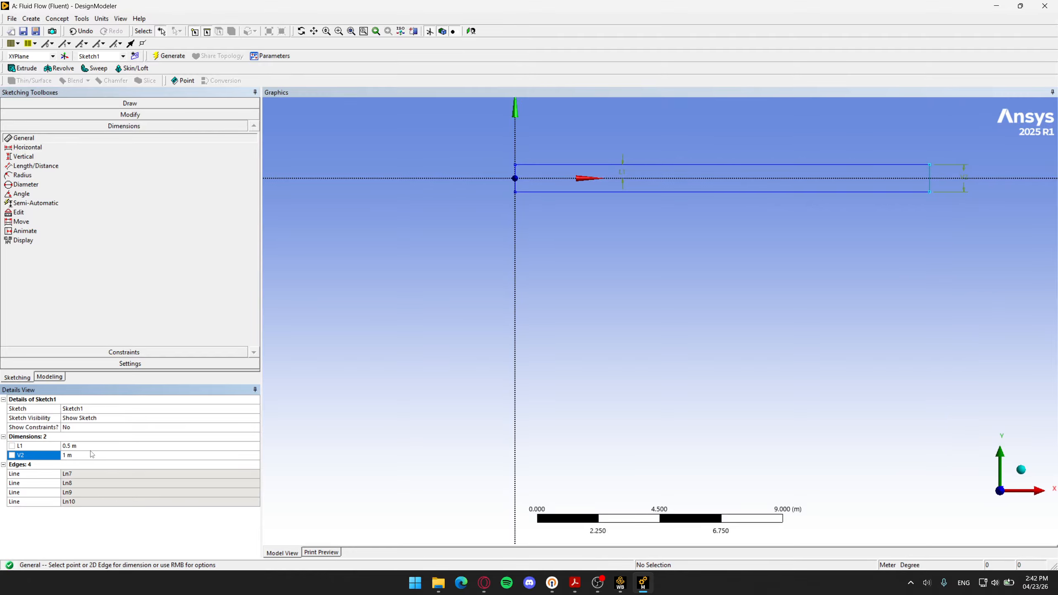
Step: Dimension the rectangle's upper horizontal edge and set its length to 1 m to form a square
{"action": "scroll", "coordinate": [663, 212], "scroll_direction": "up", "scroll_amount": 2}
{"action": "middle_click_drag", "start_coordinate": [854, 210], "coordinate": [721, 360], "text": "ctrl"}
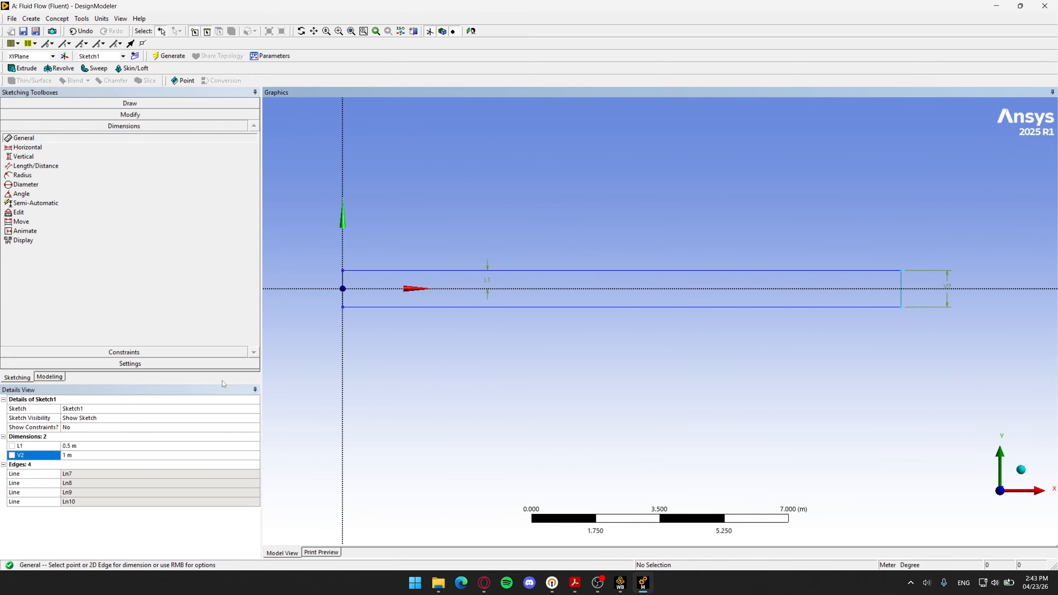
{"action": "left_click", "coordinate": [672, 270]}
{"action": "left_click", "coordinate": [675, 213]}
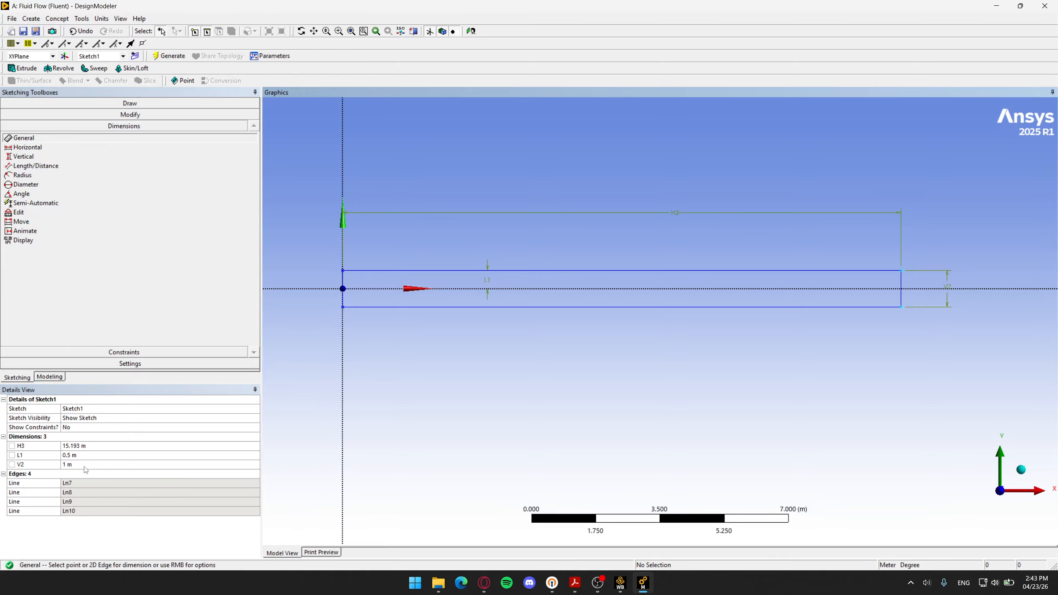
{"action": "left_click", "coordinate": [89, 446]}
{"action": "type", "text": "1"}
{"action": "key", "text": "Return"}
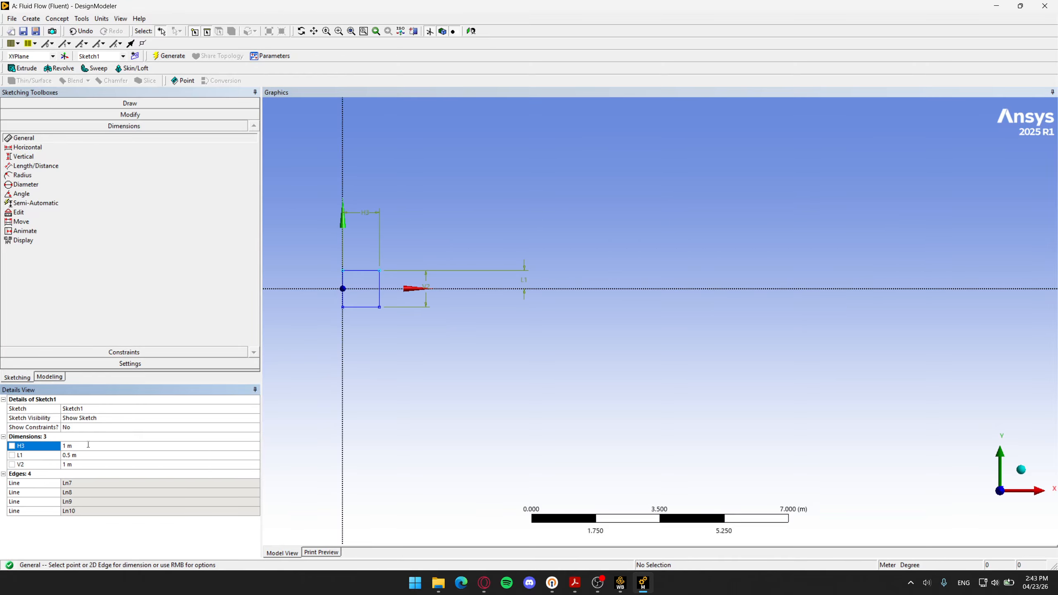
Step: Switch to the homework paper in Adobe Acrobat Reader, examine the computational domain distances in Fig. 1, and return to DesignModeler
{"action": "scroll", "coordinate": [477, 330], "scroll_direction": "up", "scroll_amount": 3}
{"action": "scroll", "coordinate": [935, 350], "scroll_direction": "down", "scroll_amount": 3}
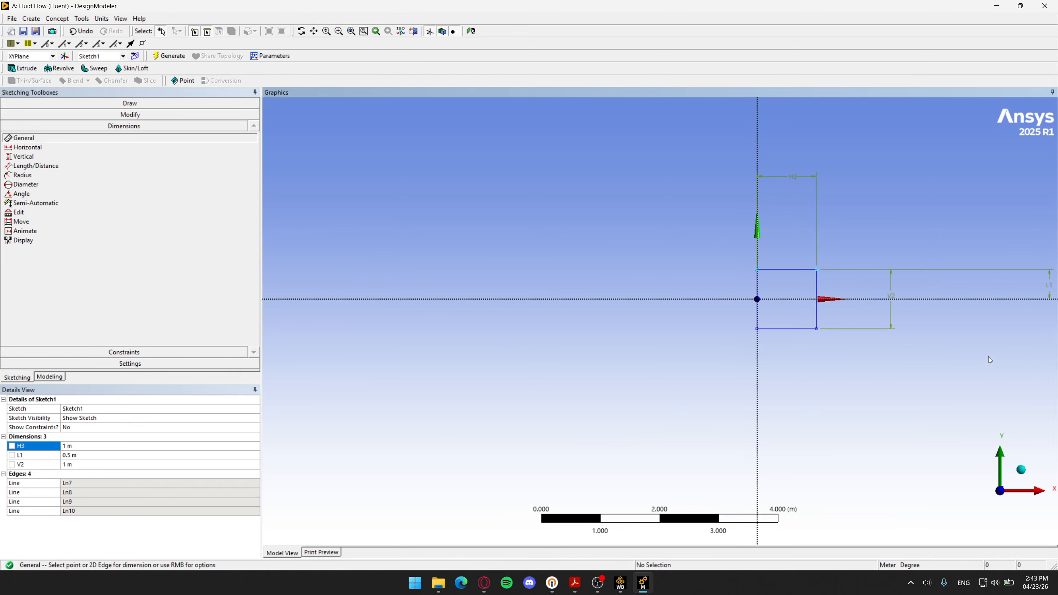
{"action": "scroll", "coordinate": [713, 292], "scroll_direction": "up", "scroll_amount": 2}
{"action": "scroll", "coordinate": [713, 292], "scroll_direction": "up", "scroll_amount": 1}
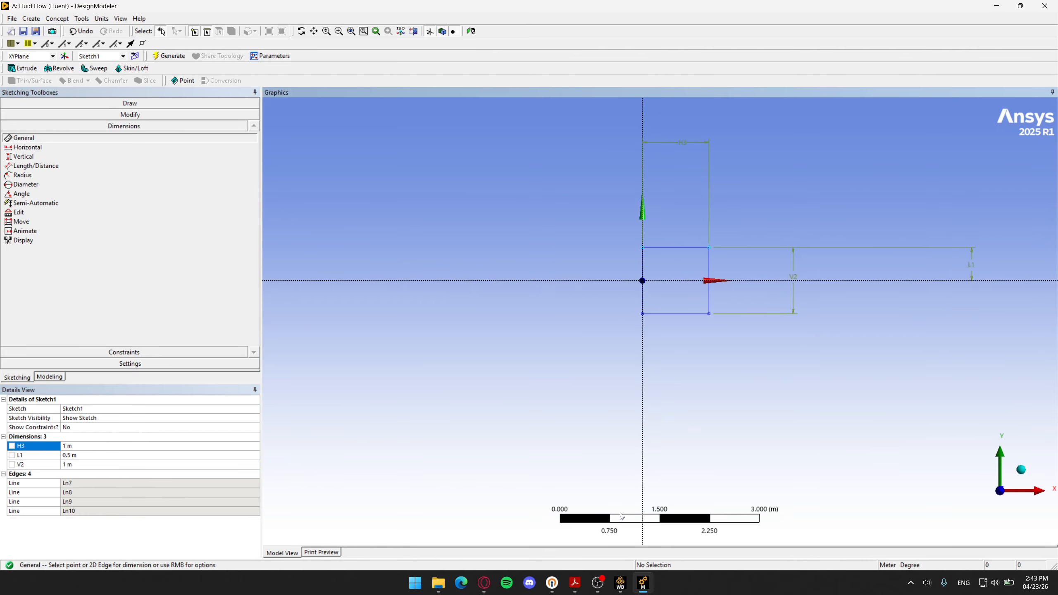
{"action": "left_click", "coordinate": [575, 583]}
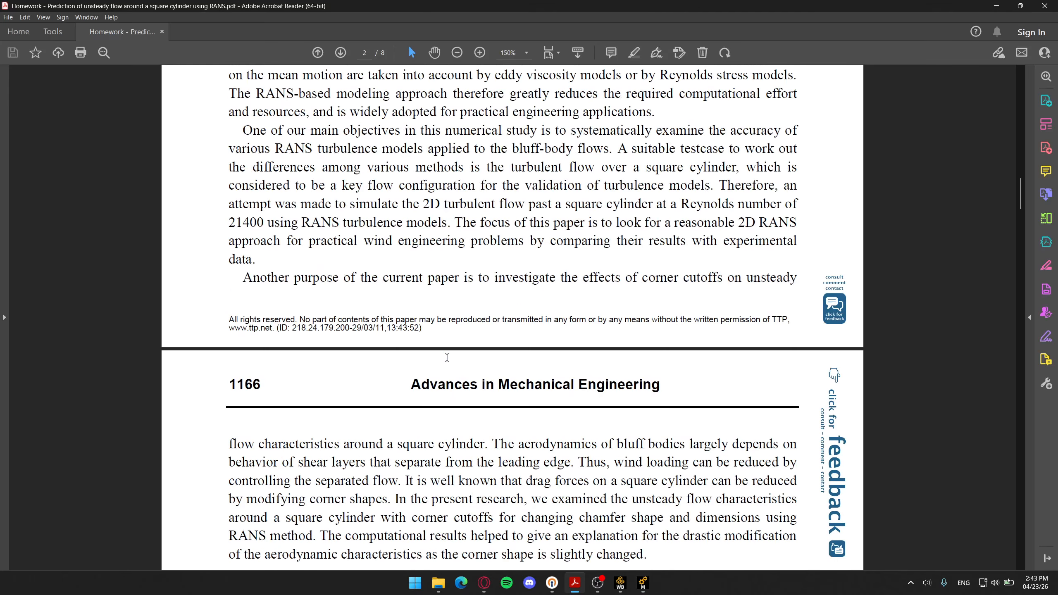
{"action": "scroll", "coordinate": [447, 357], "scroll_direction": "down", "scroll_amount": 10}
{"action": "scroll", "coordinate": [275, 264], "scroll_direction": "up", "scroll_amount": 2, "text": "ctrl"}
{"action": "scroll", "coordinate": [275, 264], "scroll_direction": "down", "scroll_amount": 1}
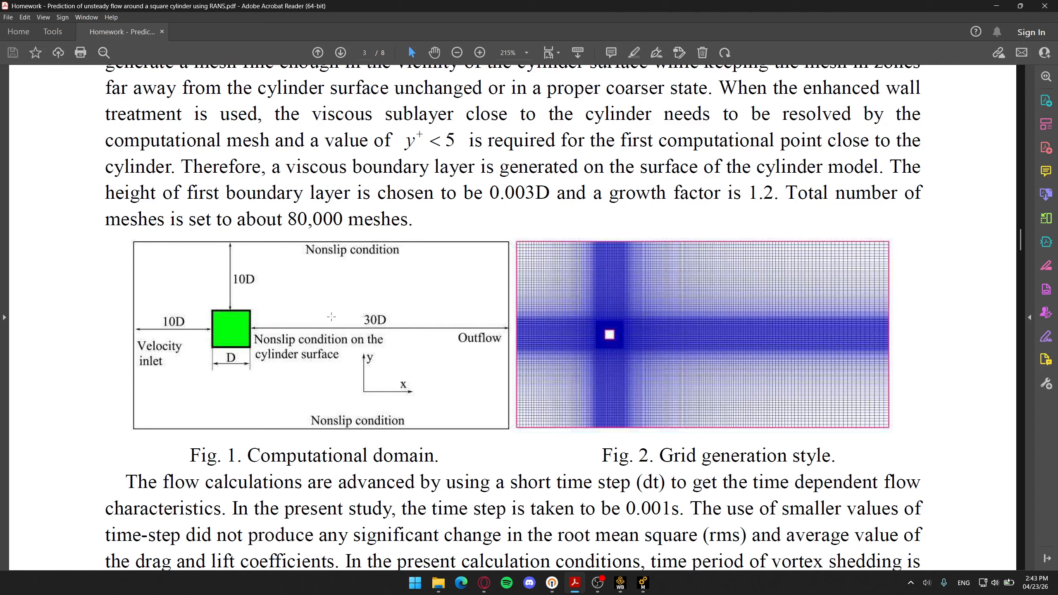
{"action": "left_click", "coordinate": [996, 6]}
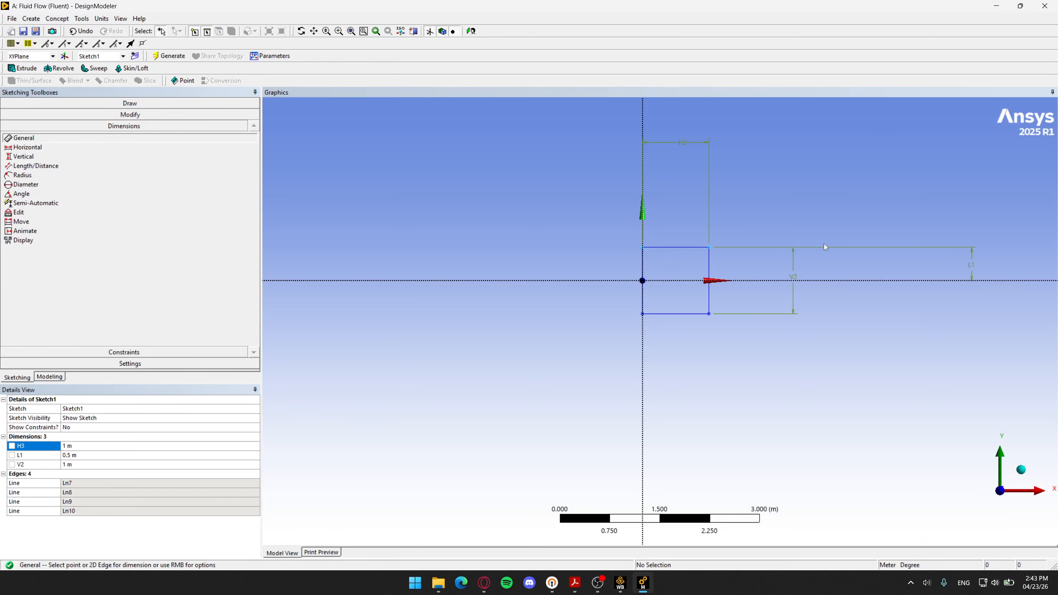
Step: Draw a larger rectangle around the square, its left edge about 6.1 m from the square and its lower edge about 4.2 m below it
{"action": "scroll", "coordinate": [830, 288], "scroll_direction": "down", "scroll_amount": 2}
{"action": "middle_click_drag", "start_coordinate": [898, 201], "coordinate": [804, 235], "text": "ctrl"}
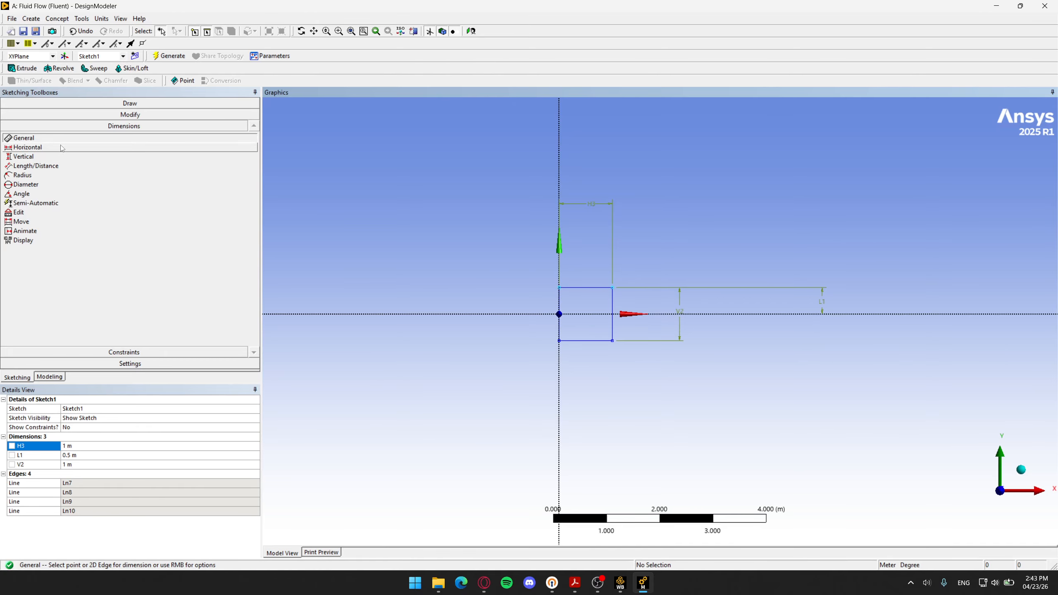
{"action": "scroll", "coordinate": [399, 263], "scroll_direction": "down", "scroll_amount": 2}
{"action": "left_click", "coordinate": [130, 103]}
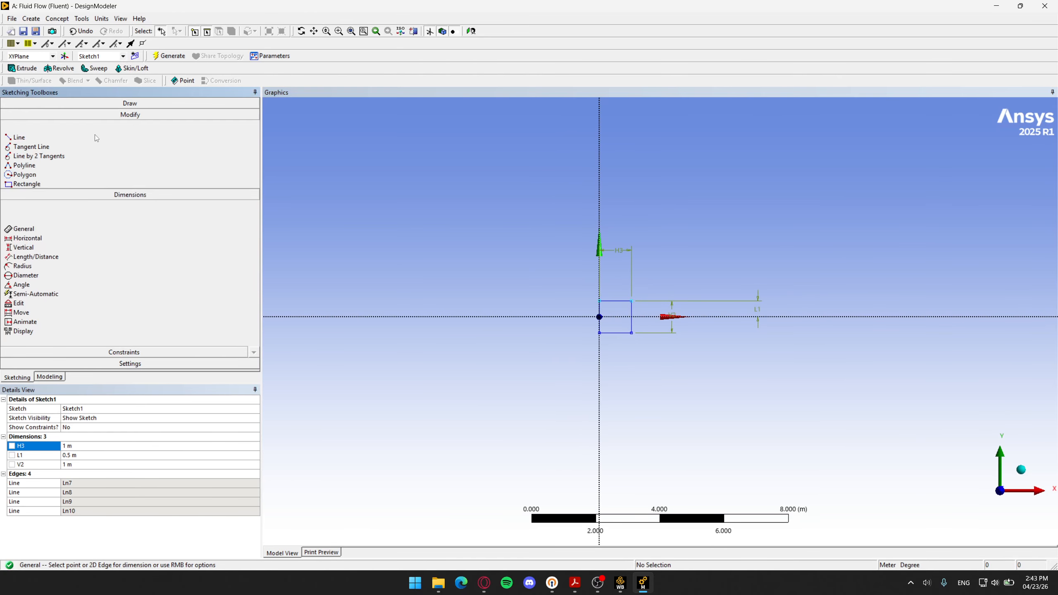
{"action": "left_click", "coordinate": [27, 162]}
{"action": "left_click", "coordinate": [402, 145]}
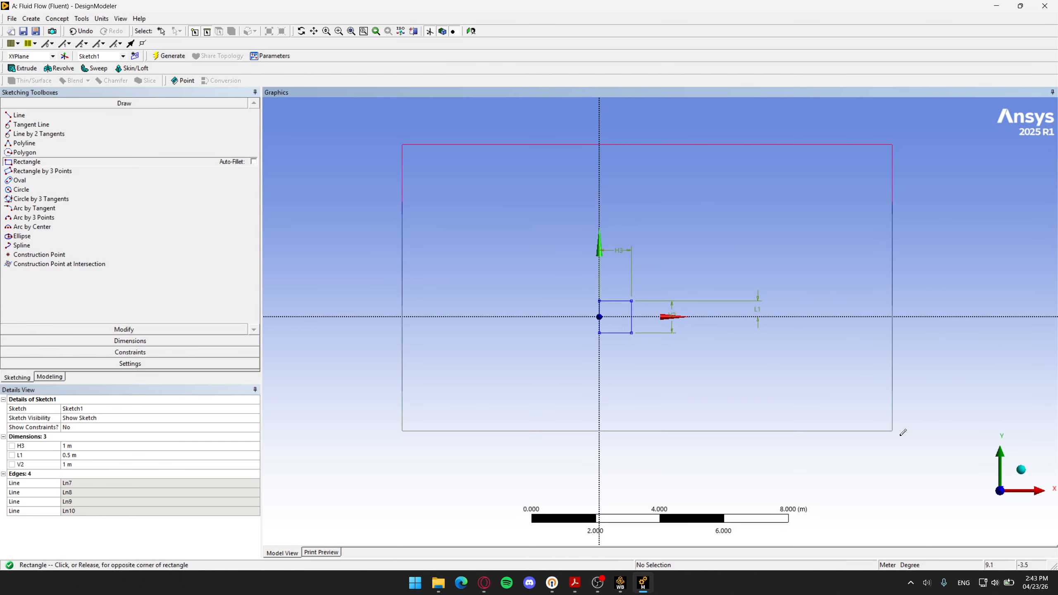
{"action": "left_click", "coordinate": [967, 469]}
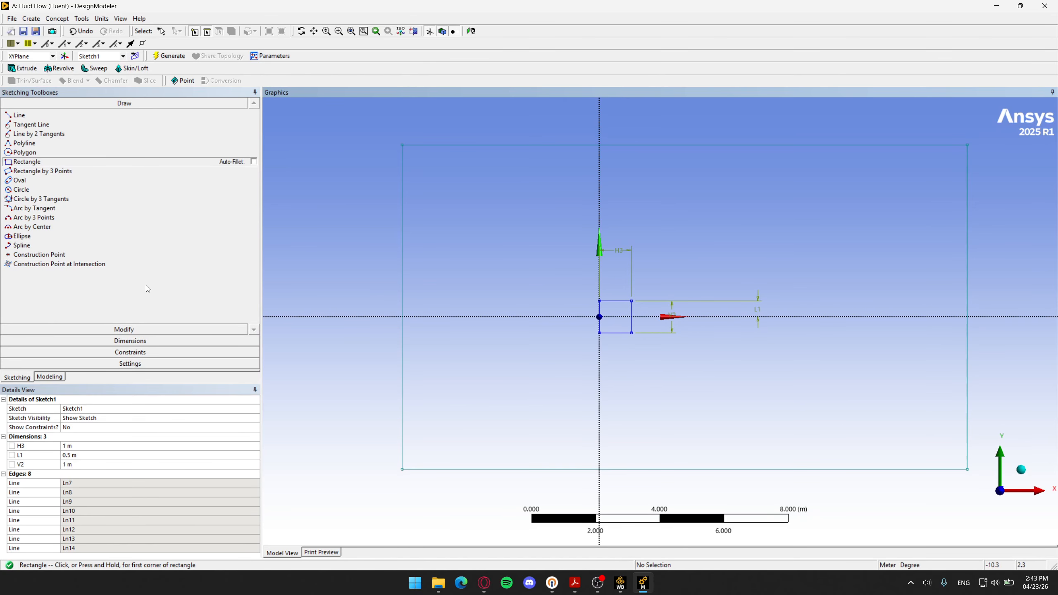
Step: Add a Length/Distance dimension between the square's left side and the outer rectangle's left edge, and set it to 10 m
{"action": "left_click", "coordinate": [110, 341]}
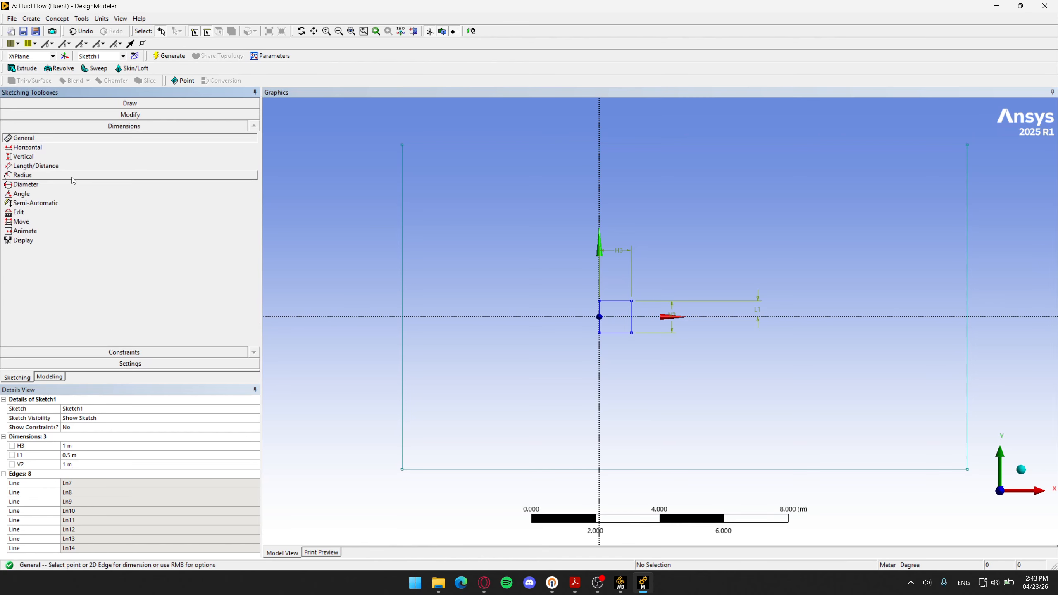
{"action": "left_click", "coordinate": [36, 166]}
{"action": "left_click", "coordinate": [600, 301]}
{"action": "left_click", "coordinate": [402, 271]}
{"action": "left_click", "coordinate": [499, 271]}
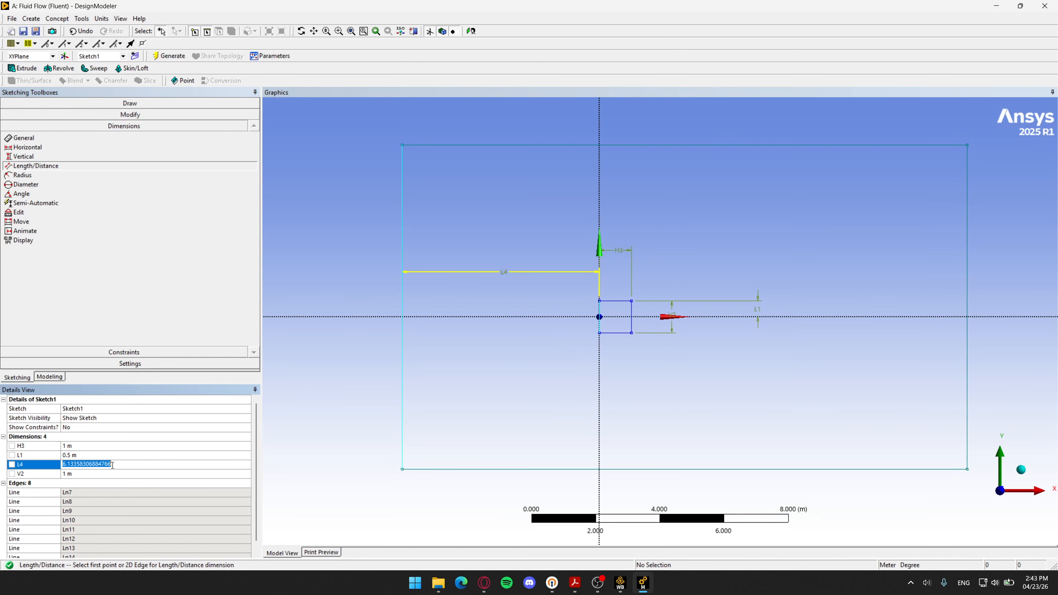
{"action": "left_click", "coordinate": [112, 464]}
{"action": "type", "text": "10"}
{"action": "key", "text": "Return"}
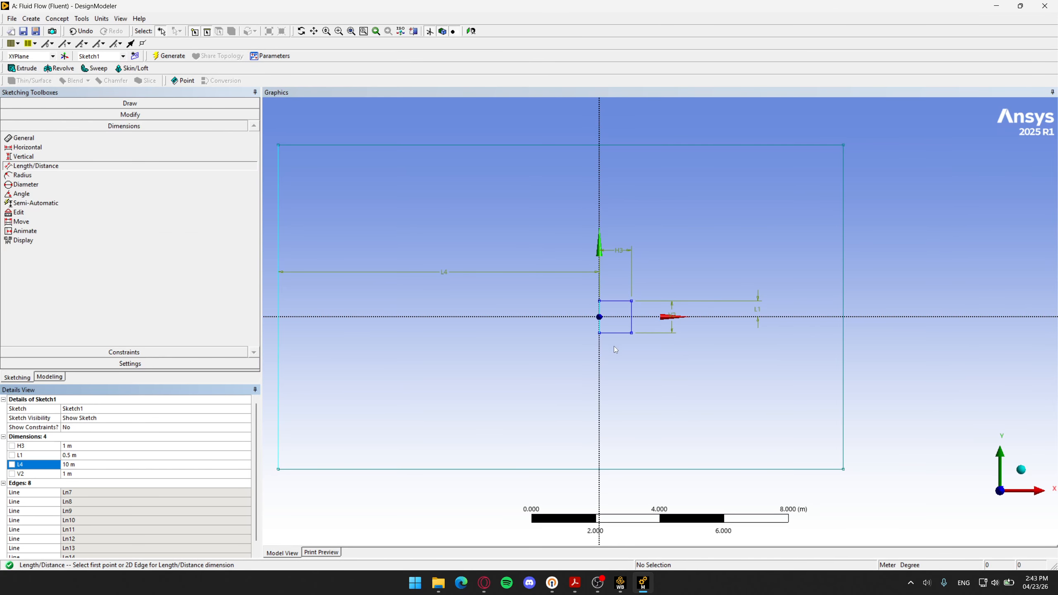
Step: Dimension the distance from the square's bottom side to the outer rectangle's bottom edge and set it to 10 m
{"action": "left_click", "coordinate": [611, 334]}
{"action": "left_click", "coordinate": [635, 469]}
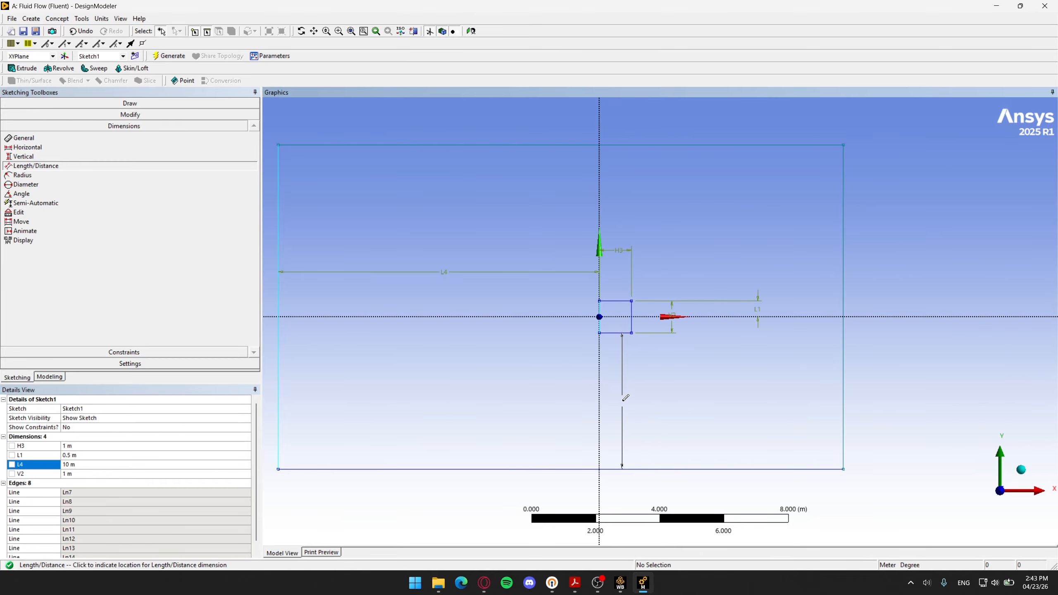
{"action": "left_click", "coordinate": [623, 401]}
{"action": "left_click", "coordinate": [84, 475]}
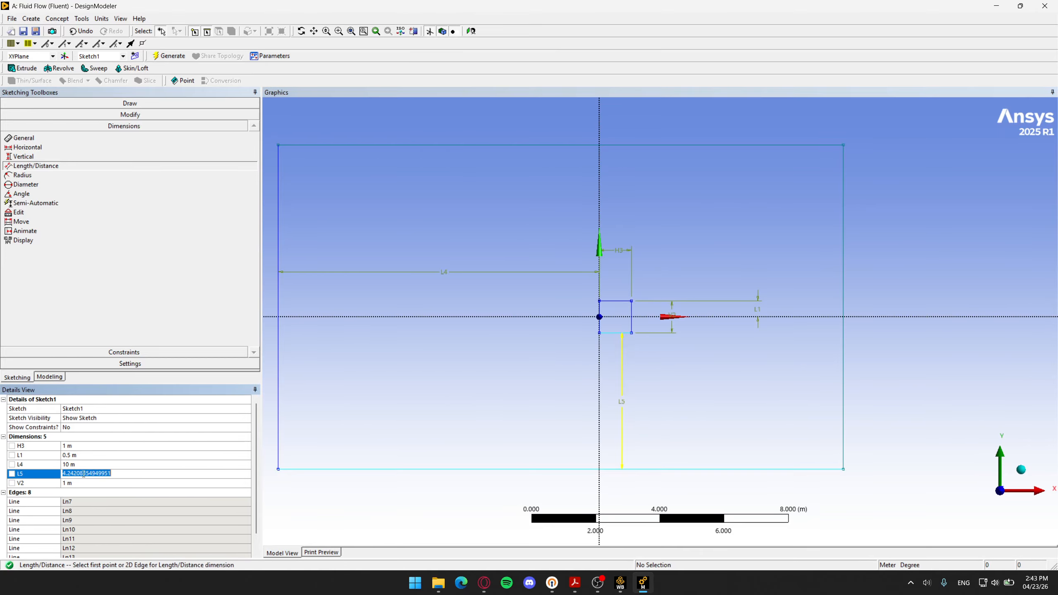
{"action": "type", "text": "10"}
{"action": "key", "text": "Return"}
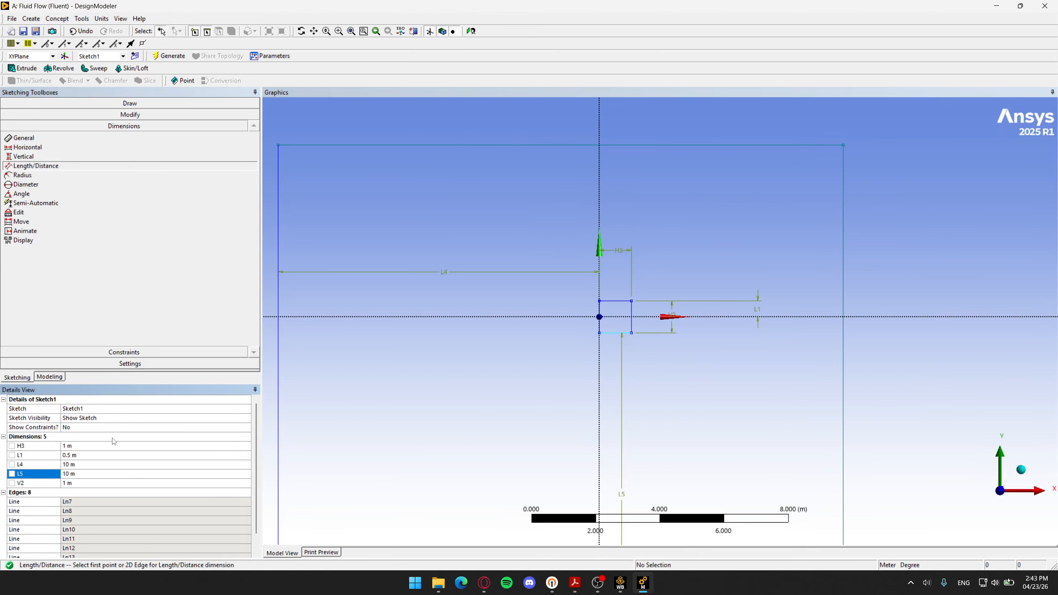
Step: Dimension the distance from the outer rectangle's top edge to the square's top side and set it to 10 m
{"action": "left_click", "coordinate": [636, 146]}
{"action": "left_click", "coordinate": [617, 301]}
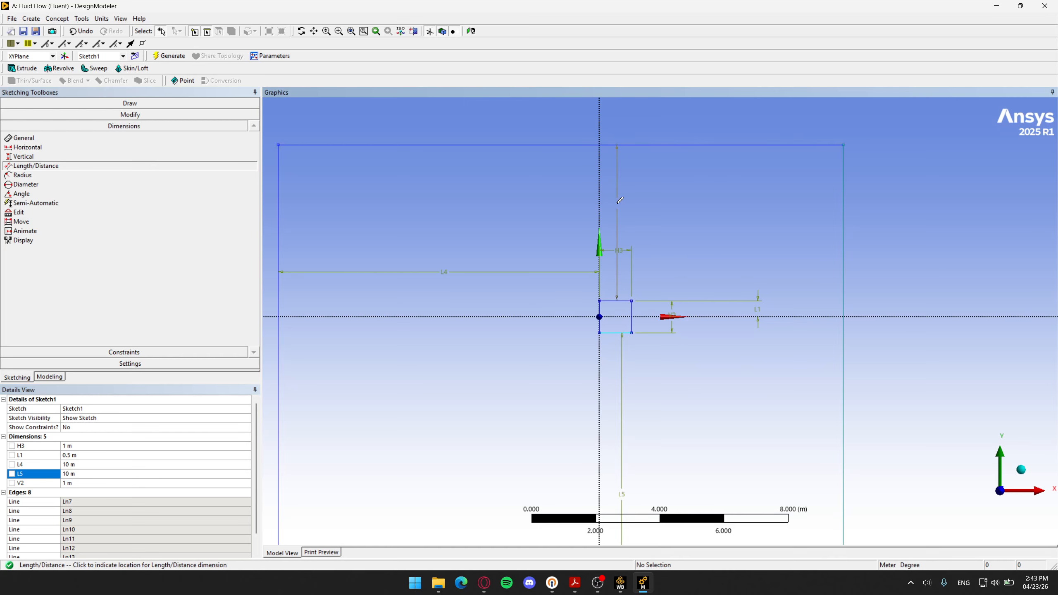
{"action": "left_click", "coordinate": [616, 206]}
{"action": "left_click", "coordinate": [89, 484]}
{"action": "type", "text": "10"}
{"action": "key", "text": "Return"}
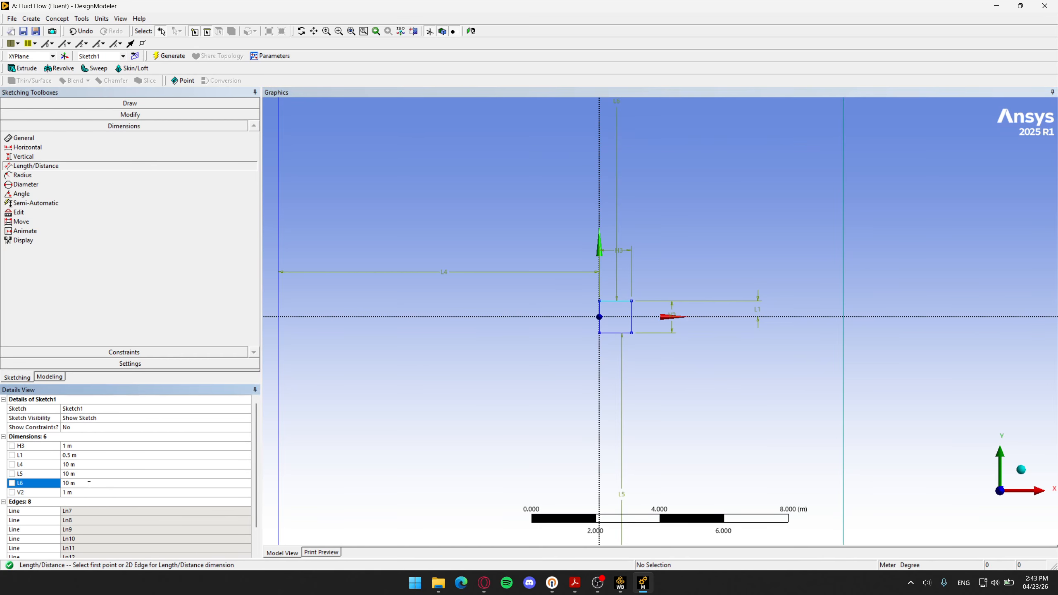
Step: Dimension the distance from the square's right side to the outer rectangle's right edge and set it to 30 m
{"action": "scroll", "coordinate": [809, 373], "scroll_direction": "down", "scroll_amount": 3}
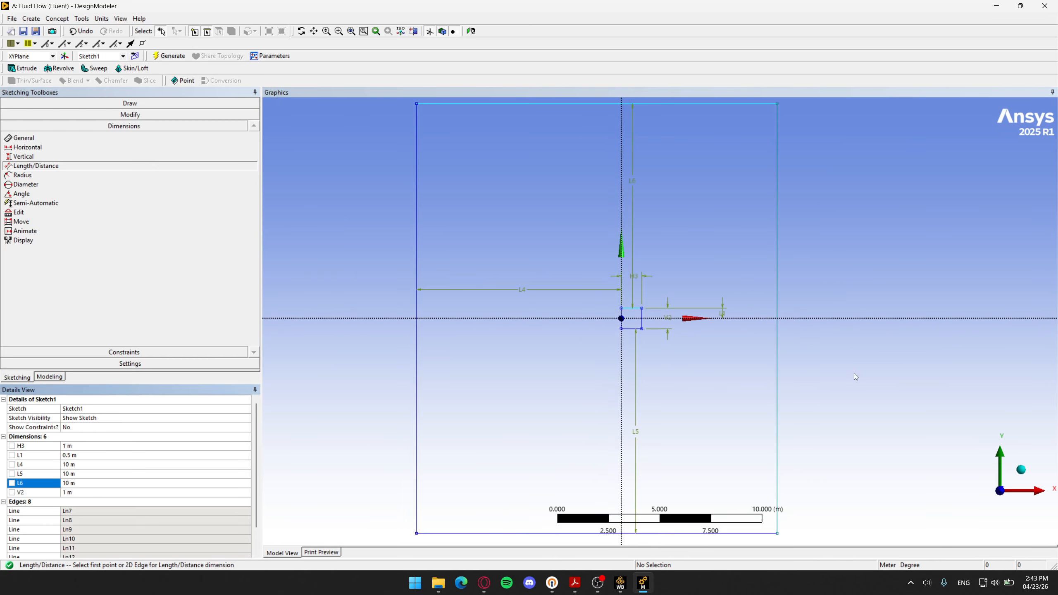
{"action": "left_click", "coordinate": [646, 321]}
{"action": "left_click", "coordinate": [759, 320]}
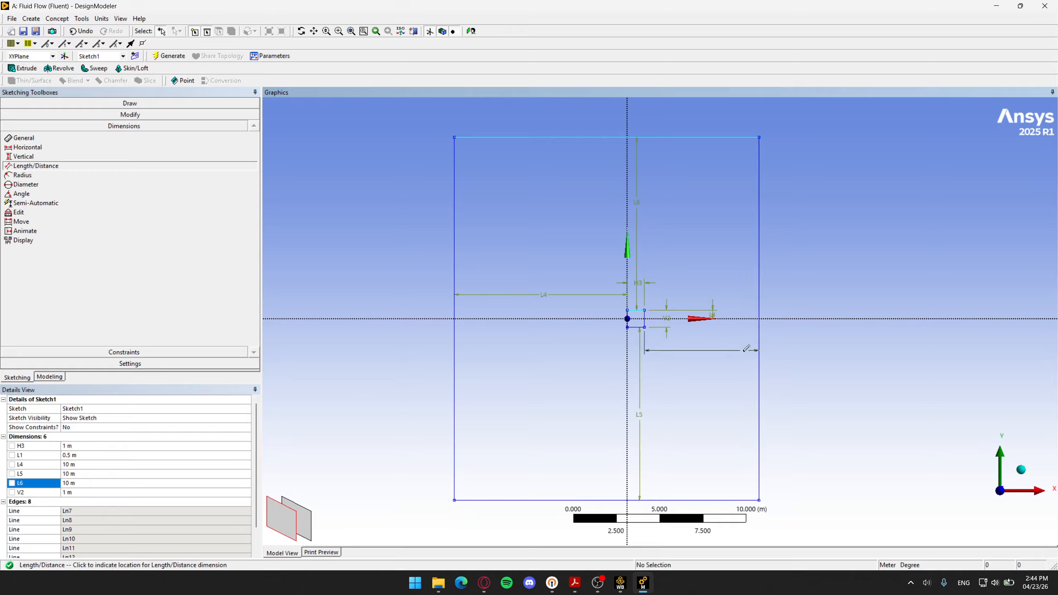
{"action": "left_click", "coordinate": [716, 358]}
{"action": "left_click", "coordinate": [72, 492]}
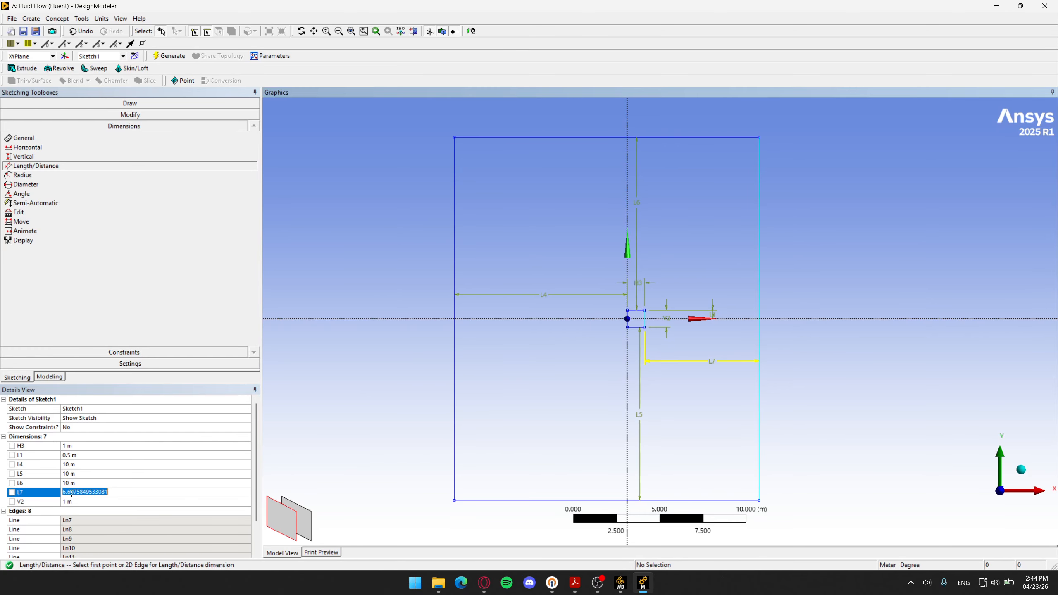
{"action": "type", "text": "30"}
{"action": "key", "text": "Return"}
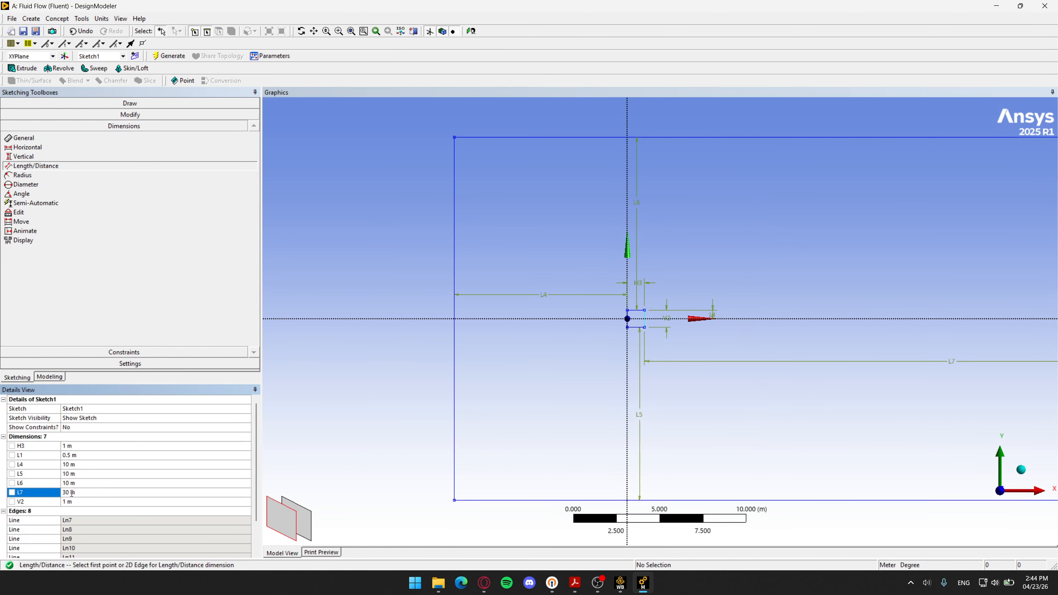
Step: Generate a surface from Sketch1 with the operation set to Add Frozen
{"action": "scroll", "coordinate": [860, 248], "scroll_direction": "down", "scroll_amount": 3}
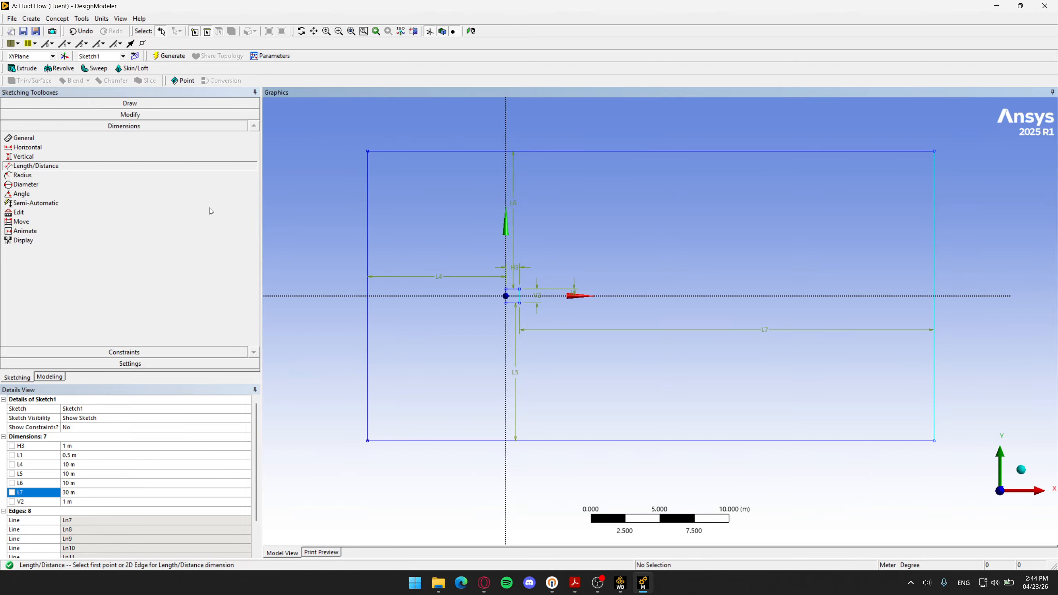
{"action": "left_click", "coordinate": [68, 18]}
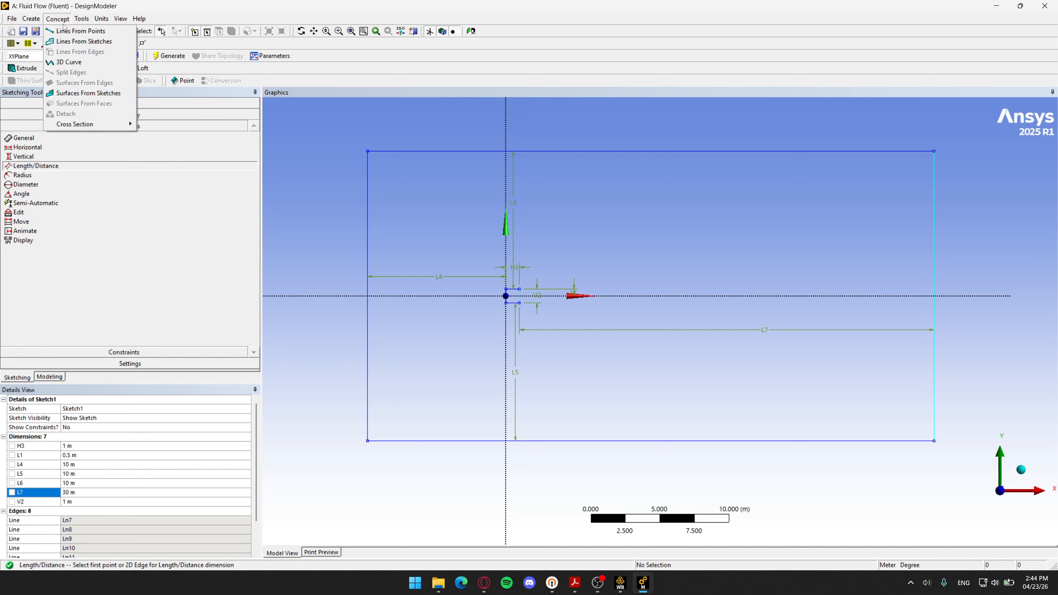
{"action": "left_click", "coordinate": [88, 94]}
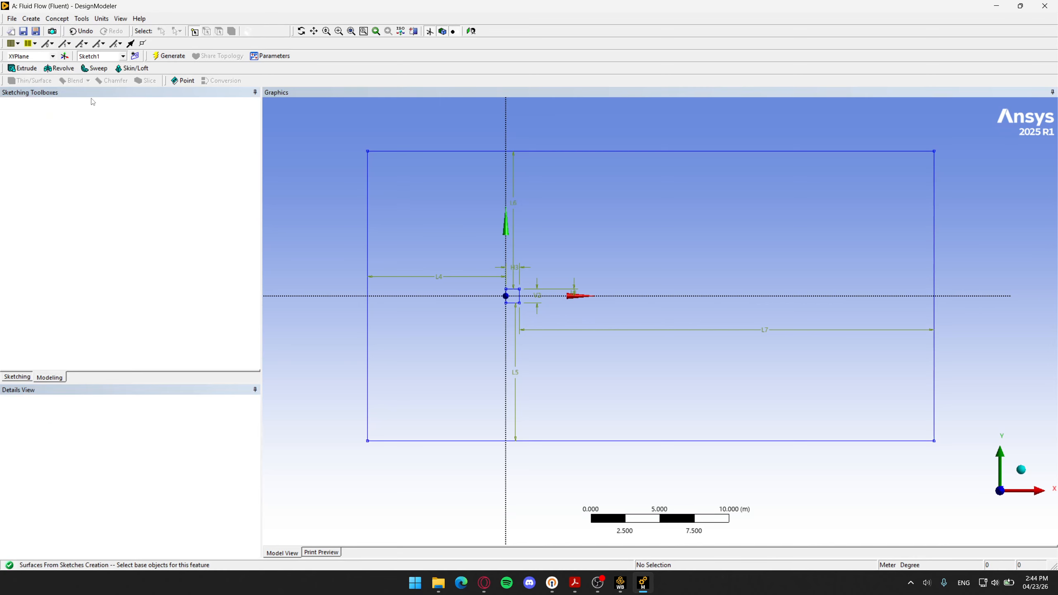
{"action": "left_click", "coordinate": [67, 120]}
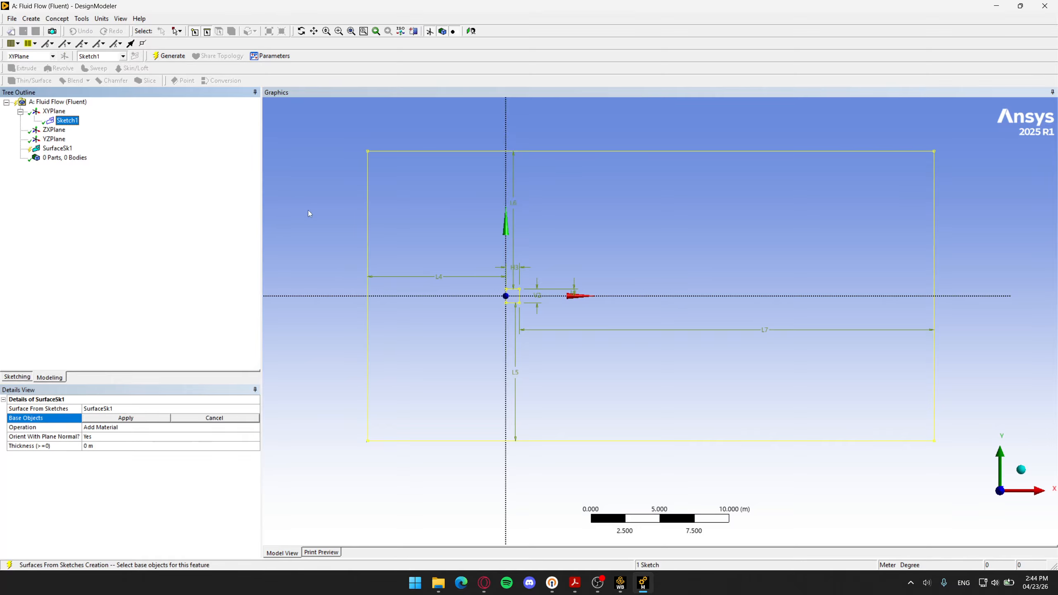
{"action": "left_click", "coordinate": [145, 419]}
{"action": "left_click", "coordinate": [191, 427]}
{"action": "left_click", "coordinate": [255, 429]}
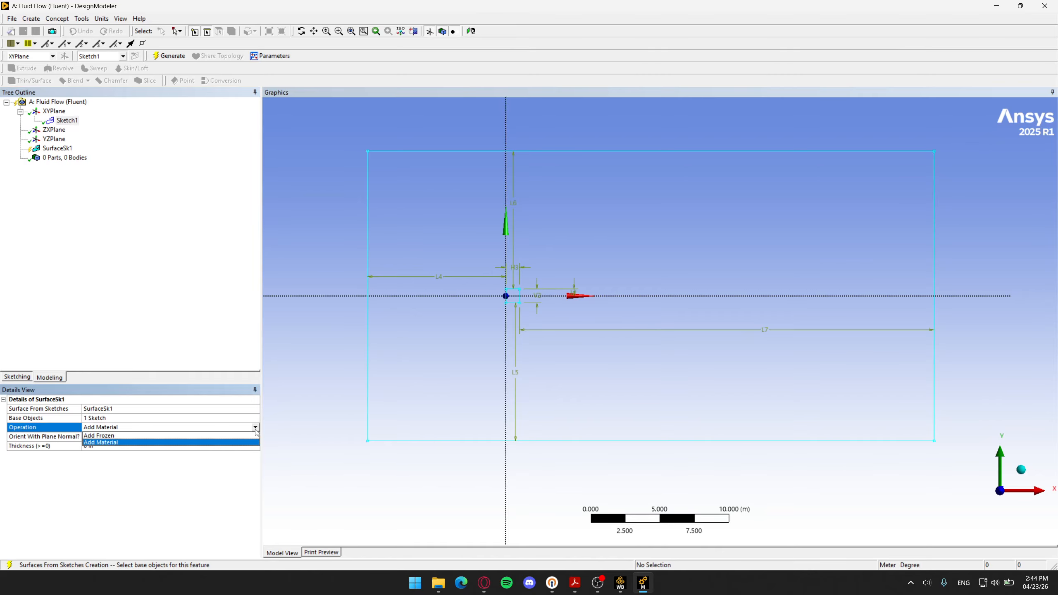
{"action": "left_click", "coordinate": [233, 436]}
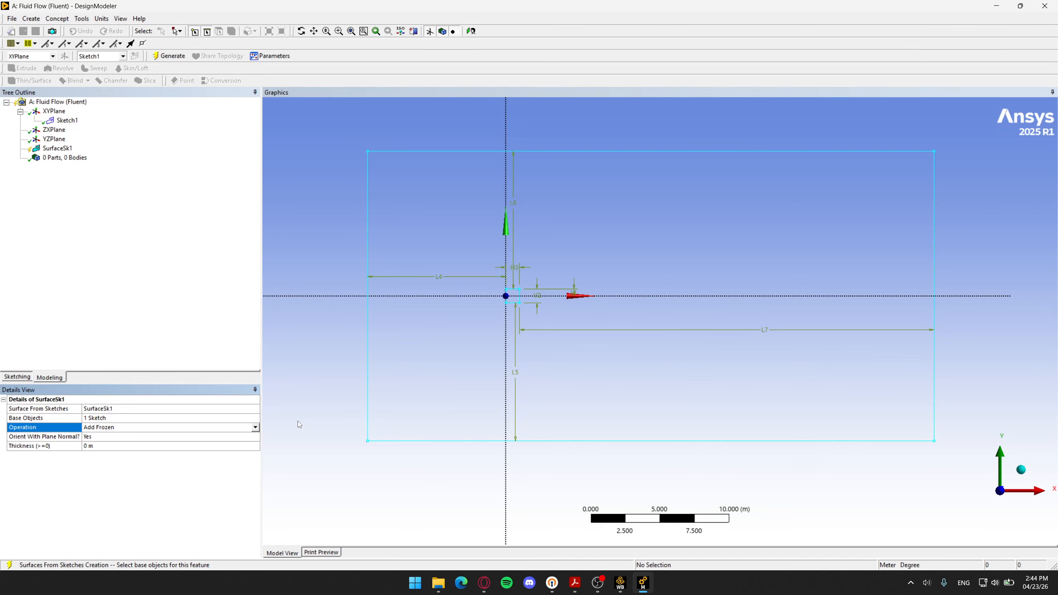
{"action": "left_click", "coordinate": [169, 56]}
Step: Create a second sketch on the XYPlane and open it for sketching
{"action": "scroll", "coordinate": [671, 275], "scroll_direction": "up", "scroll_amount": 1}
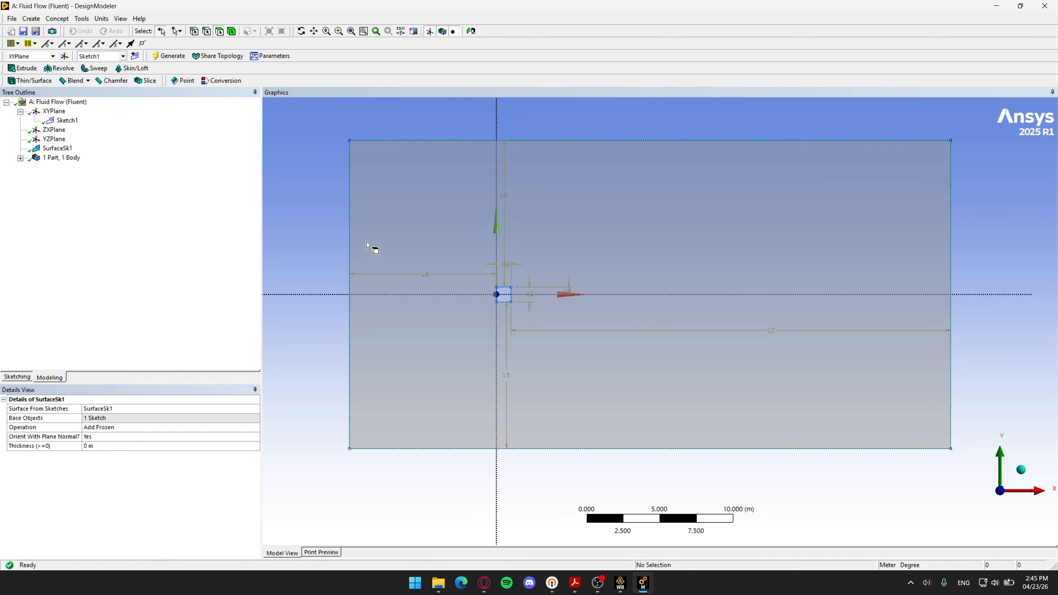
{"action": "left_click", "coordinate": [135, 56]}
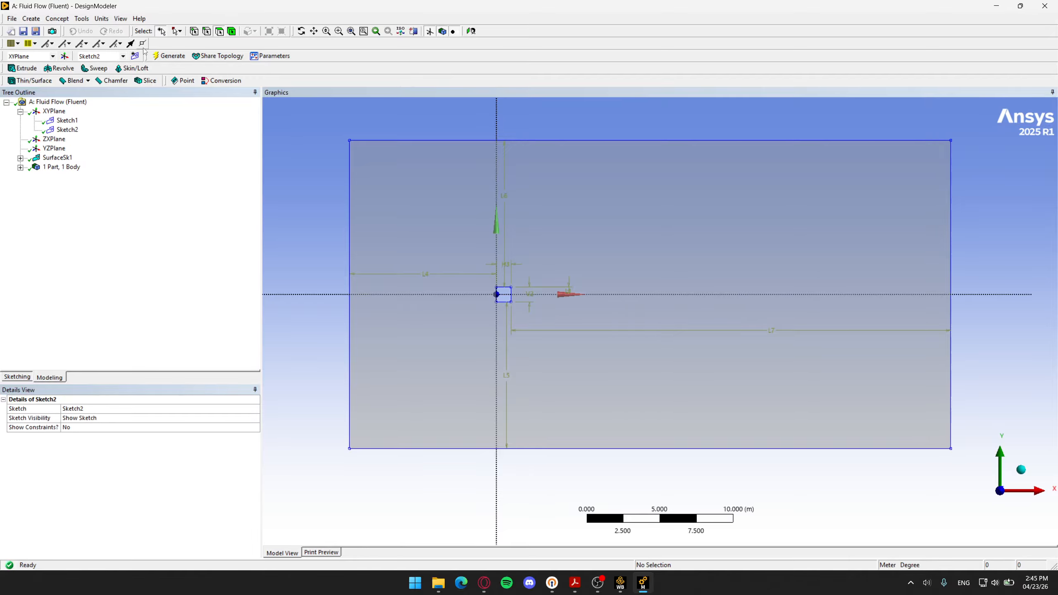
{"action": "left_click", "coordinate": [67, 130]}
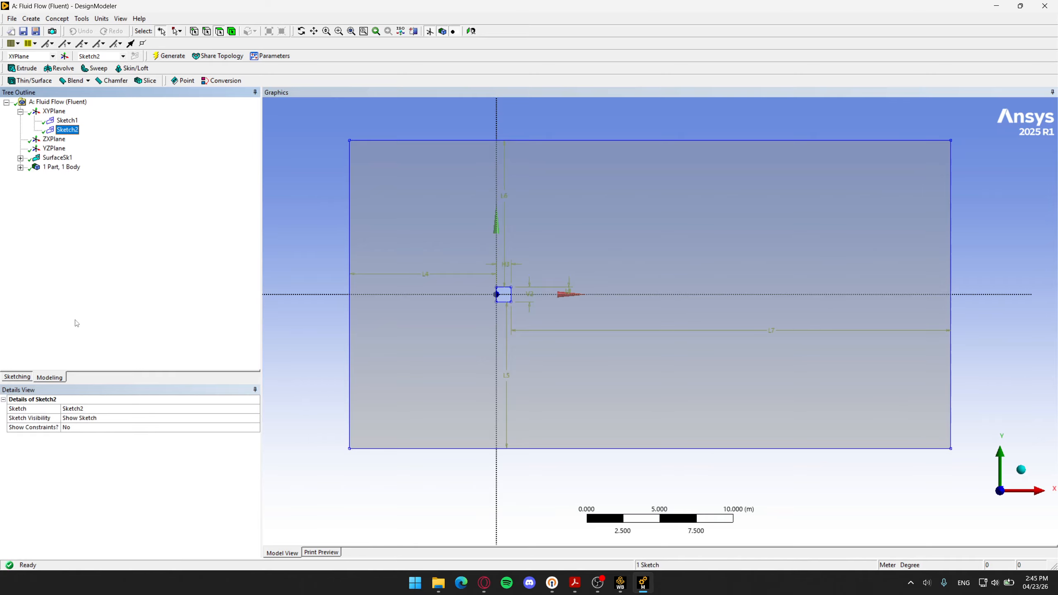
{"action": "left_click", "coordinate": [30, 378]}
Step: Draw vertical lines from the square's two upper corners upward past the outer rectangle's top edge
{"action": "left_click", "coordinate": [19, 115]}
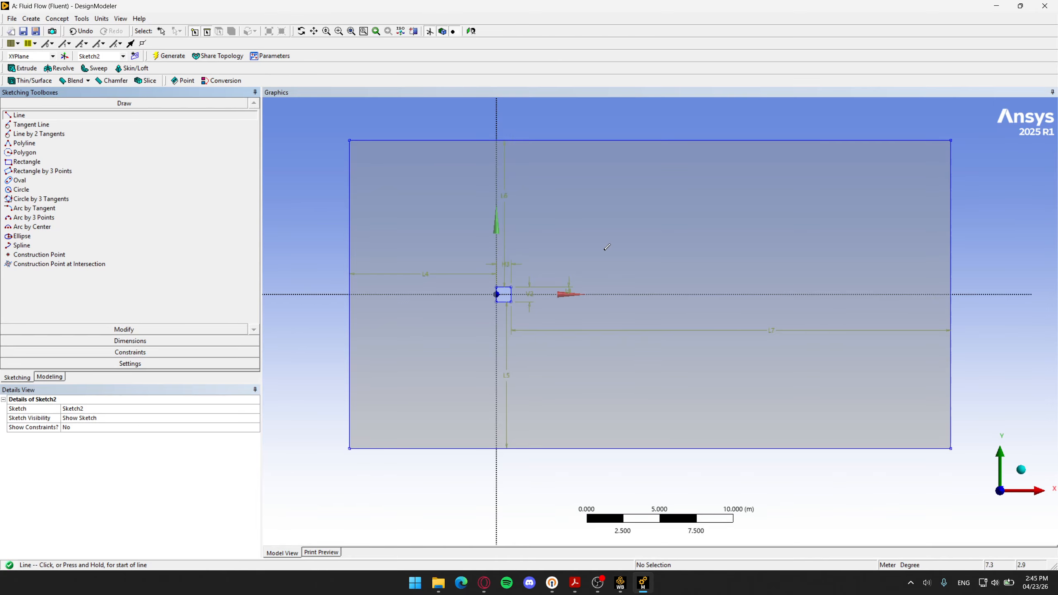
{"action": "scroll", "coordinate": [520, 272], "scroll_direction": "up", "scroll_amount": 5}
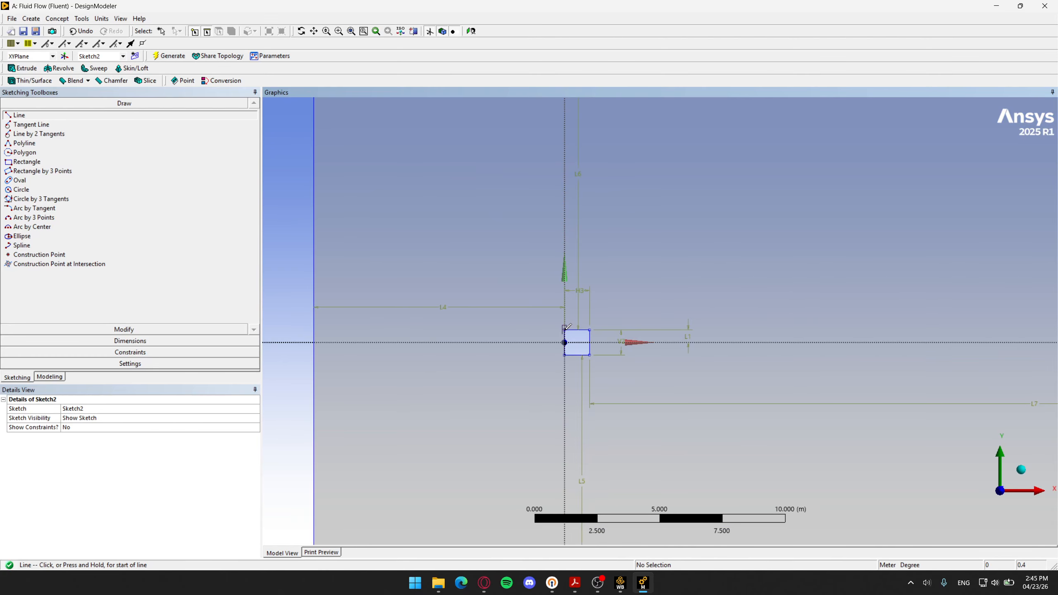
{"action": "left_click", "coordinate": [565, 329]}
{"action": "scroll", "coordinate": [566, 229], "scroll_direction": "down", "scroll_amount": 2}
{"action": "scroll", "coordinate": [567, 229], "scroll_direction": "down", "scroll_amount": 2}
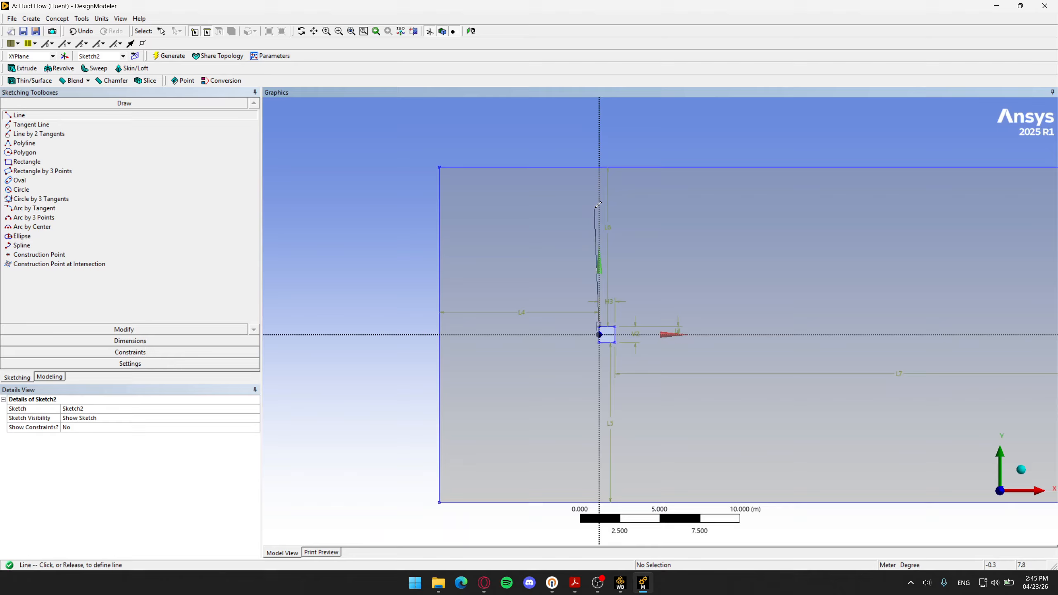
{"action": "left_click", "coordinate": [599, 123]}
{"action": "middle_click_drag", "start_coordinate": [683, 249], "coordinate": [628, 310], "text": "ctrl"}
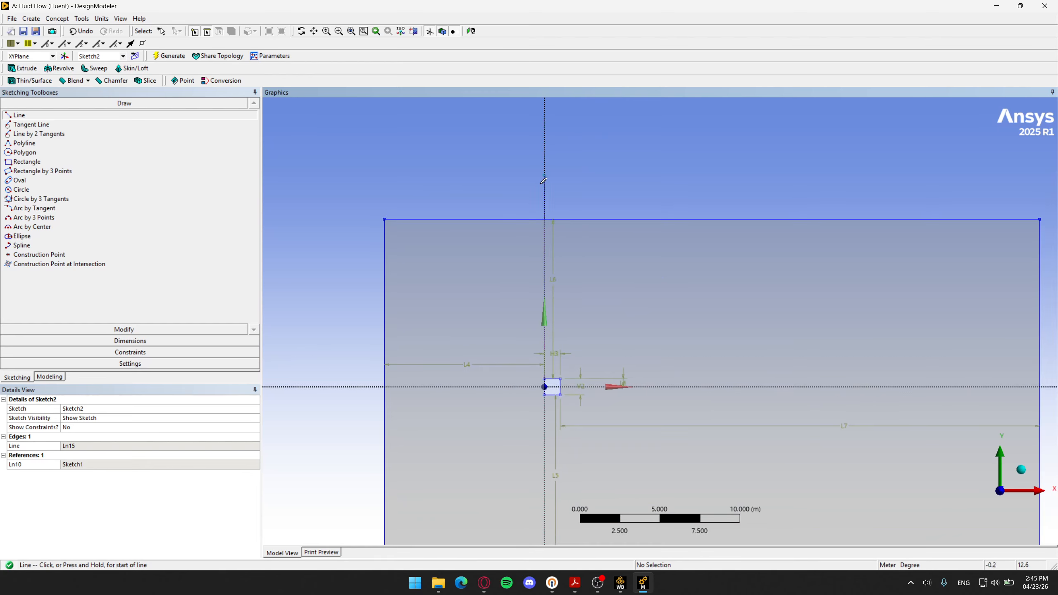
{"action": "left_click", "coordinate": [560, 376]}
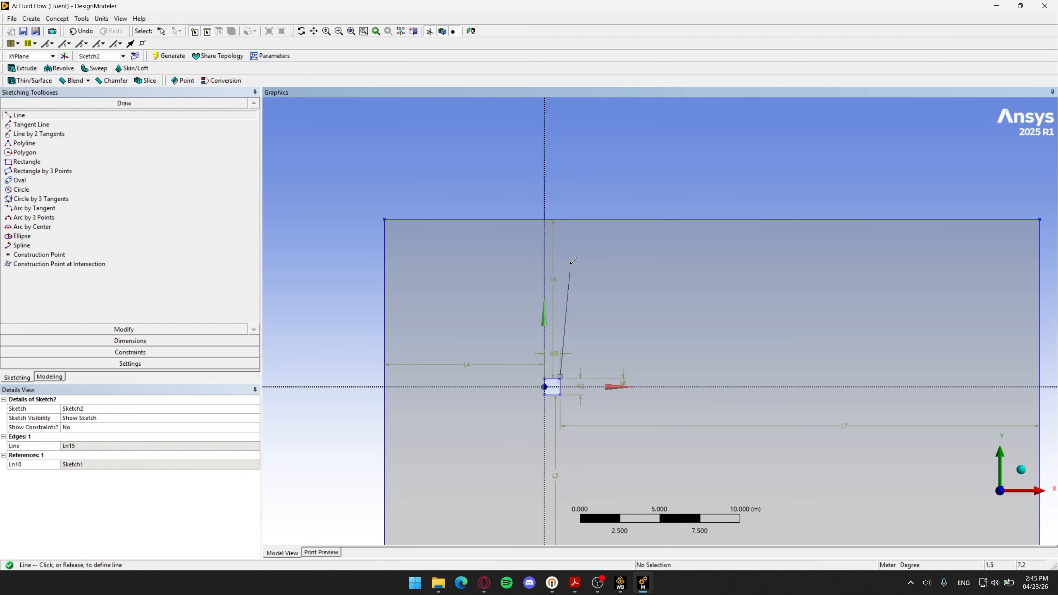
{"action": "left_click", "coordinate": [561, 176]}
Step: Draw horizontal lines from the square's two right corners past the outer rectangle's right edge
{"action": "mouse_move", "coordinate": [601, 266]}
{"action": "middle_mouse_down", "text": "ctrl"}
{"action": "mouse_move", "coordinate": [503, 211]}
{"action": "mouse_move", "coordinate": [495, 230]}
{"action": "middle_mouse_up", "text": "ctrl"}
{"action": "left_click", "coordinate": [381, 291]}
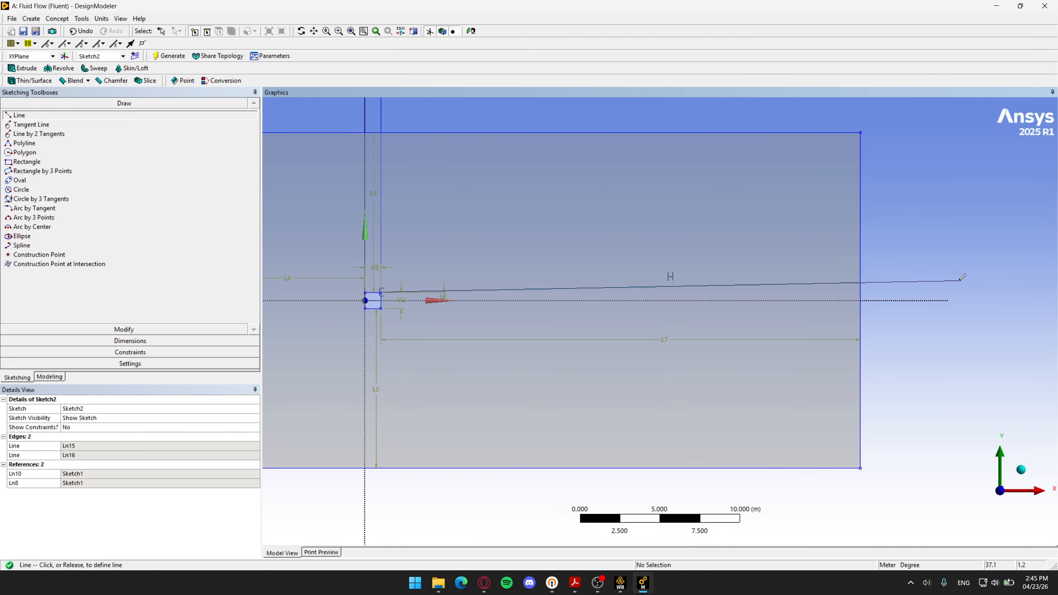
{"action": "left_click", "coordinate": [960, 292]}
{"action": "left_click", "coordinate": [381, 307]}
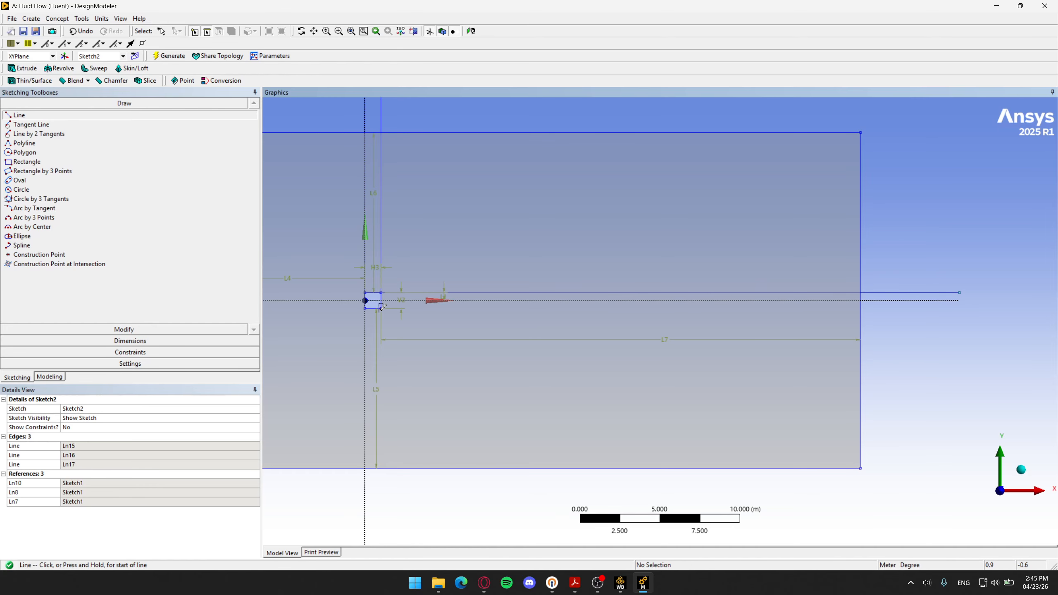
{"action": "left_click", "coordinate": [1029, 322]}
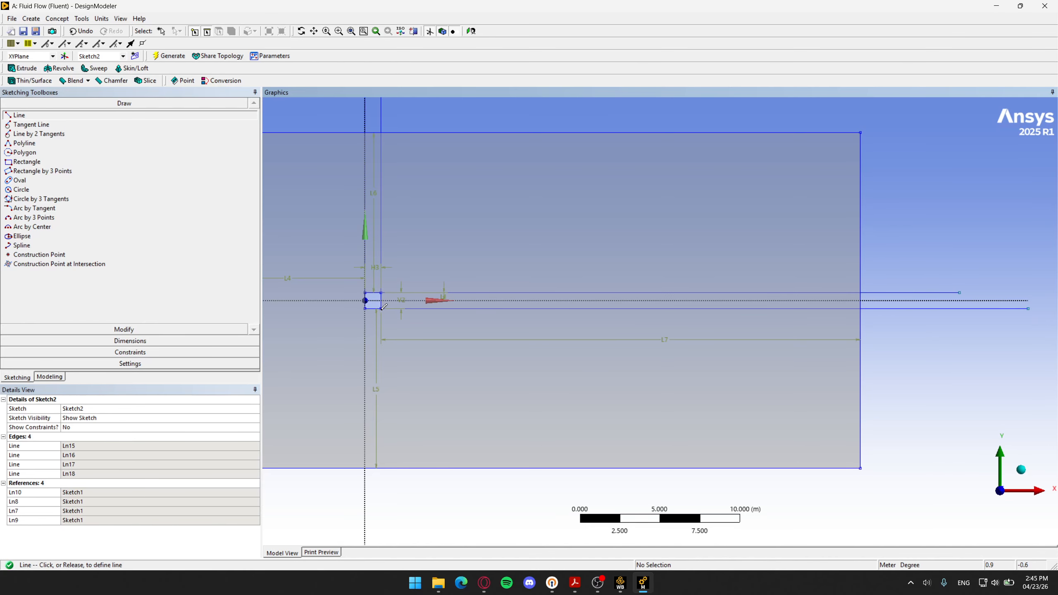
Step: Draw vertical lines from the square's two lower corners downward past the outer rectangle's bottom edge
{"action": "left_click", "coordinate": [384, 540]}
{"action": "middle_click_drag", "start_coordinate": [466, 445], "coordinate": [685, 362], "text": "ctrl"}
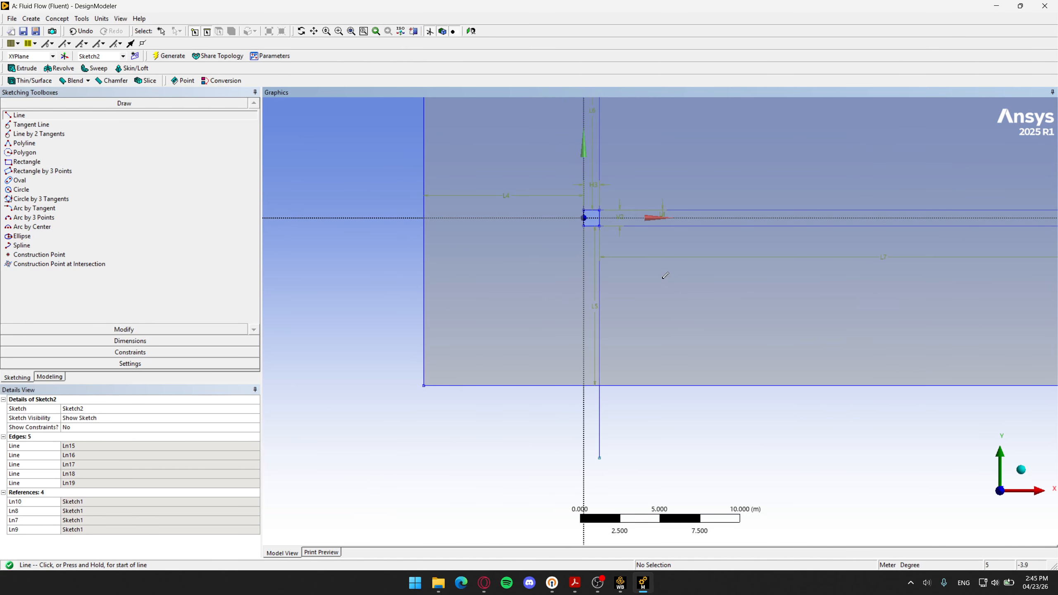
{"action": "left_click", "coordinate": [583, 220]}
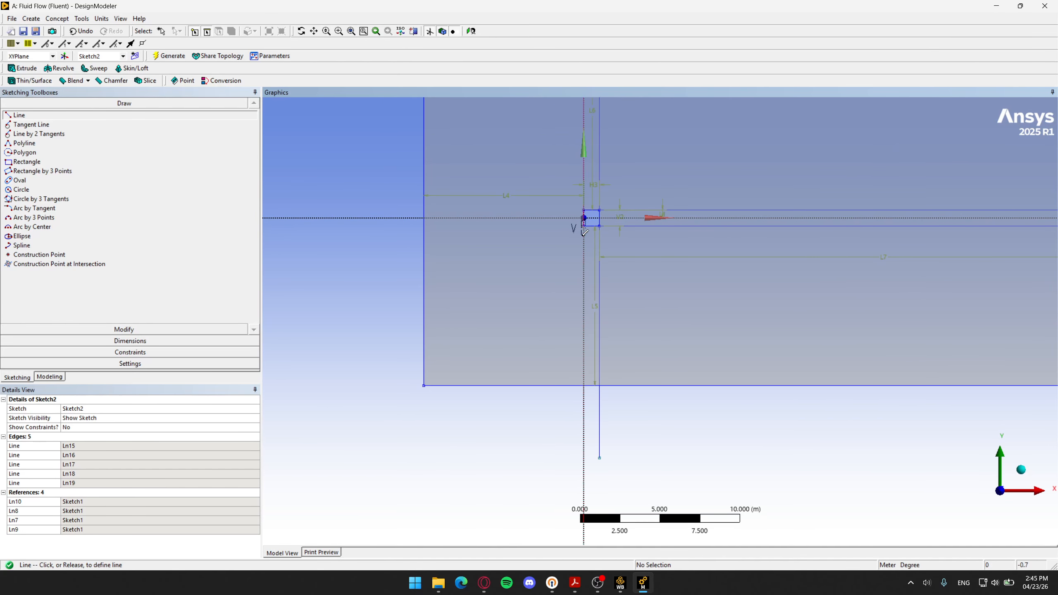
{"action": "left_click", "coordinate": [583, 463]}
Step: Draw horizontal lines from the square's two left corners past the outer rectangle's left edge
{"action": "left_click", "coordinate": [583, 225]}
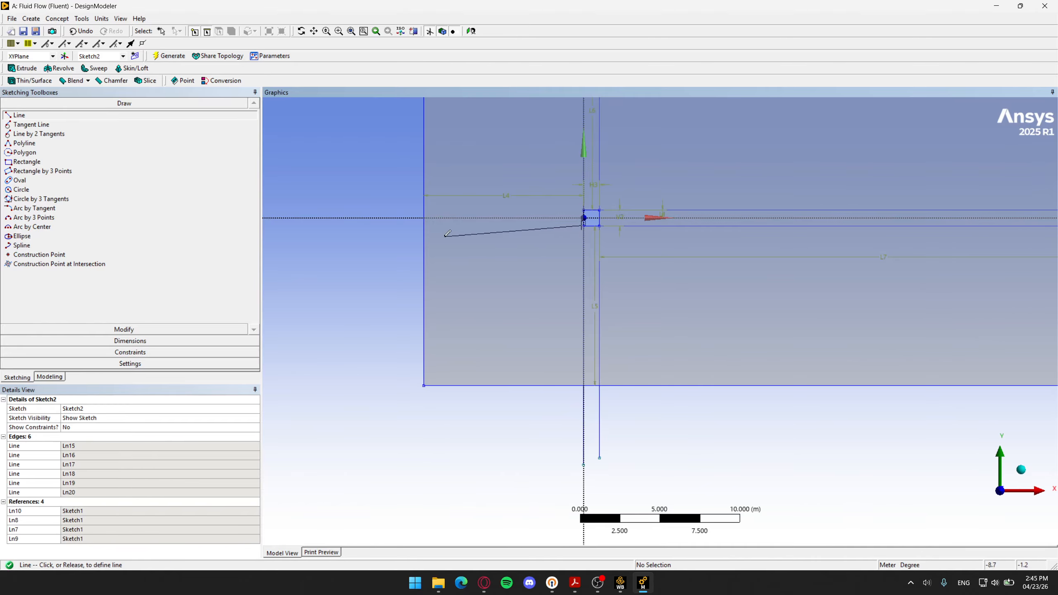
{"action": "left_click", "coordinate": [371, 226]}
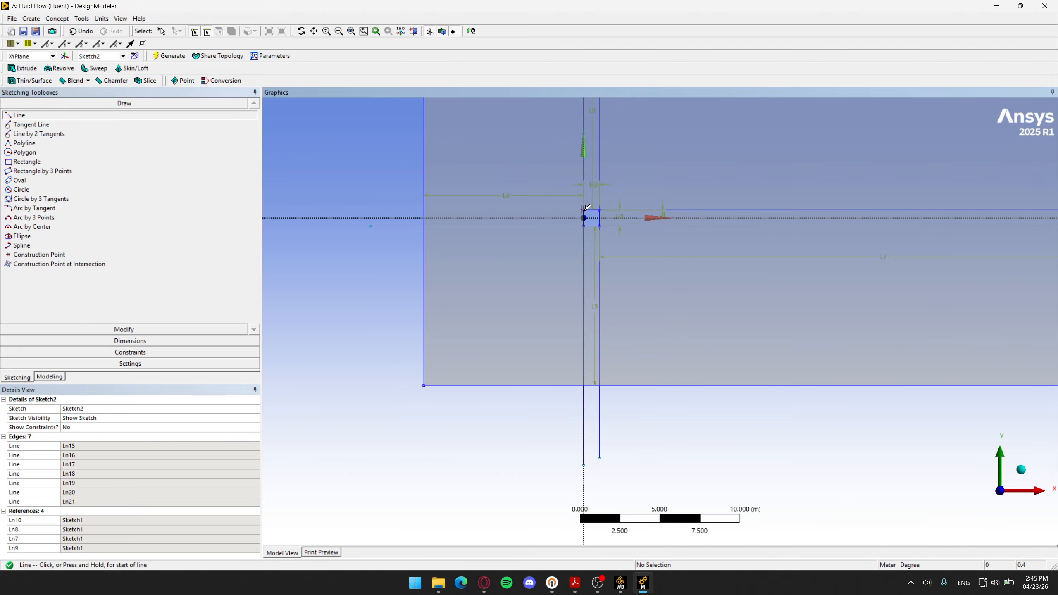
{"action": "left_click", "coordinate": [339, 210]}
Step: Trim the ends of all eight lines that extend outside the outer rectangle
{"action": "scroll", "coordinate": [607, 234], "scroll_direction": "down", "scroll_amount": 2}
{"action": "middle_click_drag", "start_coordinate": [758, 184], "coordinate": [722, 227], "text": "ctrl"}
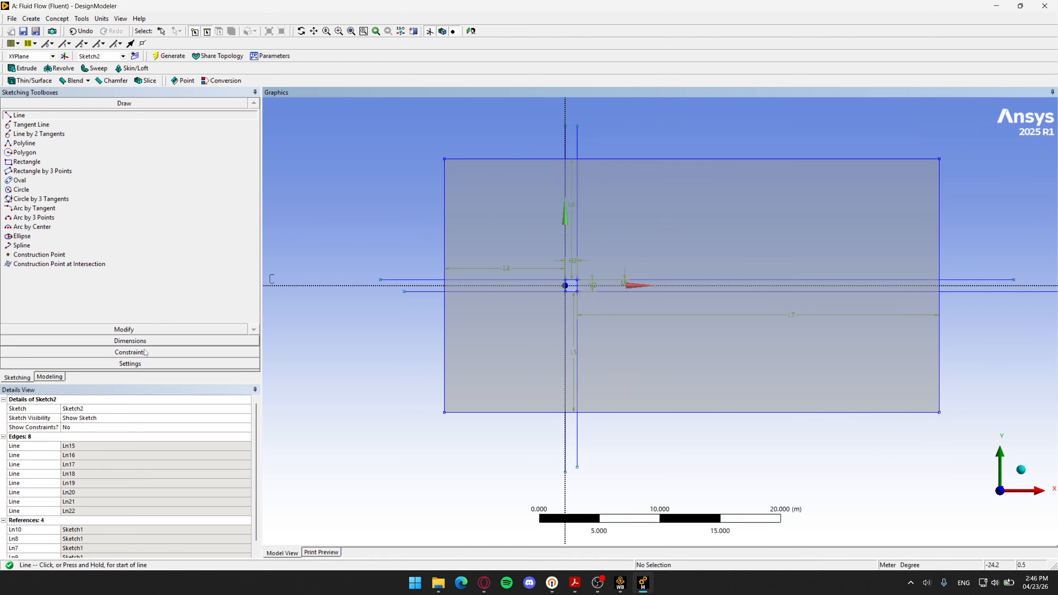
{"action": "left_click", "coordinate": [139, 330]}
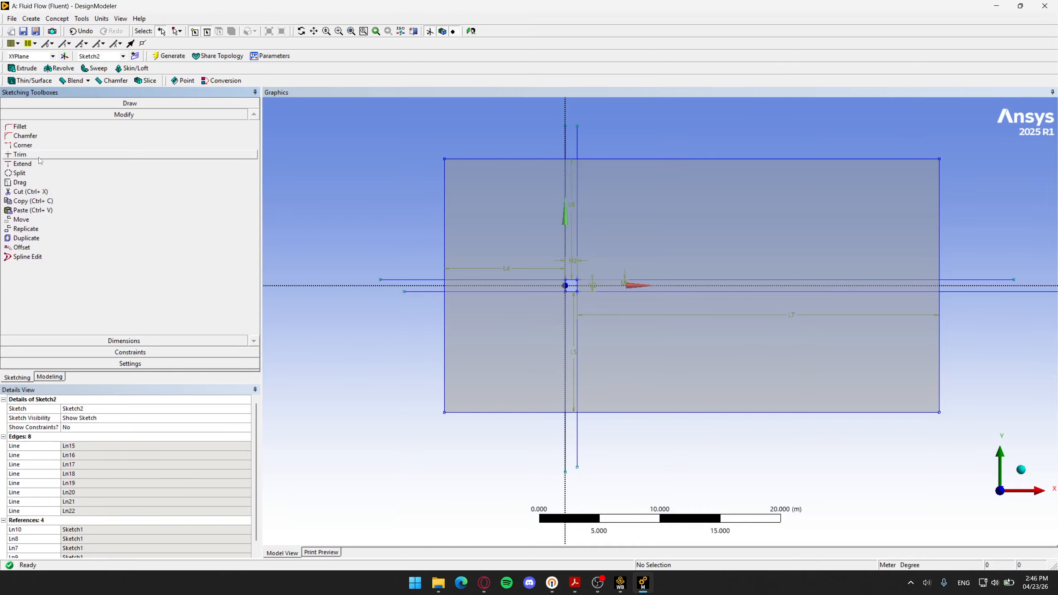
{"action": "left_click", "coordinate": [167, 153]}
{"action": "left_click", "coordinate": [566, 141]}
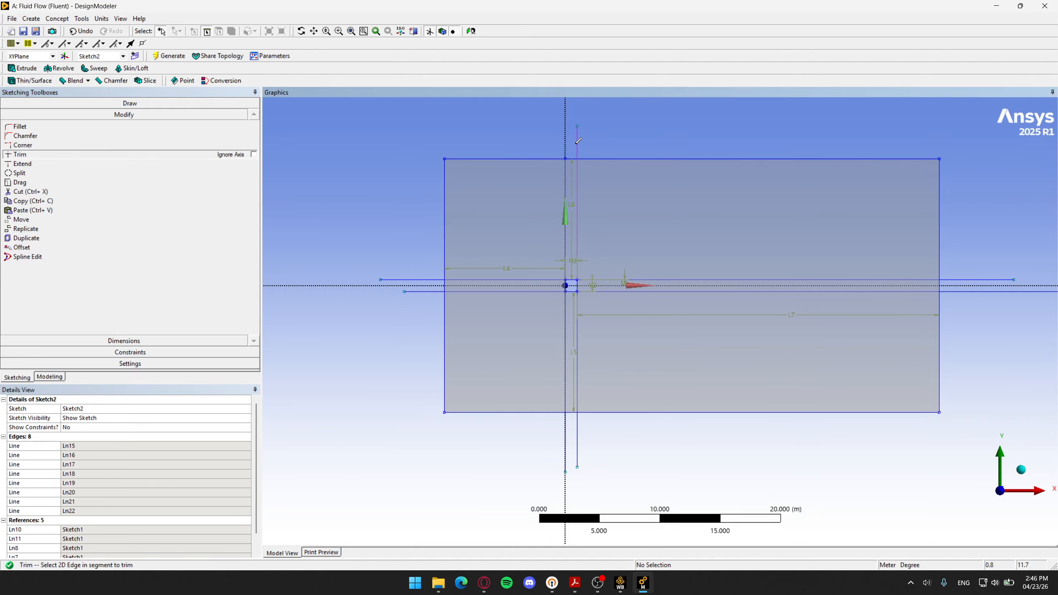
{"action": "left_click", "coordinate": [577, 142]}
{"action": "left_click", "coordinate": [956, 280]}
{"action": "left_click", "coordinate": [946, 292]}
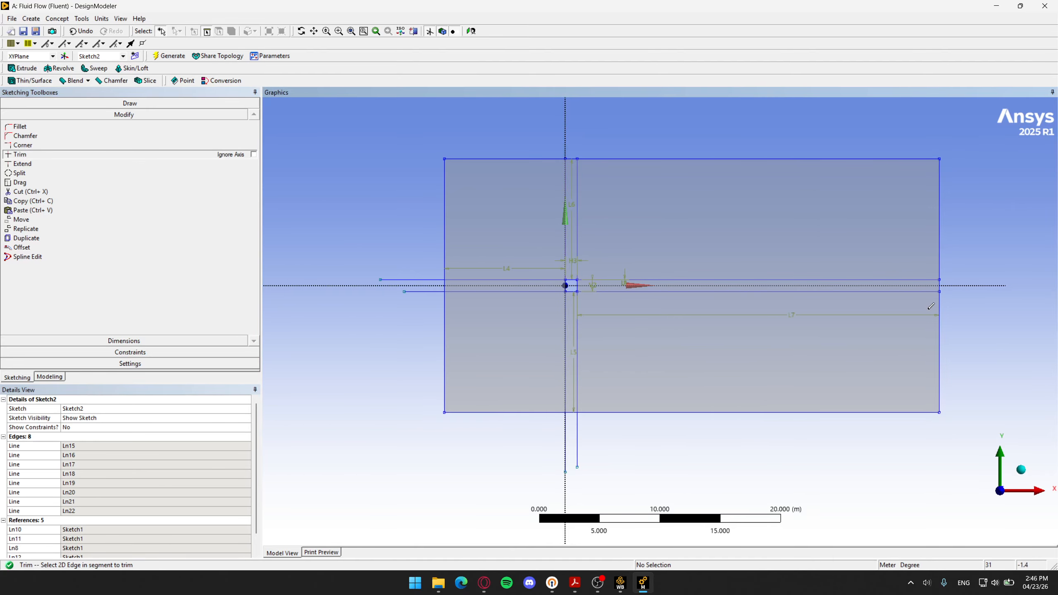
{"action": "left_click", "coordinate": [577, 442]}
{"action": "left_click", "coordinate": [566, 441]}
{"action": "left_click", "coordinate": [429, 292]}
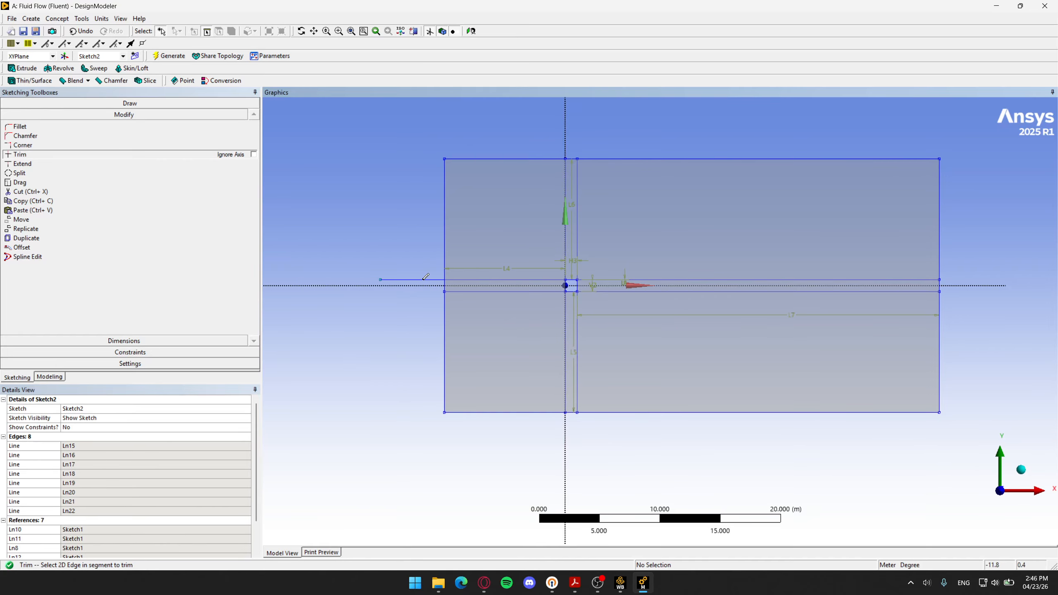
{"action": "left_click", "coordinate": [426, 279]}
{"action": "scroll", "coordinate": [789, 354], "scroll_direction": "up", "scroll_amount": 2}
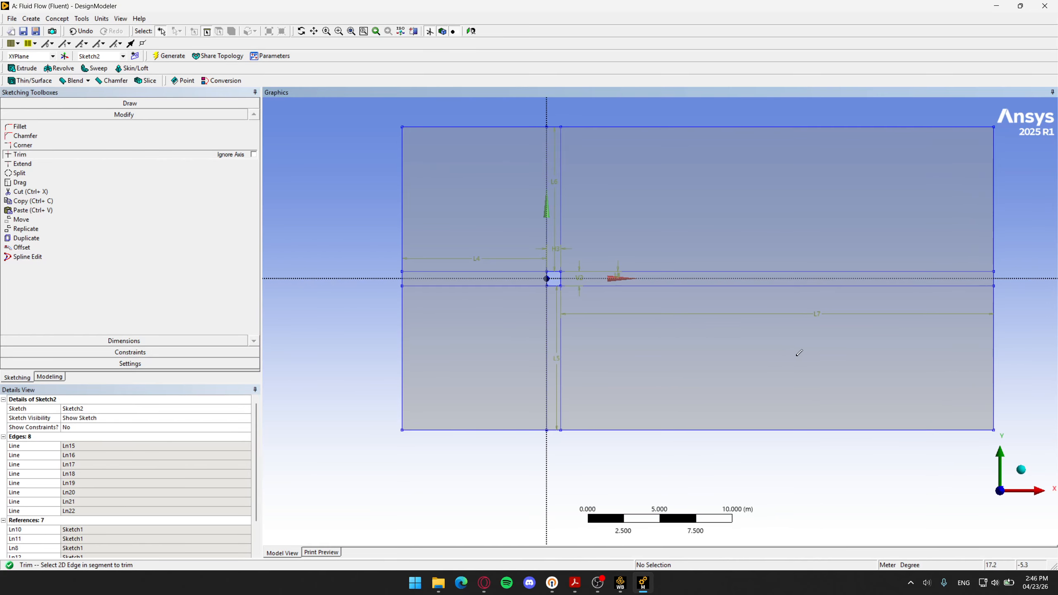
Step: Create an Extrude feature using Sketch2 as its geometry
{"action": "left_click", "coordinate": [50, 376]}
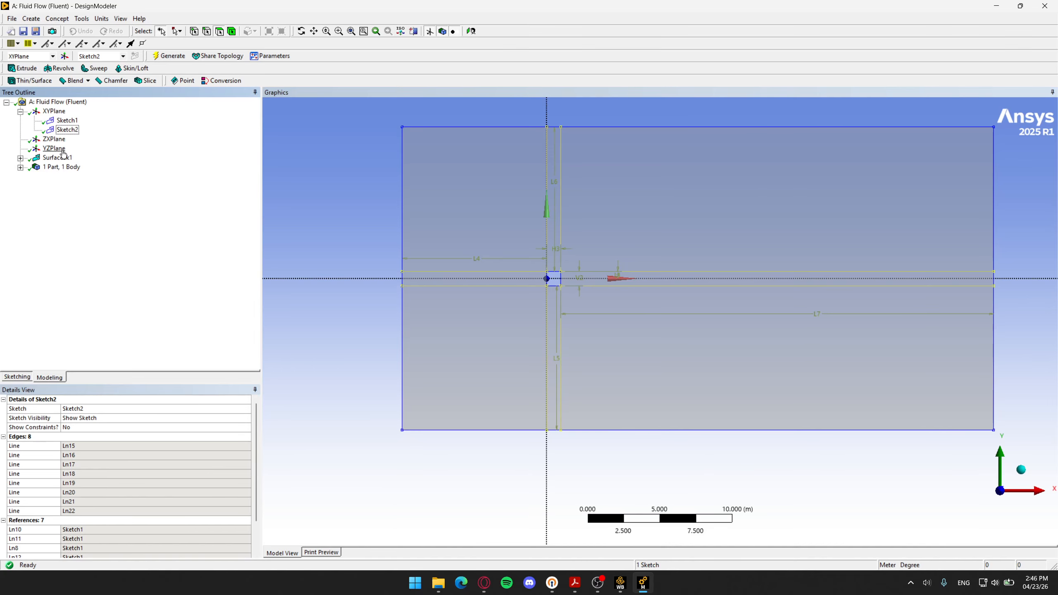
{"action": "left_click", "coordinate": [67, 130]}
{"action": "left_click", "coordinate": [70, 121]}
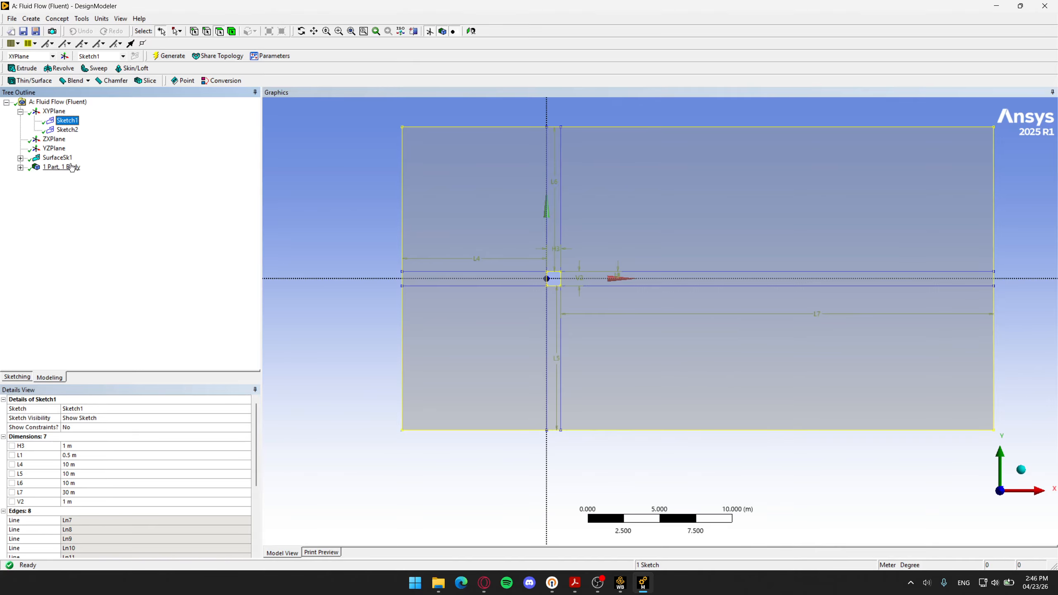
{"action": "left_click", "coordinate": [73, 131]}
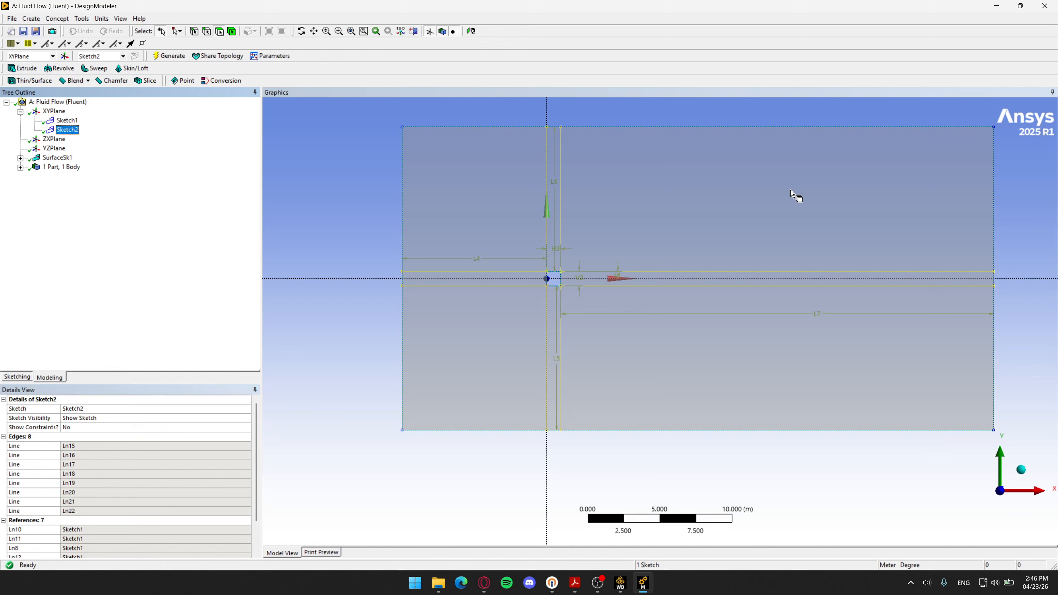
{"action": "left_click", "coordinate": [23, 68]}
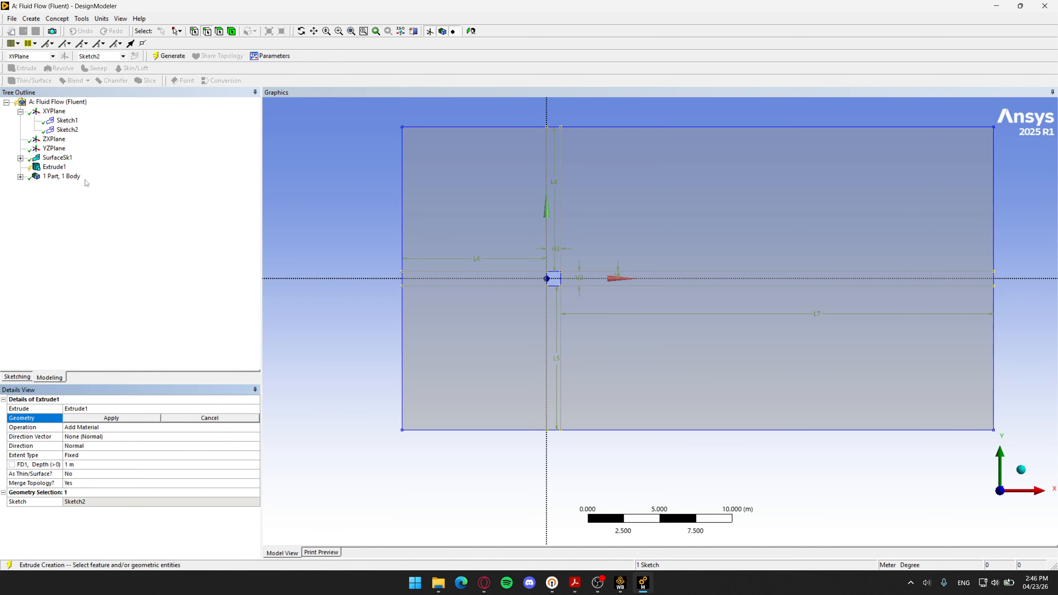
{"action": "left_click", "coordinate": [70, 129]}
{"action": "left_click", "coordinate": [117, 417]}
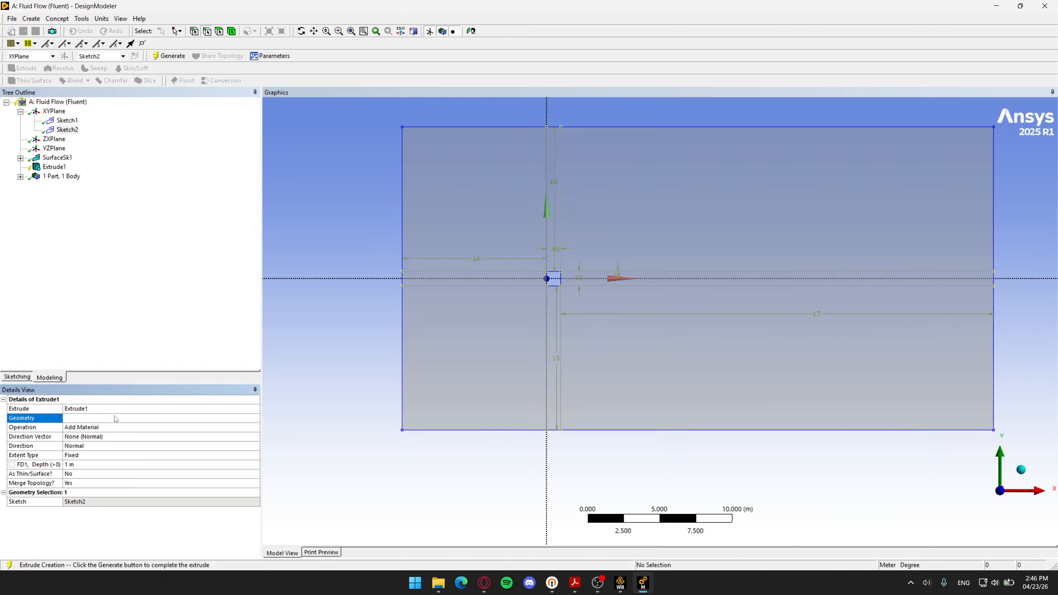
Step: Set the extrusion's operation to Slice Material and generate it to split the surface along the sketch lines
{"action": "left_click", "coordinate": [189, 428]}
{"action": "left_click", "coordinate": [253, 428]}
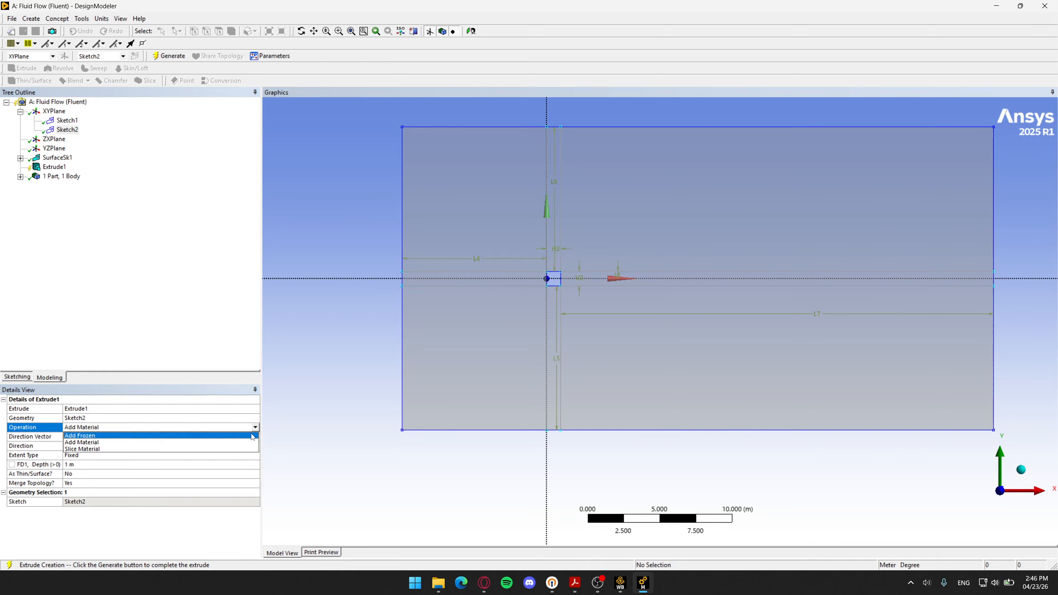
{"action": "left_click", "coordinate": [228, 449]}
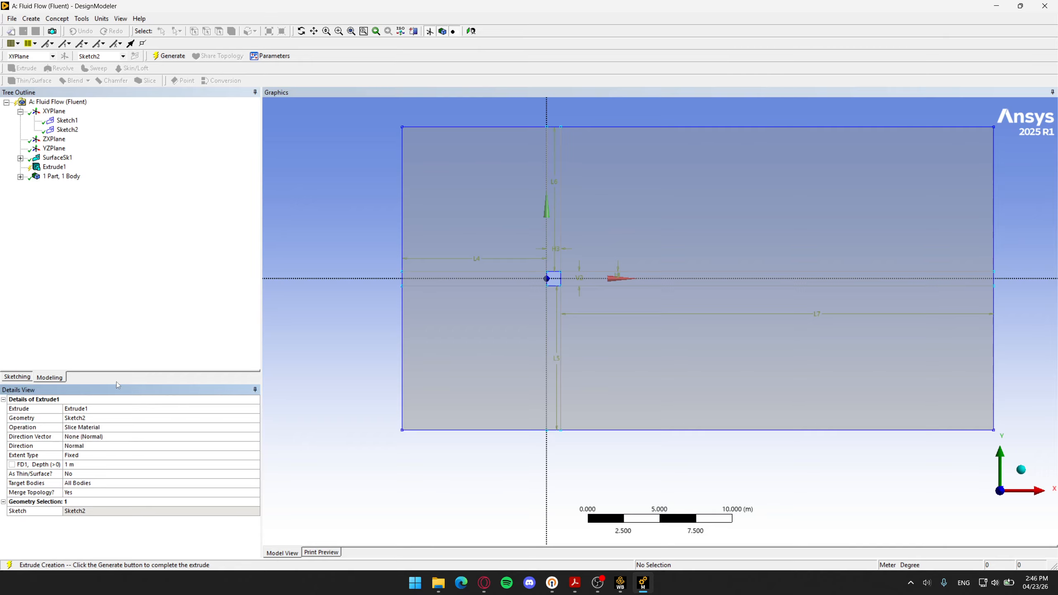
{"action": "left_click", "coordinate": [169, 56]}
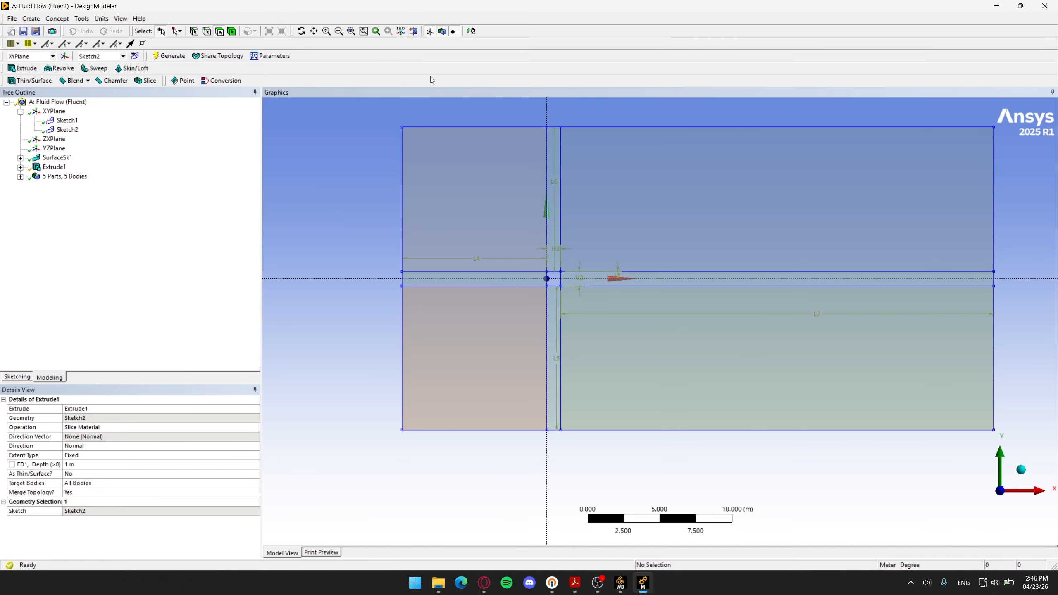
Step: Select the faces around the square one by one to examine how the slice divided the domain
{"action": "left_click", "coordinate": [567, 211]}
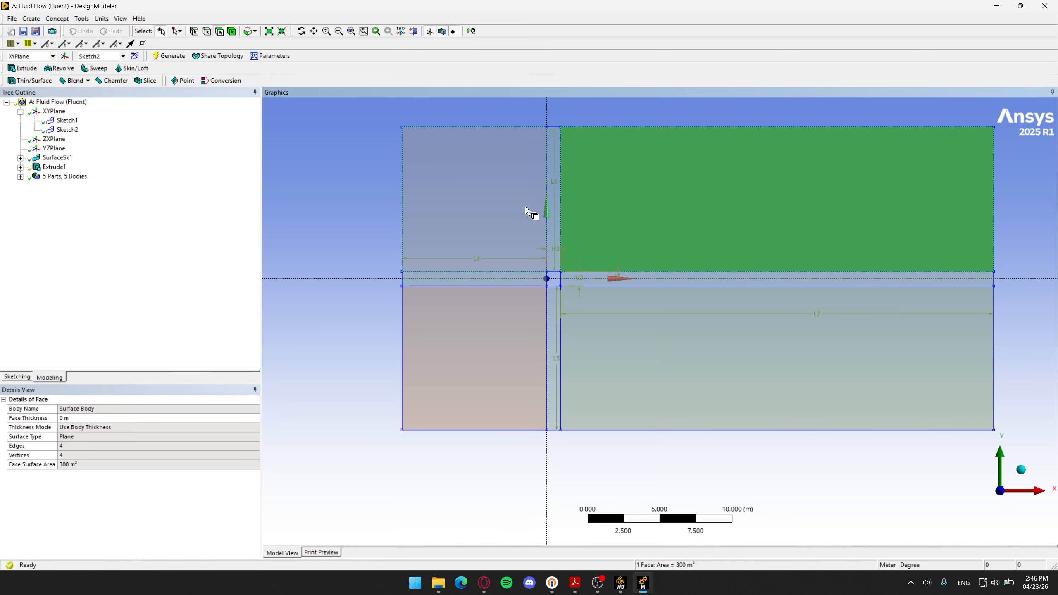
{"action": "left_click", "coordinate": [553, 210]}
{"action": "left_click", "coordinate": [515, 267]}
{"action": "left_click", "coordinate": [516, 280]}
{"action": "left_click", "coordinate": [541, 321]}
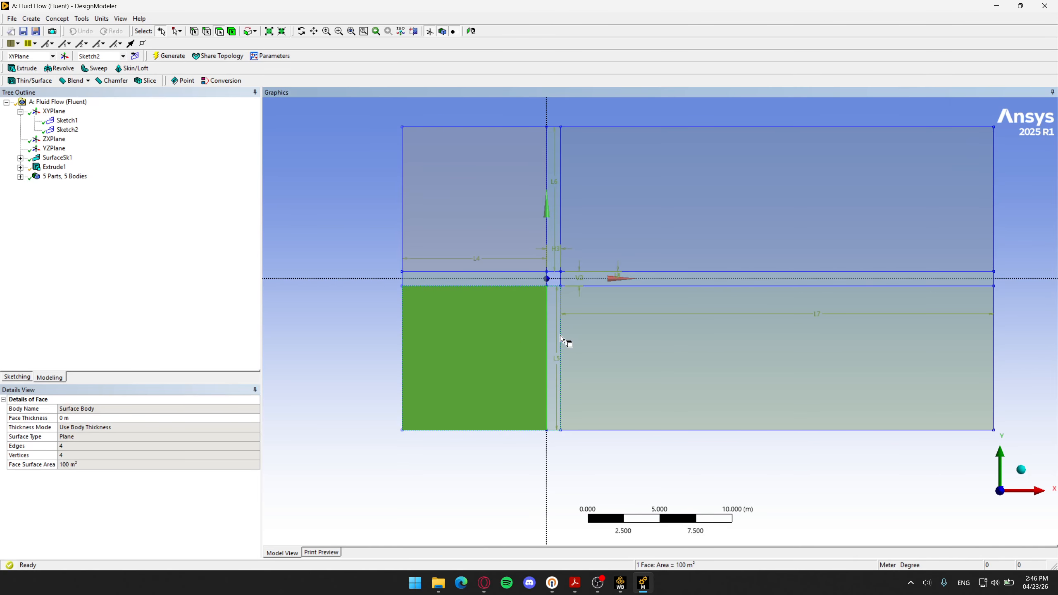
{"action": "left_click", "coordinate": [591, 311]}
{"action": "left_click", "coordinate": [596, 284]}
{"action": "left_click", "coordinate": [600, 248]}
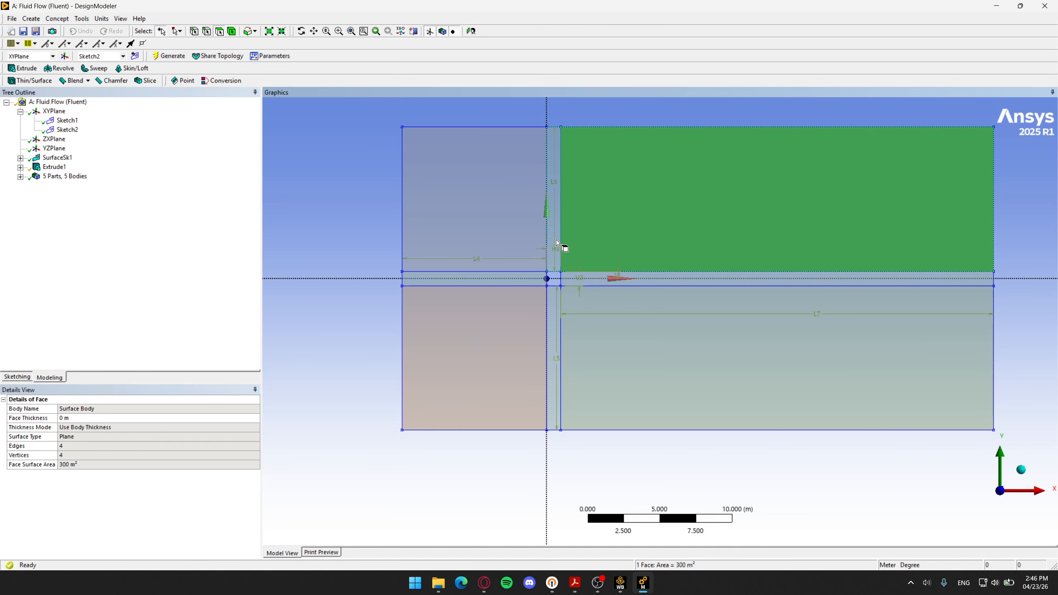
{"action": "left_click", "coordinate": [535, 260]}
{"action": "left_click", "coordinate": [516, 280]}
{"action": "left_click", "coordinate": [517, 311]}
{"action": "left_click", "coordinate": [554, 316]}
{"action": "left_click", "coordinate": [604, 281]}
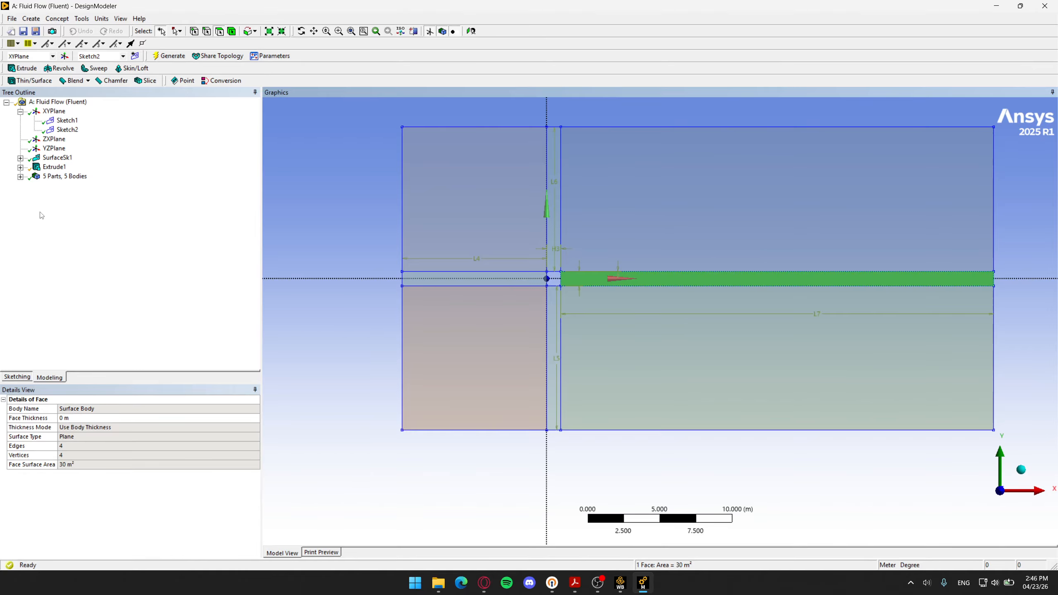
Step: Expand the list of parts and bodies and check the four corner faces individually
{"action": "left_click", "coordinate": [20, 176]}
{"action": "left_click", "coordinate": [727, 175]}
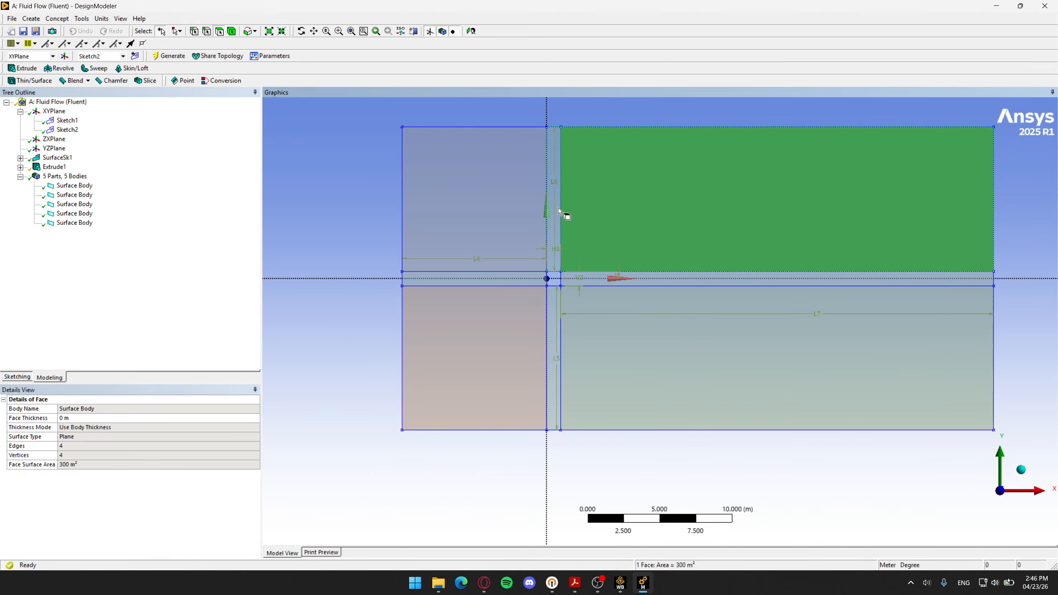
{"action": "left_click", "coordinate": [510, 199]}
{"action": "left_click", "coordinate": [533, 334]}
{"action": "left_click", "coordinate": [692, 358]}
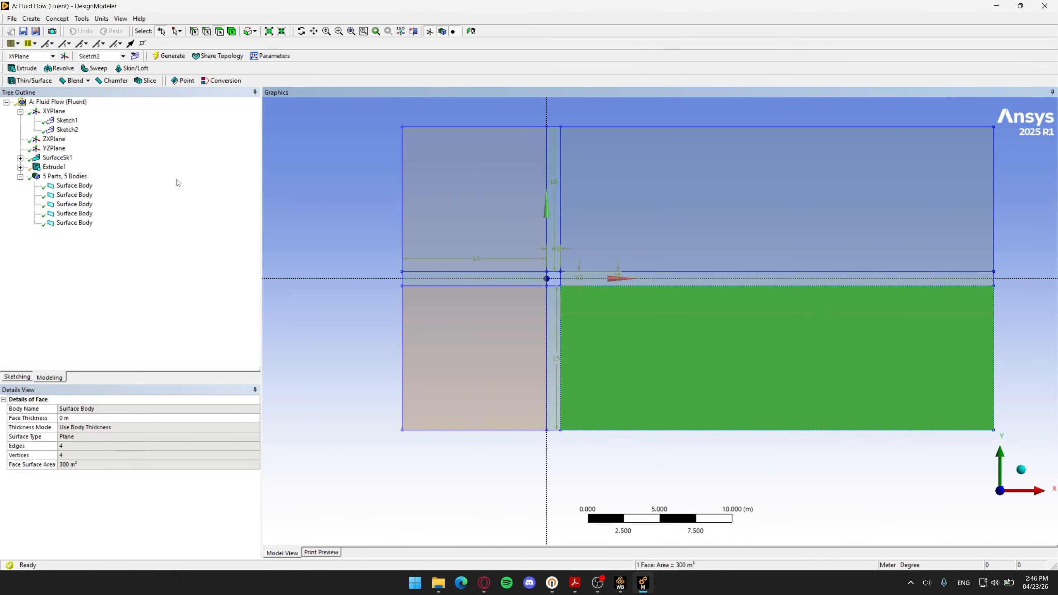
Step: Select the five surface bodies one at a time to examine which region of the domain each covers
{"action": "left_click", "coordinate": [83, 187]}
{"action": "left_click", "coordinate": [83, 195]}
{"action": "left_click", "coordinate": [83, 205]}
{"action": "left_click", "coordinate": [83, 214]}
{"action": "left_click", "coordinate": [82, 223]}
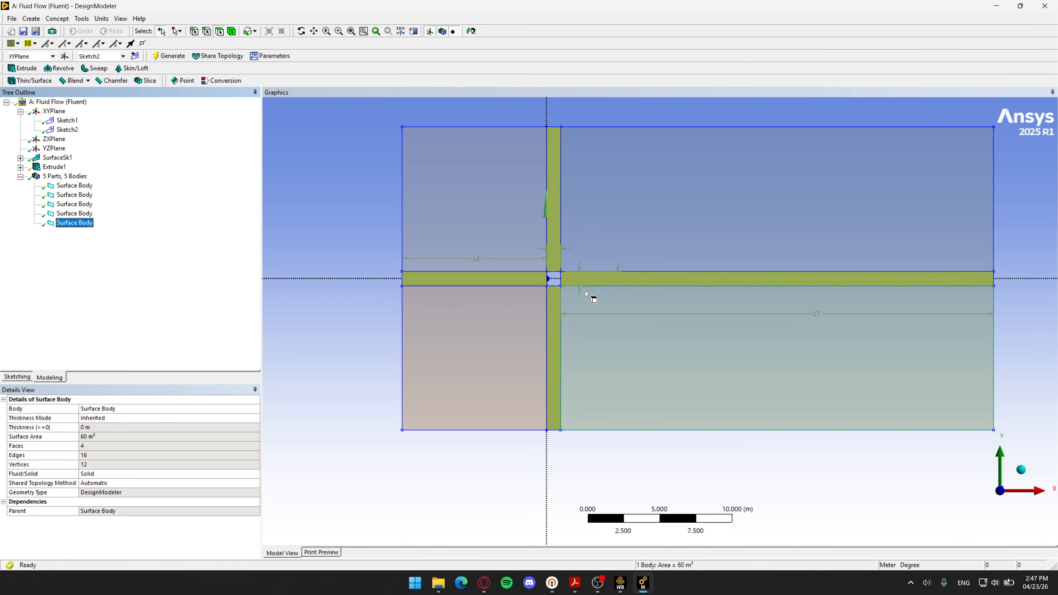
Step: Form a single new part from all five surface bodies and collapse the list of parts and bodies
{"action": "left_click", "coordinate": [81, 188], "text": "shift"}
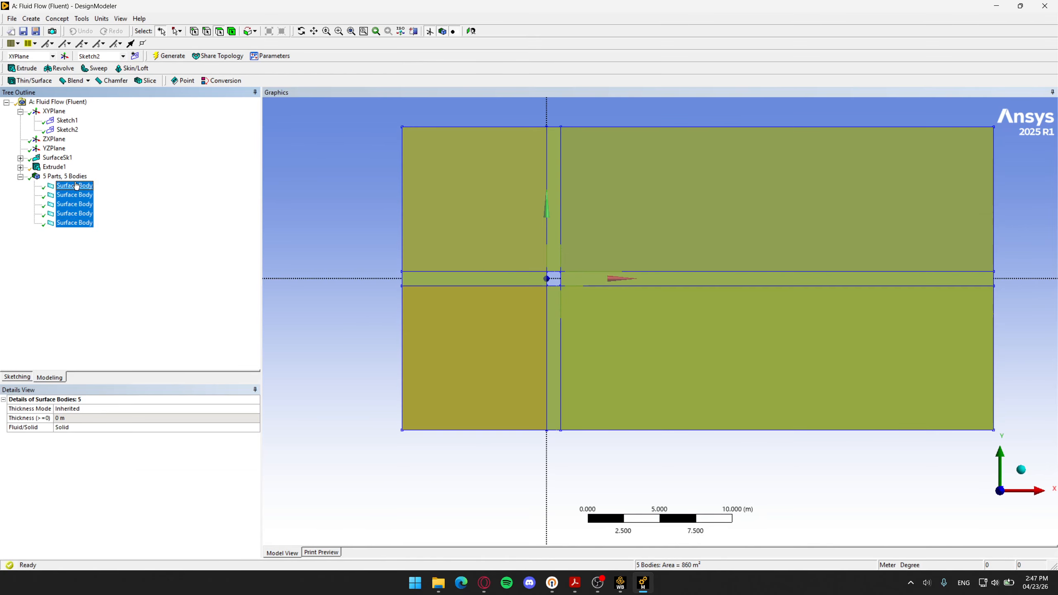
{"action": "right_click", "coordinate": [79, 189]}
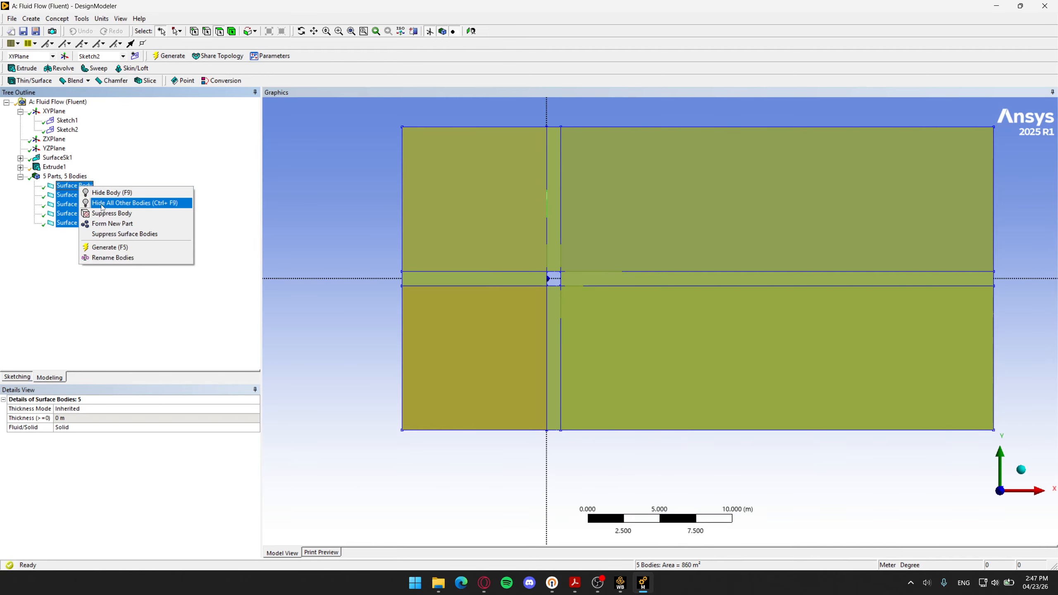
{"action": "left_click", "coordinate": [119, 224]}
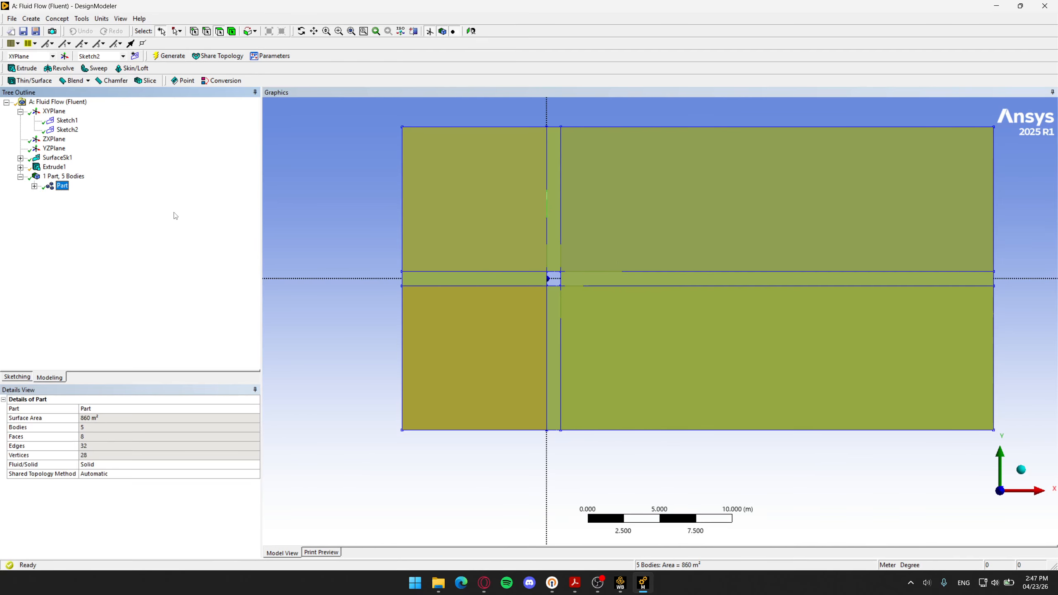
{"action": "left_click", "coordinate": [40, 180]}
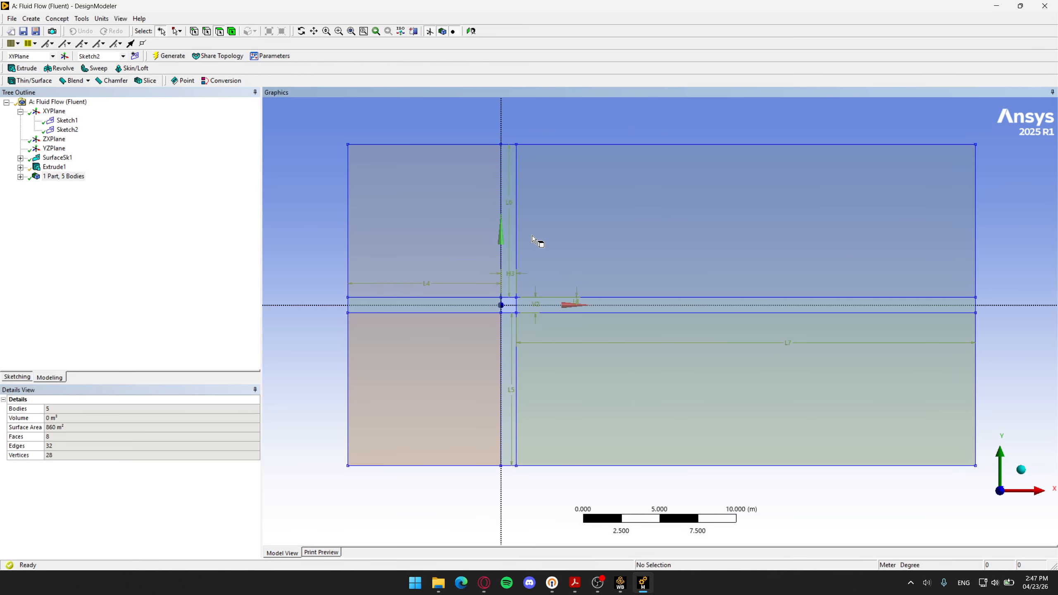
Step: Check individual faces above the square in the combined part, then clear the selection
{"action": "left_click", "coordinate": [448, 233]}
{"action": "left_click", "coordinate": [518, 235]}
{"action": "left_click", "coordinate": [508, 242]}
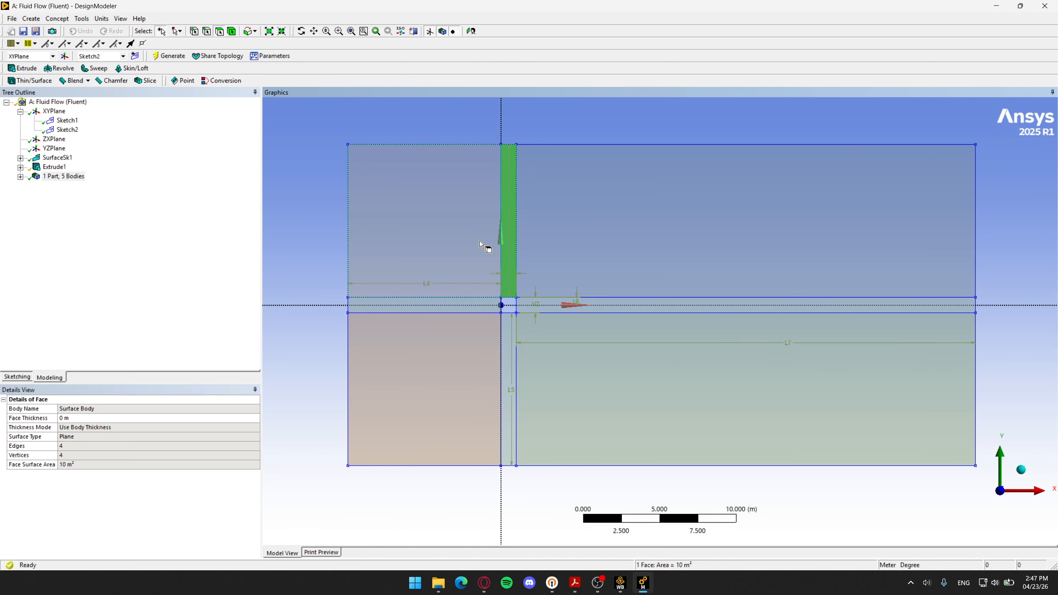
{"action": "left_click", "coordinate": [759, 126]}
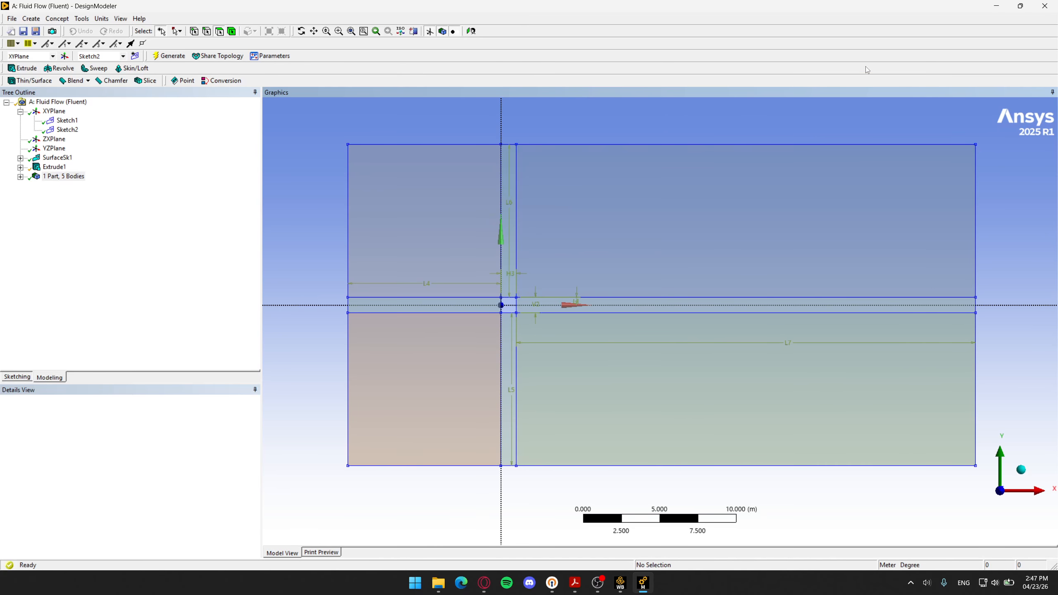
Step: Switch to the Workbench project, open the Mesh cell in Ansys Meshing, and view the domain face-on along the Z axis
{"action": "left_click", "coordinate": [996, 6]}
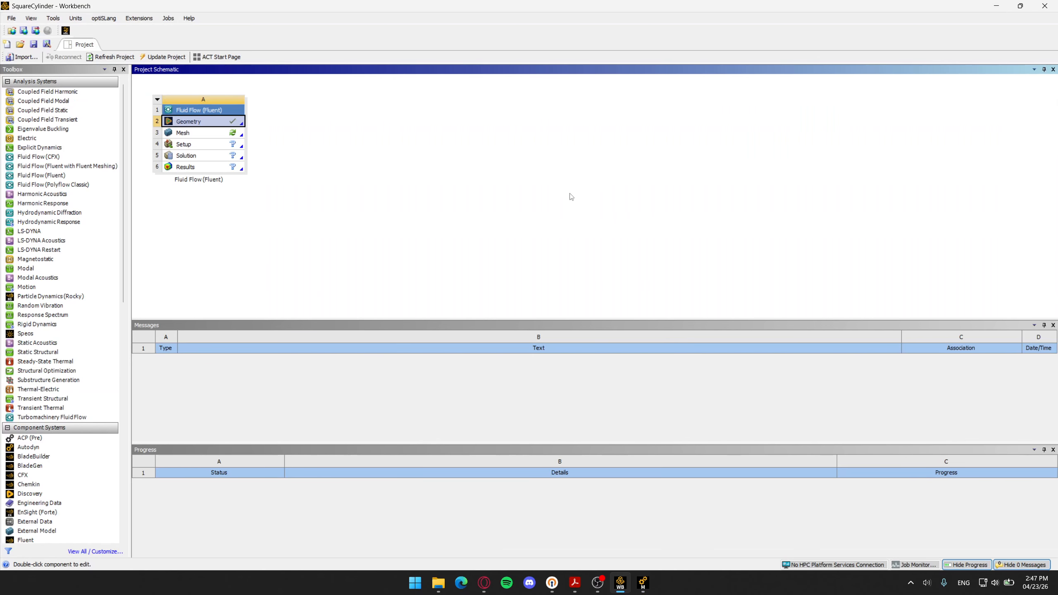
{"action": "double_click", "coordinate": [215, 137]}
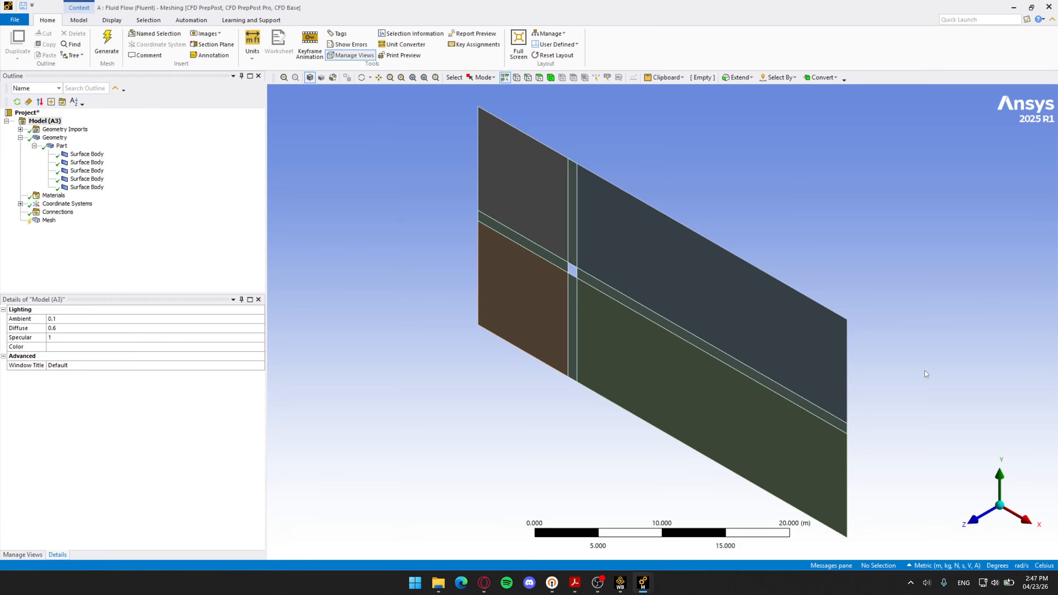
{"action": "scroll", "coordinate": [630, 316], "scroll_direction": "up", "scroll_amount": 1}
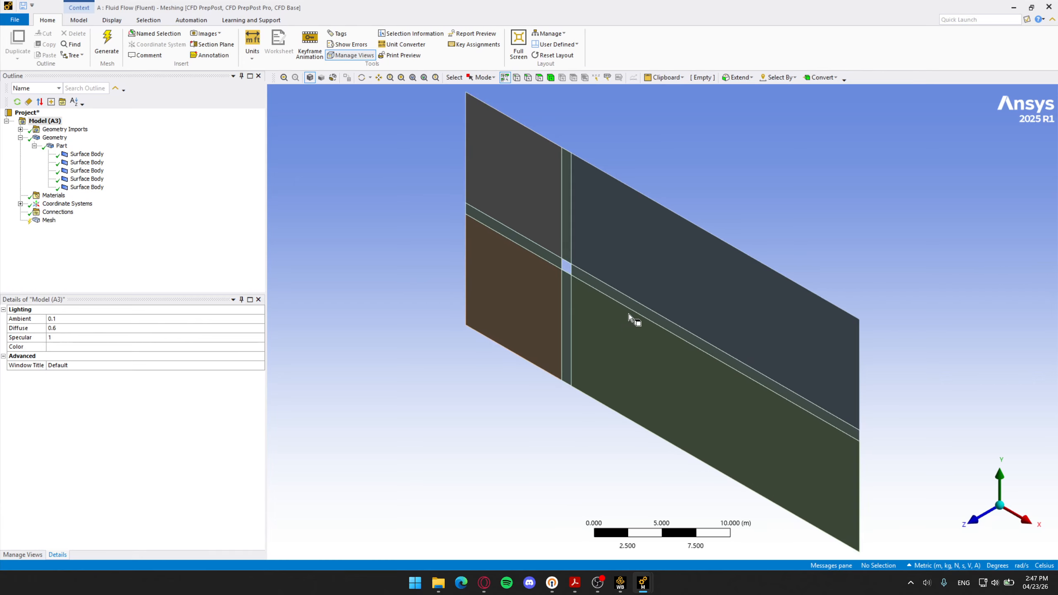
{"action": "left_click", "coordinate": [981, 526]}
Step: Examine the sliced faces and the strips around the square hole in the meshing model
{"action": "left_click", "coordinate": [463, 260]}
{"action": "left_click", "coordinate": [513, 266]}
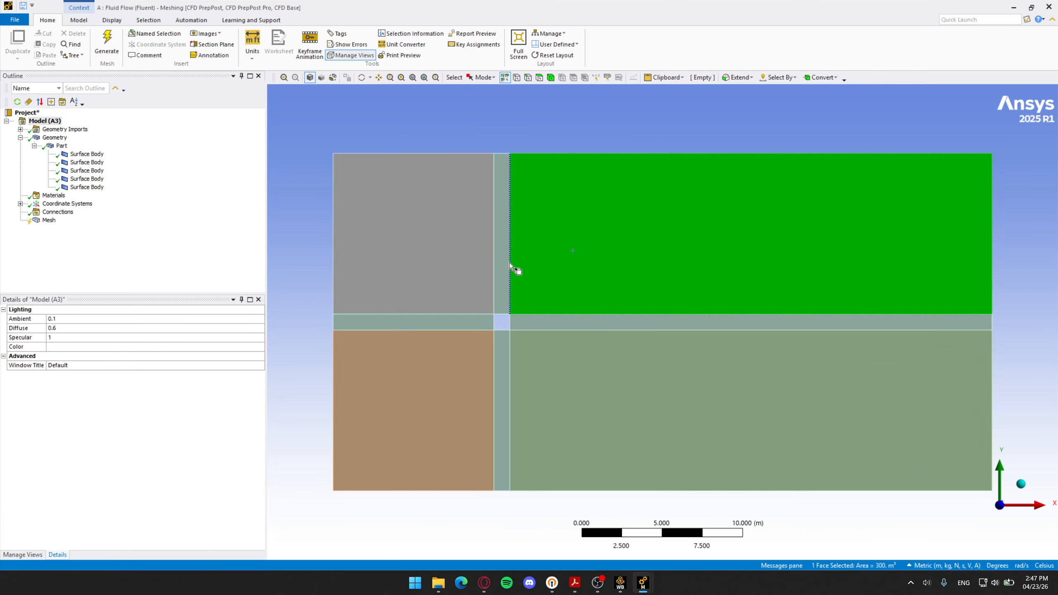
{"action": "left_click", "coordinate": [466, 320]}
{"action": "left_click", "coordinate": [502, 358]}
{"action": "left_click", "coordinate": [558, 324]}
{"action": "left_click", "coordinate": [505, 323]}
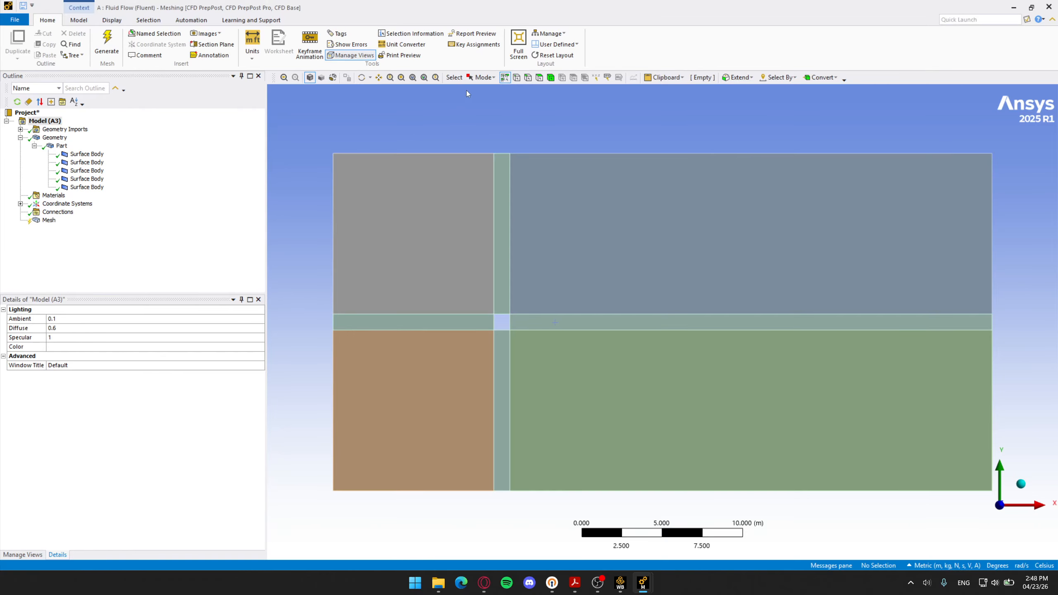
Step: Display the edge directions on the model and insert a Sizing control under Mesh
{"action": "left_click", "coordinate": [112, 19]}
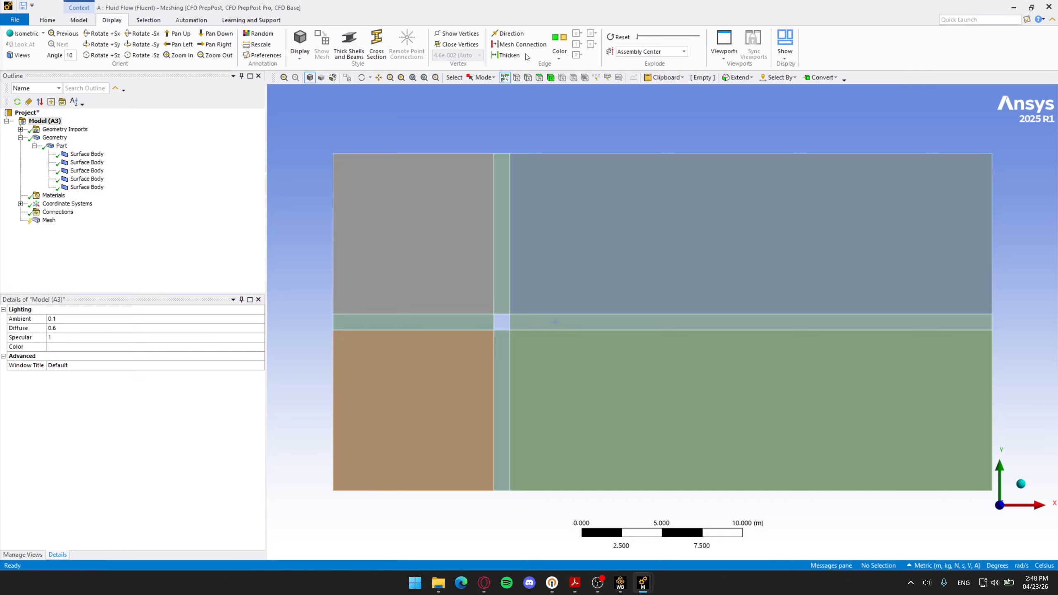
{"action": "left_click", "coordinate": [508, 37]}
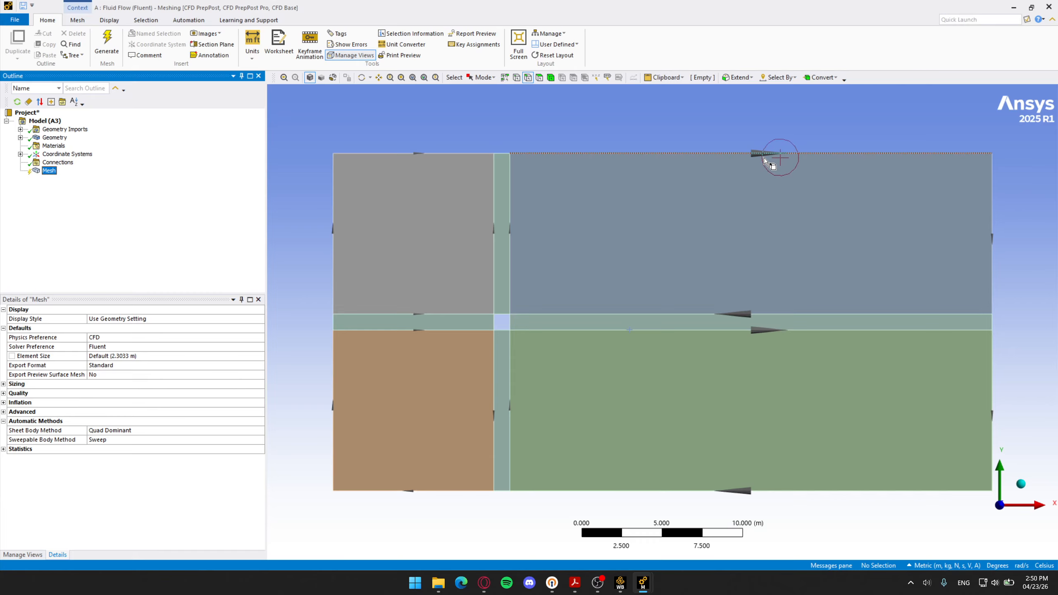
{"action": "right_click", "coordinate": [51, 172]}
{"action": "mouse_move", "coordinate": [66, 176]}
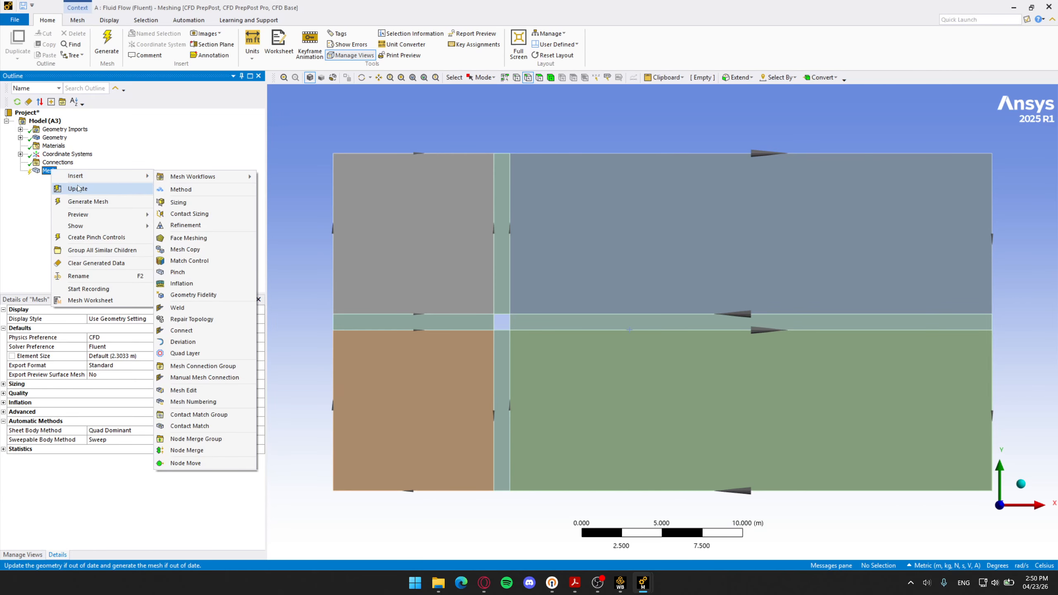
{"action": "left_click", "coordinate": [192, 203]}
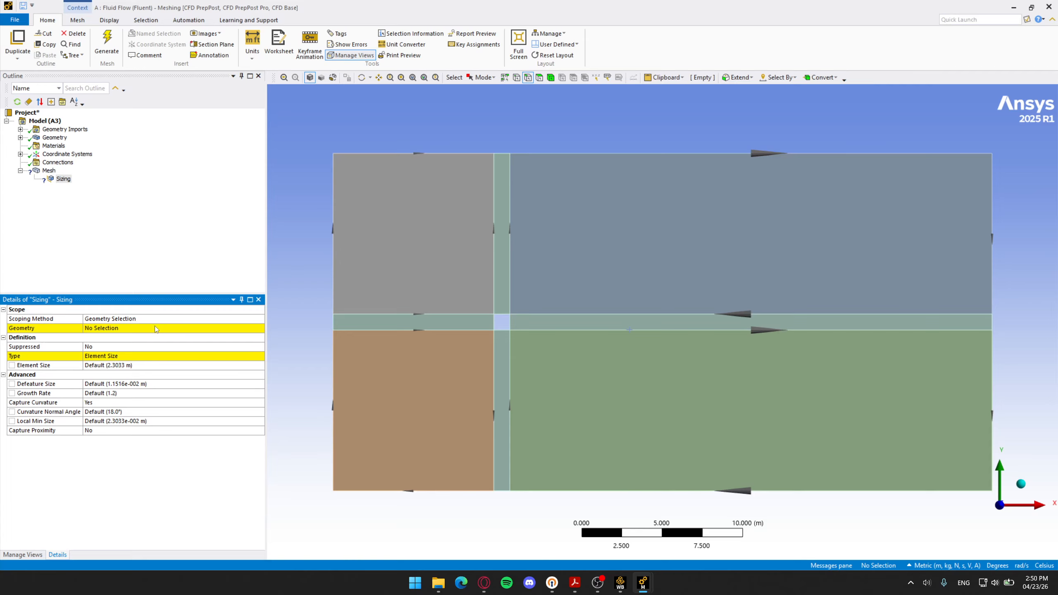
{"action": "left_click", "coordinate": [458, 154]}
{"action": "left_click", "coordinate": [540, 154], "text": "ctrl"}
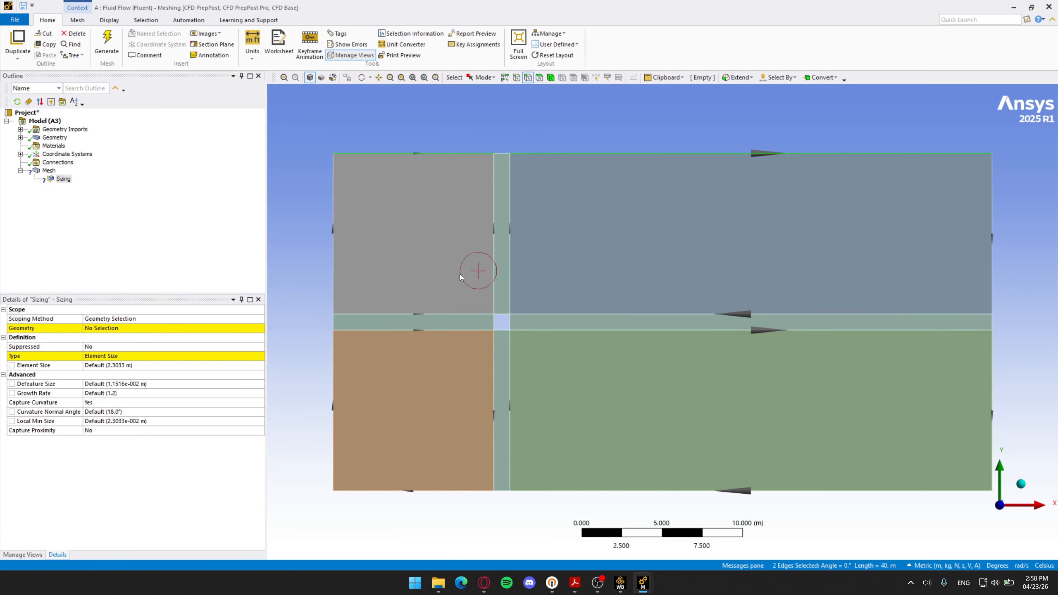
{"action": "left_click", "coordinate": [542, 314]}
{"action": "left_click", "coordinate": [542, 330]}
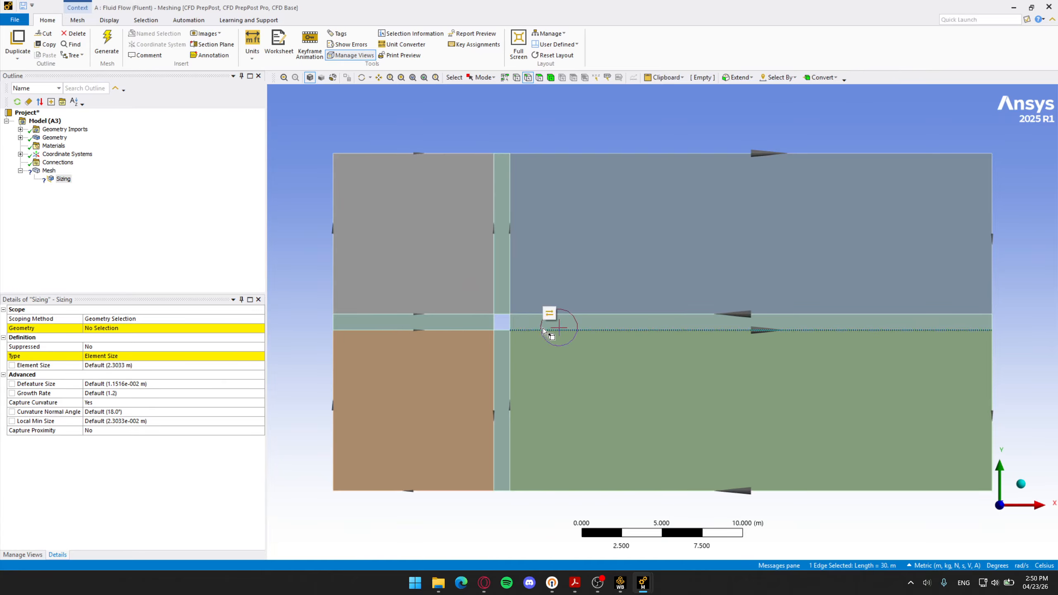
{"action": "left_click", "coordinate": [475, 146]}
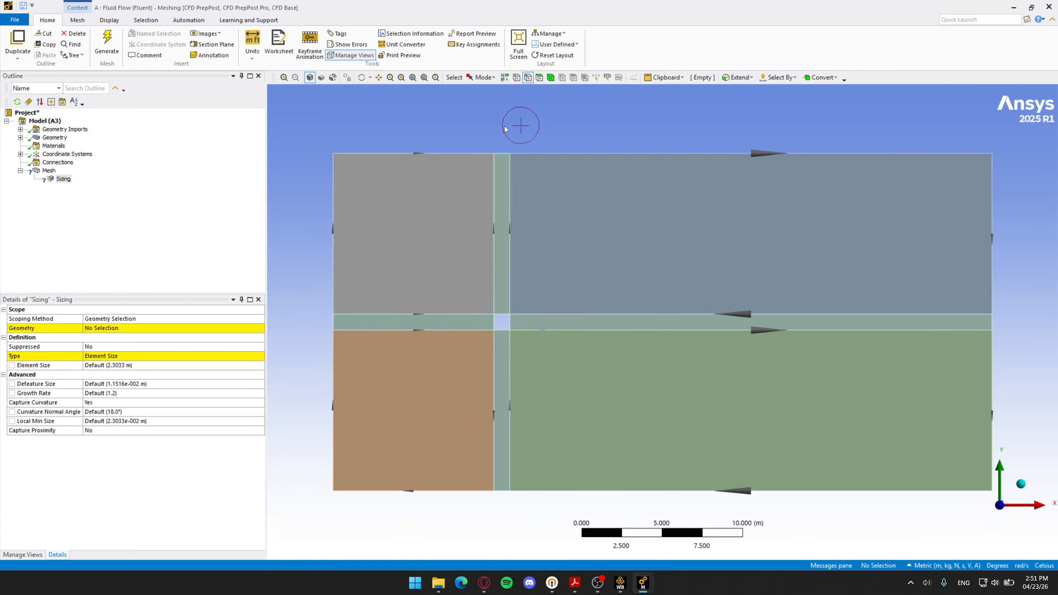
{"action": "left_click", "coordinate": [475, 154]}
{"action": "left_click", "coordinate": [542, 154], "text": "ctrl"}
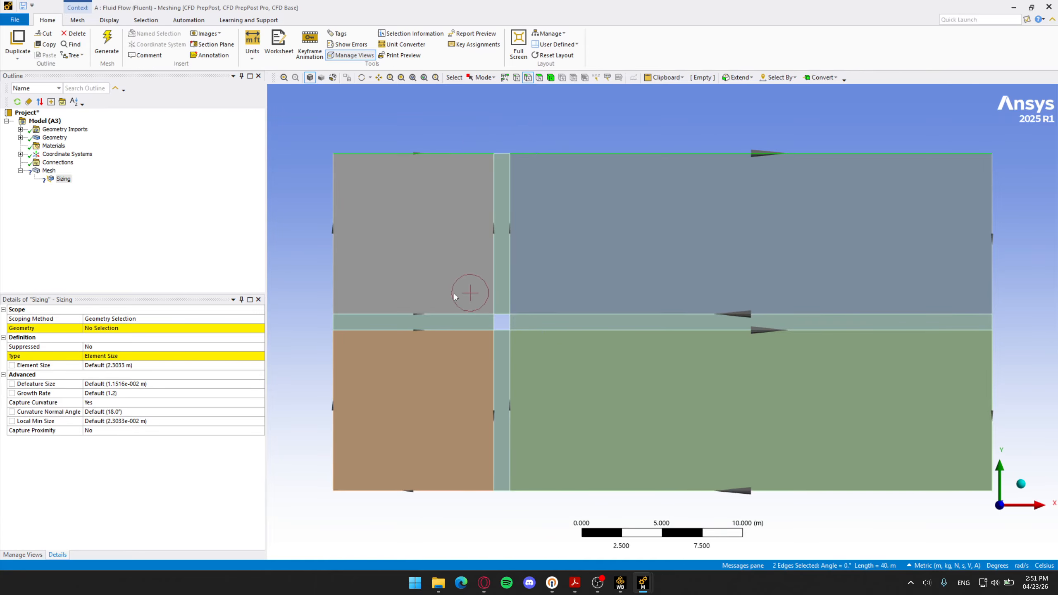
{"action": "left_click", "coordinate": [459, 313], "text": "ctrl"}
{"action": "left_click", "coordinate": [547, 314], "text": "ctrl"}
{"action": "left_click", "coordinate": [470, 331], "text": "ctrl"}
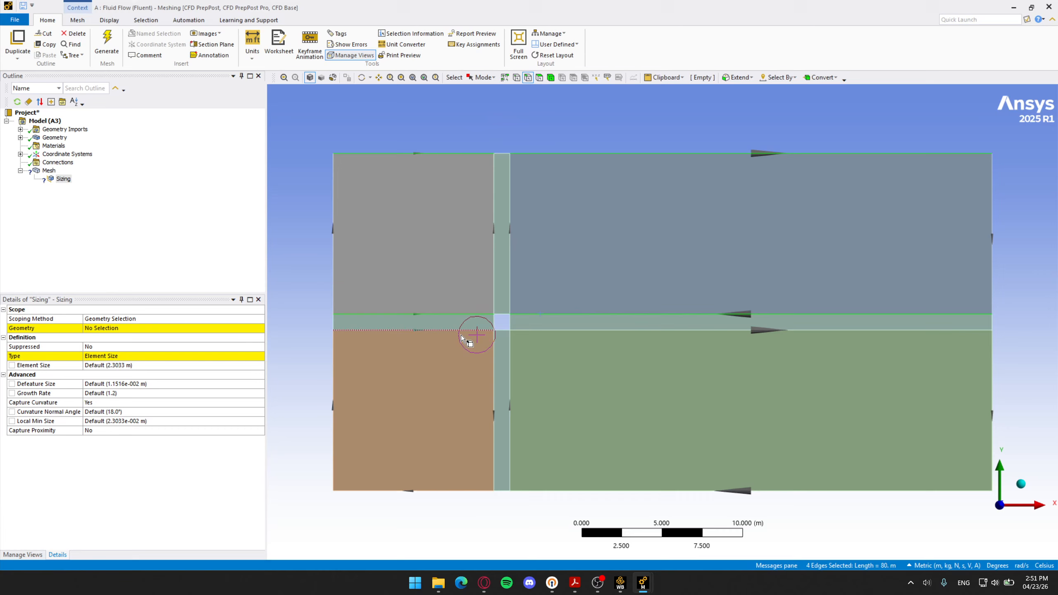
{"action": "left_click", "coordinate": [532, 330], "text": "ctrl"}
{"action": "left_click", "coordinate": [451, 490], "text": "ctrl"}
{"action": "left_click", "coordinate": [568, 491], "text": "ctrl"}
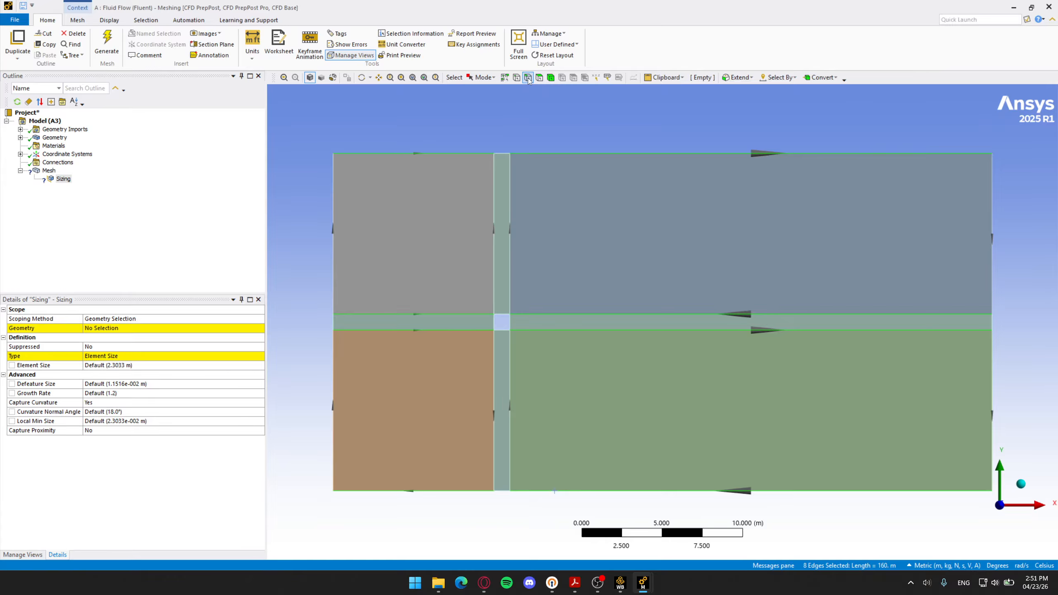
{"action": "left_click", "coordinate": [505, 77]}
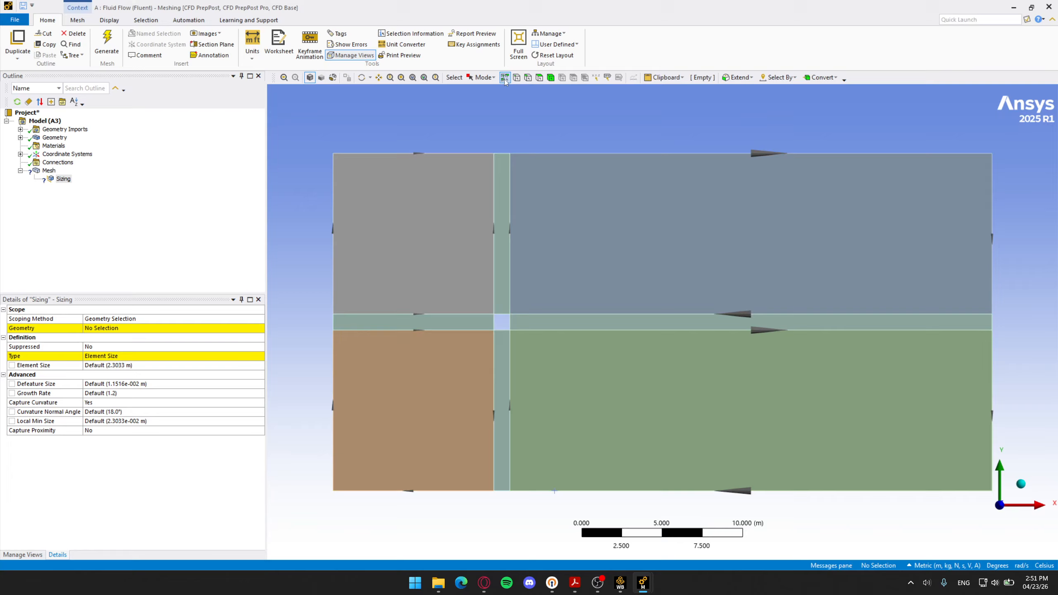
{"action": "left_click", "coordinate": [460, 203]}
{"action": "left_click", "coordinate": [562, 198], "text": "ctrl"}
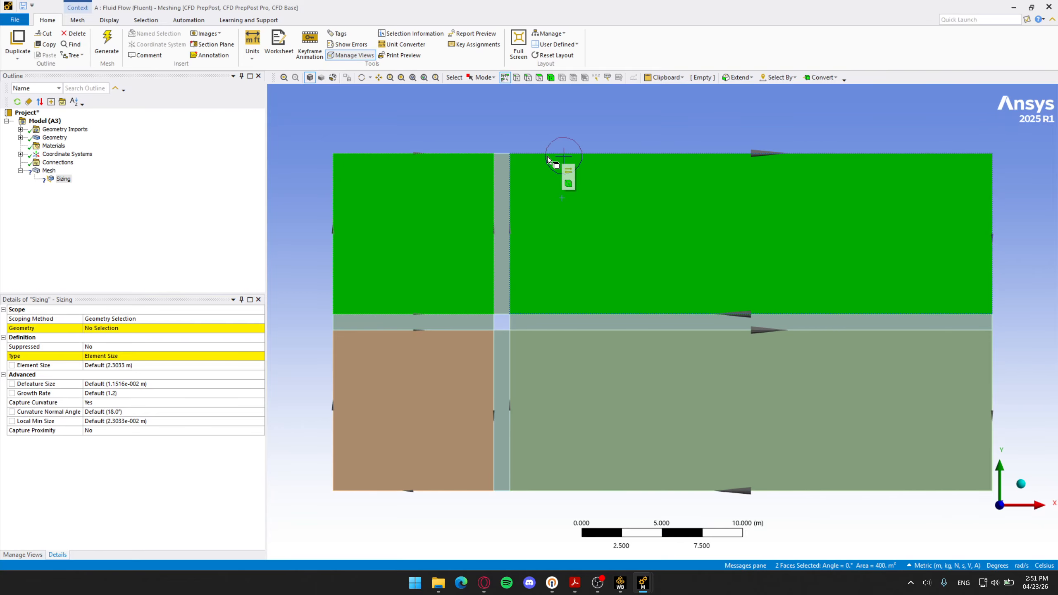
{"action": "left_click", "coordinate": [543, 121]}
{"action": "left_click", "coordinate": [528, 77]}
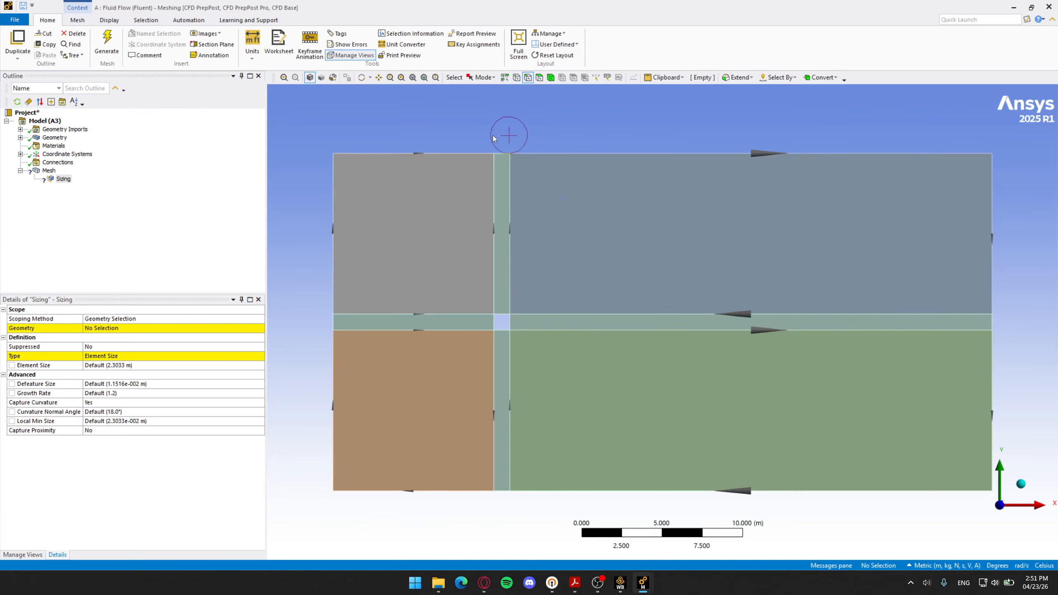
Step: Scope the sizing to the eight horizontal edges of the blocks upstream and downstream of the square, at all four heights
{"action": "left_click", "coordinate": [479, 153]}
{"action": "left_click", "coordinate": [564, 154], "text": "ctrl"}
{"action": "left_click", "coordinate": [452, 314], "text": "ctrl"}
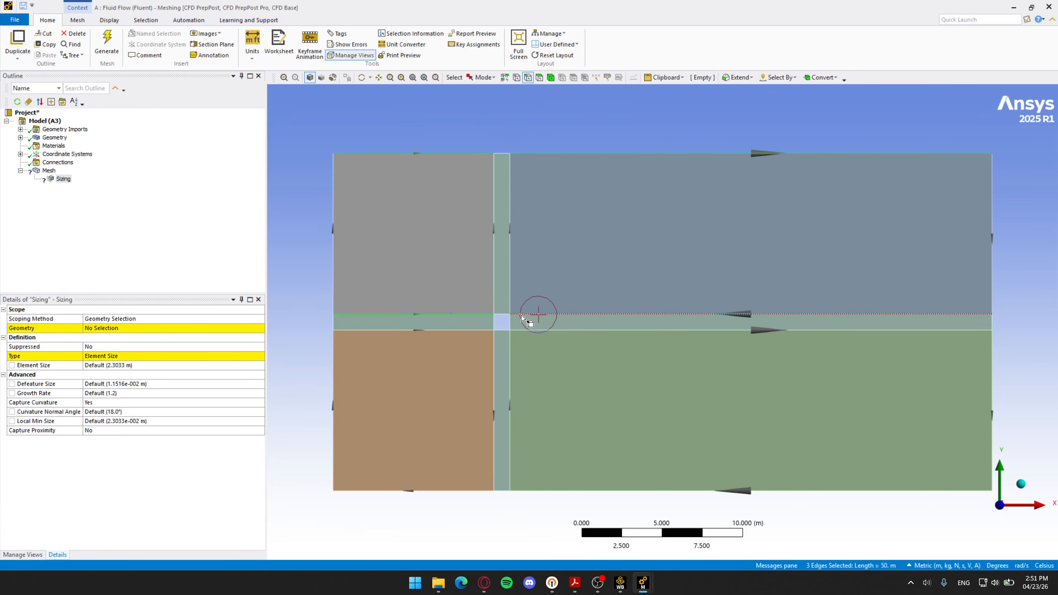
{"action": "left_click", "coordinate": [521, 316], "text": "ctrl"}
{"action": "left_click", "coordinate": [479, 330], "text": "ctrl"}
{"action": "left_click", "coordinate": [534, 331], "text": "ctrl"}
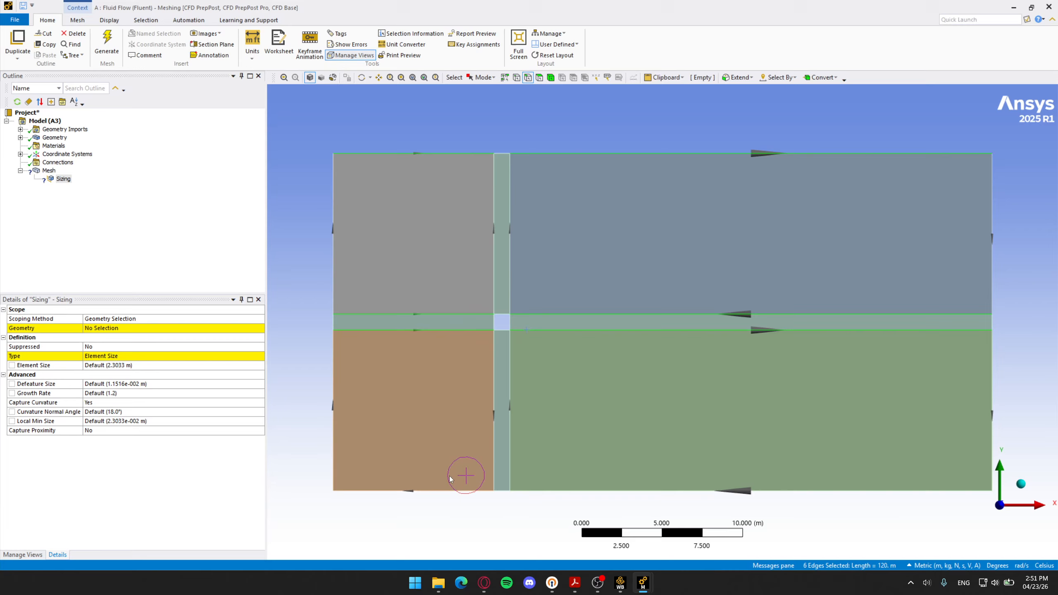
{"action": "left_click", "coordinate": [471, 491], "text": "ctrl"}
{"action": "left_click", "coordinate": [583, 491], "text": "ctrl"}
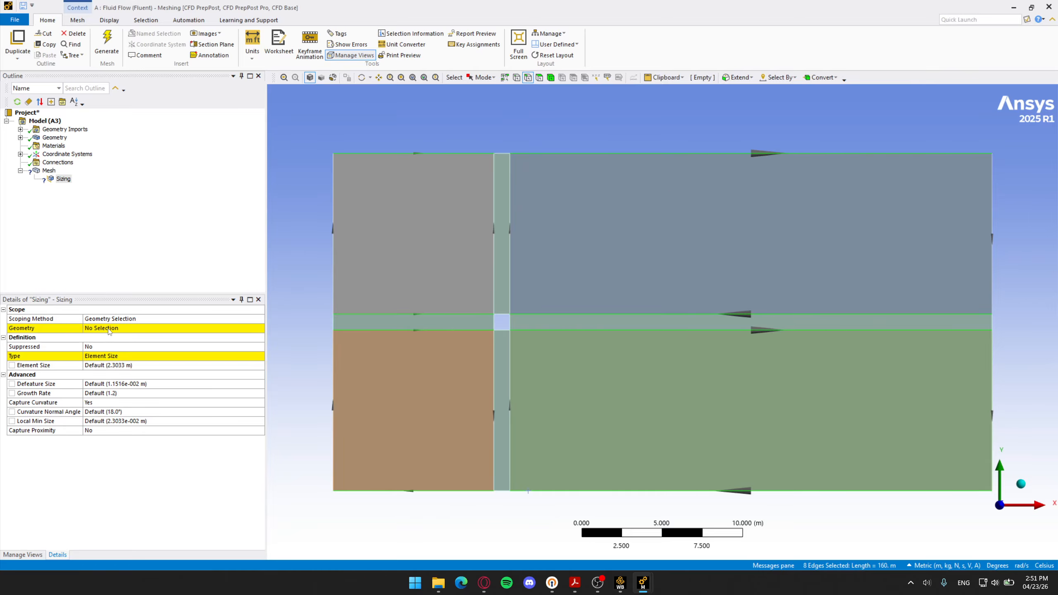
{"action": "left_click", "coordinate": [123, 330]}
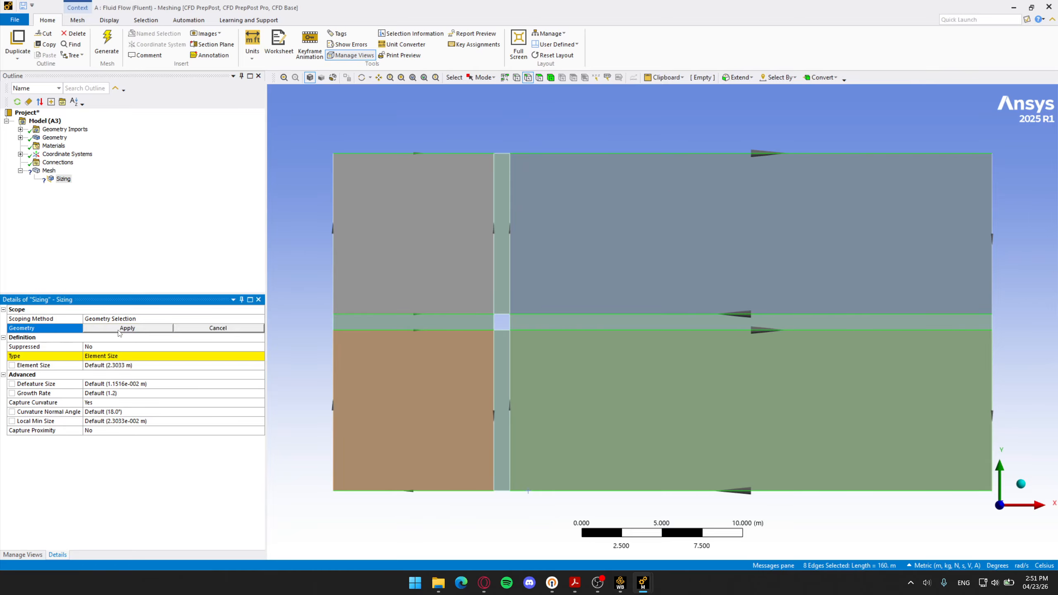
{"action": "left_click", "coordinate": [128, 329]}
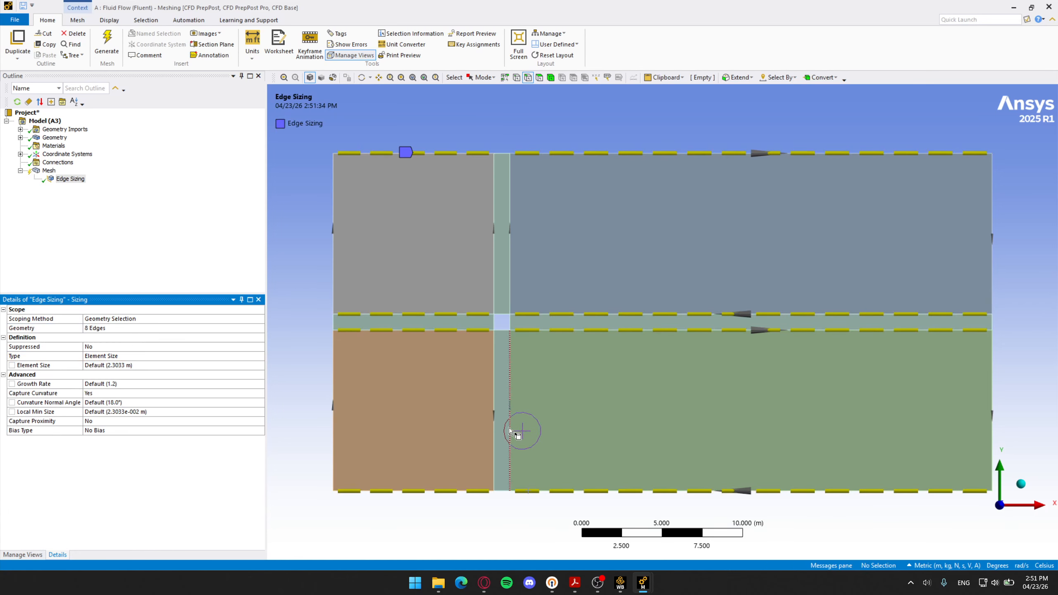
Step: Set the element size of the horizontal edge sizing to 0.1 m
{"action": "left_click", "coordinate": [143, 365]}
{"action": "type", "text": "0."}
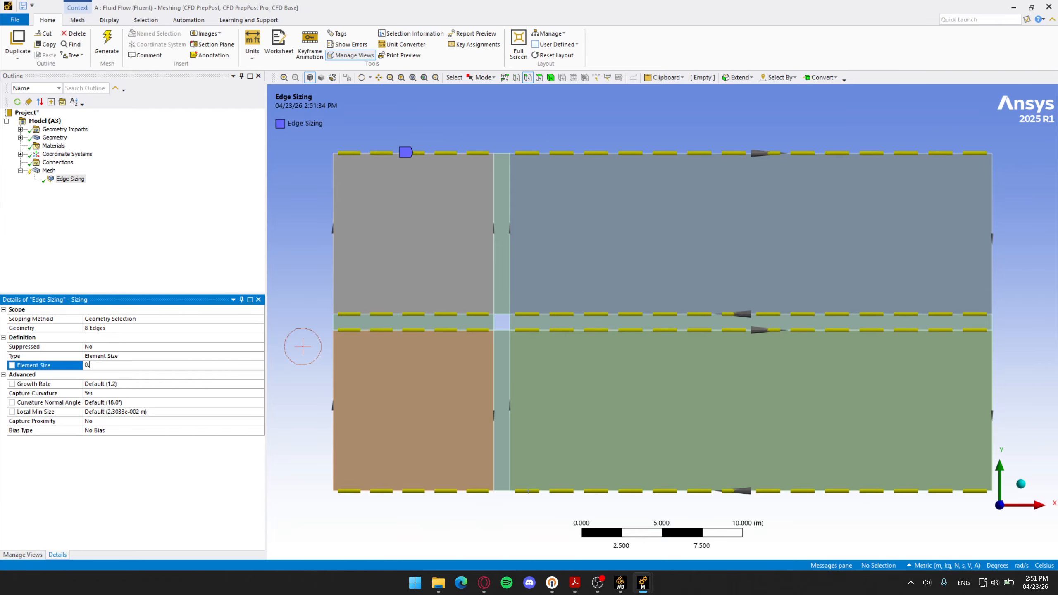
{"action": "type", "text": "1"}
{"action": "key", "text": "Return"}
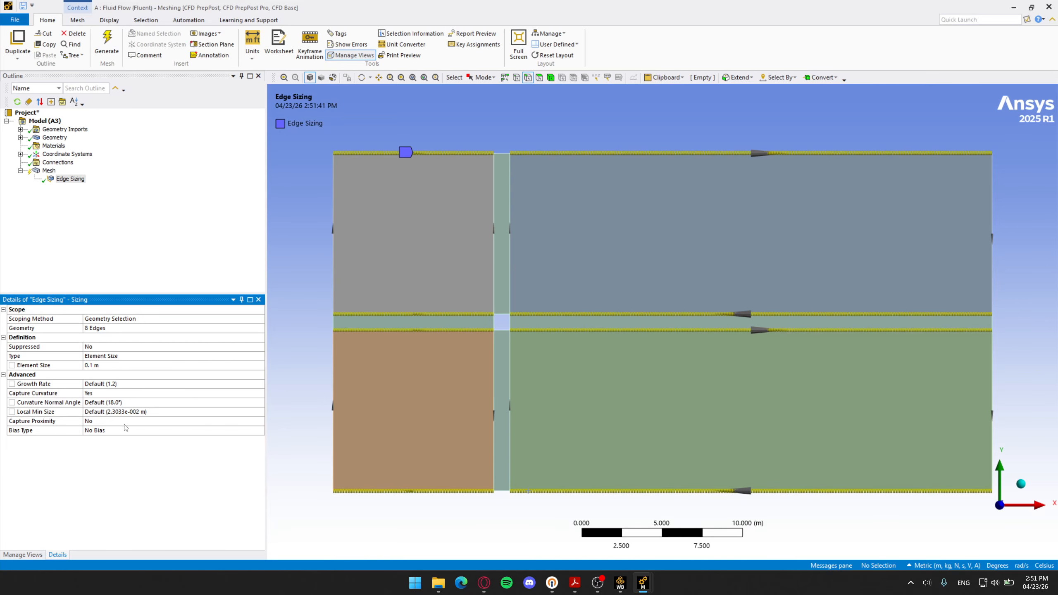
Step: Set the edge sizing's bias type to the first pattern, with divisions running from long to short
{"action": "left_click", "coordinate": [155, 430]}
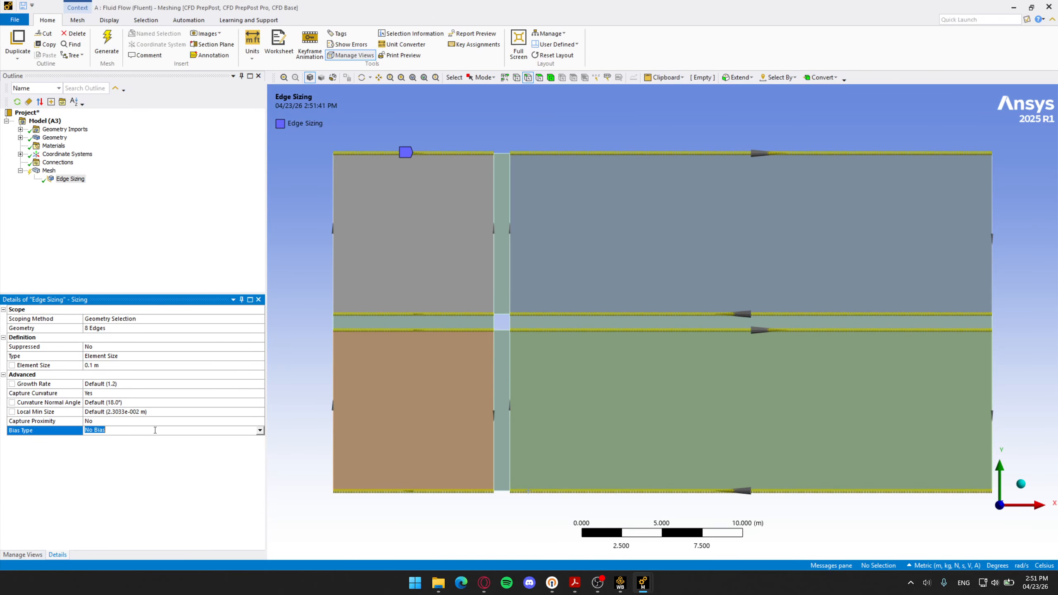
{"action": "left_click", "coordinate": [259, 430]}
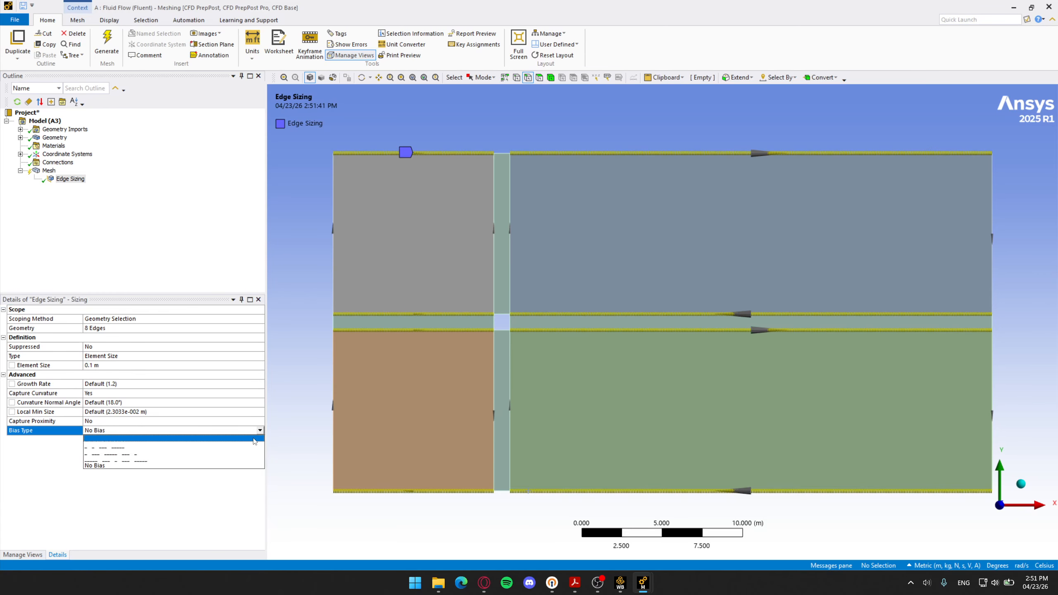
{"action": "left_click", "coordinate": [254, 440]}
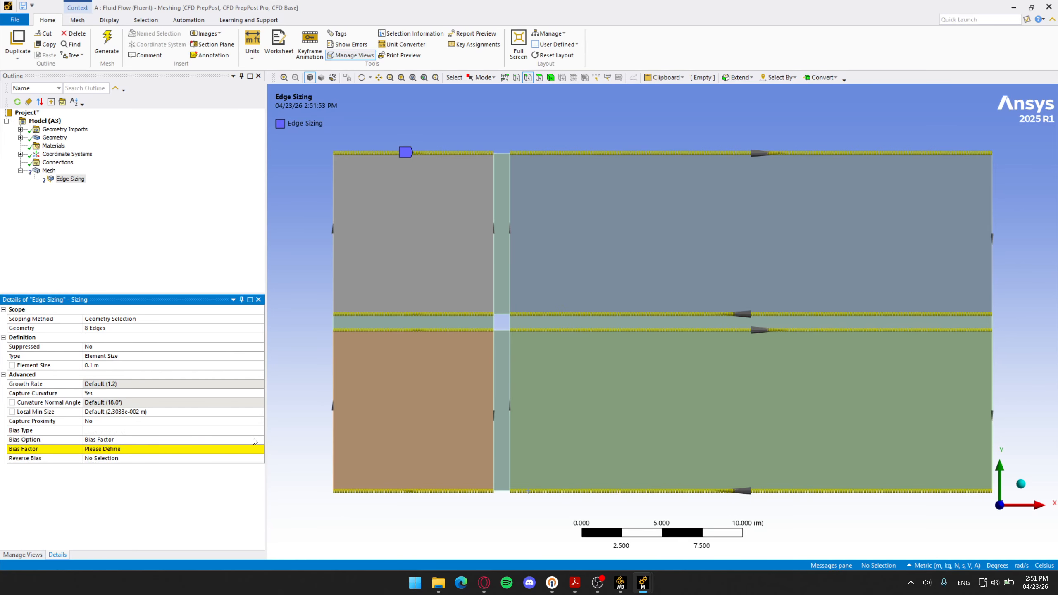
Step: Set the horizontal edge sizing's bias factor to 10 and reverse the bias on the top and lower-middle downstream edges and the bottom upstream edge
{"action": "left_click", "coordinate": [213, 449]}
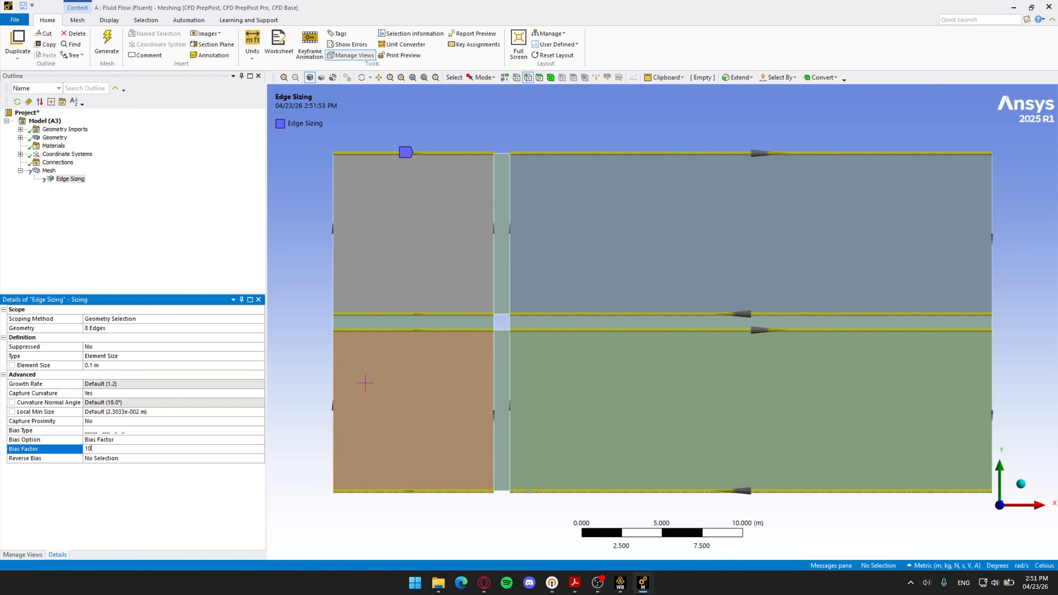
{"action": "key", "text": "Return"}
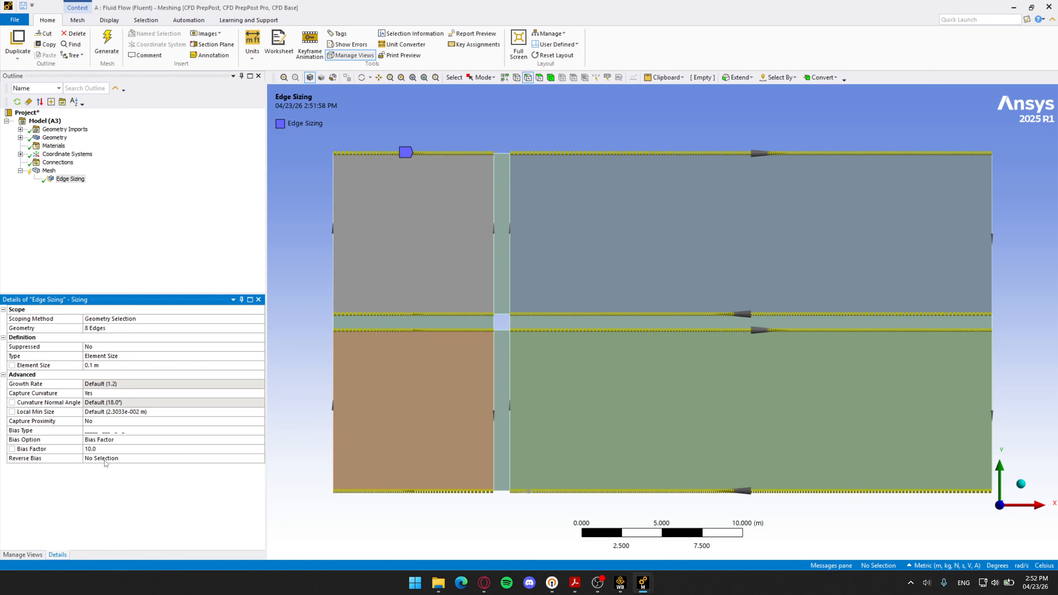
{"action": "left_click", "coordinate": [116, 458]}
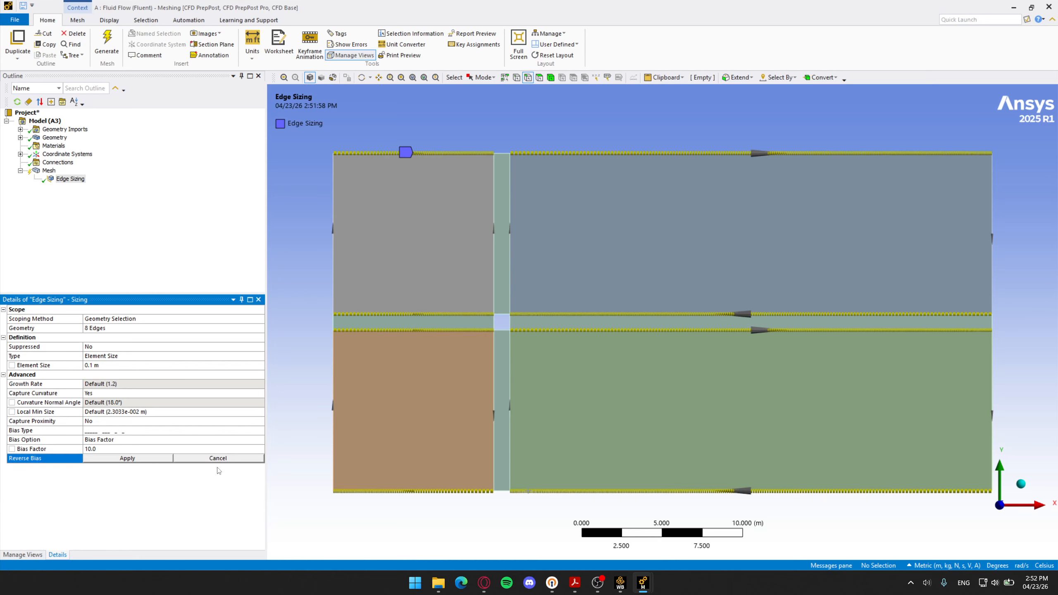
{"action": "left_click", "coordinate": [702, 152]}
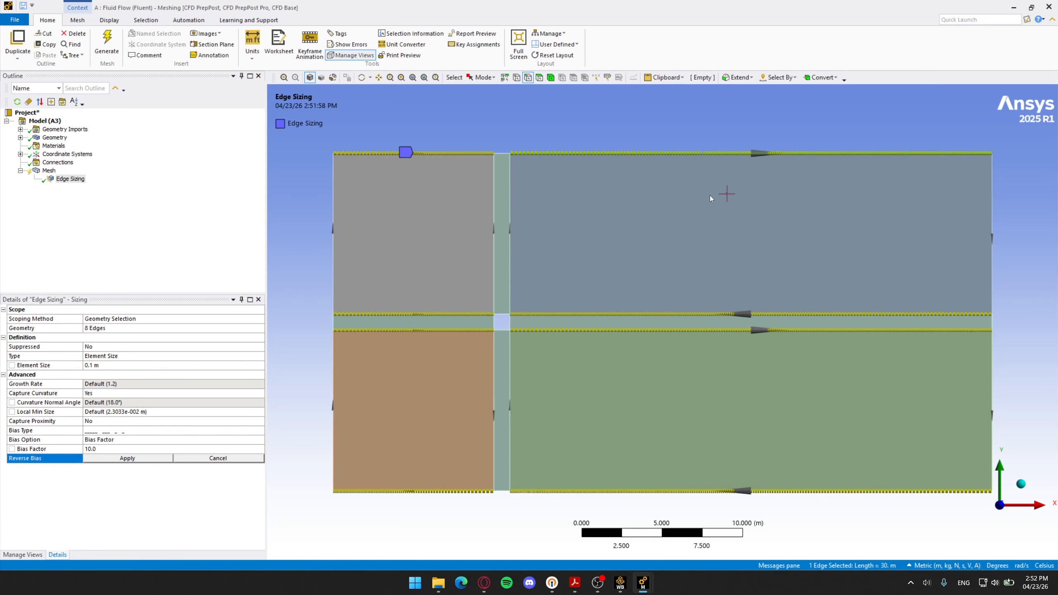
{"action": "left_click", "coordinate": [632, 330], "text": "ctrl"}
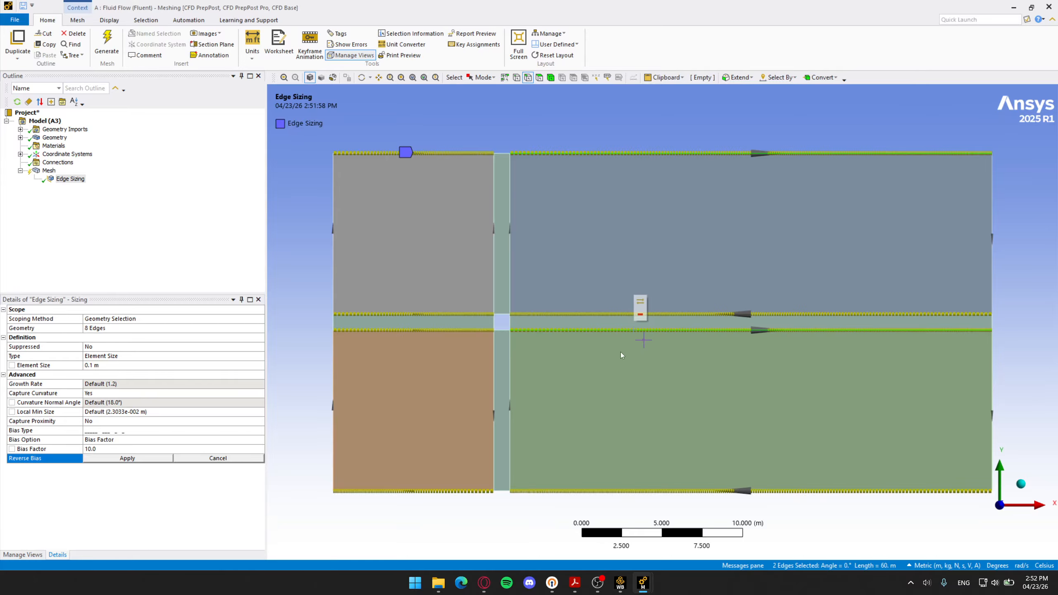
{"action": "left_click", "coordinate": [461, 492], "text": "ctrl"}
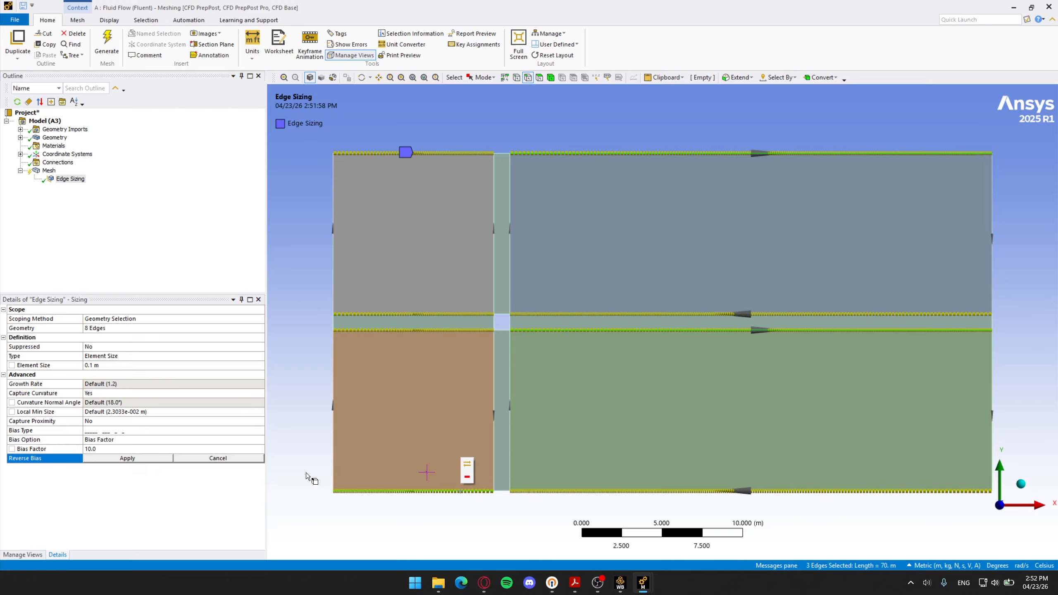
{"action": "left_click", "coordinate": [126, 460]}
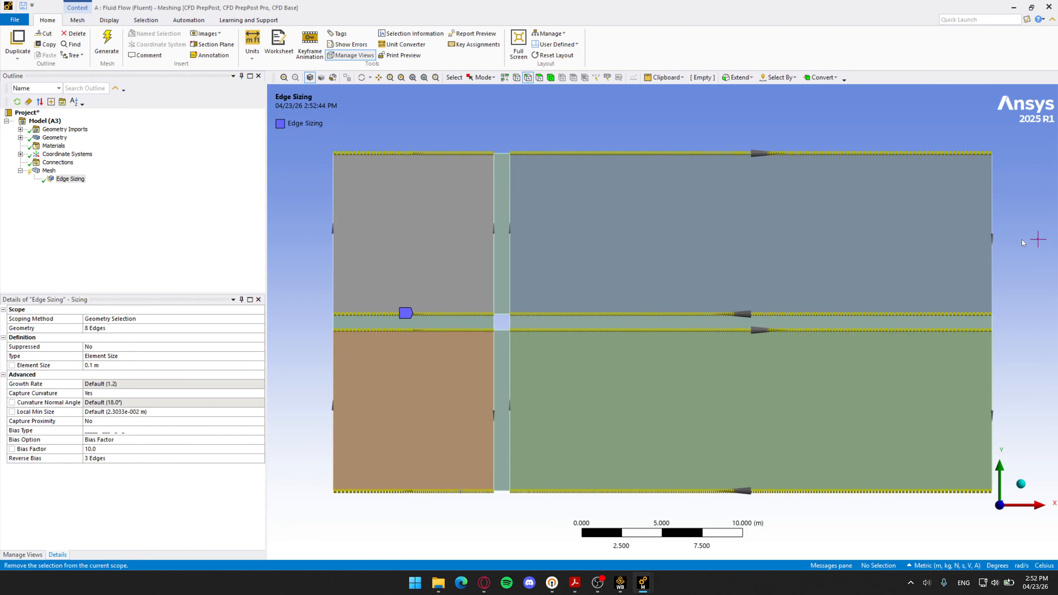
Step: Insert a second Sizing control under Mesh for the vertical edges
{"action": "right_click", "coordinate": [51, 171]}
{"action": "mouse_move", "coordinate": [125, 178]}
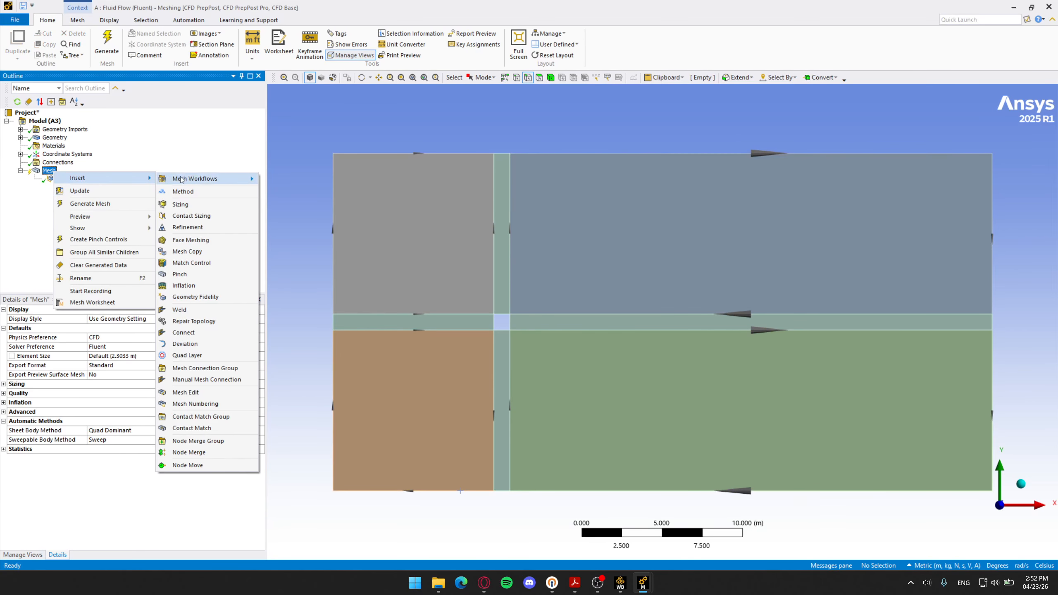
{"action": "left_click", "coordinate": [198, 205]}
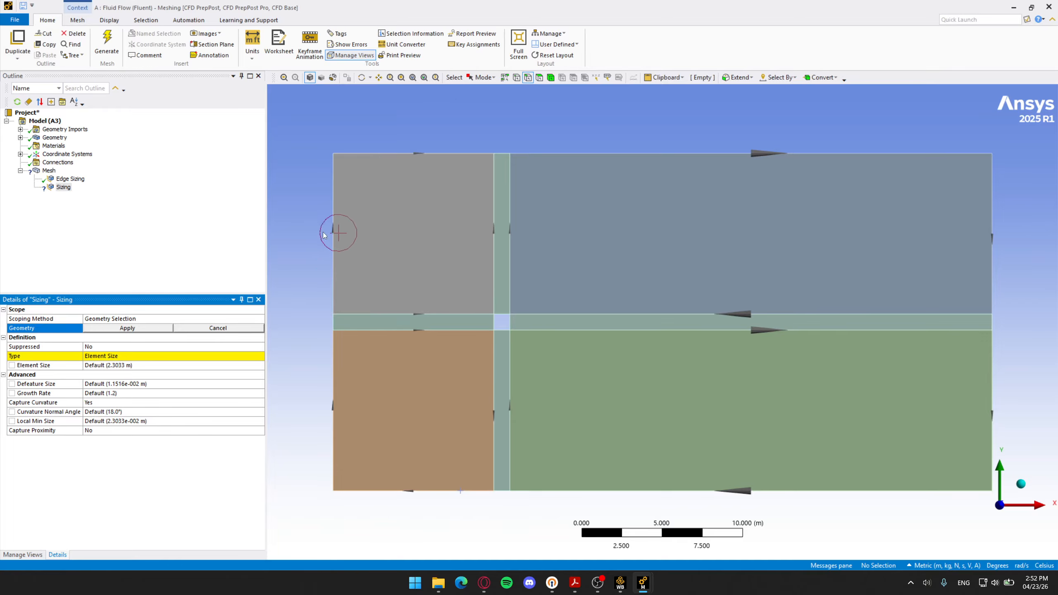
Step: Scope the second sizing to the eight long vertical edges above and below the central strip, from inlet to outlet
{"action": "left_click", "coordinate": [528, 78]}
{"action": "left_click", "coordinate": [339, 260]}
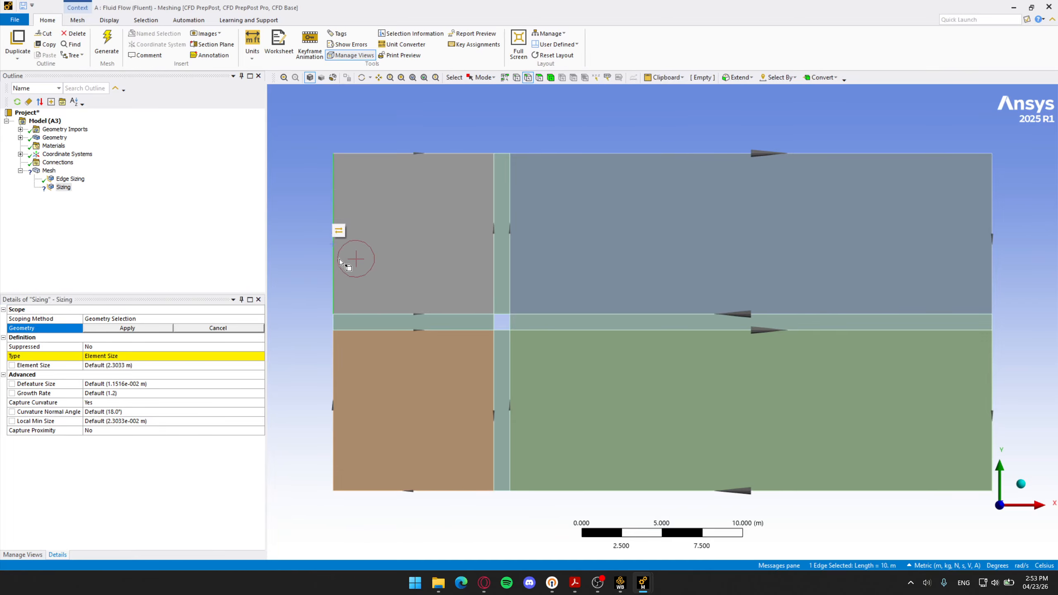
{"action": "left_click", "coordinate": [335, 364], "text": "ctrl"}
{"action": "left_click", "coordinate": [495, 258], "text": "ctrl"}
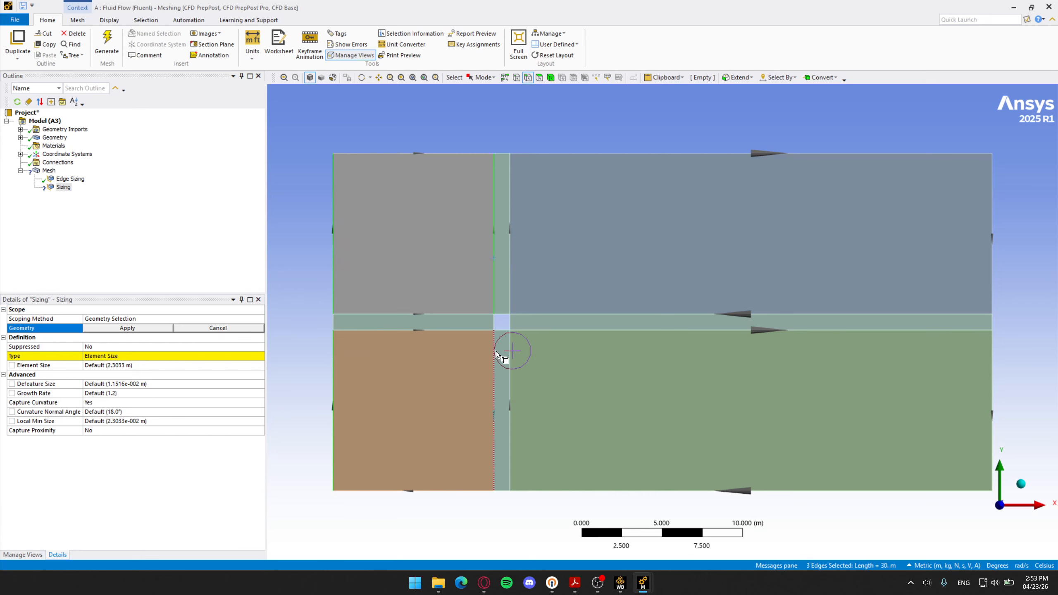
{"action": "left_click", "coordinate": [495, 358], "text": "ctrl"}
{"action": "left_click", "coordinate": [510, 276], "text": "ctrl"}
{"action": "left_click", "coordinate": [510, 358], "text": "ctrl"}
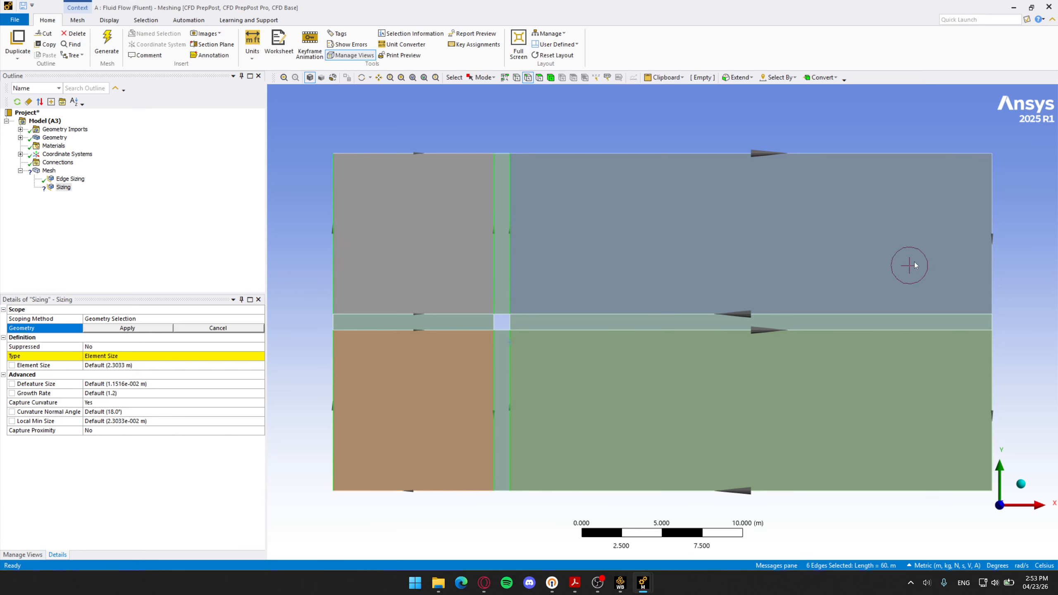
{"action": "left_click", "coordinate": [994, 237], "text": "ctrl"}
{"action": "left_click", "coordinate": [990, 349], "text": "ctrl"}
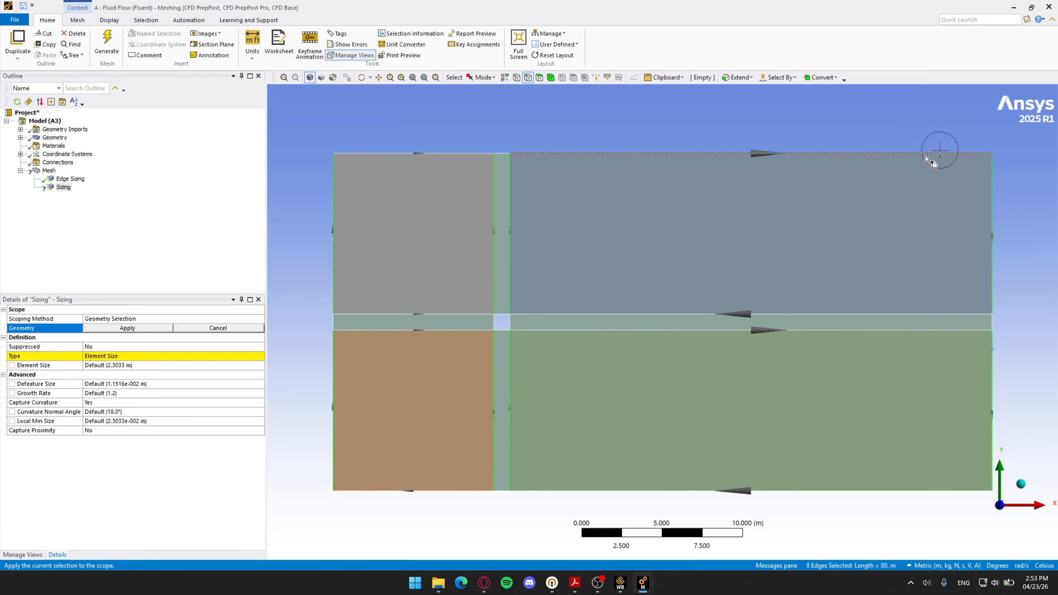
{"action": "left_click", "coordinate": [117, 329]}
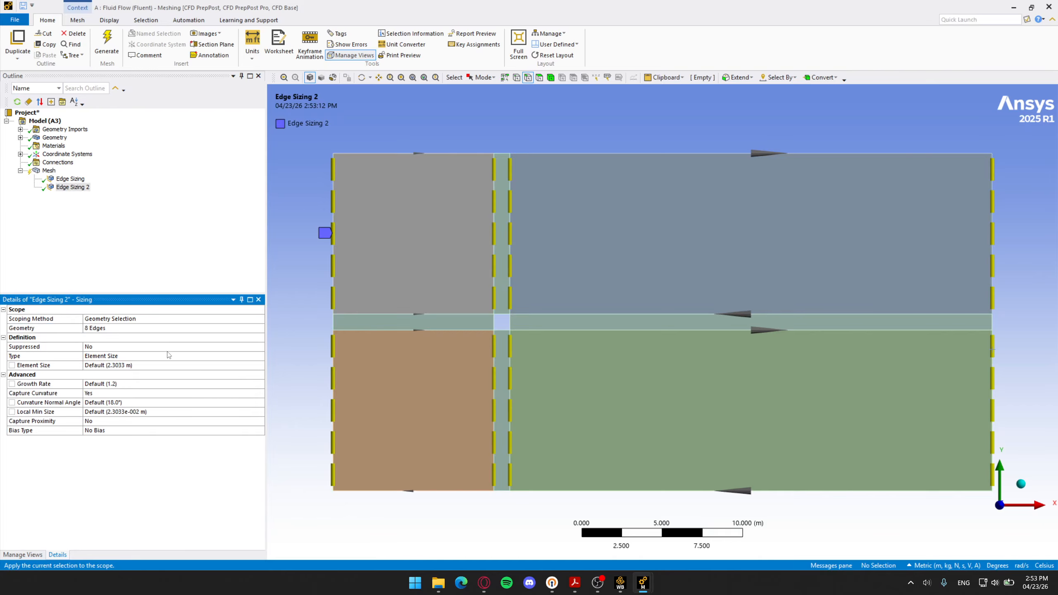
Step: Set the element size of the vertical edge sizing to 0.1 m
{"action": "left_click", "coordinate": [139, 363]}
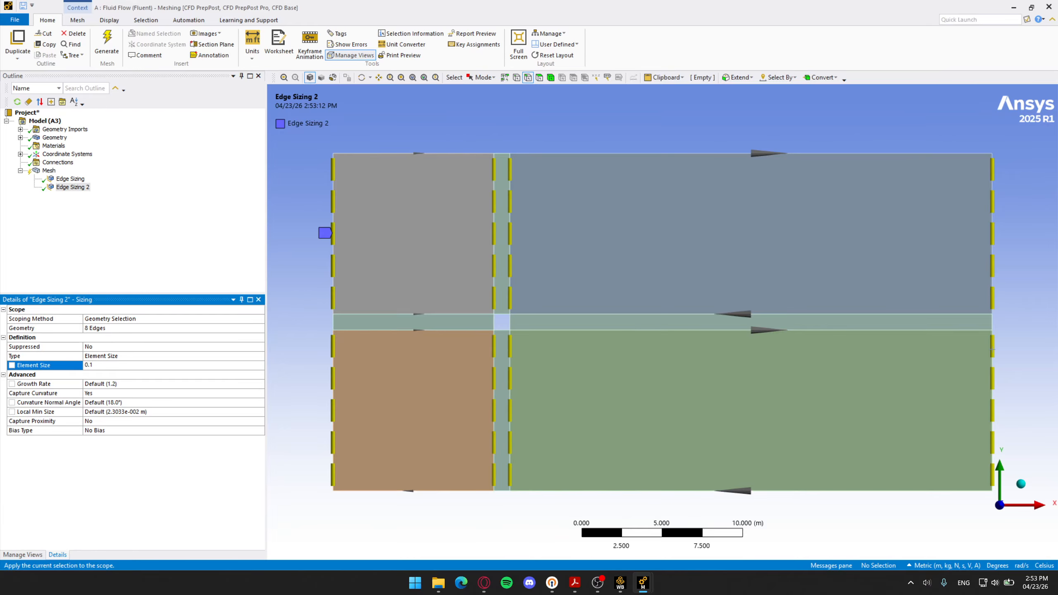
{"action": "type", "text": "0.1"}
{"action": "key", "text": "Return"}
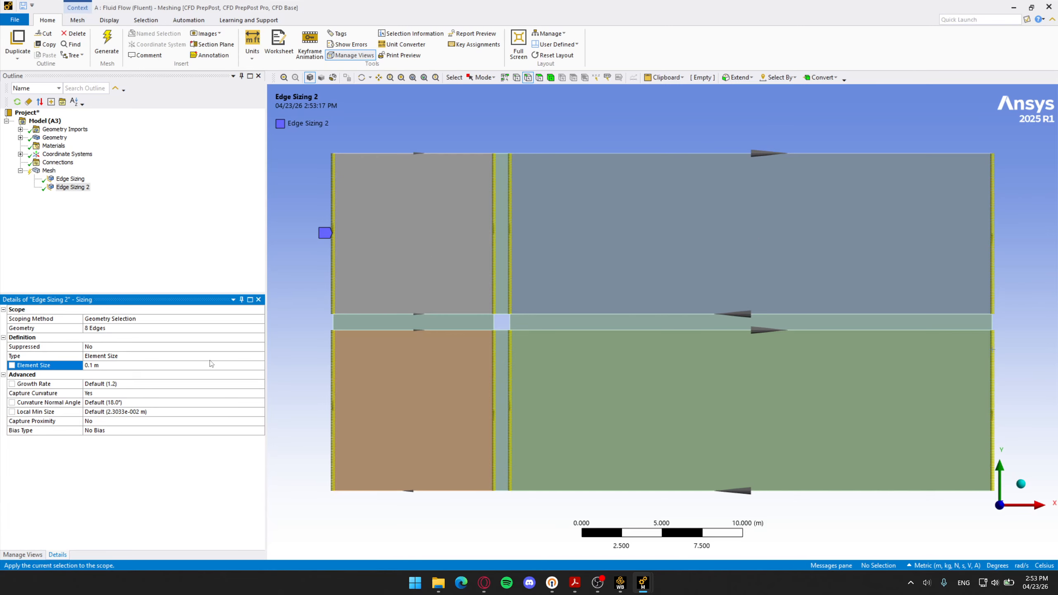
Step: Give the vertical edge sizing the first bias type, running from long to short, with a bias factor of 10
{"action": "left_click", "coordinate": [158, 430]}
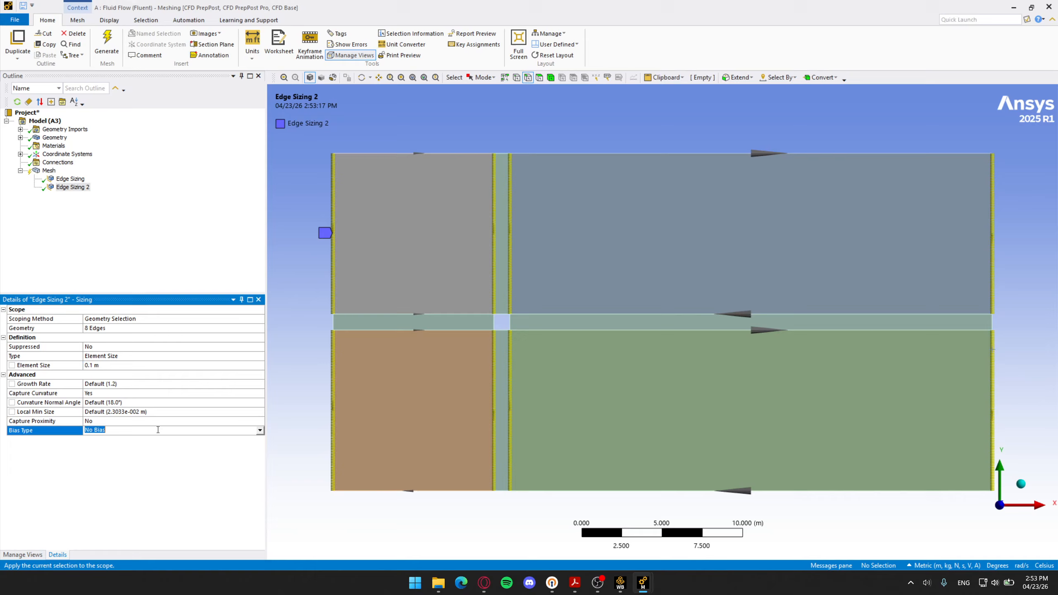
{"action": "left_click", "coordinate": [260, 430]}
{"action": "left_click", "coordinate": [250, 440]}
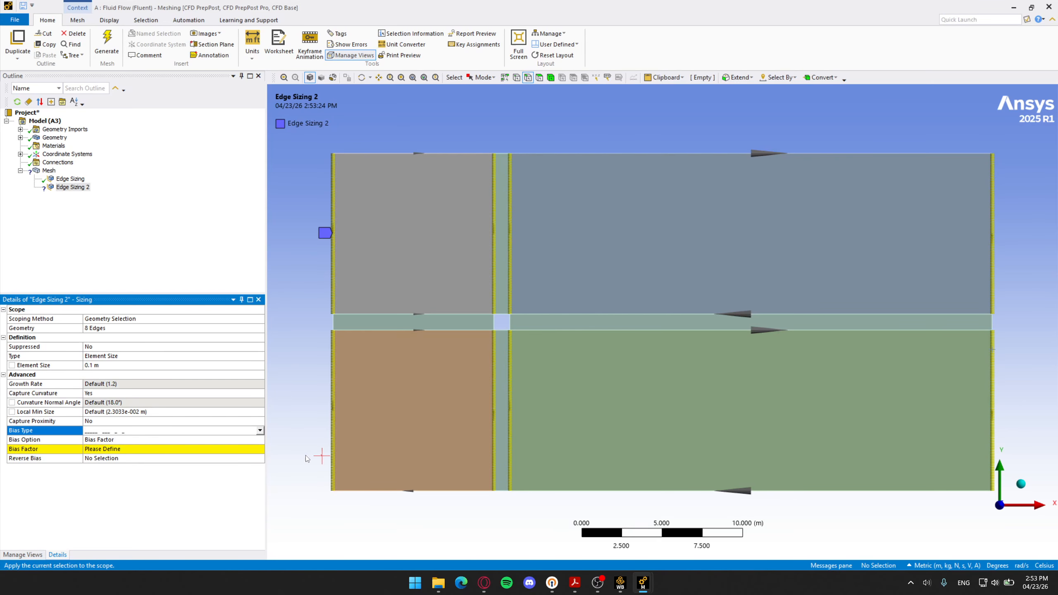
{"action": "left_click", "coordinate": [162, 448]}
{"action": "type", "text": "10"}
{"action": "key", "text": "Return"}
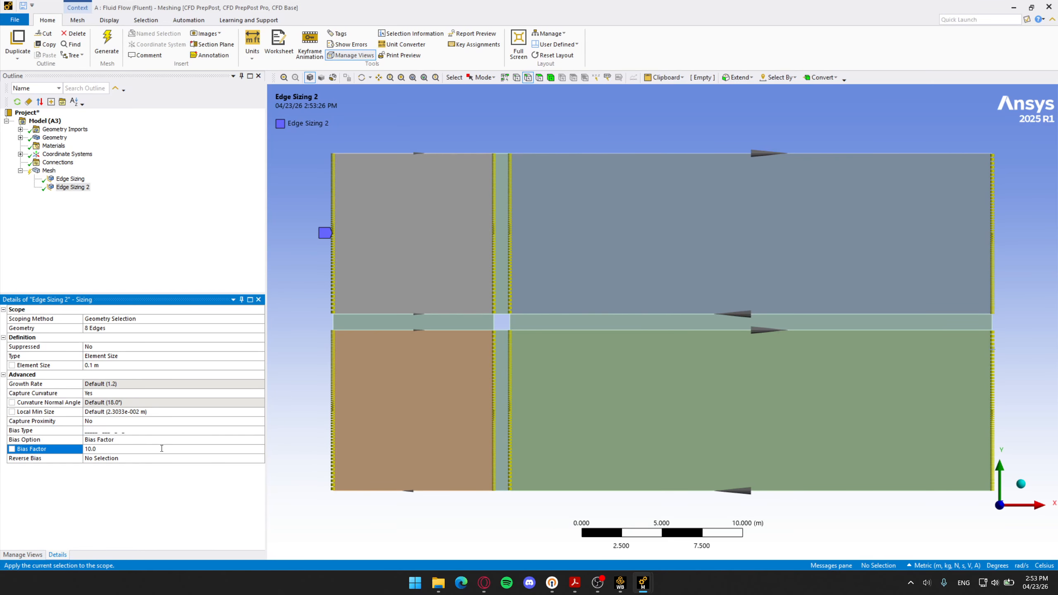
Step: Reverse the bias on the upper inlet edge, both upper edges above the square, the lower edge on its upstream side, and the lower outlet edge
{"action": "scroll", "coordinate": [500, 410], "scroll_direction": "up", "scroll_amount": 1}
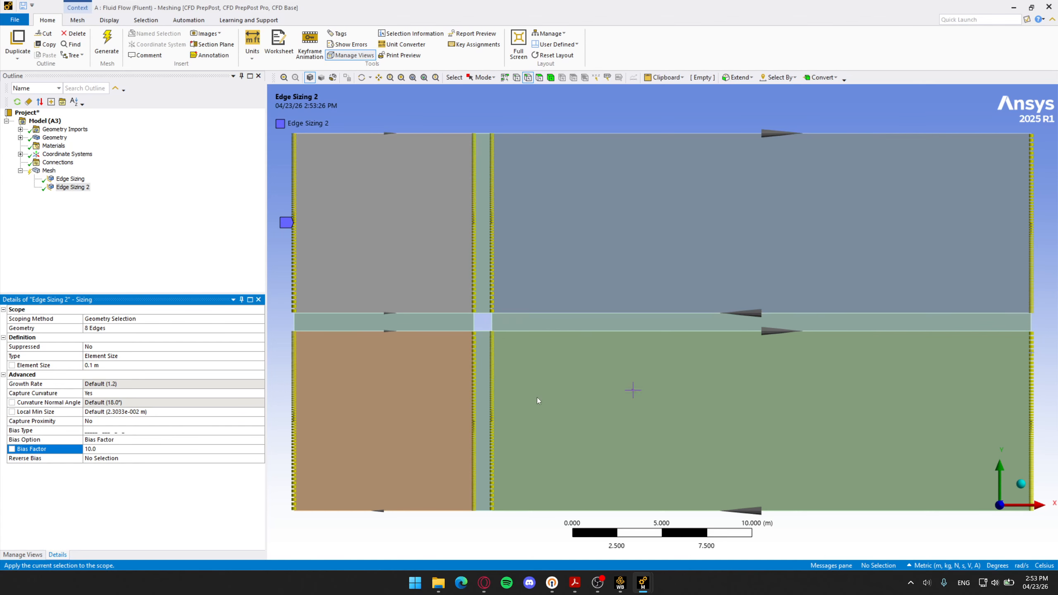
{"action": "left_click", "coordinate": [124, 459]}
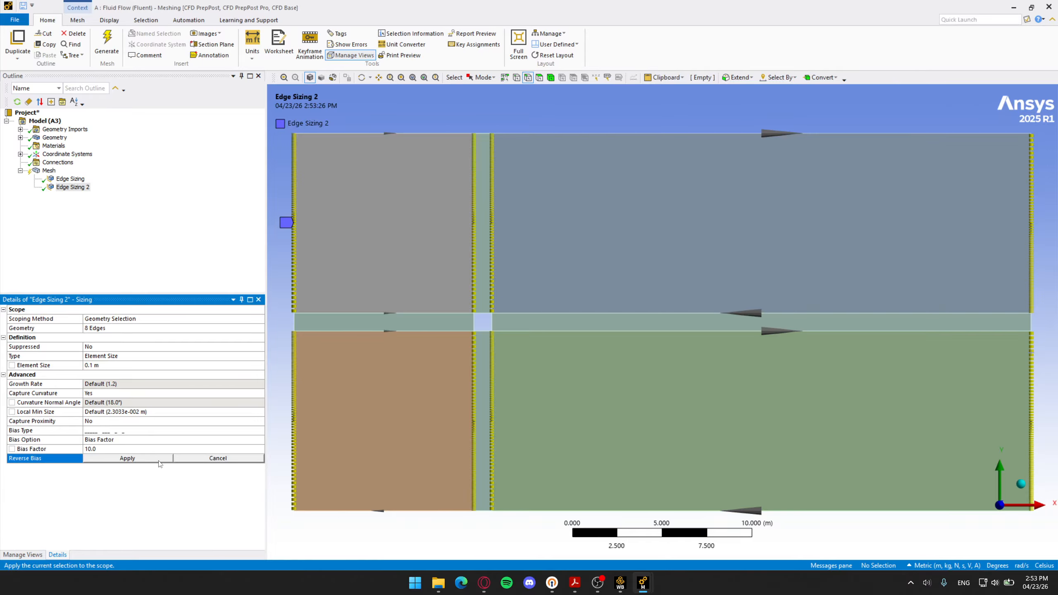
{"action": "left_click", "coordinate": [295, 261]}
{"action": "left_click", "coordinate": [474, 292], "text": "ctrl"}
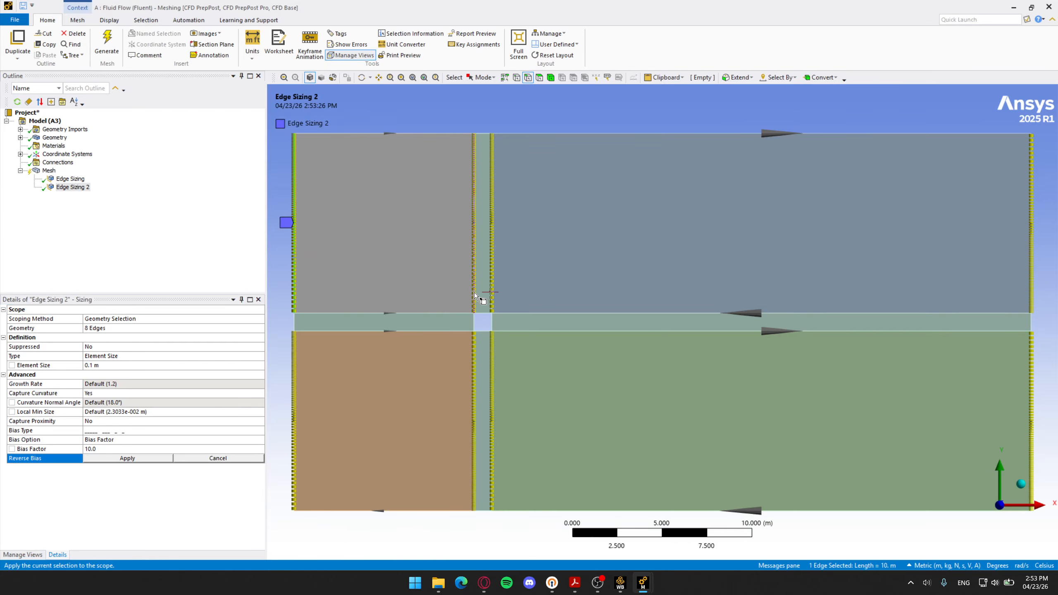
{"action": "left_click", "coordinate": [491, 293], "text": "ctrl"}
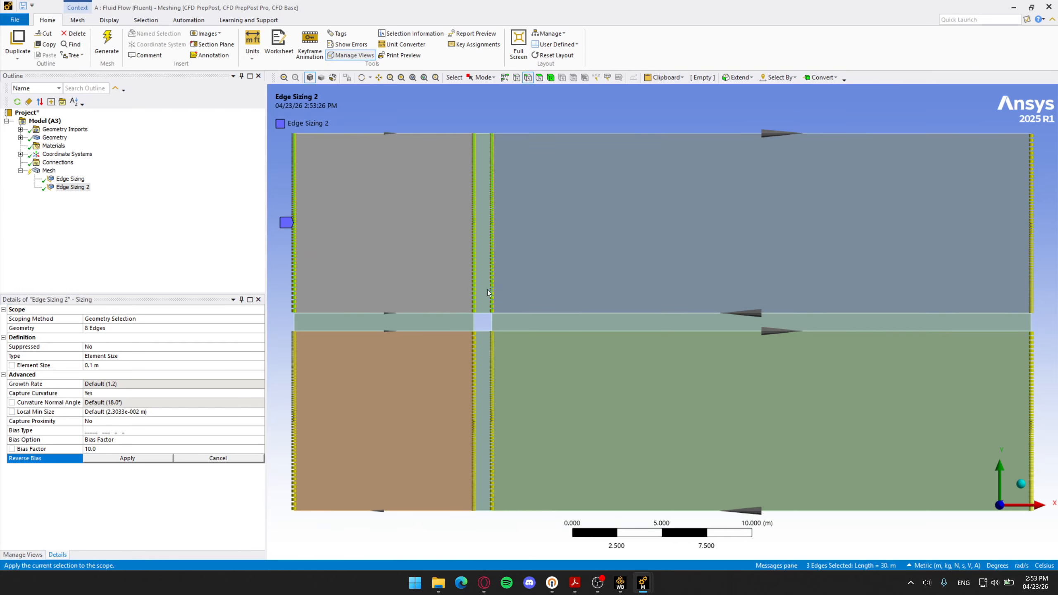
{"action": "left_click", "coordinate": [1031, 288], "text": "ctrl"}
{"action": "left_click", "coordinate": [1032, 344], "text": "ctrl"}
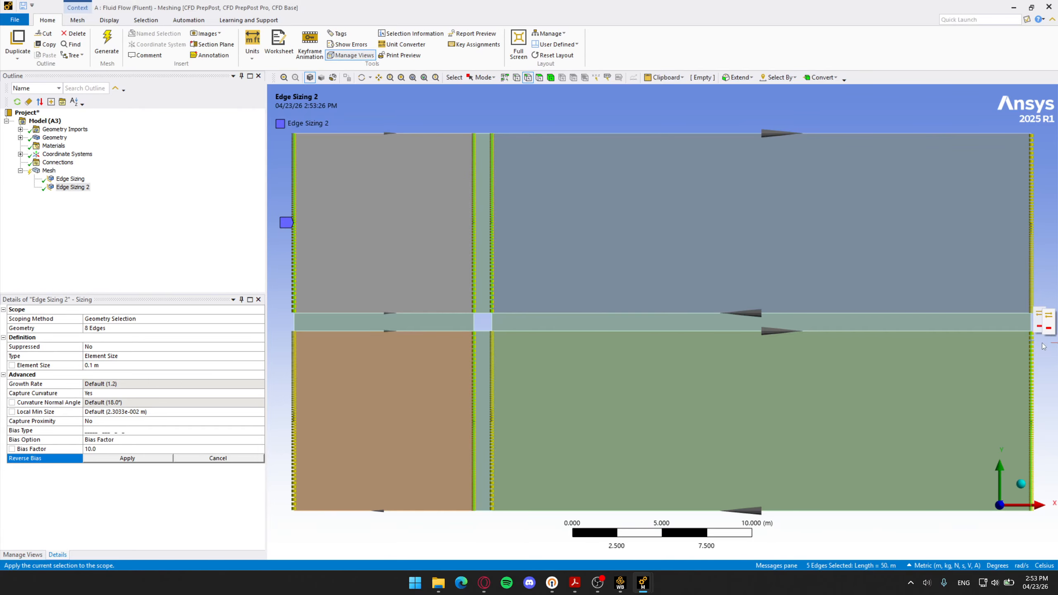
{"action": "left_click", "coordinate": [142, 459]}
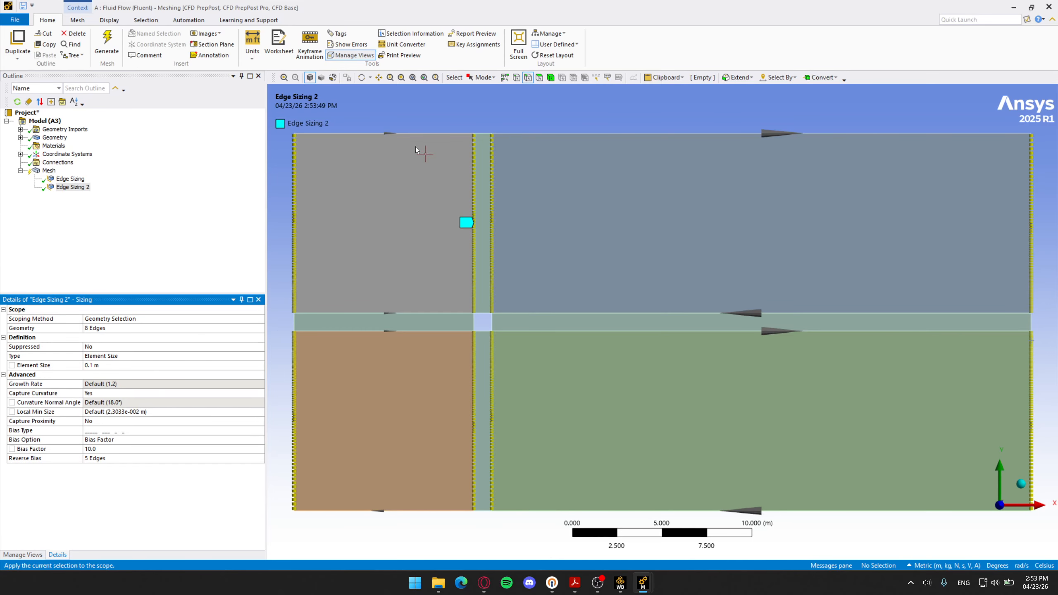
{"action": "left_click", "coordinate": [457, 112]}
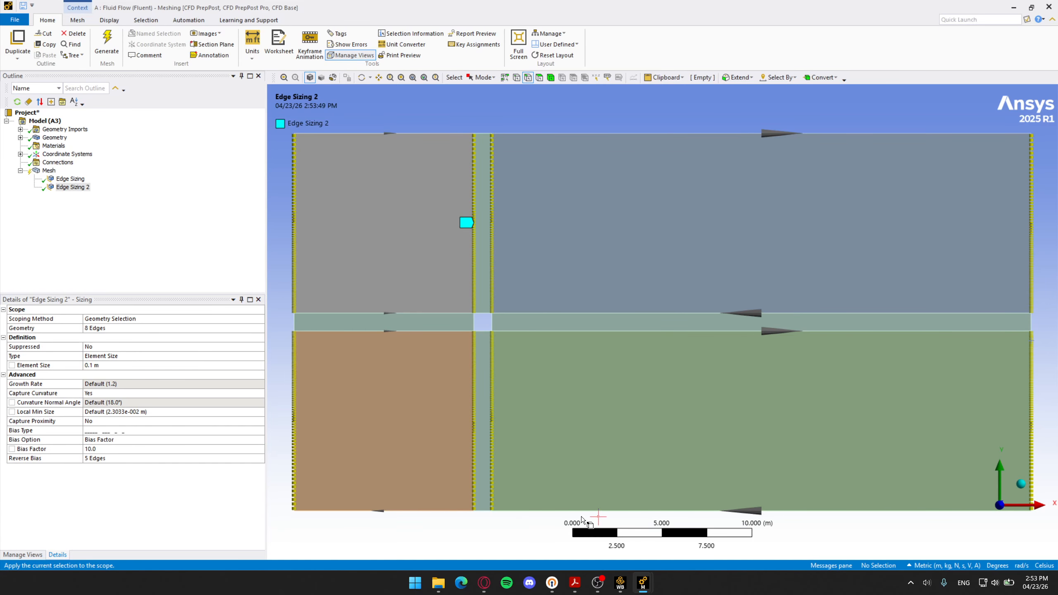
Step: Compare the division patterns of the horizontal and vertical edge sizings on the model to check their bias directions
{"action": "left_click", "coordinate": [70, 179]}
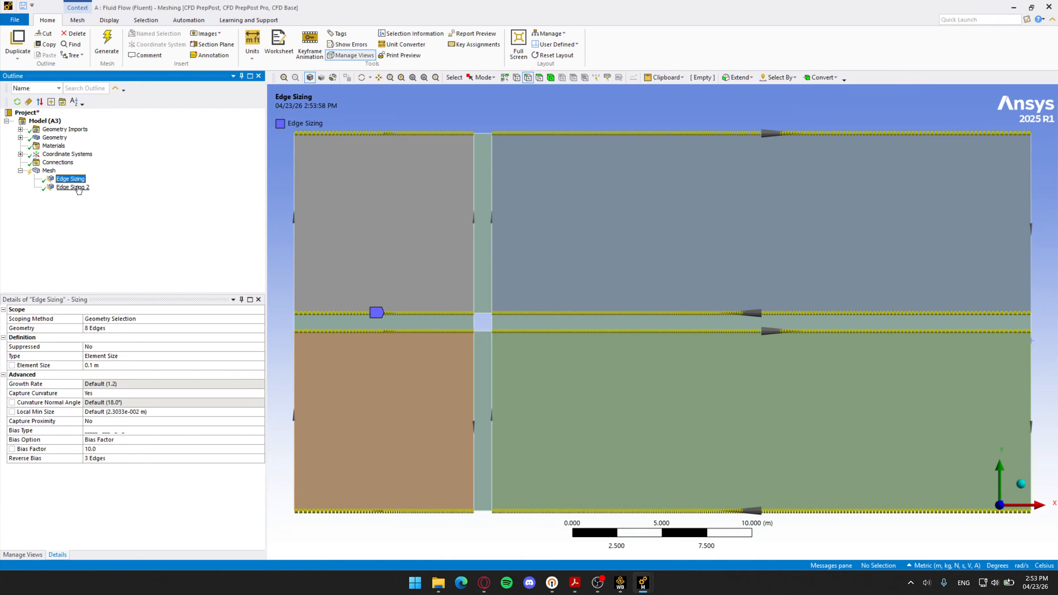
{"action": "left_click", "coordinate": [79, 188]}
{"action": "left_click", "coordinate": [79, 179]}
{"action": "left_click", "coordinate": [79, 188]}
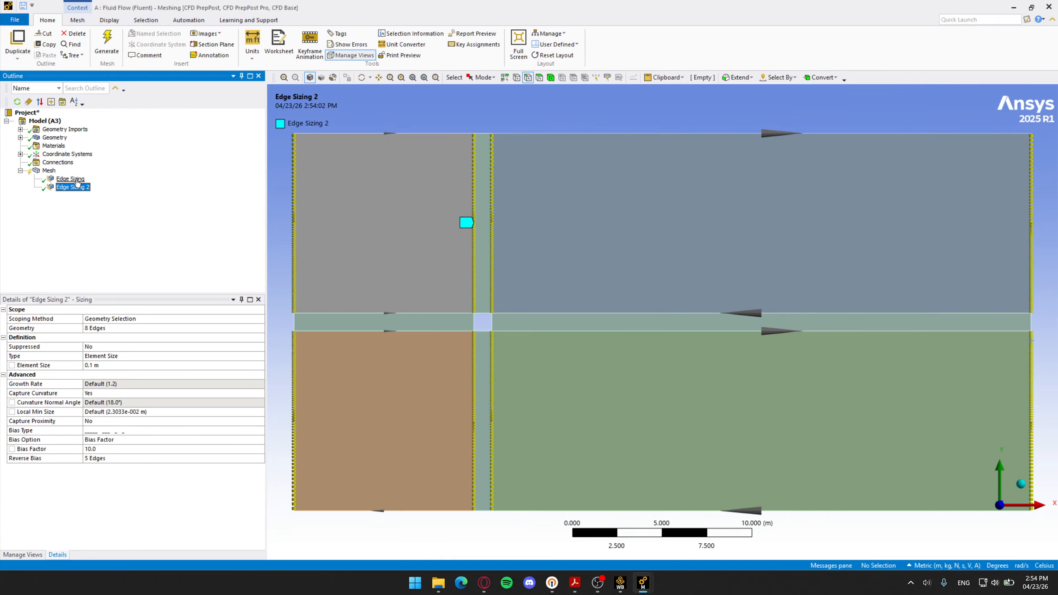
{"action": "left_click", "coordinate": [78, 179]}
{"action": "left_click", "coordinate": [82, 190]}
{"action": "left_click", "coordinate": [83, 180]}
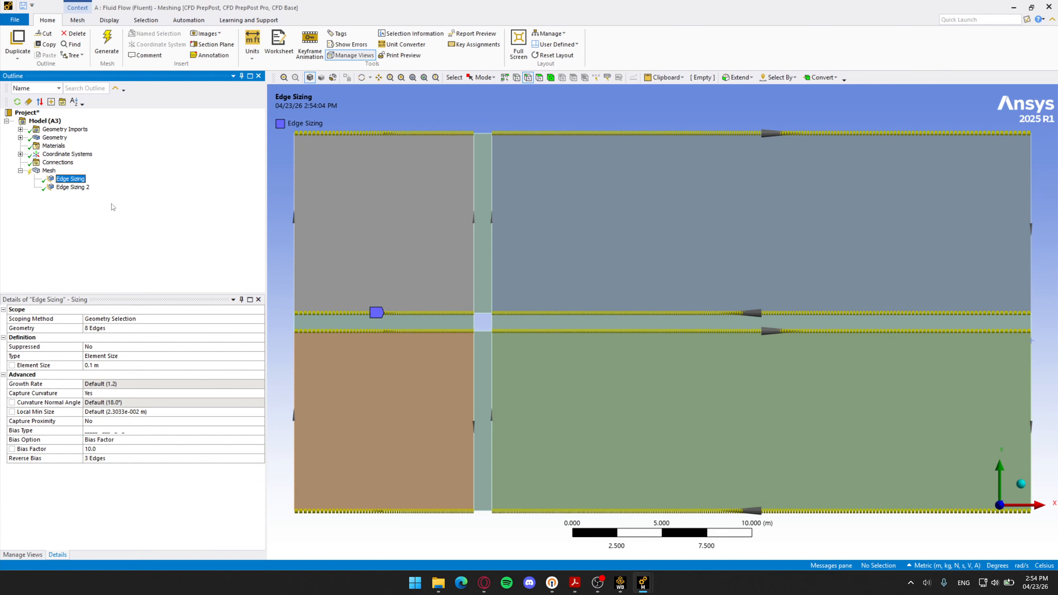
{"action": "left_click", "coordinate": [88, 189]}
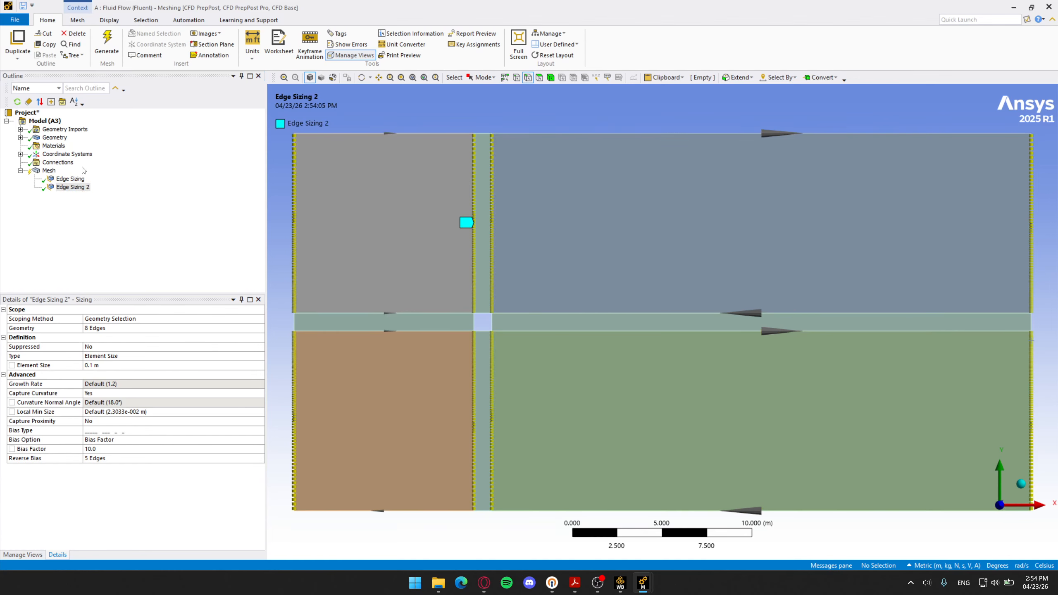
Step: Insert a third Sizing control under Mesh for the short edges
{"action": "right_click", "coordinate": [49, 171]}
{"action": "mouse_move", "coordinate": [75, 177]}
{"action": "left_click", "coordinate": [203, 193]}
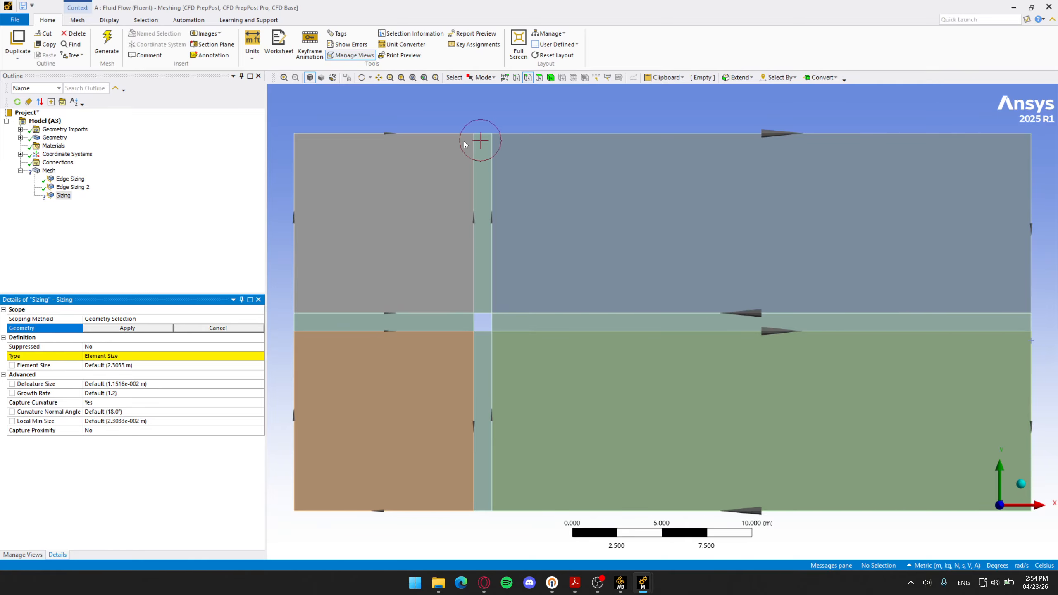
Step: Scope the third sizing to the eight short edges: the square's four sides and the matching short segments on the outer boundaries
{"action": "left_click", "coordinate": [483, 134]}
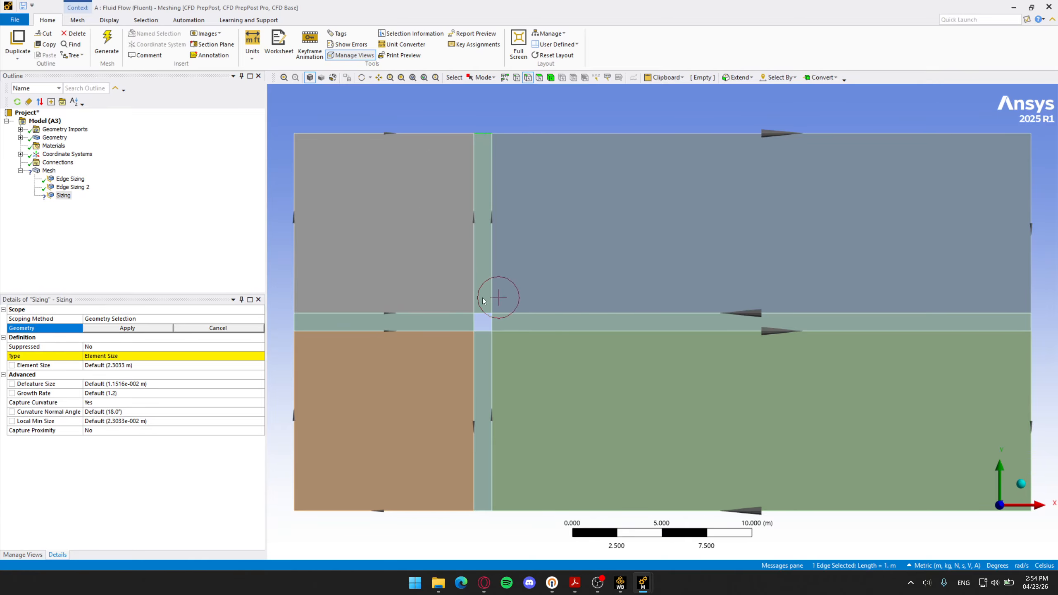
{"action": "left_click_drag", "start_coordinate": [483, 317], "coordinate": [479, 330]}
{"action": "left_click", "coordinate": [489, 320]}
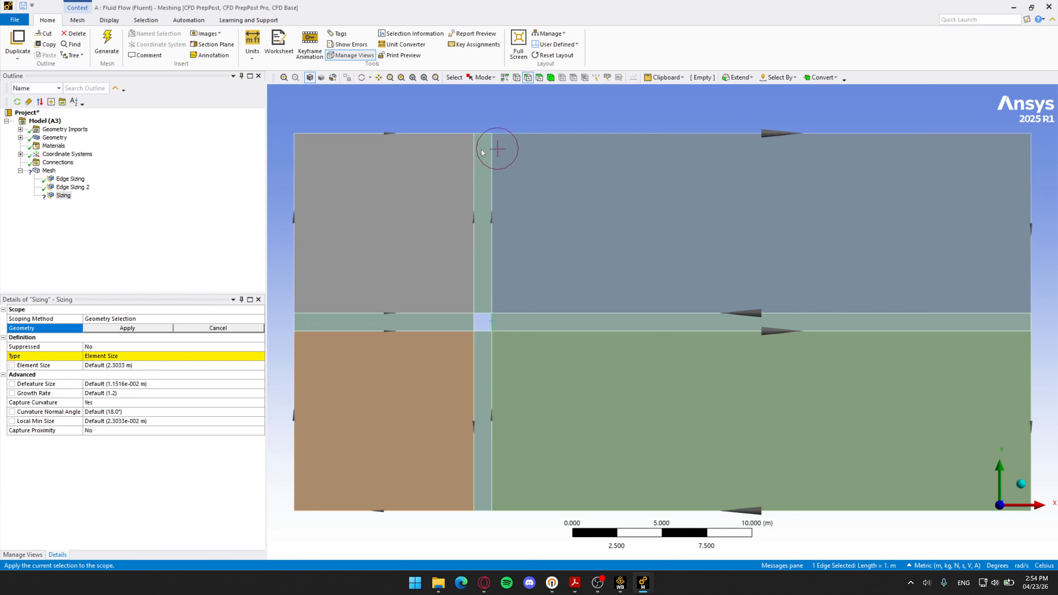
{"action": "left_click", "coordinate": [483, 135], "text": "ctrl"}
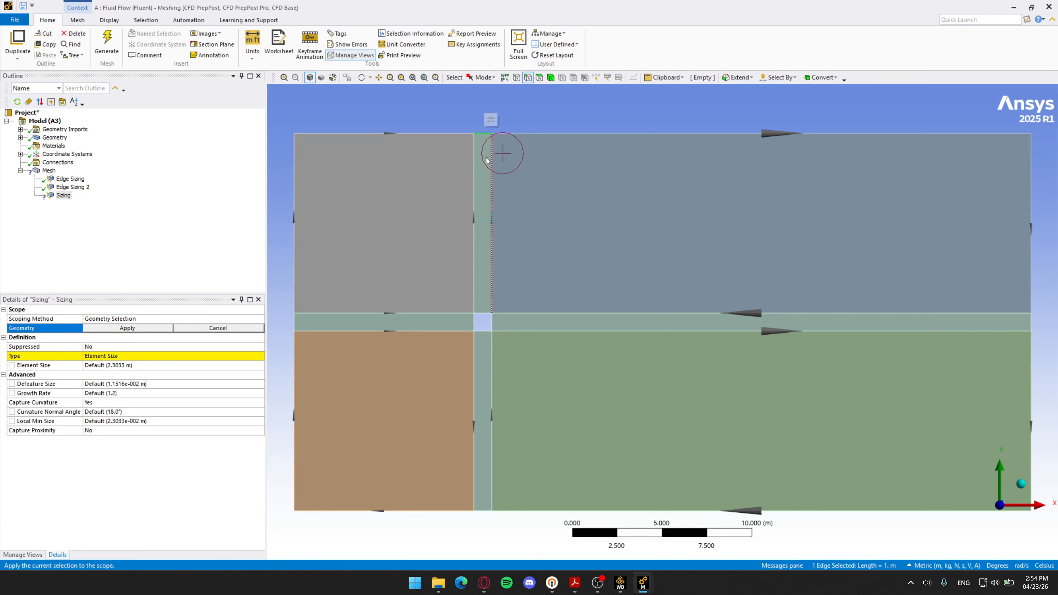
{"action": "left_click", "coordinate": [472, 321], "text": "ctrl"}
{"action": "left_click", "coordinate": [296, 322], "text": "ctrl"}
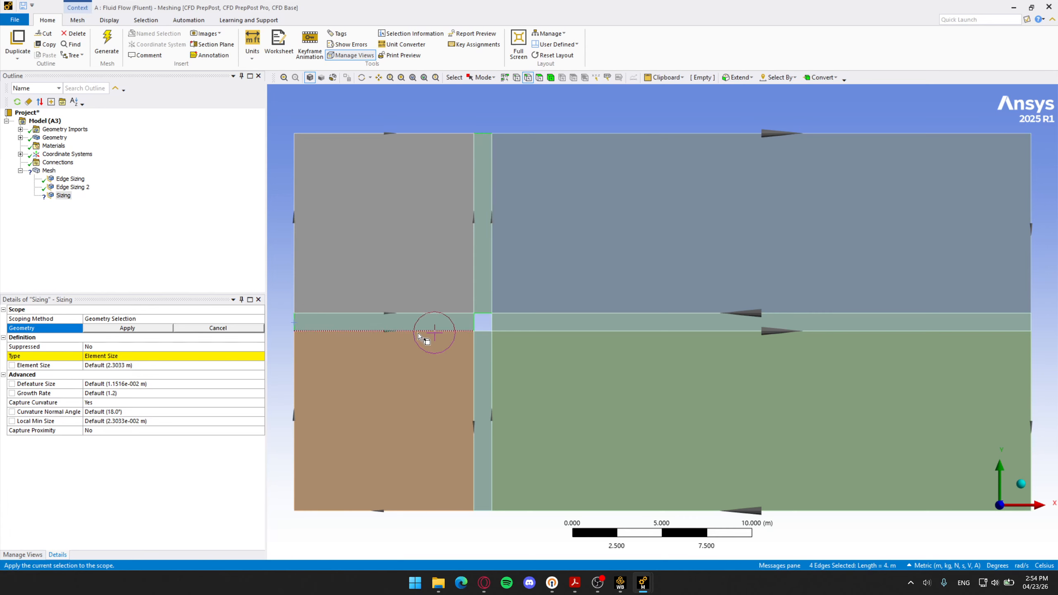
{"action": "left_click", "coordinate": [483, 331], "text": "ctrl"}
{"action": "left_click", "coordinate": [483, 509], "text": "ctrl"}
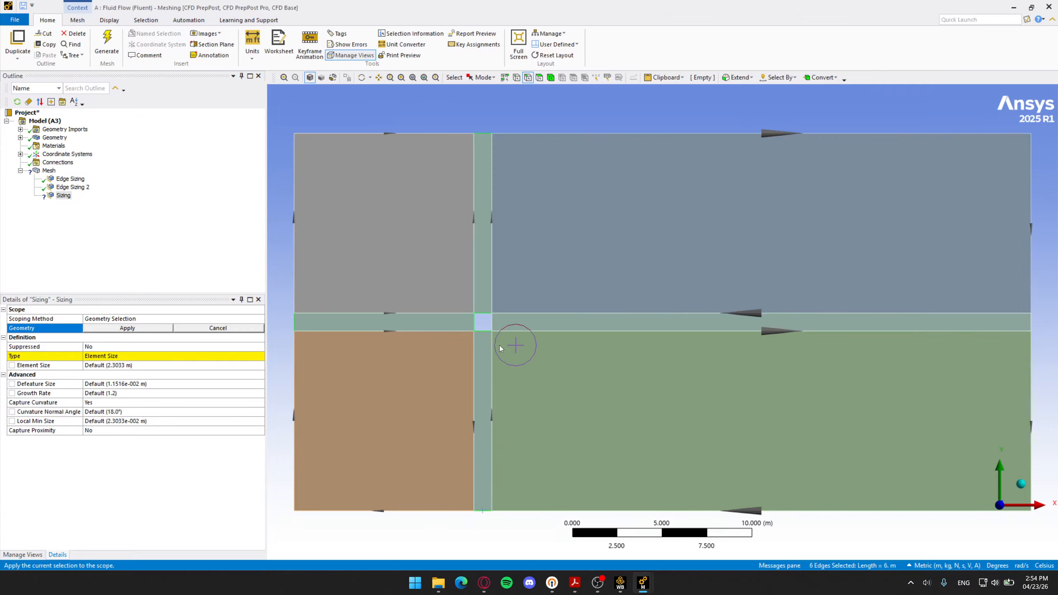
{"action": "left_click", "coordinate": [491, 320], "text": "ctrl"}
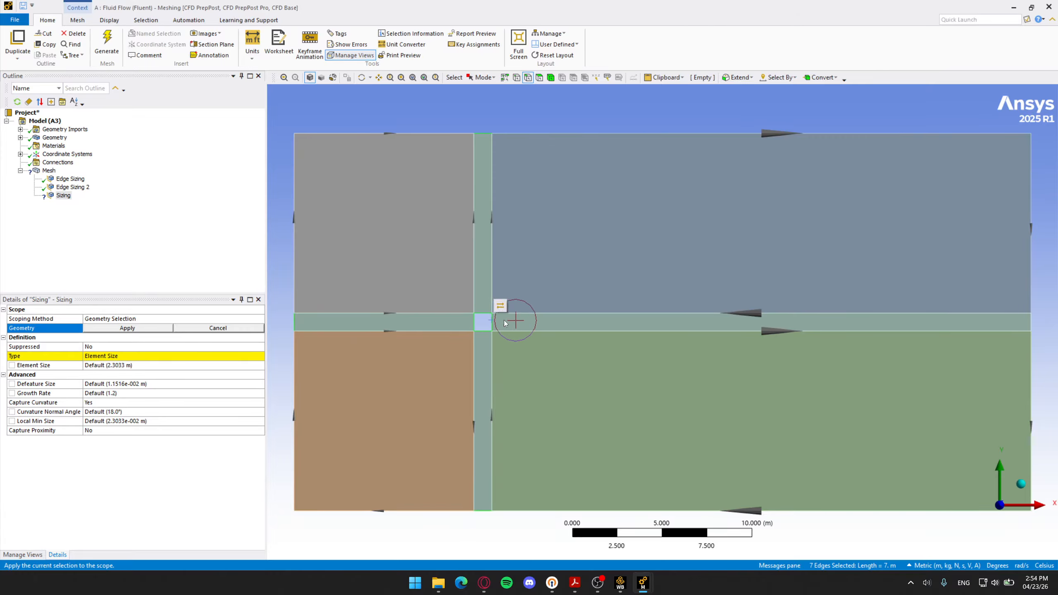
{"action": "left_click", "coordinate": [1031, 321], "text": "ctrl"}
{"action": "left_click", "coordinate": [113, 329]}
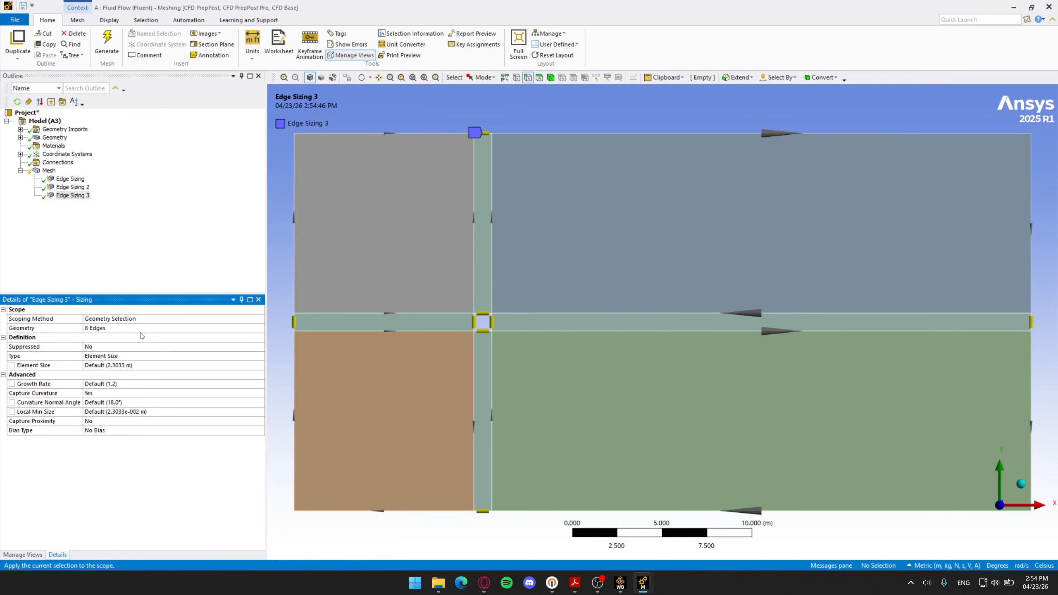
Step: Set the element size of the short-edge sizing to 0.04 m
{"action": "left_click", "coordinate": [162, 365]}
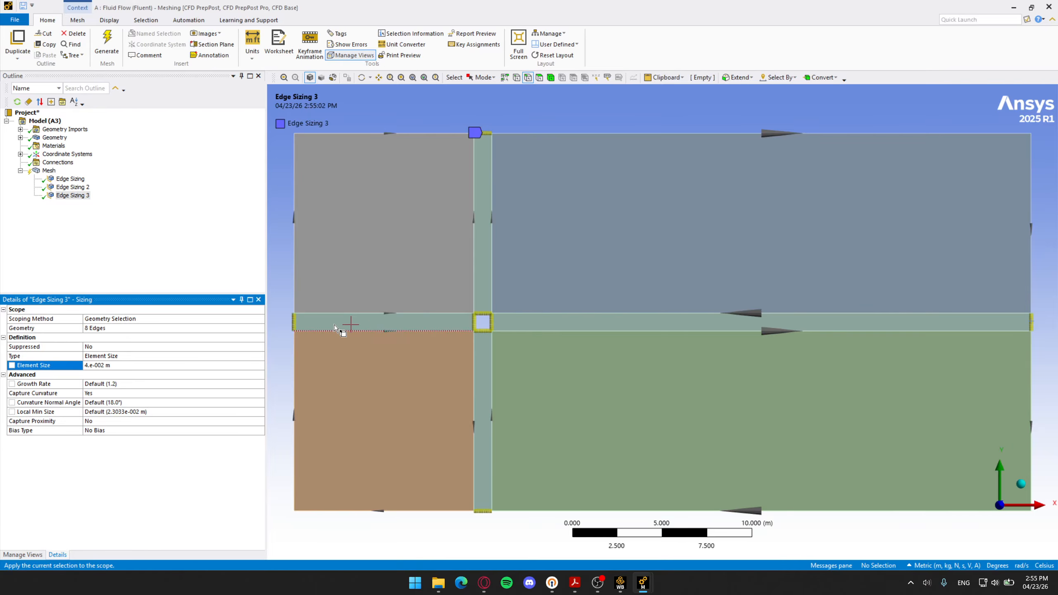
{"action": "key", "text": "Return"}
{"action": "left_click", "coordinate": [142, 365]}
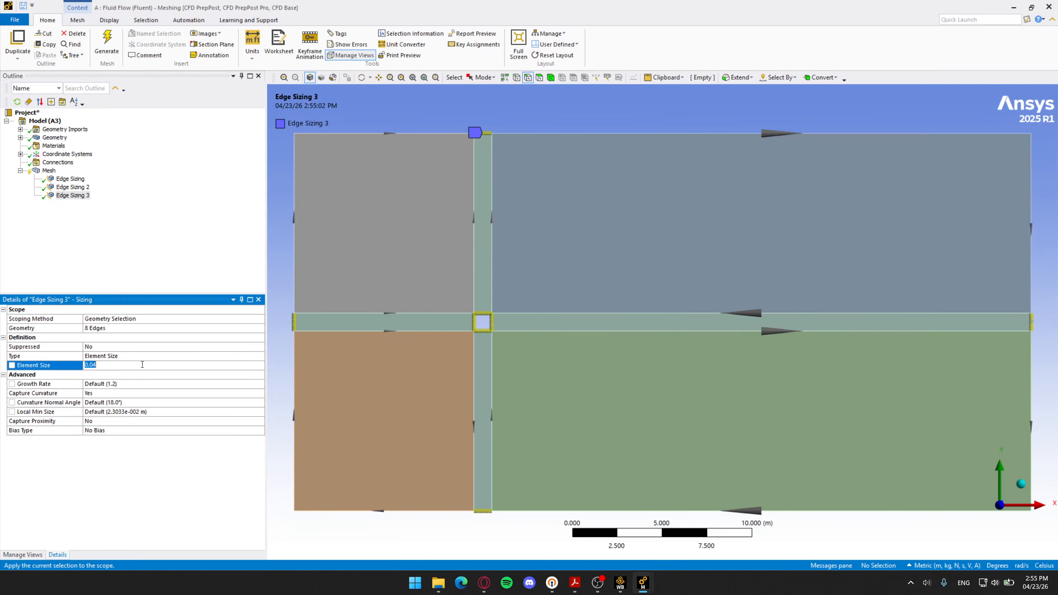
{"action": "left_click", "coordinate": [185, 249]}
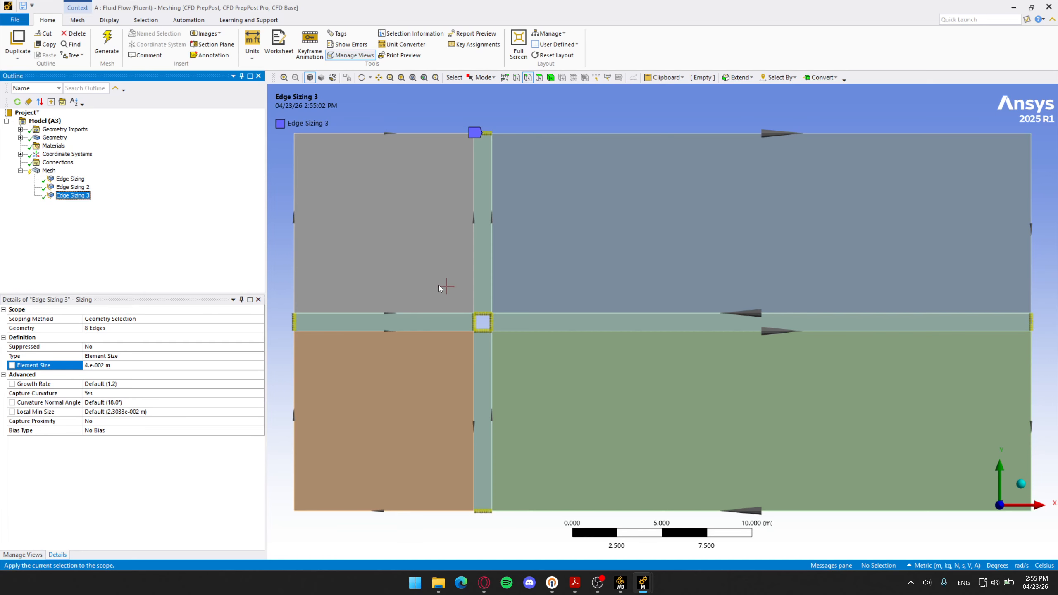
Step: Set the element size of the short-edge sizing to 0.025 m
{"action": "left_click", "coordinate": [120, 365]}
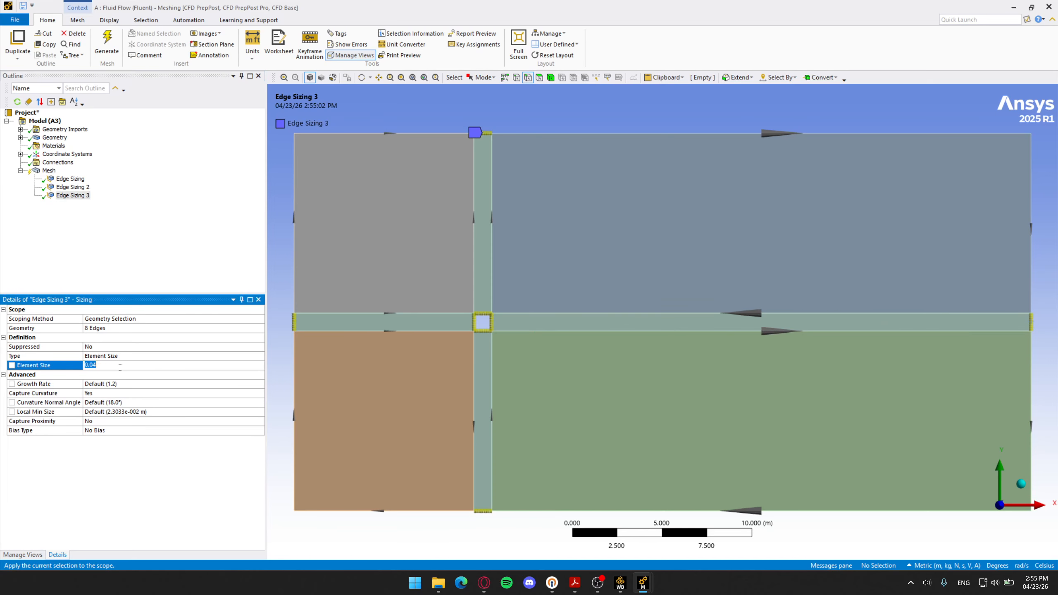
{"action": "type", "text": "0.025"}
{"action": "left_click", "coordinate": [196, 257]}
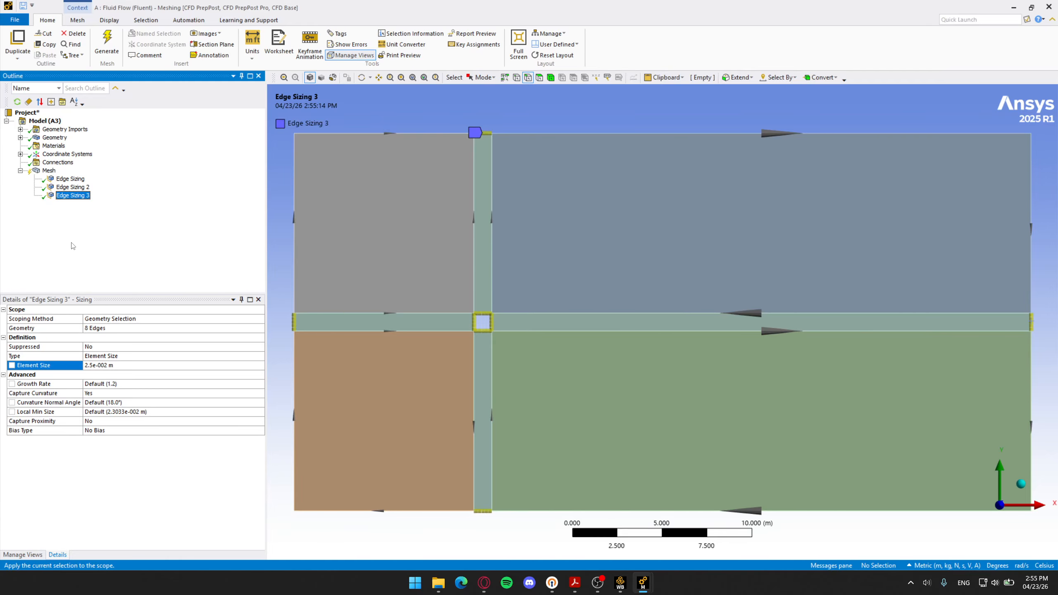
Step: Insert a Face Meshing control under Mesh and select the upper upstream face as the first face of its scope
{"action": "right_click", "coordinate": [49, 171]}
{"action": "mouse_move", "coordinate": [58, 175]}
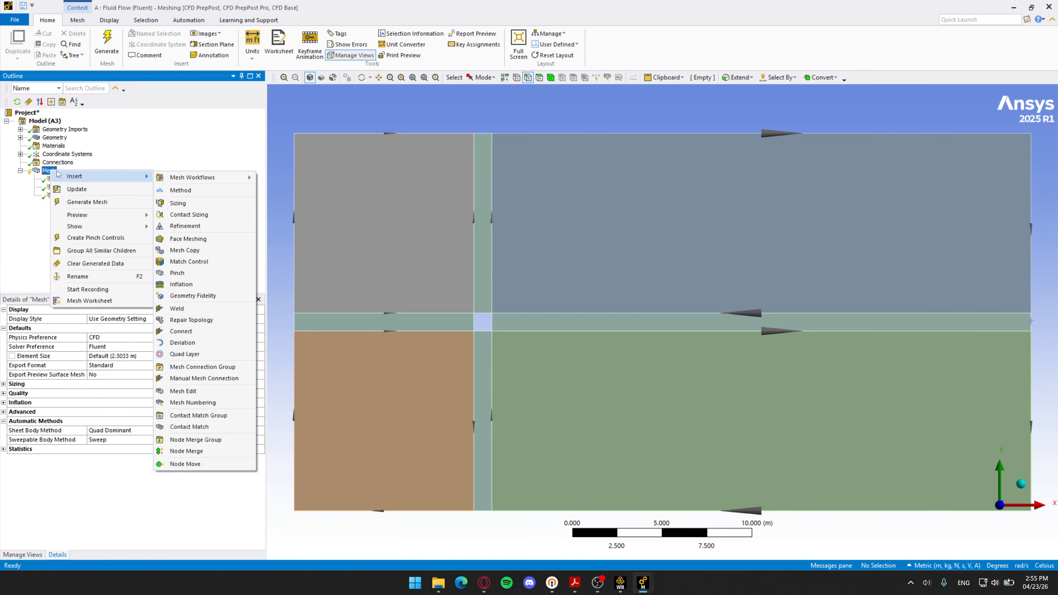
{"action": "left_click", "coordinate": [202, 241]}
{"action": "left_click", "coordinate": [355, 242]}
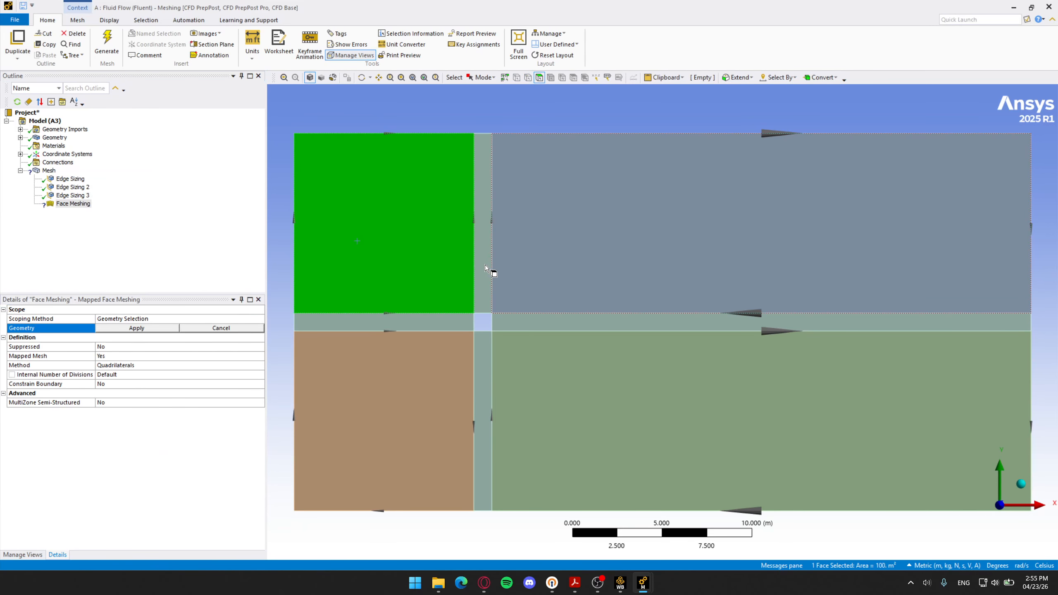
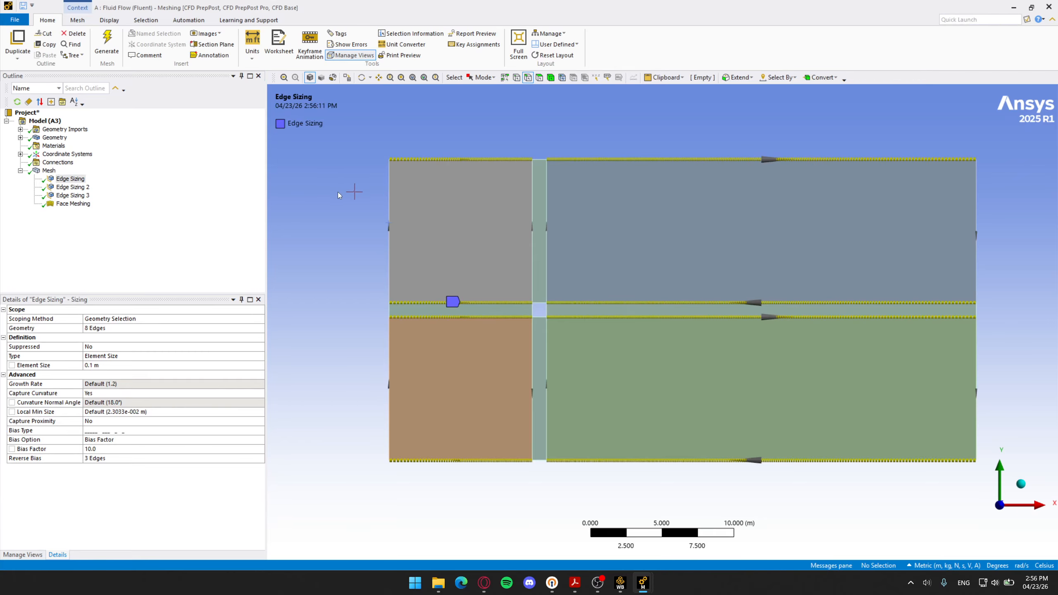
Step: Create a named selection called Inlet from the three vertical edges of the upstream boundary
{"action": "left_click", "coordinate": [389, 216]}
{"action": "left_click", "coordinate": [389, 310], "text": "ctrl"}
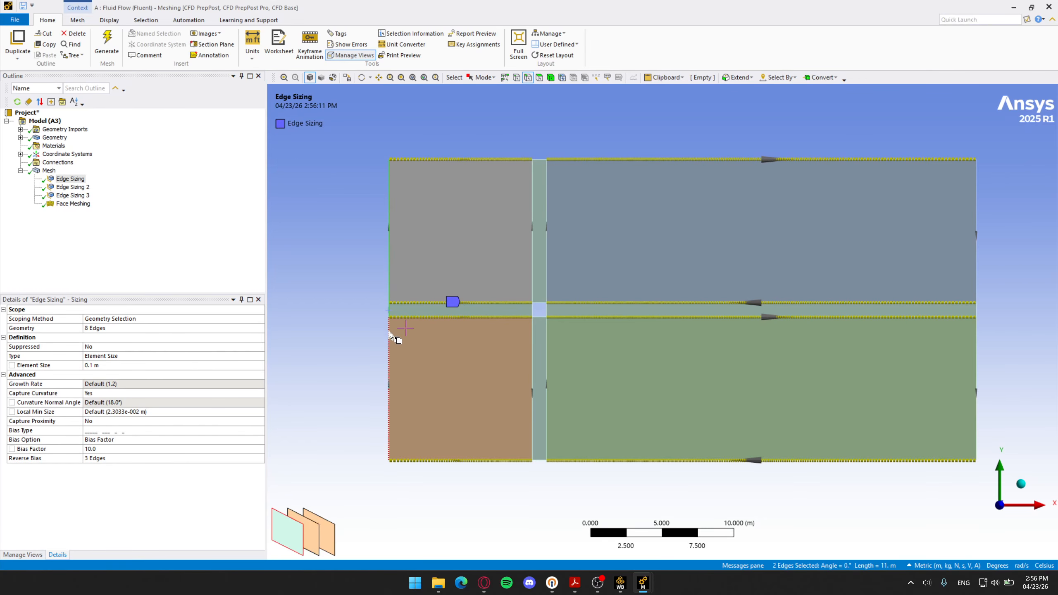
{"action": "left_click", "coordinate": [389, 346], "text": "ctrl"}
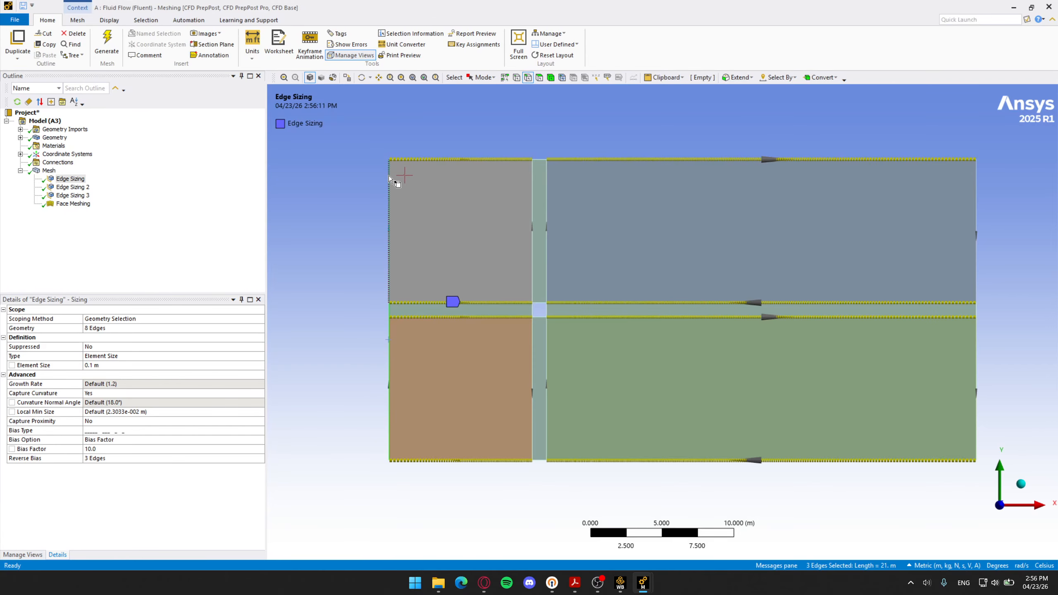
{"action": "right_click", "coordinate": [387, 162]}
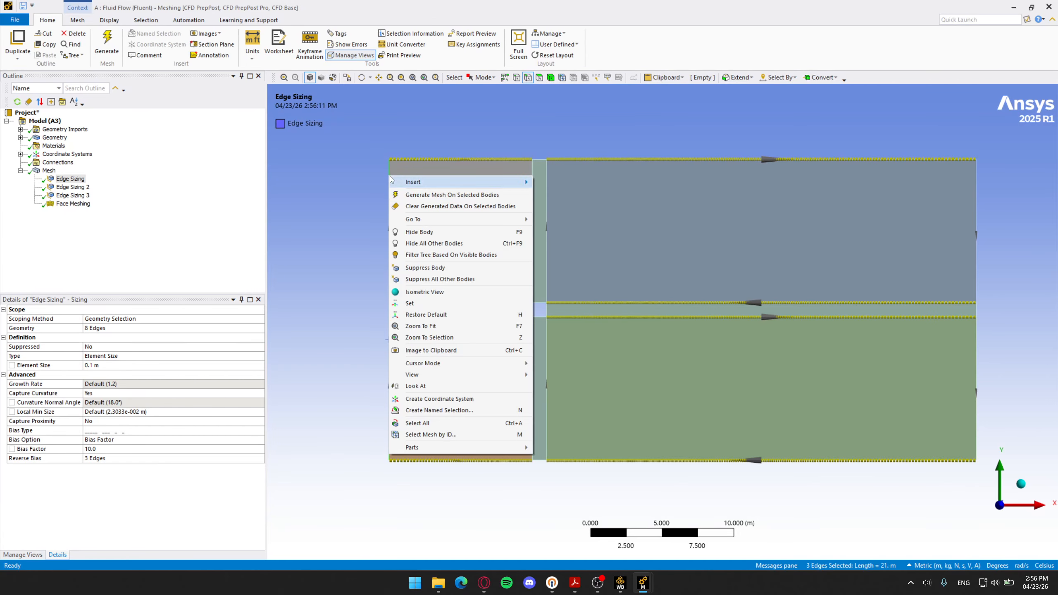
{"action": "left_click", "coordinate": [442, 411]}
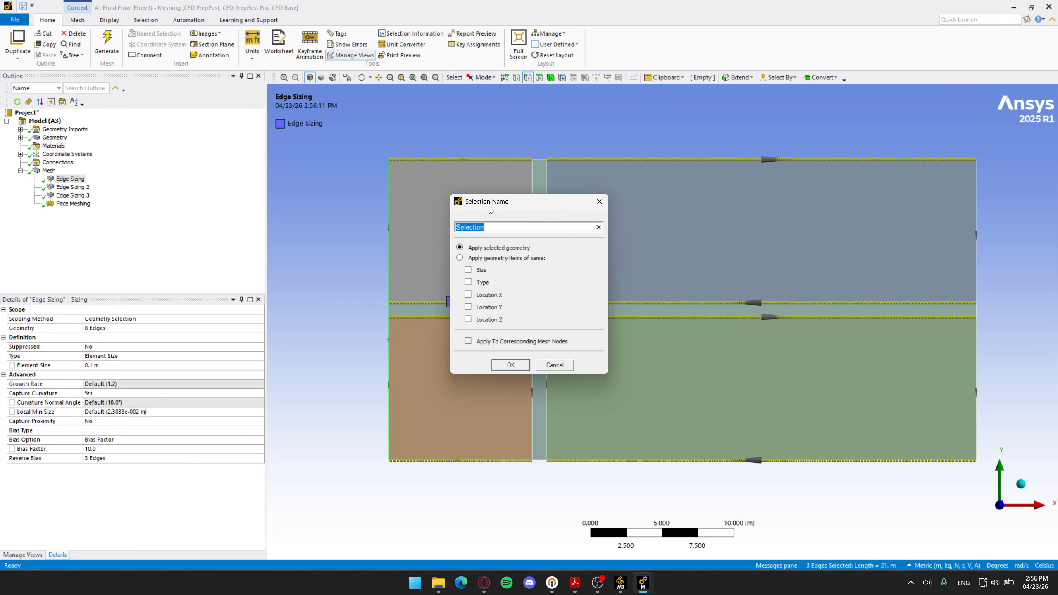
{"action": "left_click_drag", "start_coordinate": [491, 202], "coordinate": [604, 193]}
{"action": "type", "text": "Inlet"}
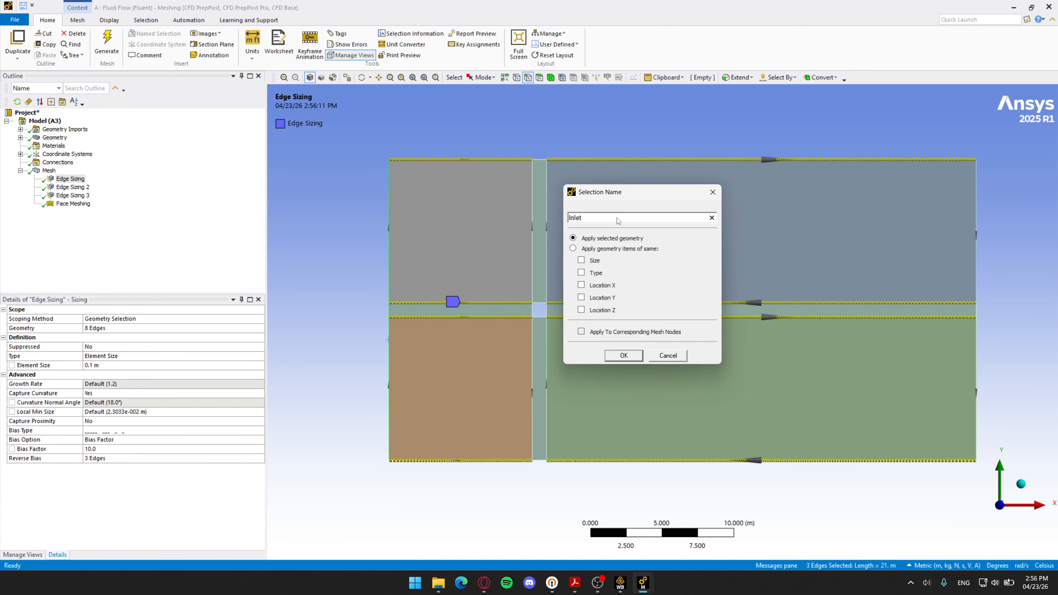
{"action": "key", "text": "Return"}
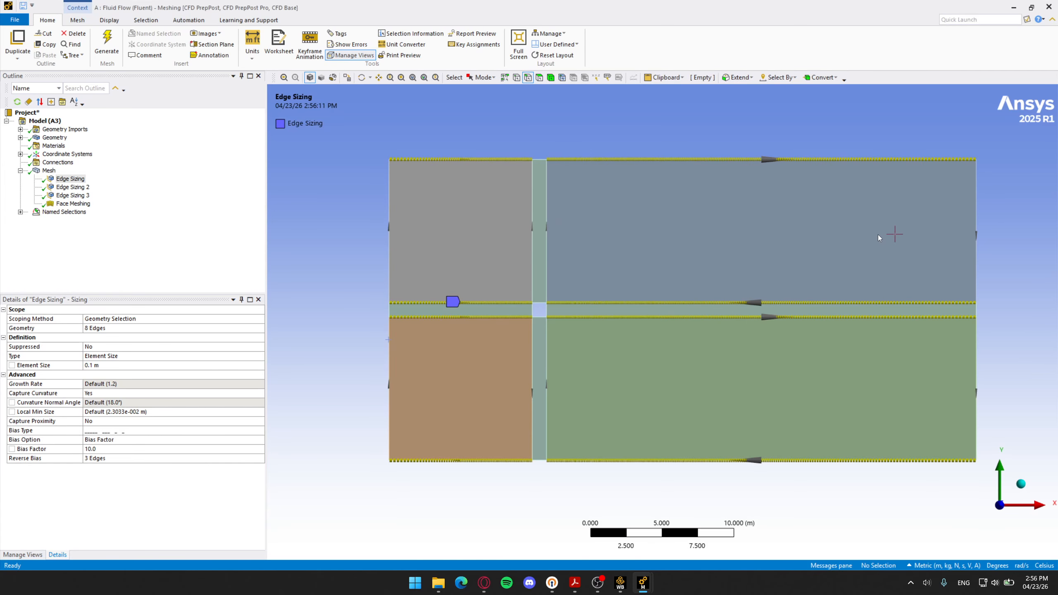
Step: Create a named selection called outlet from the three vertical edges of the downstream boundary
{"action": "left_click", "coordinate": [977, 219]}
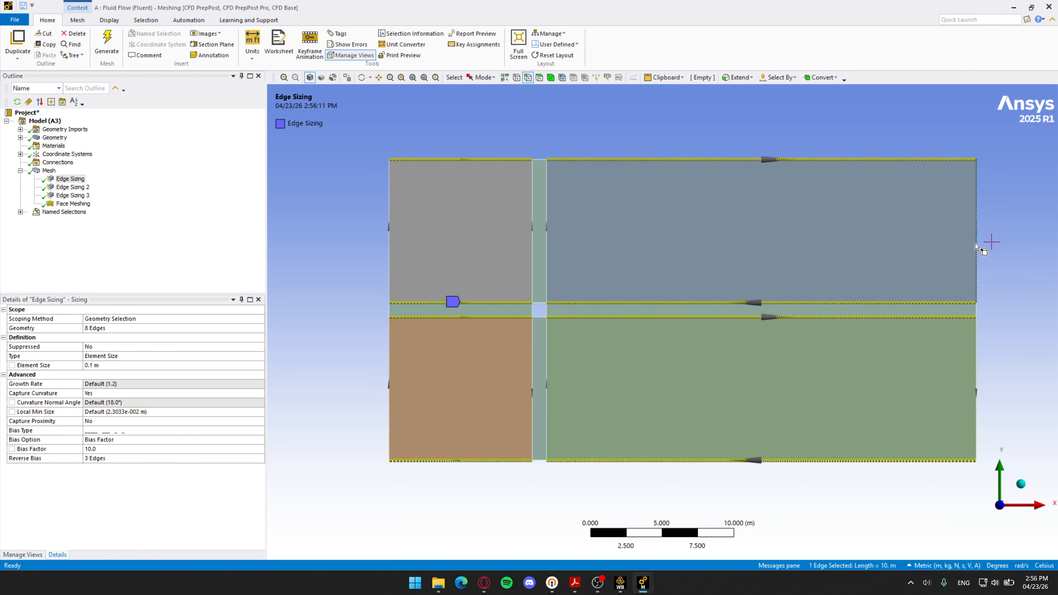
{"action": "left_click", "coordinate": [977, 310], "text": "ctrl"}
{"action": "left_click", "coordinate": [975, 357], "text": "ctrl"}
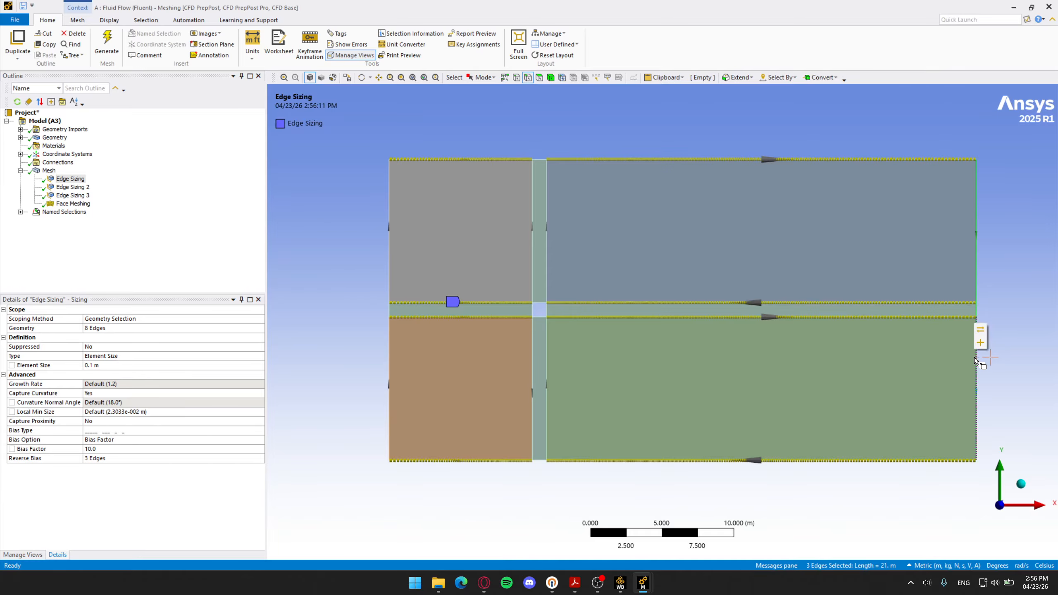
{"action": "right_click", "coordinate": [978, 269]}
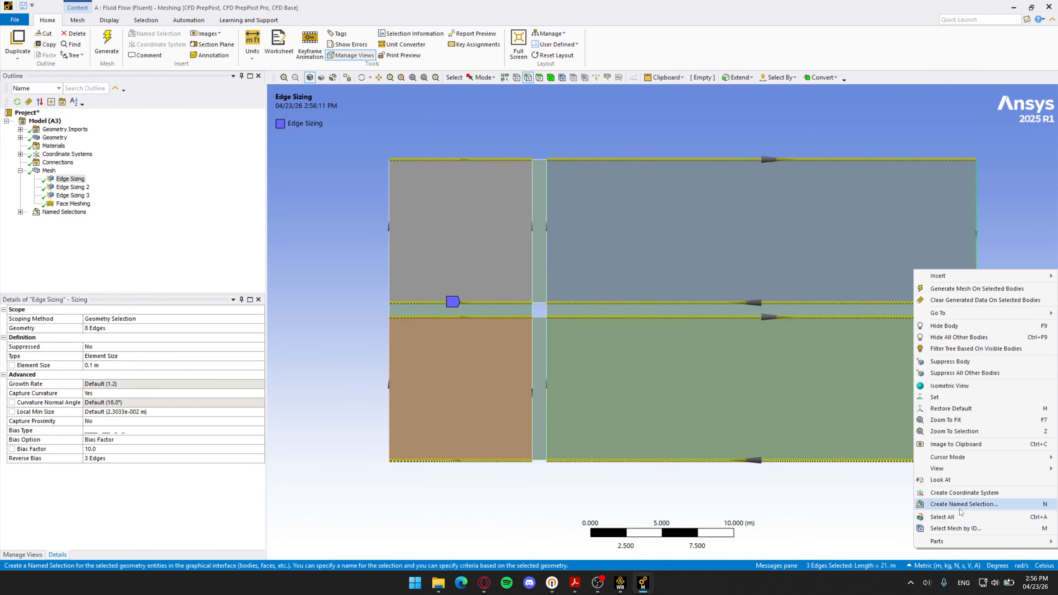
{"action": "left_click", "coordinate": [1047, 505]}
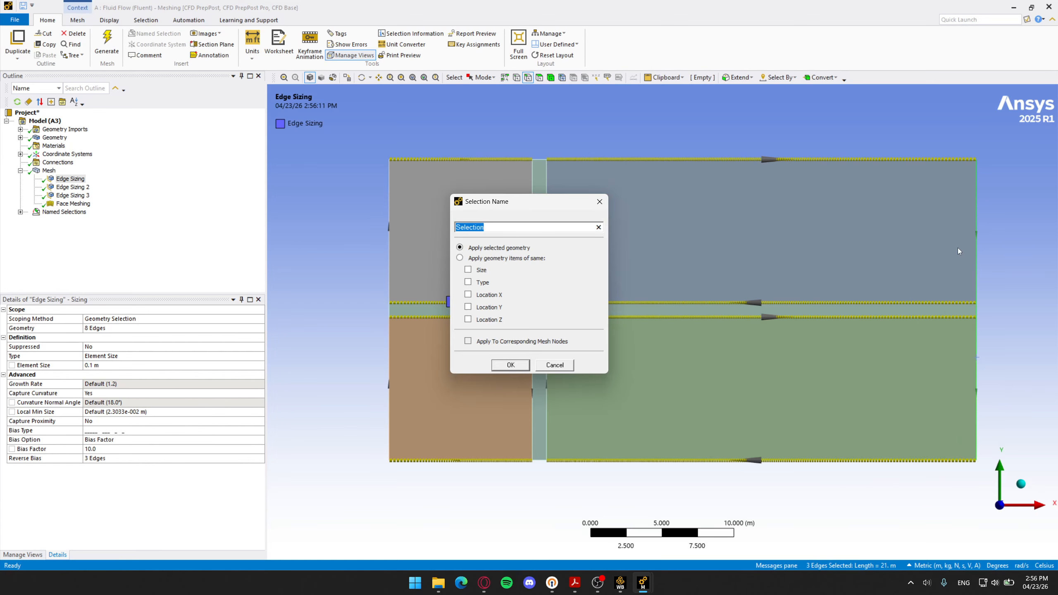
{"action": "type", "text": "outlet"}
{"action": "key", "text": "Return"}
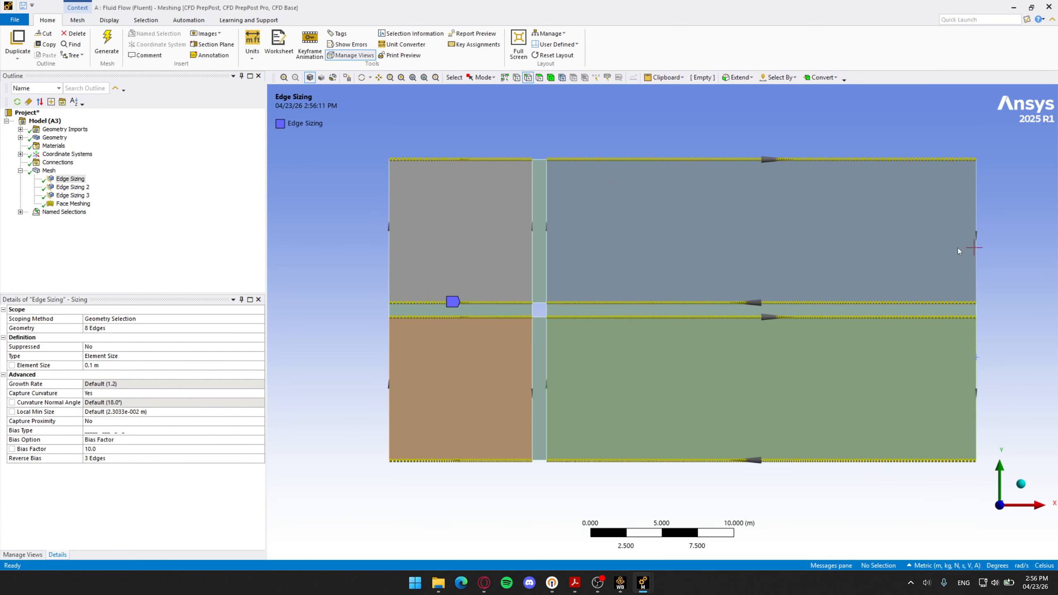
Step: Create a named selection for the domain walls from the six edges along the upper and lower outer boundaries
{"action": "left_click", "coordinate": [689, 160]}
{"action": "left_click", "coordinate": [539, 160], "text": "ctrl"}
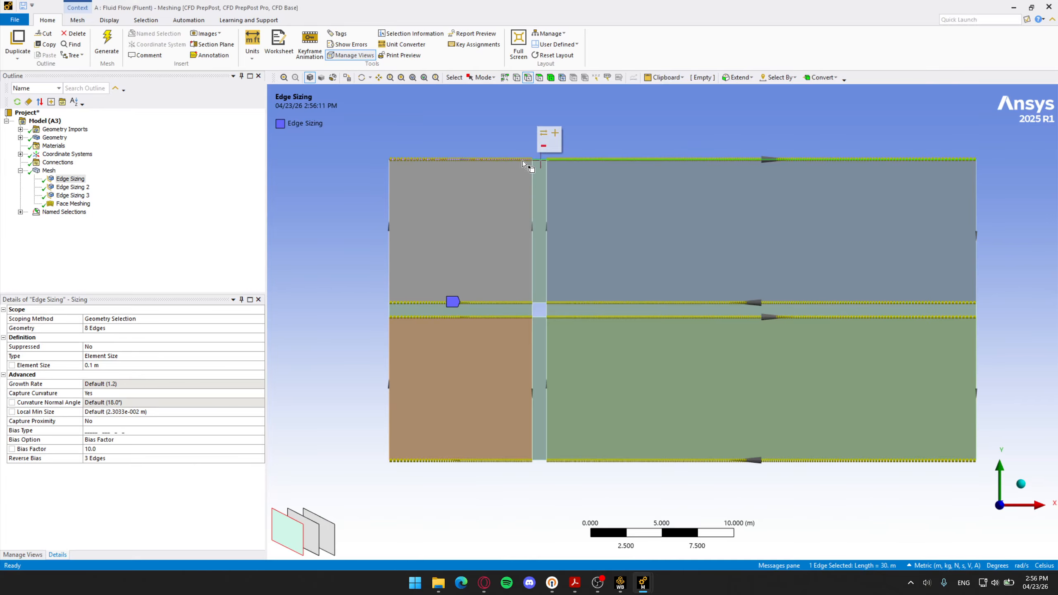
{"action": "left_click", "coordinate": [516, 159], "text": "ctrl"}
{"action": "left_click", "coordinate": [493, 461], "text": "ctrl"}
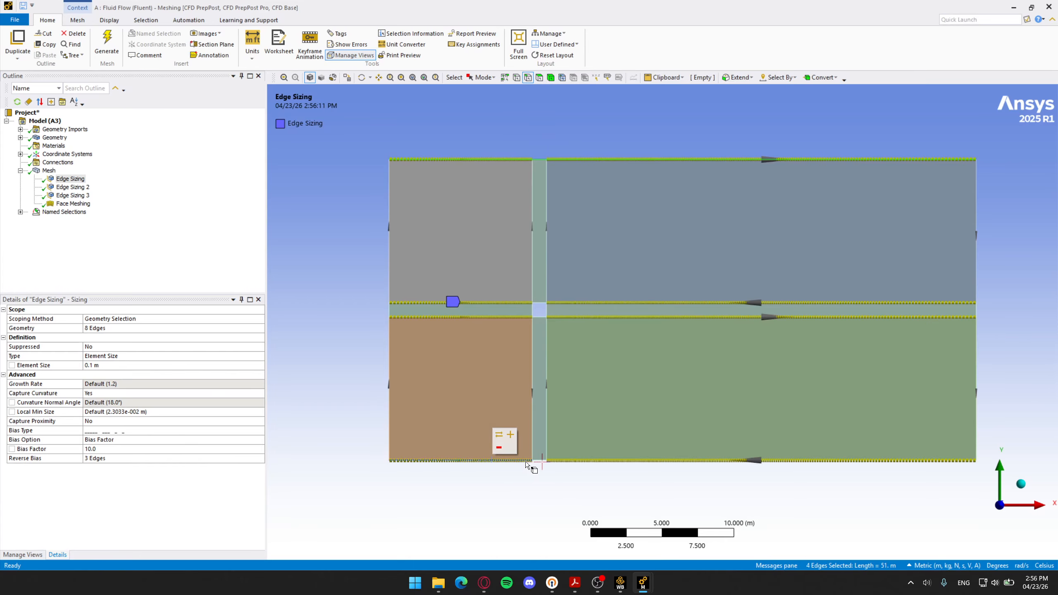
{"action": "left_click", "coordinate": [539, 460], "text": "ctrl"}
{"action": "left_click", "coordinate": [570, 460], "text": "ctrl"}
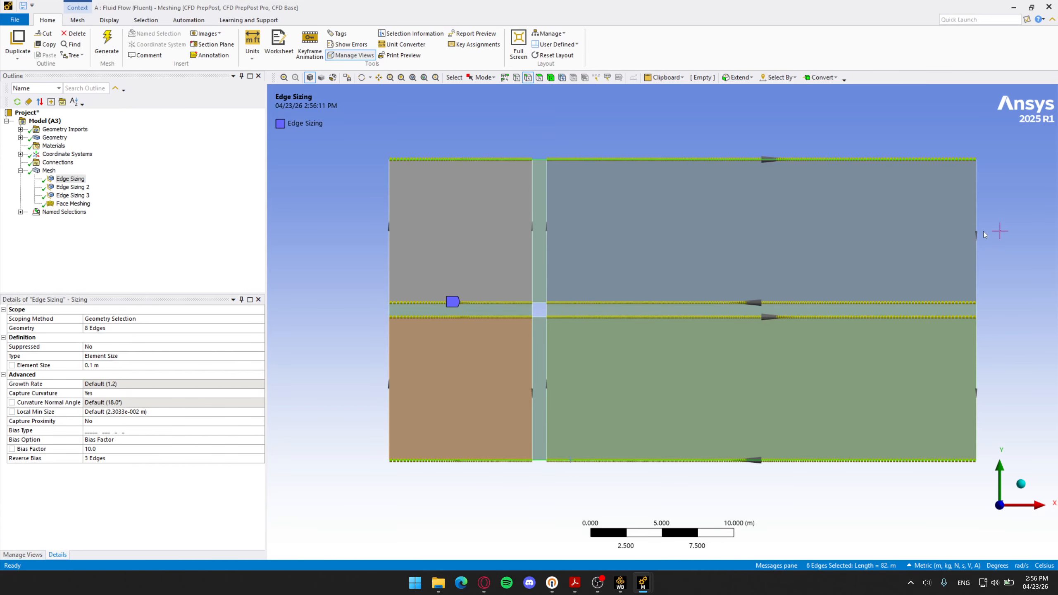
{"action": "type", "text": "nDoma"}
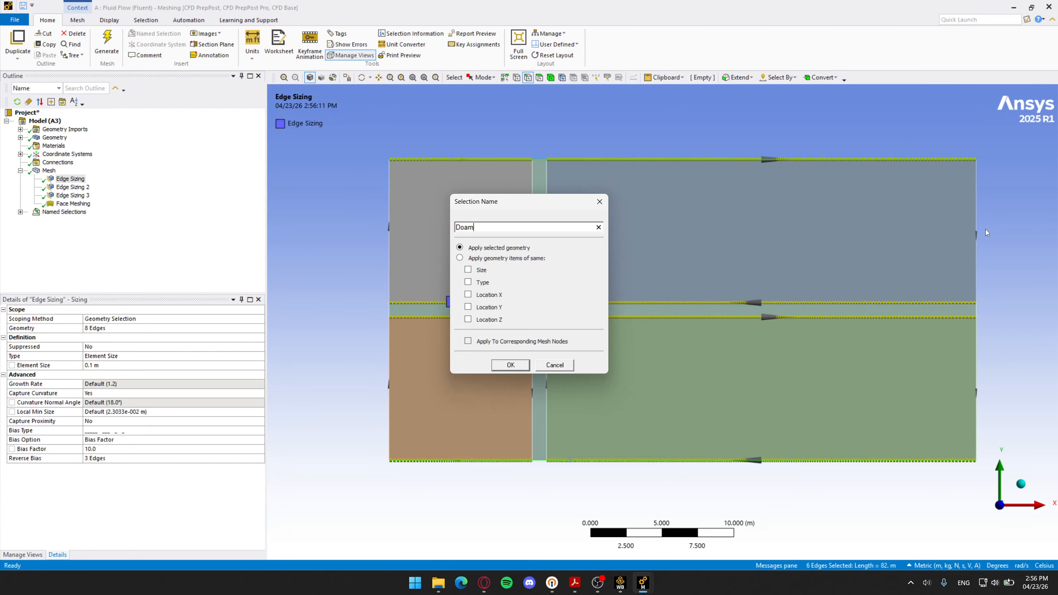
{"action": "type", "text": "in w"}
{"action": "key", "text": "Return"}
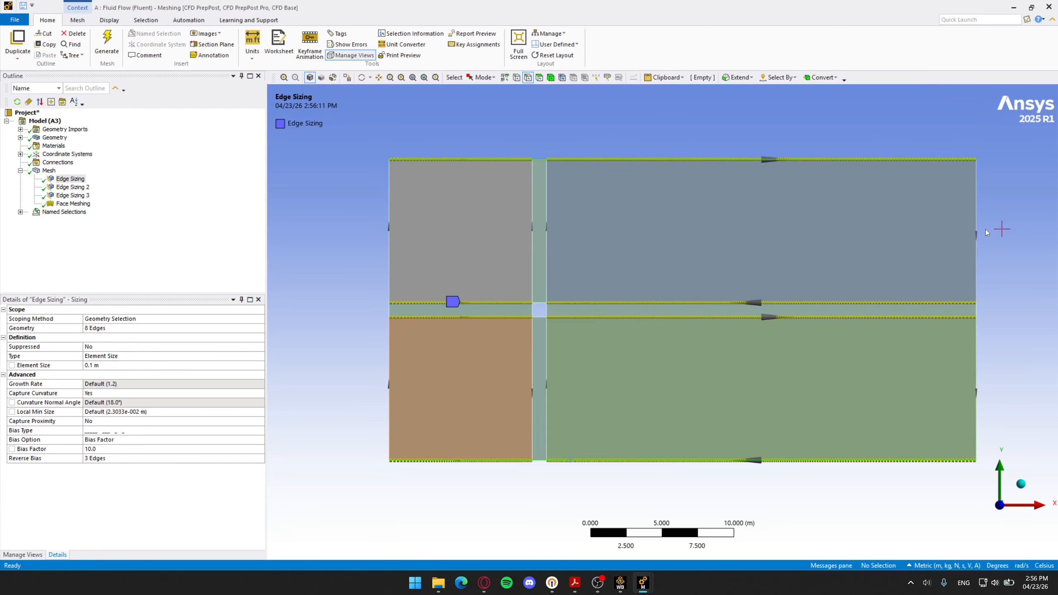
Step: Create a named selection called wall from the four edges of the square cylinder
{"action": "scroll", "coordinate": [500, 317], "scroll_direction": "up", "scroll_amount": 4}
{"action": "middle_click_drag", "start_coordinate": [486, 306], "coordinate": [682, 295], "text": "ctrl"}
{"action": "scroll", "coordinate": [675, 302], "scroll_direction": "up", "scroll_amount": 4}
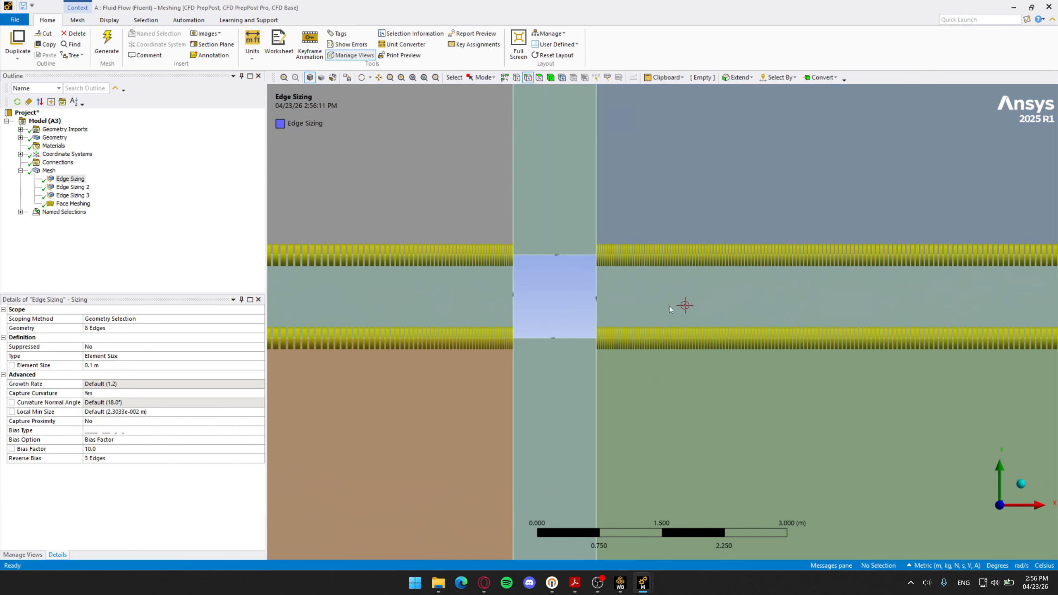
{"action": "left_click", "coordinate": [552, 256]}
{"action": "left_click", "coordinate": [515, 280], "text": "ctrl"}
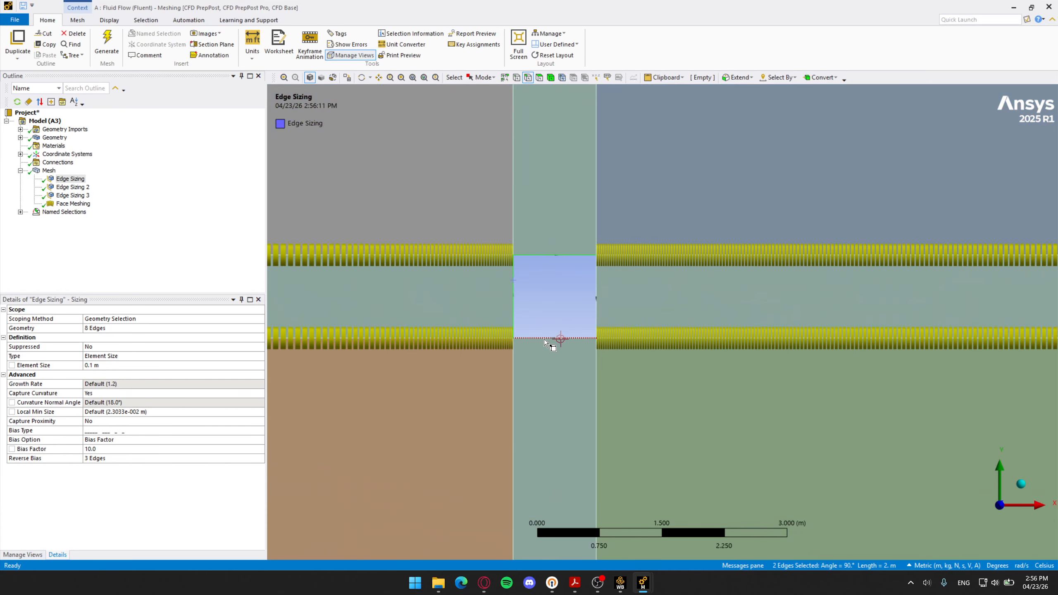
{"action": "left_click", "coordinate": [544, 338], "text": "ctrl"}
{"action": "key", "text": "n"}
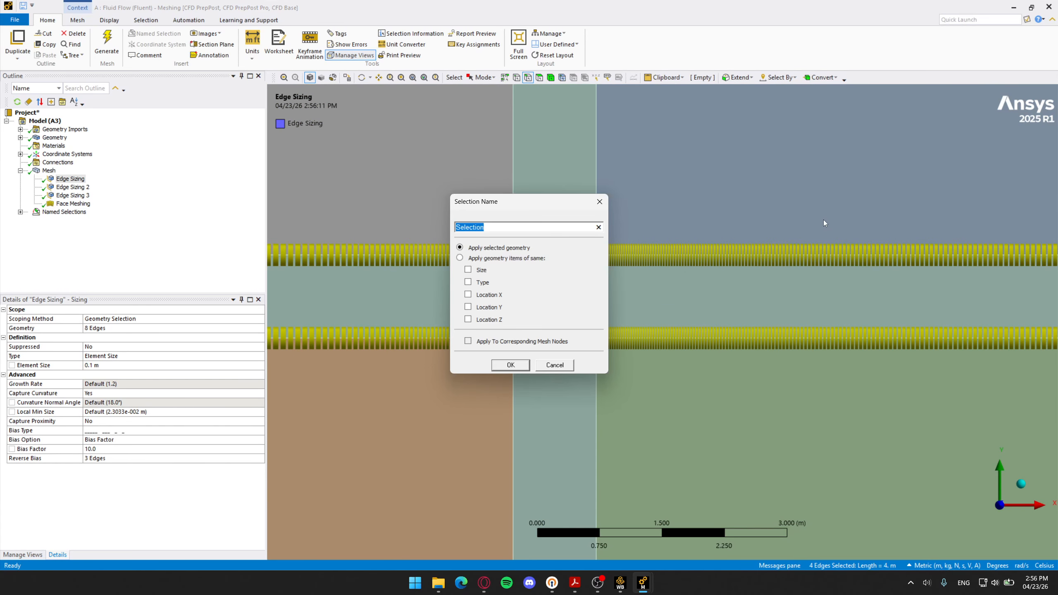
{"action": "type", "text": "wall"}
{"action": "key", "text": "Return"}
{"action": "scroll", "coordinate": [747, 243], "scroll_direction": "down", "scroll_amount": 3}
{"action": "scroll", "coordinate": [747, 243], "scroll_direction": "down", "scroll_amount": 2}
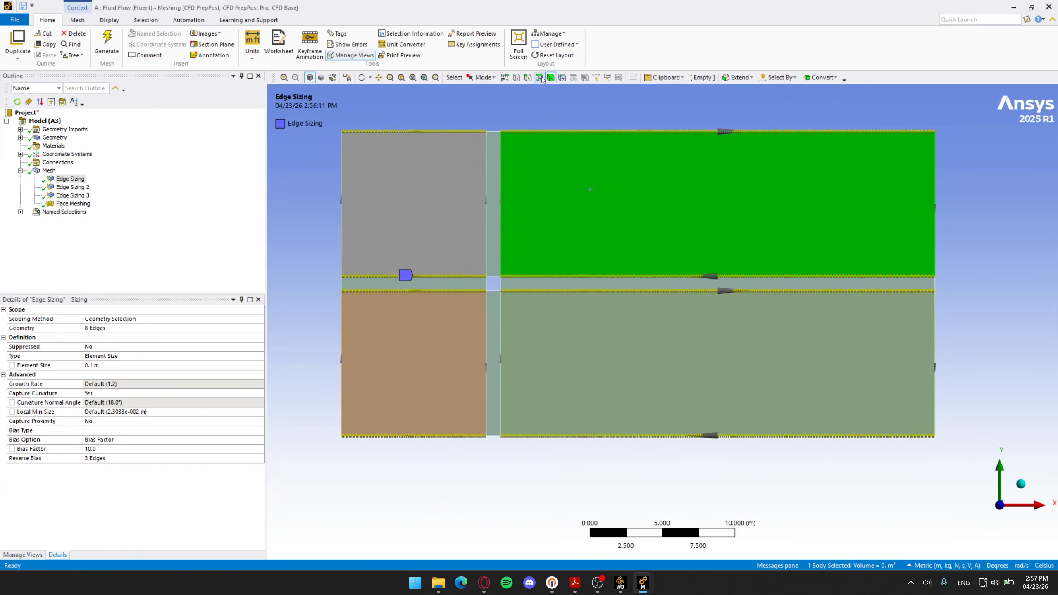
Step: Create a named selection called fluid from all eight faces of the domain around the square cylinder
{"action": "left_click", "coordinate": [542, 210]}
{"action": "left_click", "coordinate": [496, 174], "text": "ctrl"}
{"action": "left_click", "coordinate": [444, 182], "text": "ctrl"}
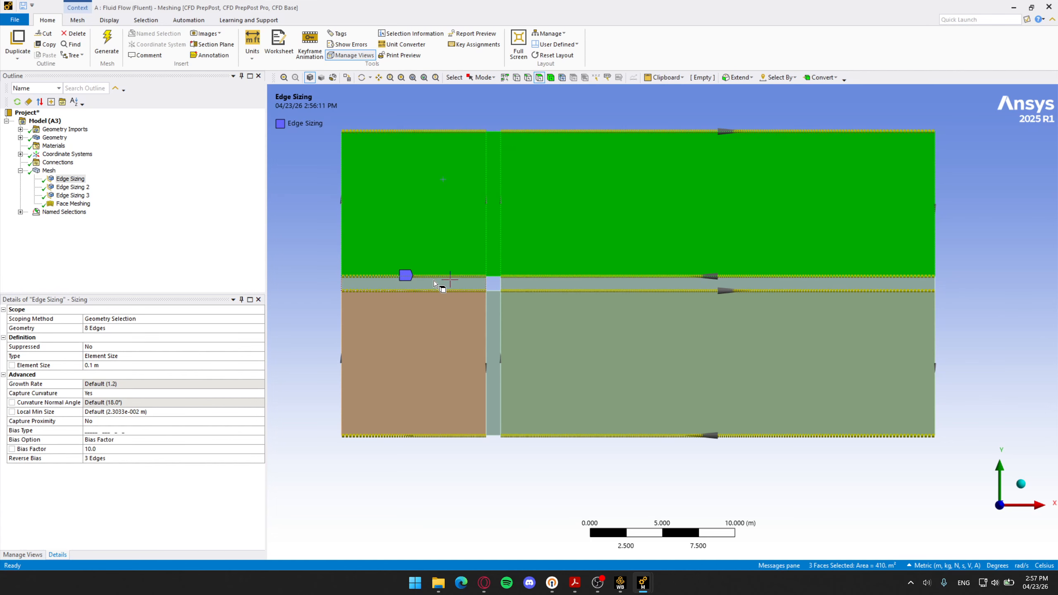
{"action": "left_click", "coordinate": [437, 283], "text": "ctrl"}
{"action": "left_click", "coordinate": [438, 317], "text": "ctrl"}
{"action": "left_click", "coordinate": [537, 329], "text": "ctrl"}
{"action": "left_click", "coordinate": [495, 338], "text": "ctrl"}
{"action": "left_click", "coordinate": [540, 285], "text": "ctrl"}
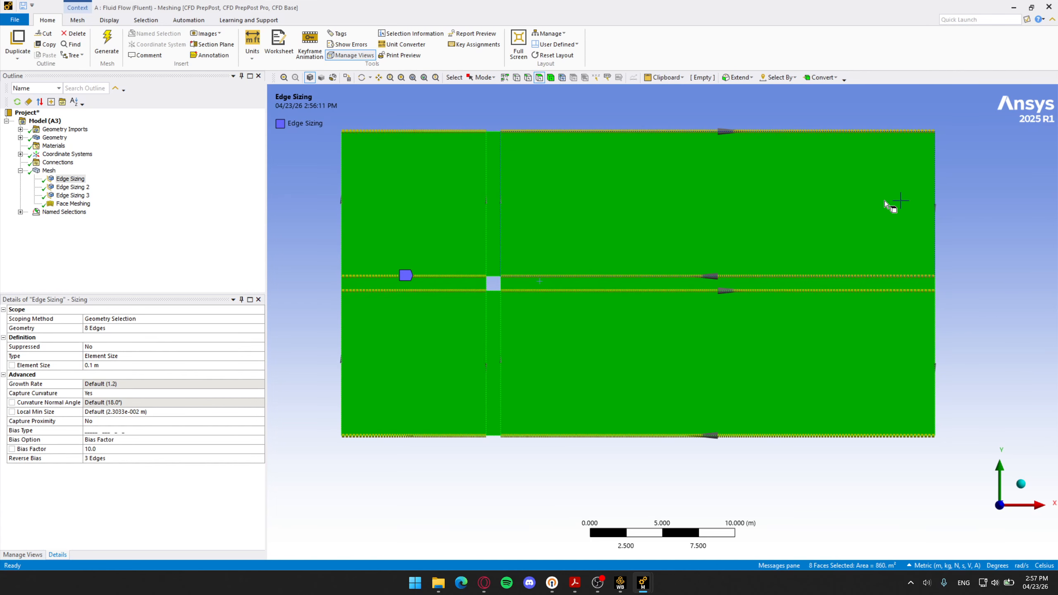
{"action": "type", "text": "nflu"}
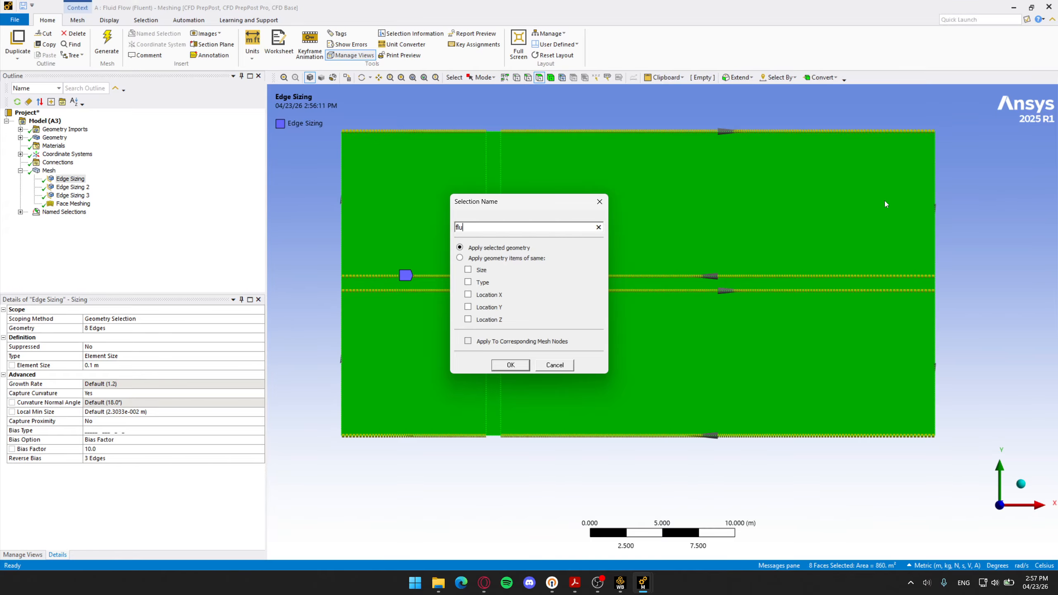
{"action": "type", "text": "id"}
{"action": "key", "text": "Return"}
{"action": "left_click", "coordinate": [992, 225]}
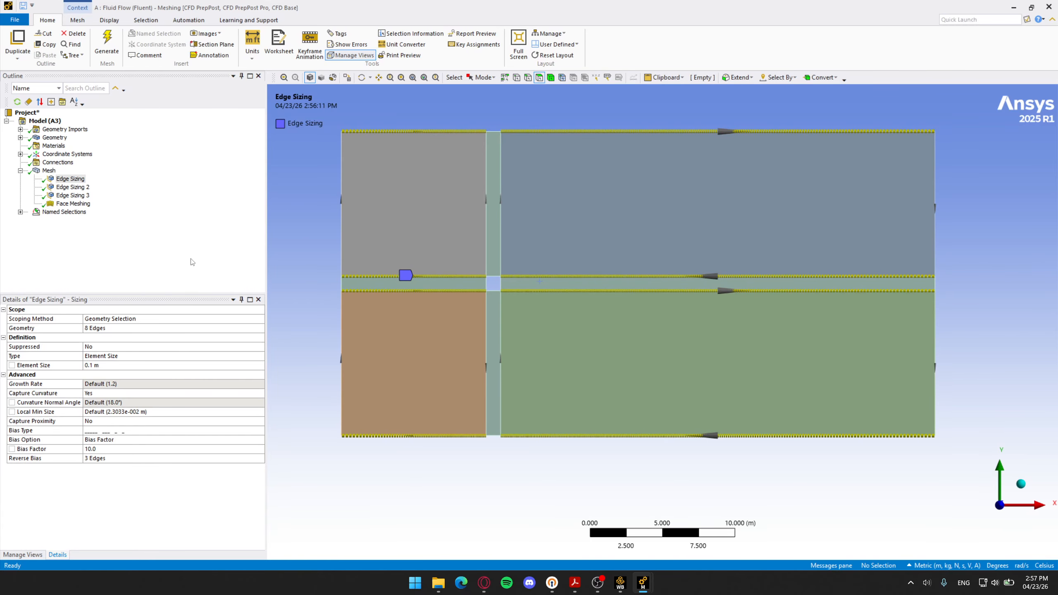
Step: Review the geometry assigned to the fluid, Box, Domain wall, Outlet and Inlet named selections
{"action": "left_click", "coordinate": [20, 211]}
{"action": "left_click", "coordinate": [62, 252]}
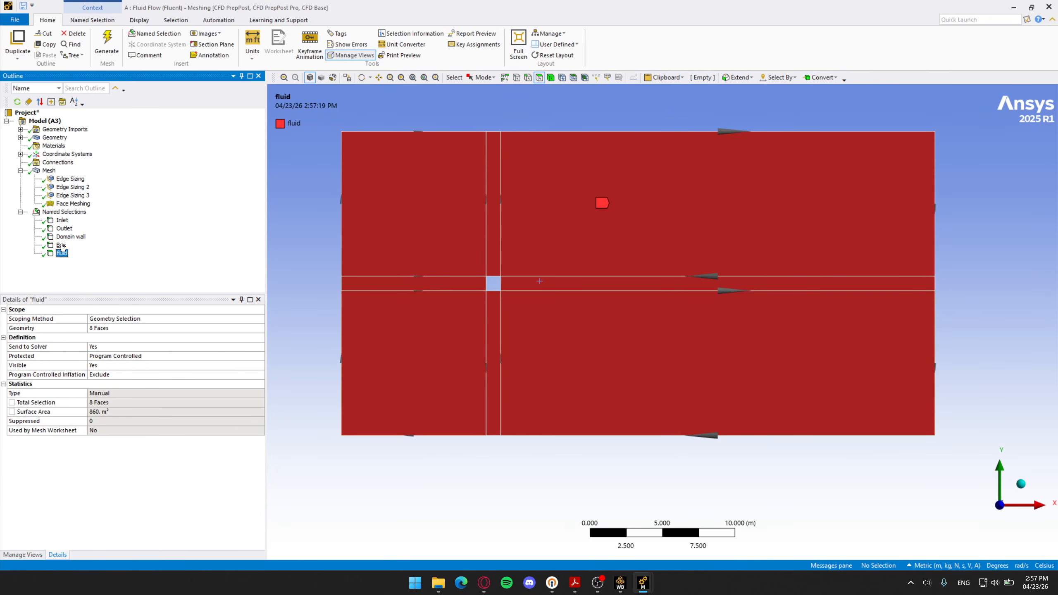
{"action": "left_click", "coordinate": [62, 246]}
{"action": "left_click", "coordinate": [71, 237]}
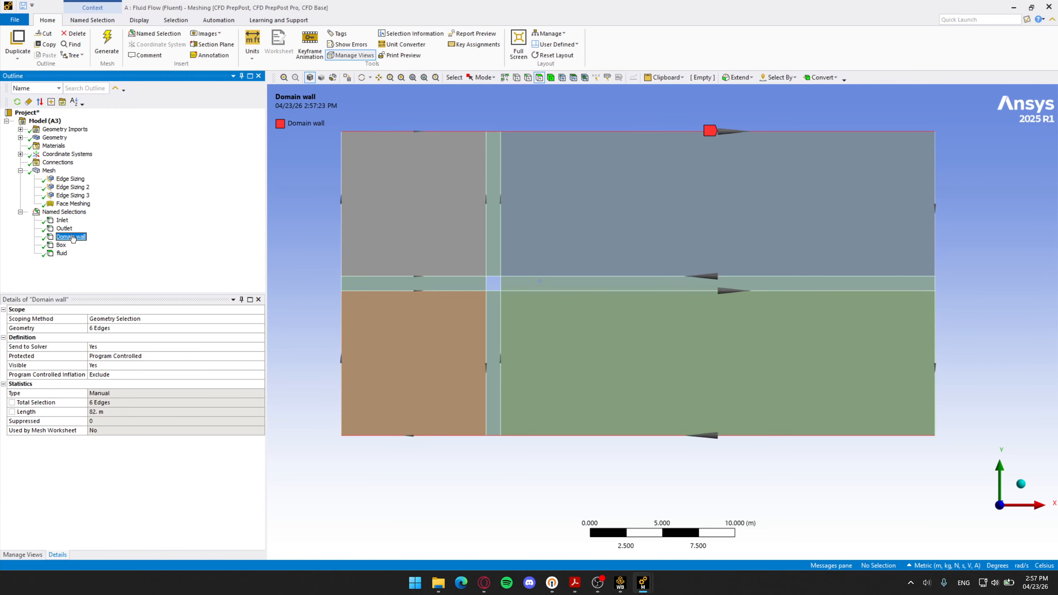
{"action": "left_click", "coordinate": [65, 229]}
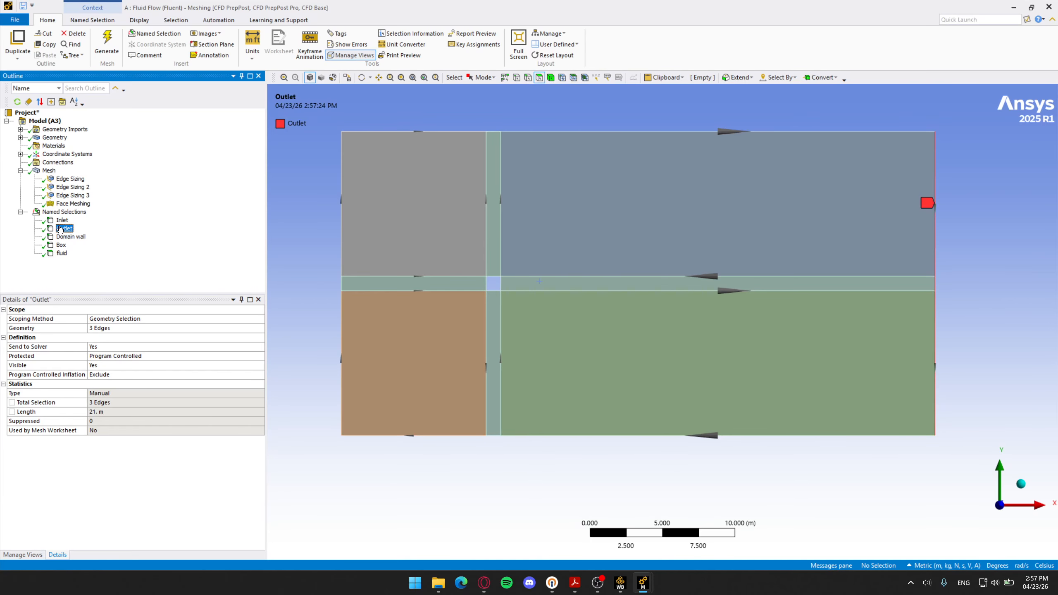
{"action": "left_click", "coordinate": [63, 221]}
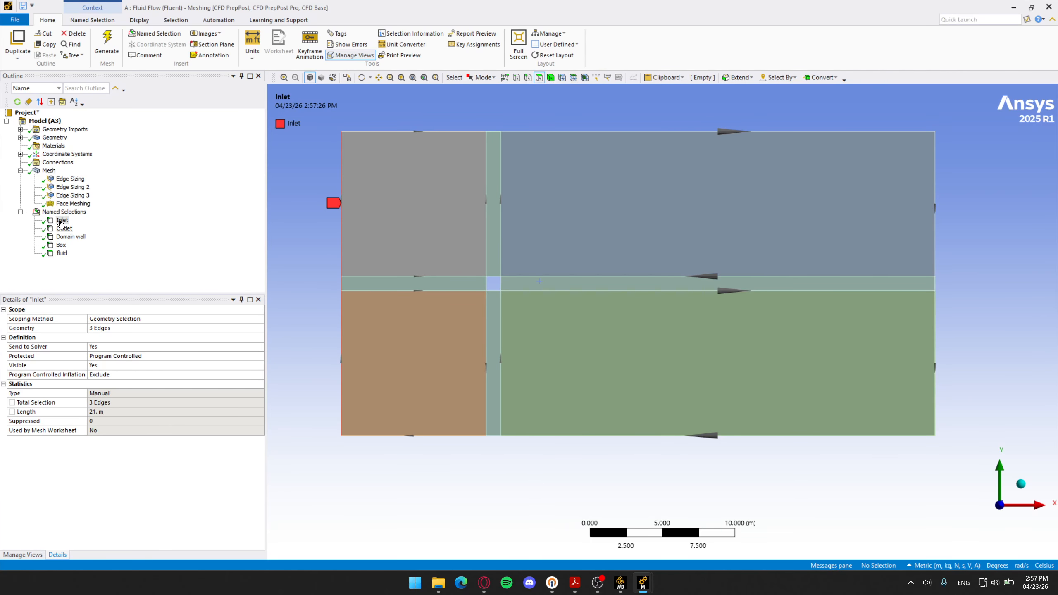
{"action": "left_click", "coordinate": [19, 212]}
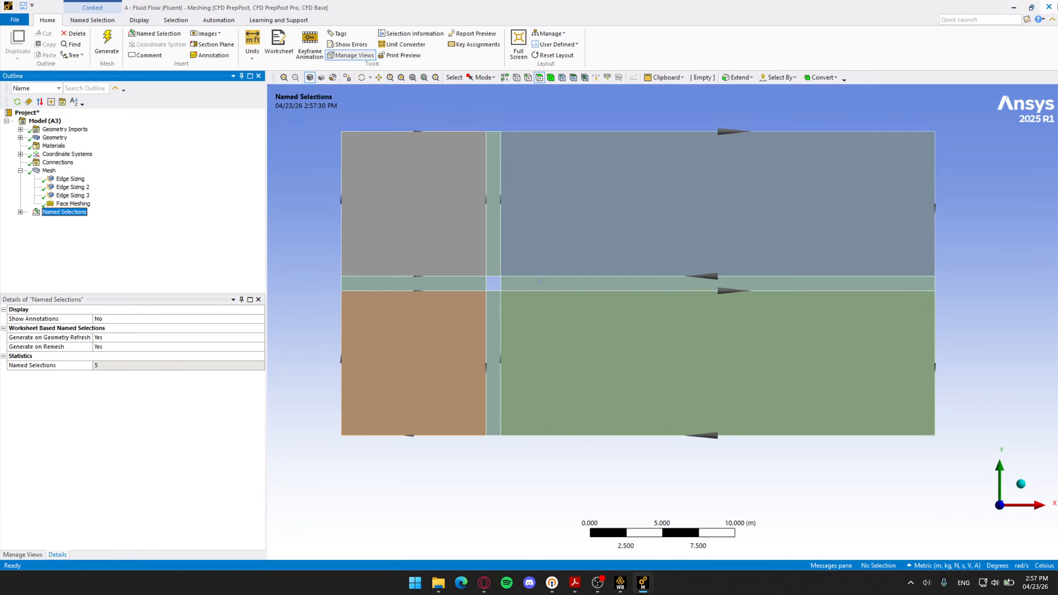
Step: Switch to Workbench and update the Mesh cell of the Fluid Flow (Fluent) system
{"action": "left_click", "coordinate": [1014, 7]}
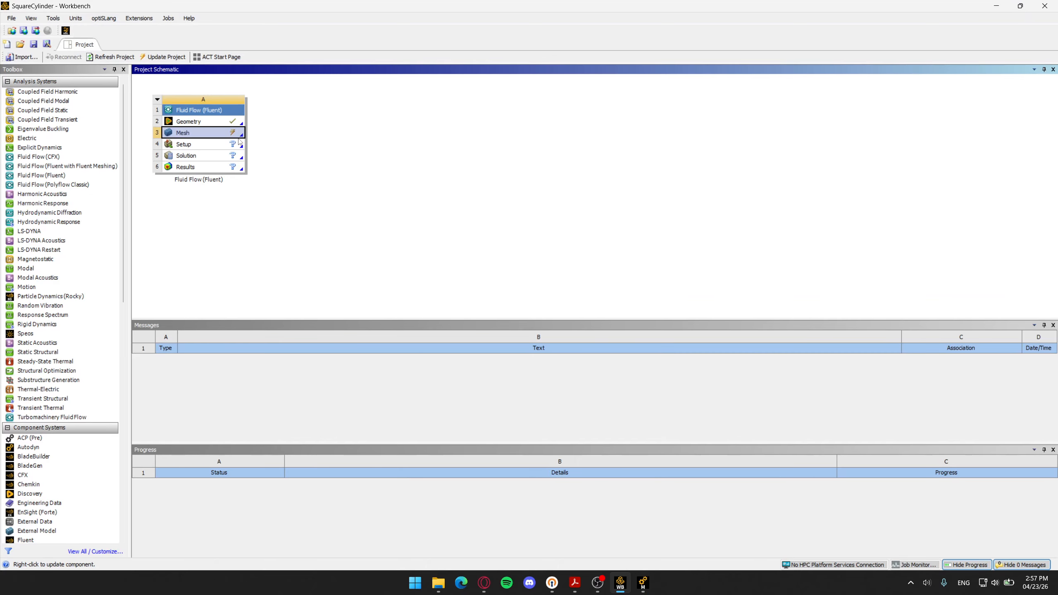
{"action": "mouse_move", "coordinate": [643, 583]}
{"action": "mouse_move", "coordinate": [615, 537]}
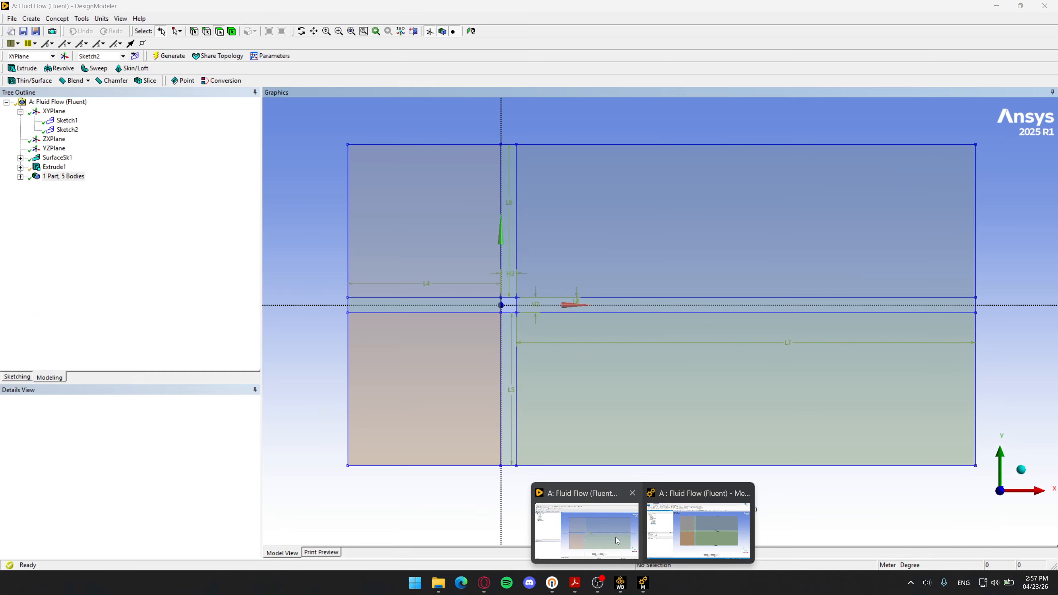
{"action": "left_click", "coordinate": [667, 538]}
{"action": "left_click", "coordinate": [621, 583]}
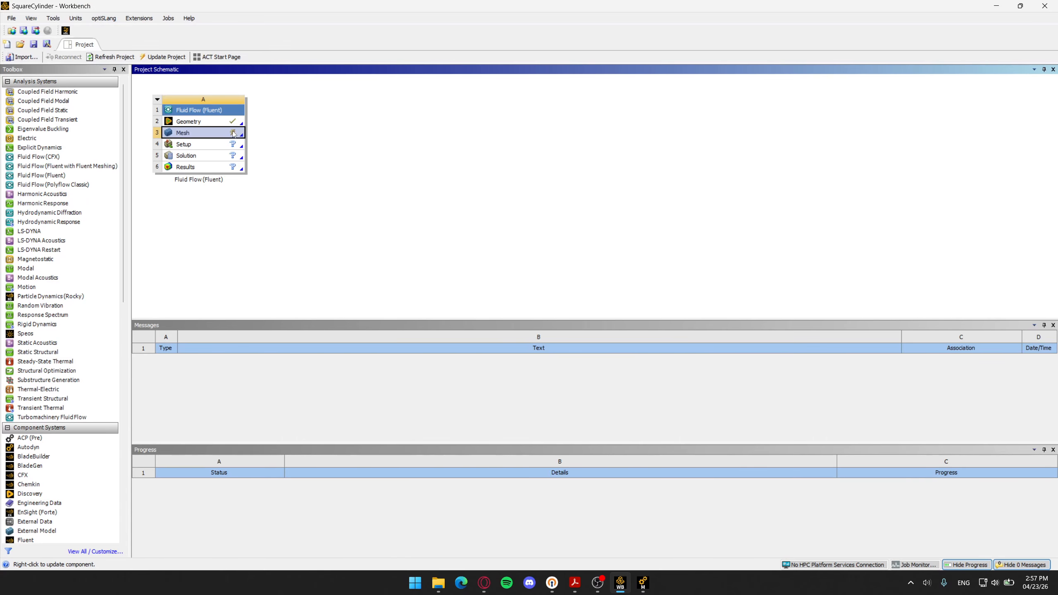
{"action": "right_click", "coordinate": [226, 134]}
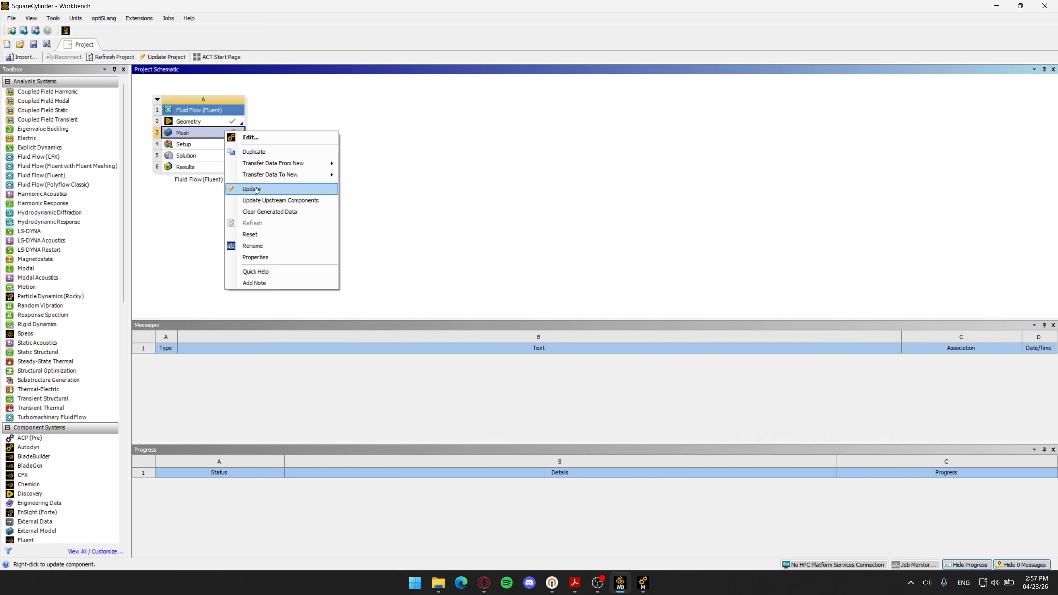
{"action": "left_click", "coordinate": [242, 190]}
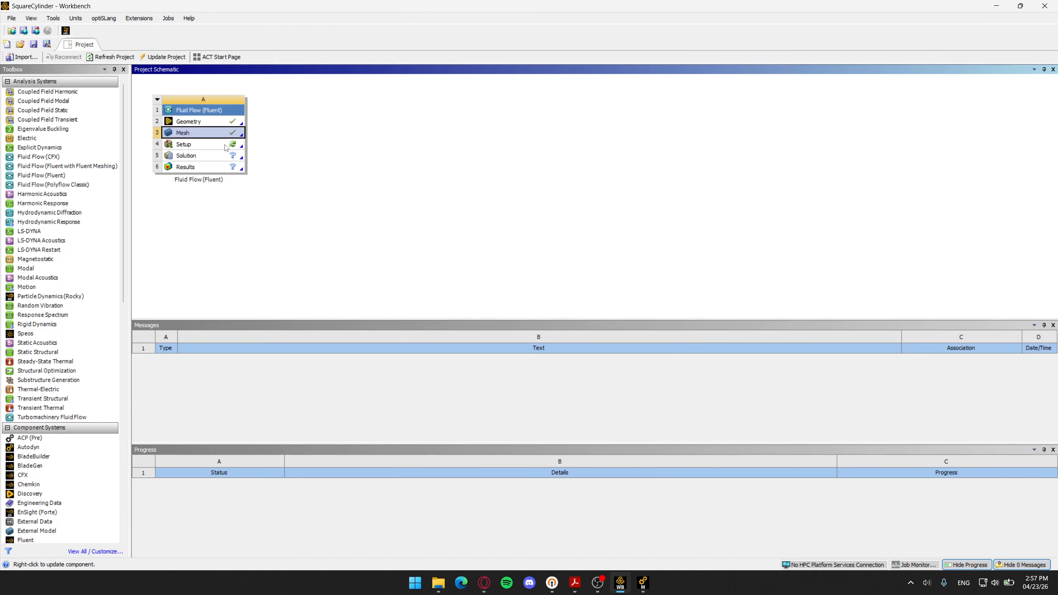
Step: Return to Ansys Meshing, display the generated mesh and check its node and element statistics
{"action": "left_click", "coordinate": [643, 583]}
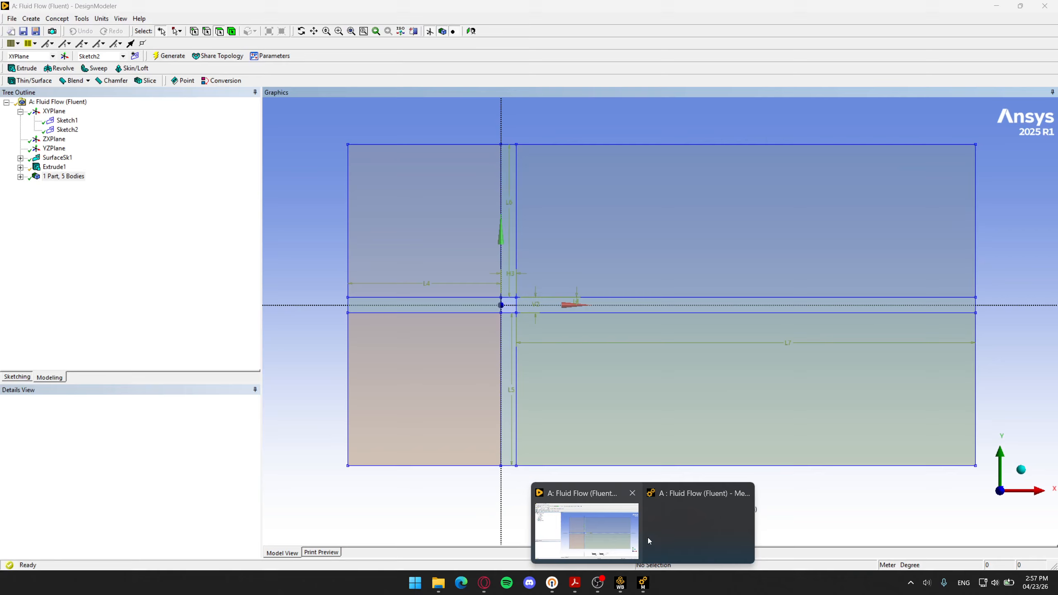
{"action": "left_click", "coordinate": [656, 537]}
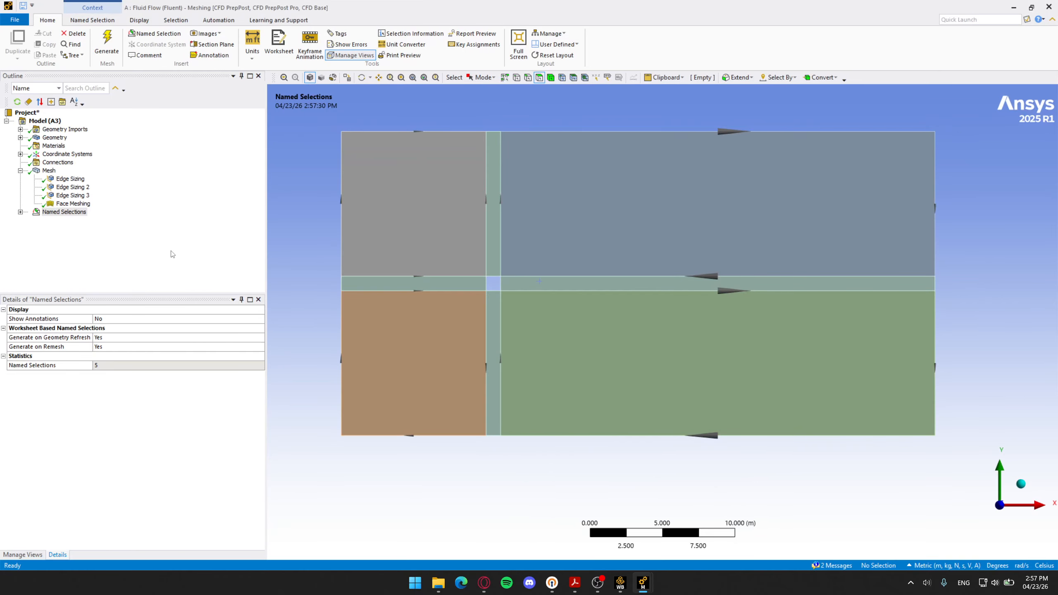
{"action": "left_click", "coordinate": [48, 170]}
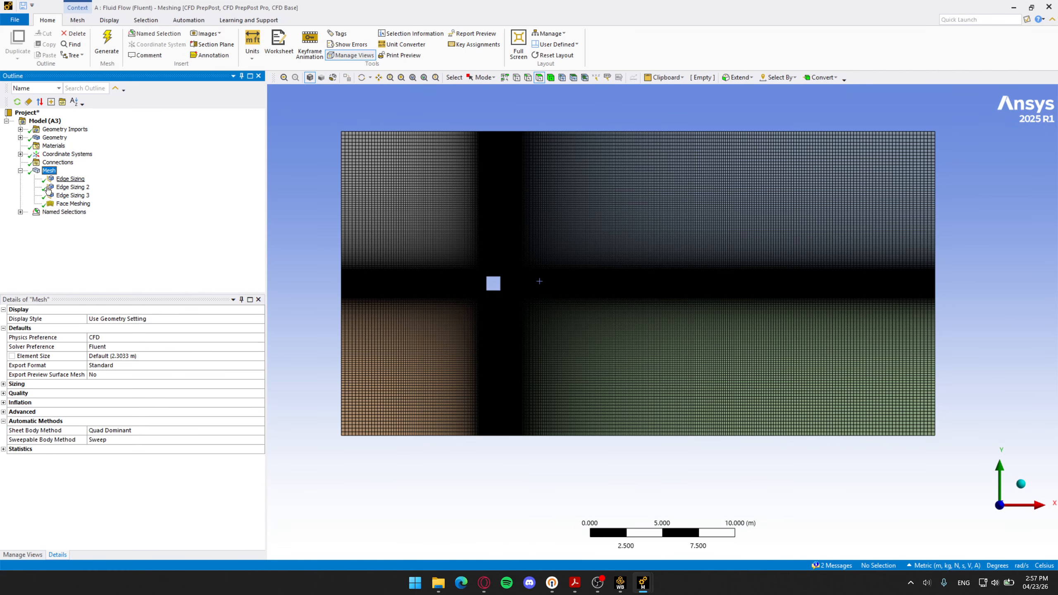
{"action": "left_click", "coordinate": [3, 450]}
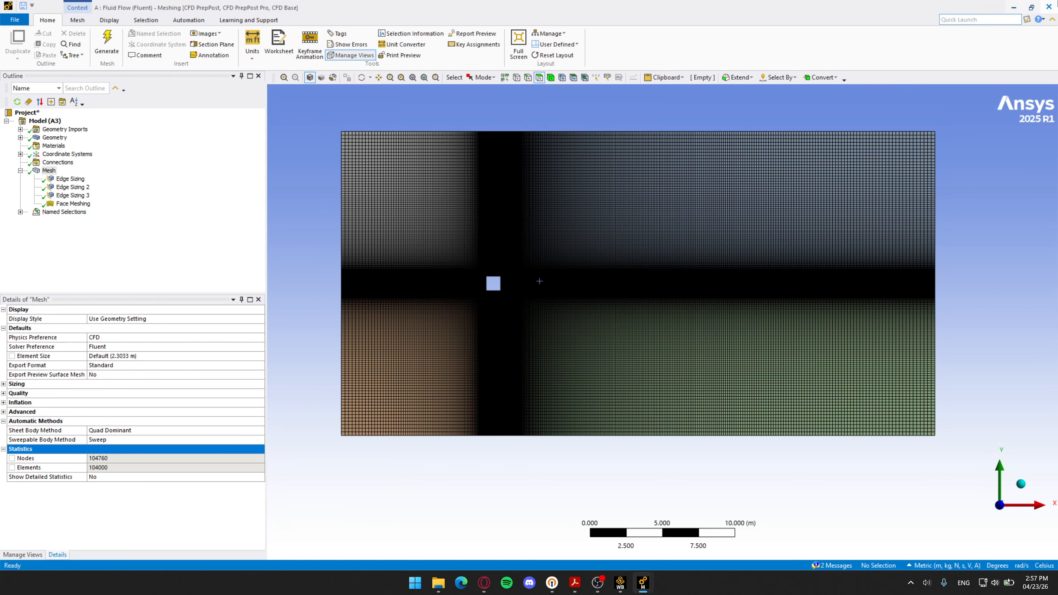
Step: Switch to Workbench and launch Fluent from the Setup cell with double precision and 4 solver processes
{"action": "left_click", "coordinate": [1023, 7]}
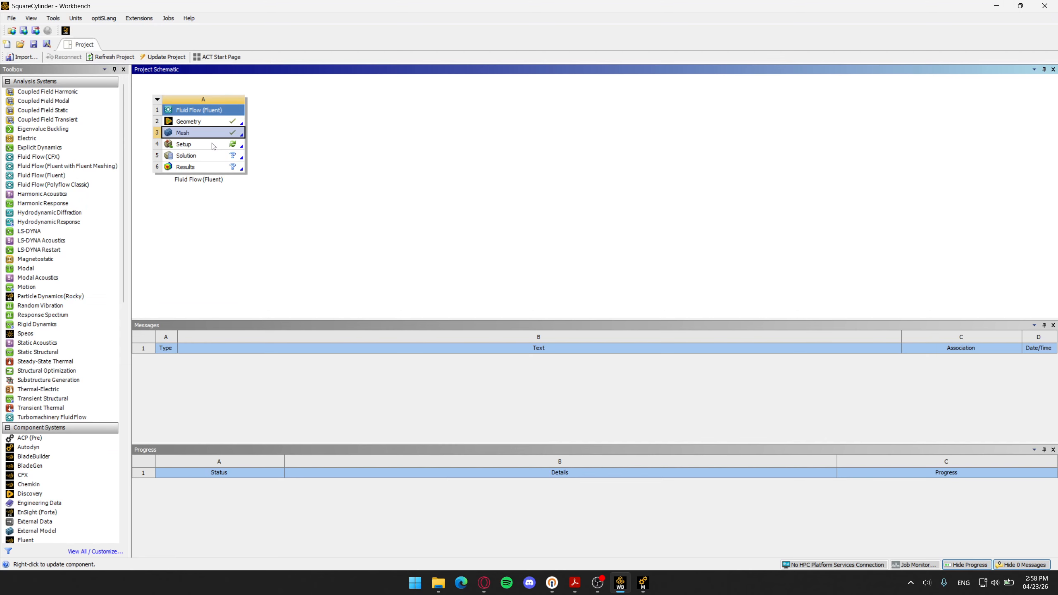
{"action": "double_click", "coordinate": [212, 145]}
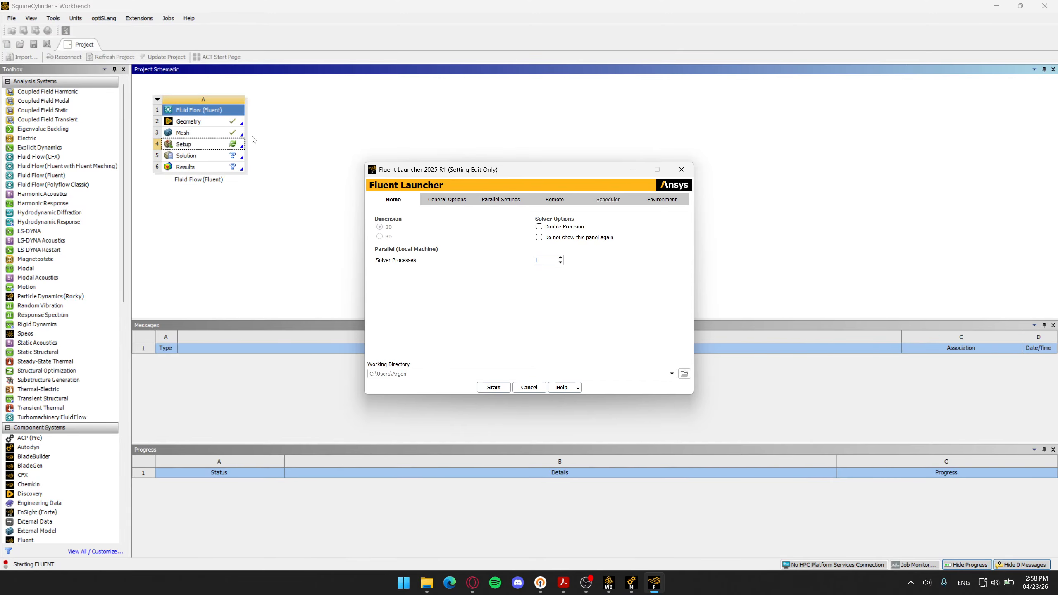
{"action": "left_click", "coordinate": [539, 227]}
{"action": "type", "text": "4"}
{"action": "key", "text": "Return"}
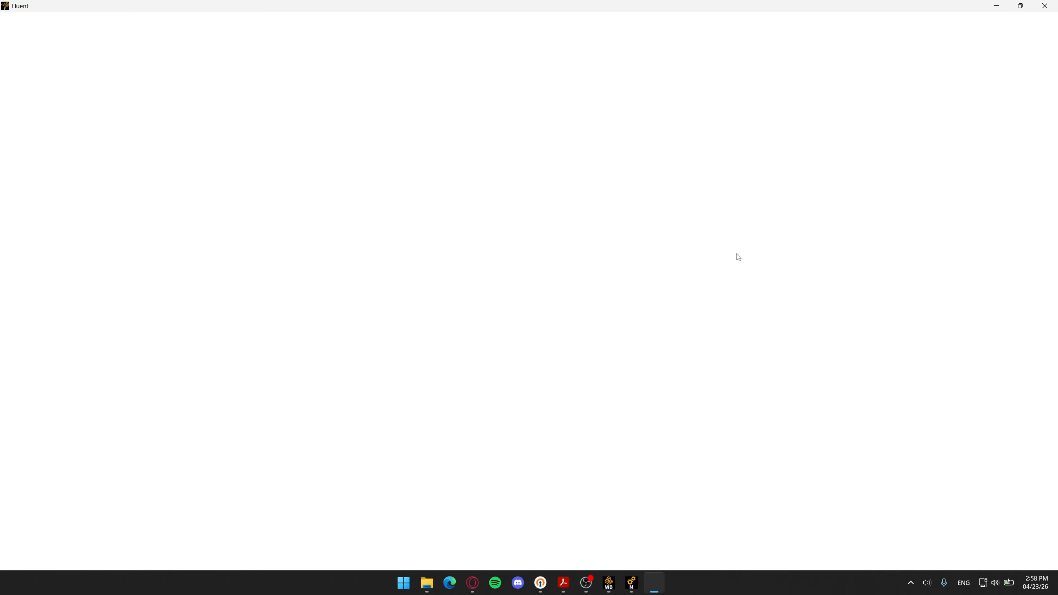
Step: Perform a mesh check and examine the reported domain extents, volume statistics and face area statistics
{"action": "scroll", "coordinate": [665, 294], "scroll_direction": "up", "scroll_amount": 2}
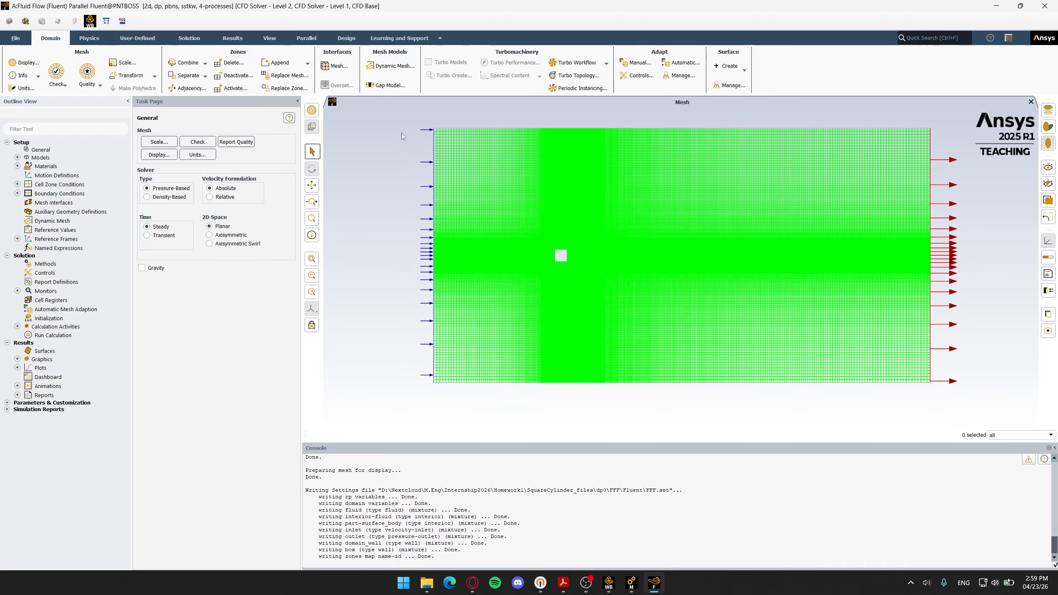
{"action": "left_click", "coordinate": [61, 82]}
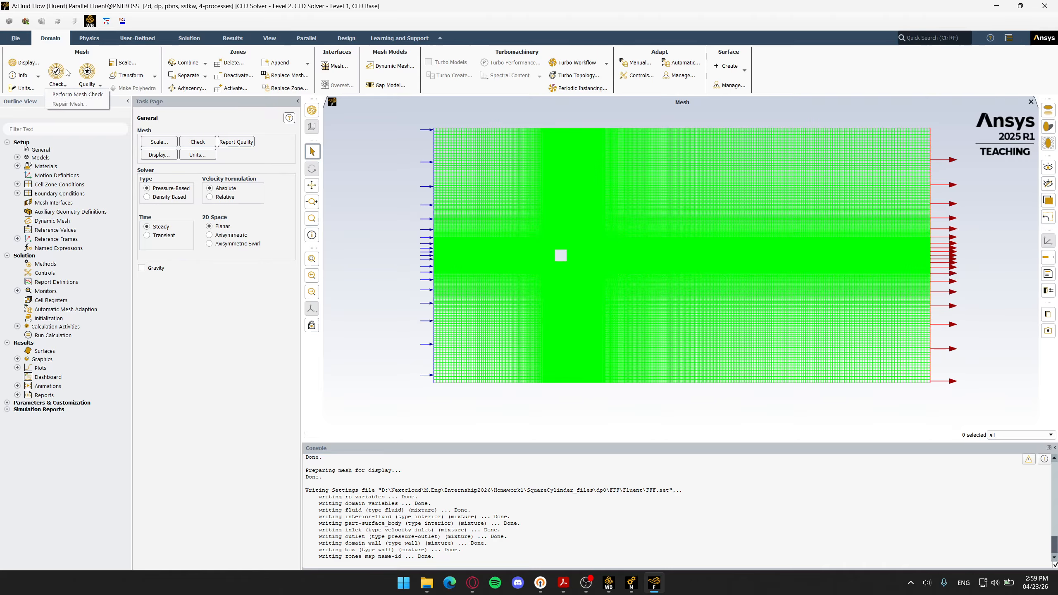
{"action": "left_click", "coordinate": [68, 95]}
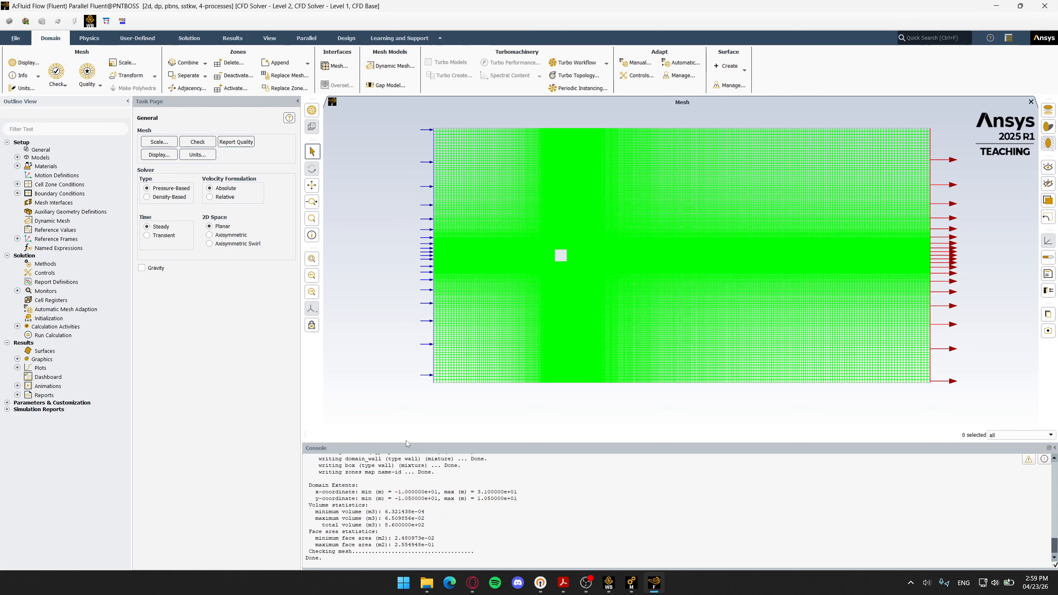
{"action": "left_click_drag", "start_coordinate": [408, 443], "coordinate": [408, 399]}
{"action": "left_click_drag", "start_coordinate": [322, 484], "coordinate": [428, 491]}
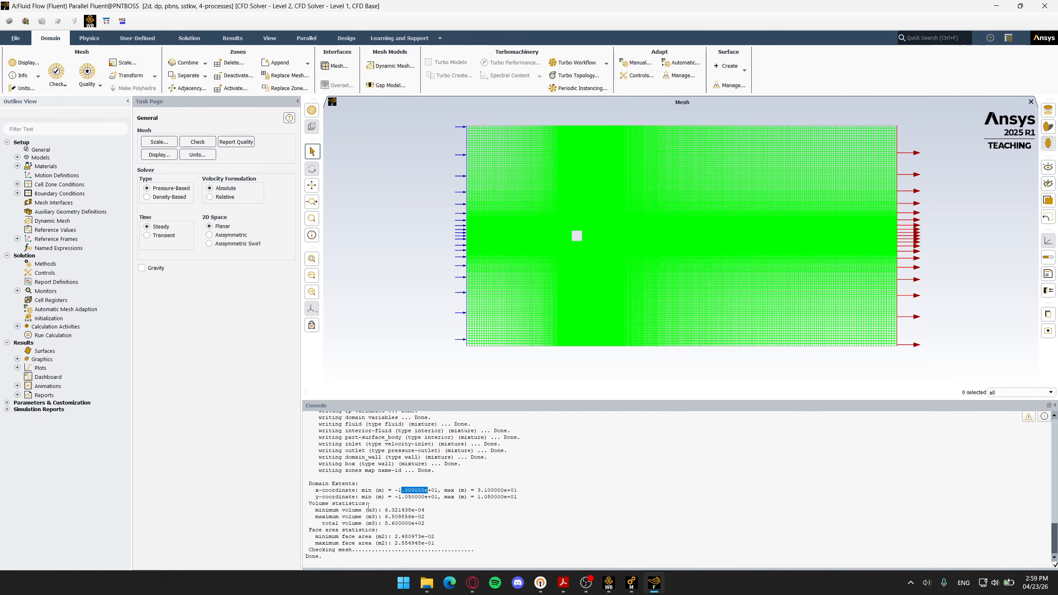
{"action": "left_click_drag", "start_coordinate": [371, 516], "coordinate": [416, 517]}
{"action": "left_click", "coordinate": [407, 547]}
{"action": "left_click_drag", "start_coordinate": [437, 409], "coordinate": [440, 463]}
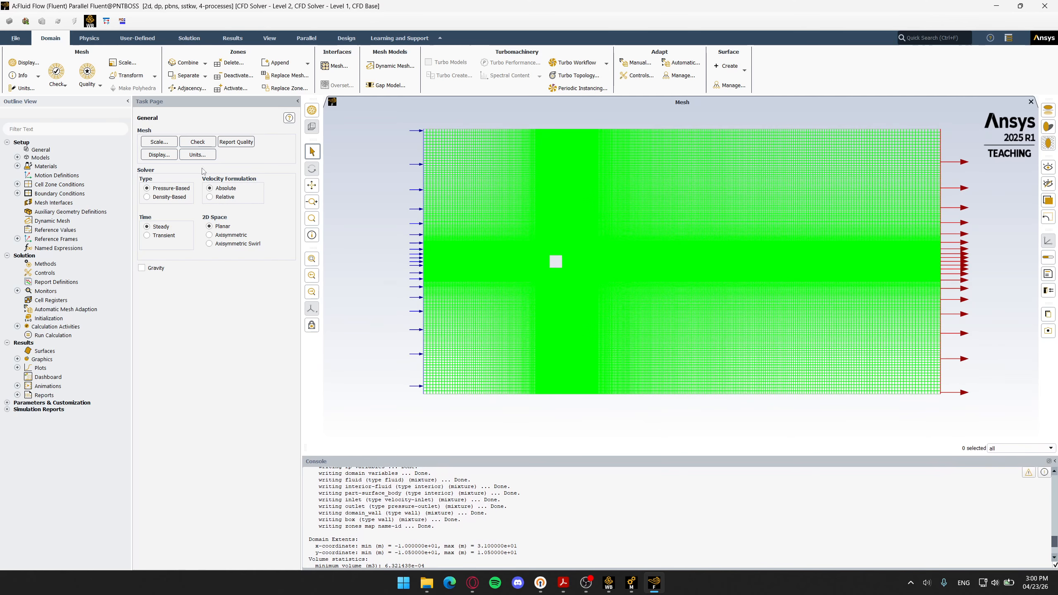
Step: Evaluate the mesh quality and read the orthogonal quality and aspect ratio report
{"action": "left_click", "coordinate": [96, 83]}
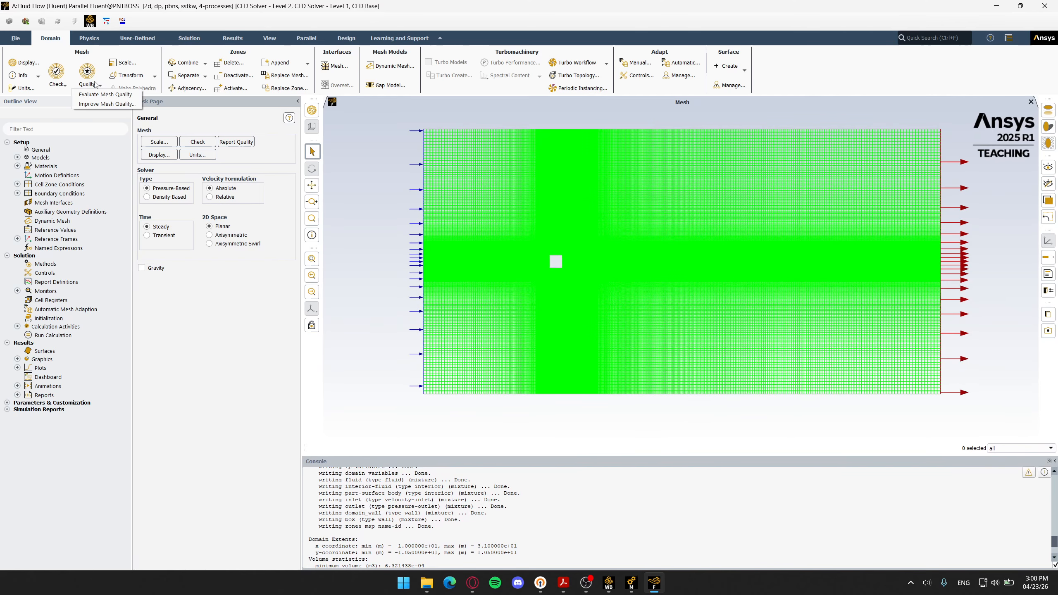
{"action": "left_click", "coordinate": [118, 95]}
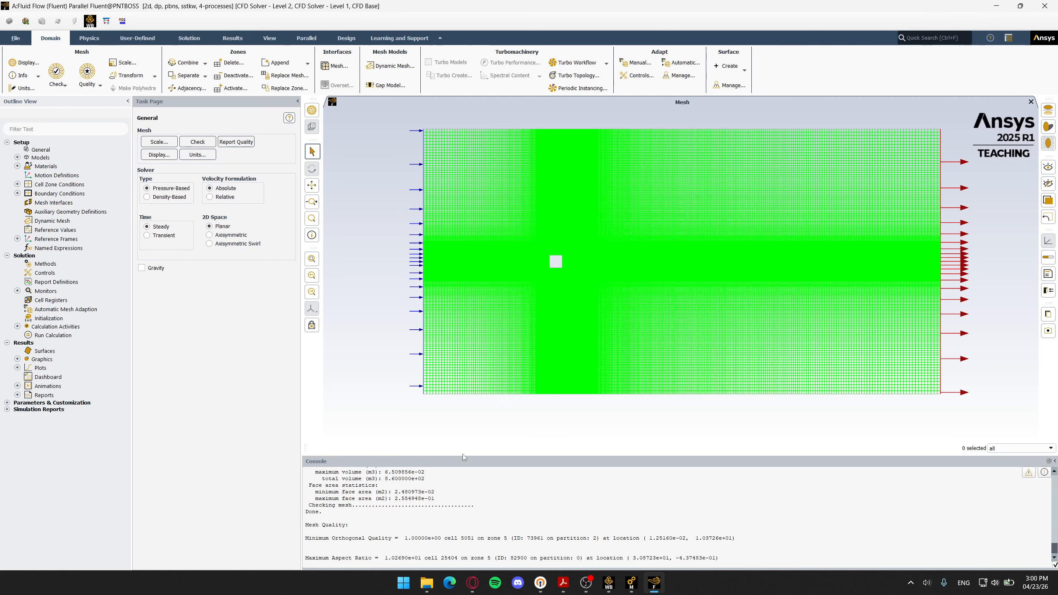
{"action": "left_click_drag", "start_coordinate": [465, 459], "coordinate": [466, 442]}
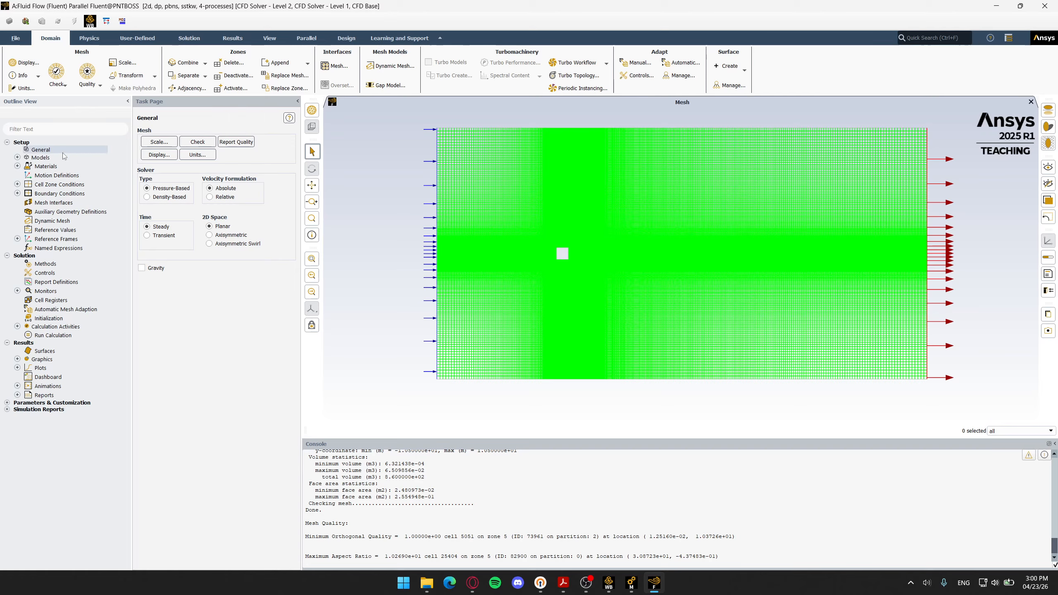
{"action": "left_click", "coordinate": [41, 149]}
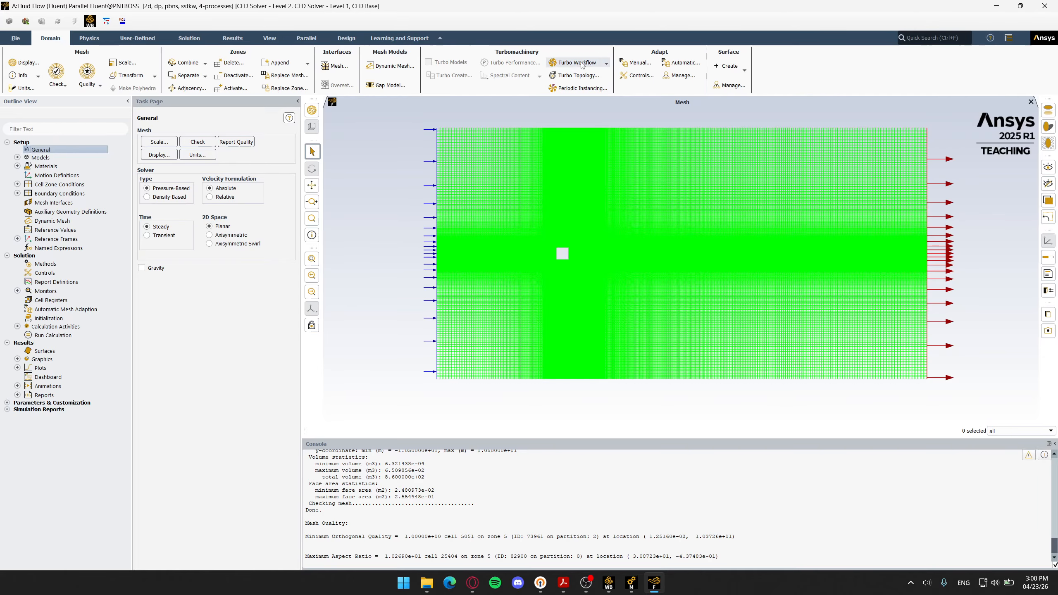
{"action": "left_click", "coordinate": [105, 39]}
{"action": "left_click", "coordinate": [138, 38]}
{"action": "left_click", "coordinate": [190, 38]}
{"action": "left_click", "coordinate": [347, 38]}
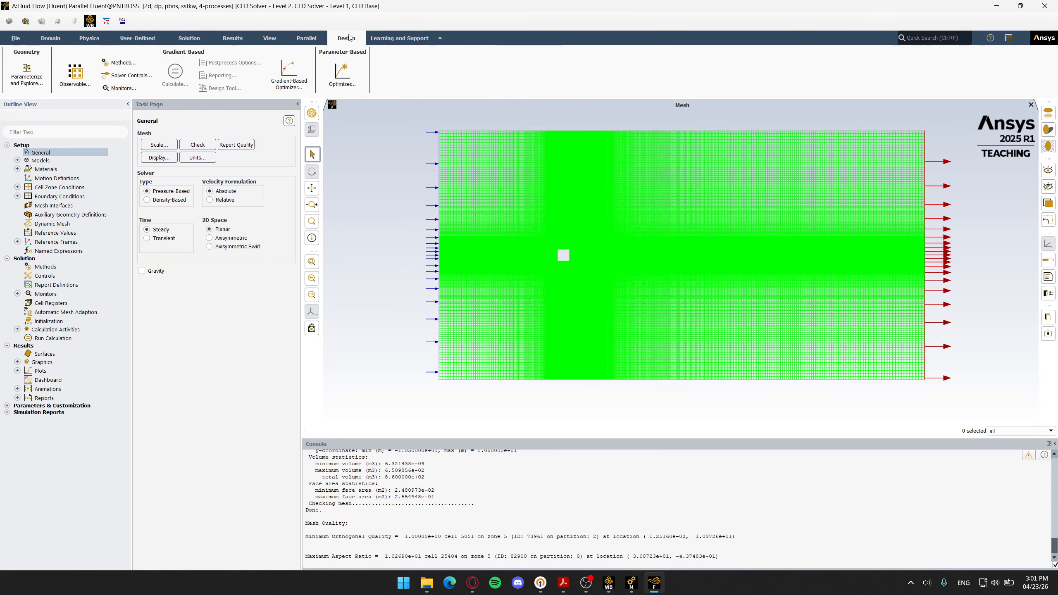
{"action": "scroll", "coordinate": [349, 38], "scroll_direction": "down", "scroll_amount": 1}
{"action": "left_click", "coordinate": [51, 38]}
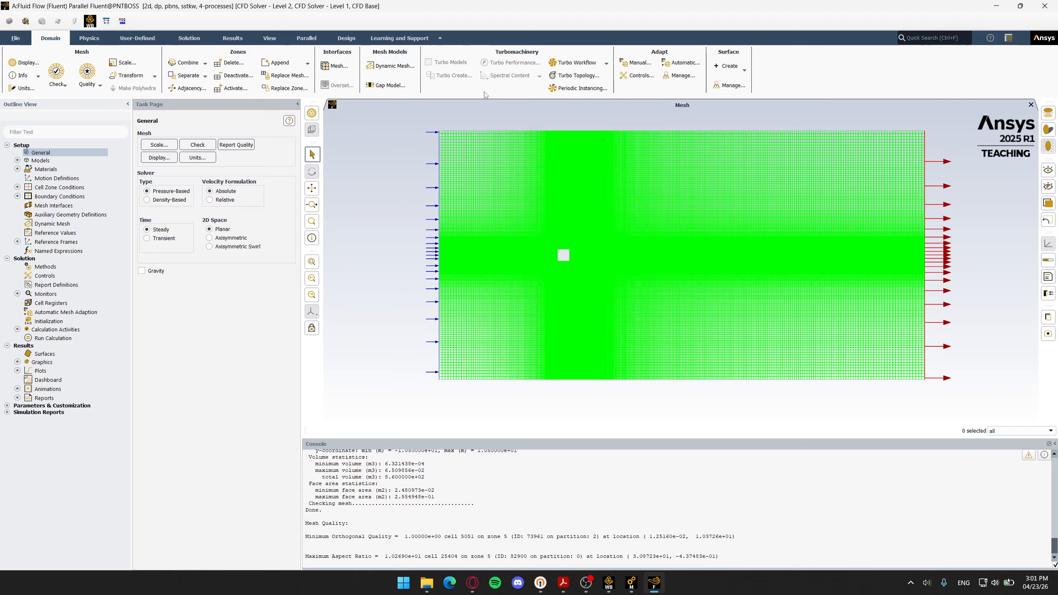
Step: Review the operating conditions and accept the operating pressure of 101325 Pa without gravity
{"action": "left_click", "coordinate": [99, 41]}
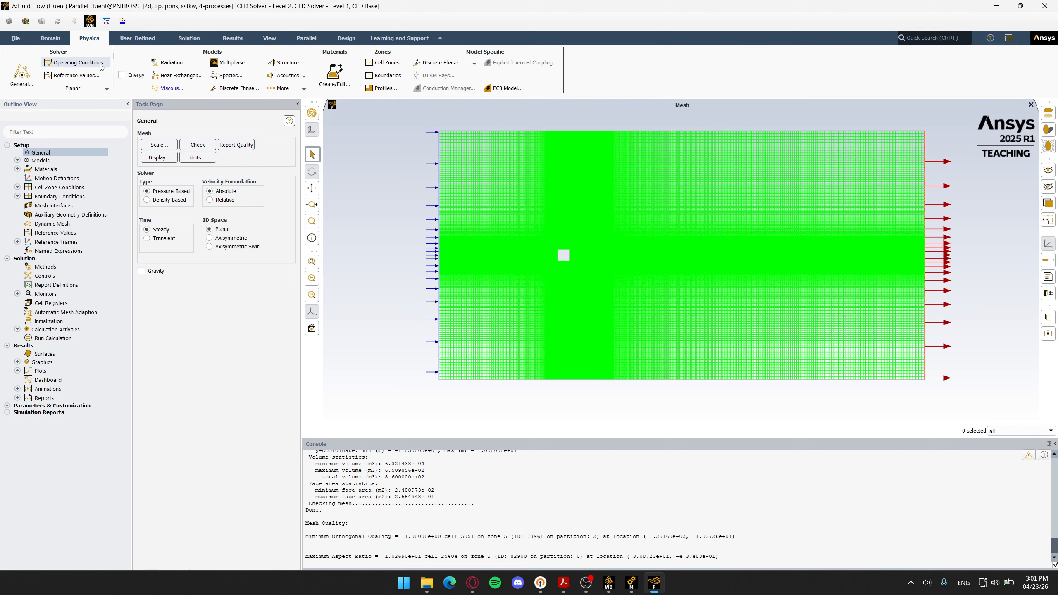
{"action": "left_click", "coordinate": [101, 65]}
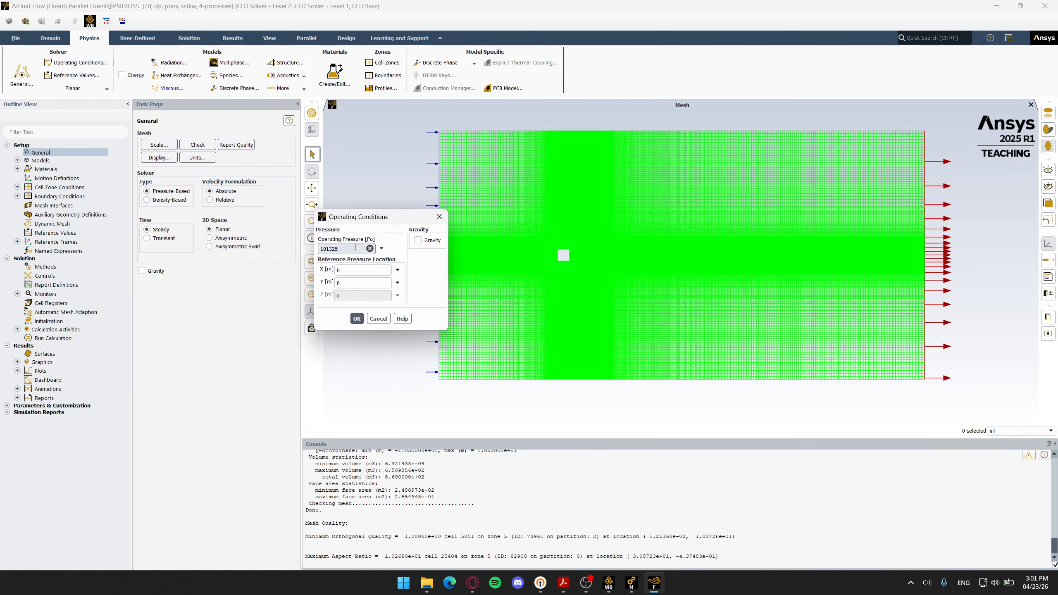
{"action": "left_click", "coordinate": [357, 318]}
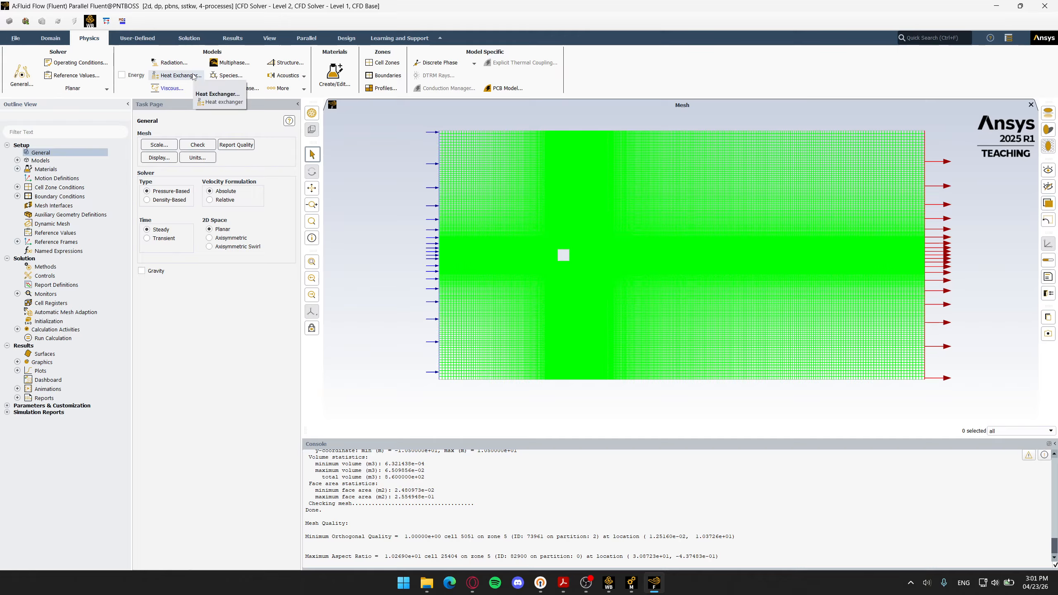
Step: Open the viscous model settings, and switch to the homework PDF in Acrobat Reader to find Table 1 comparing the turbulence methods
{"action": "left_click", "coordinate": [177, 87]}
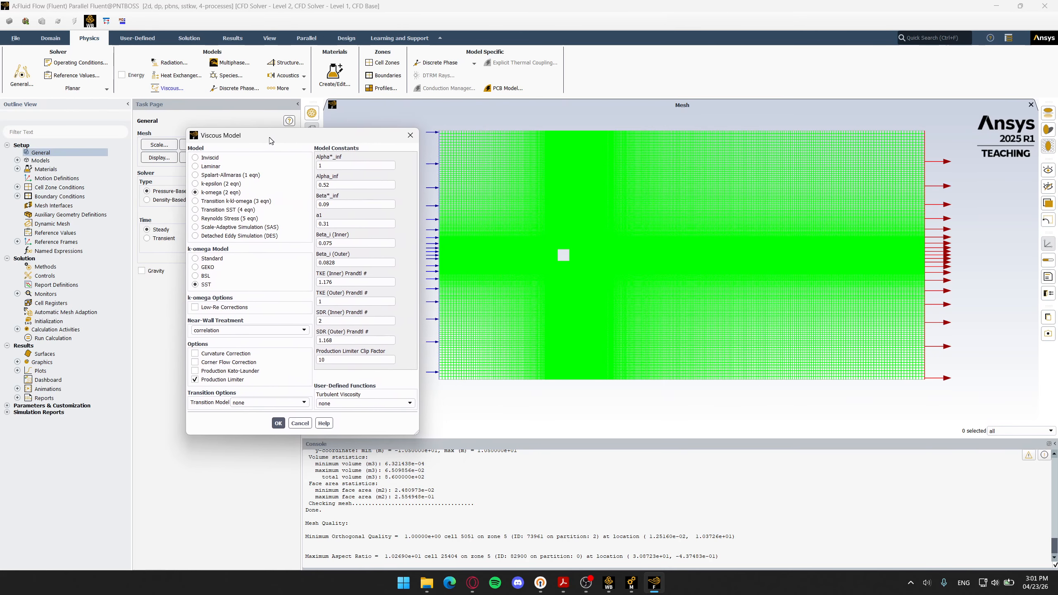
{"action": "left_click_drag", "start_coordinate": [271, 140], "coordinate": [268, 141]}
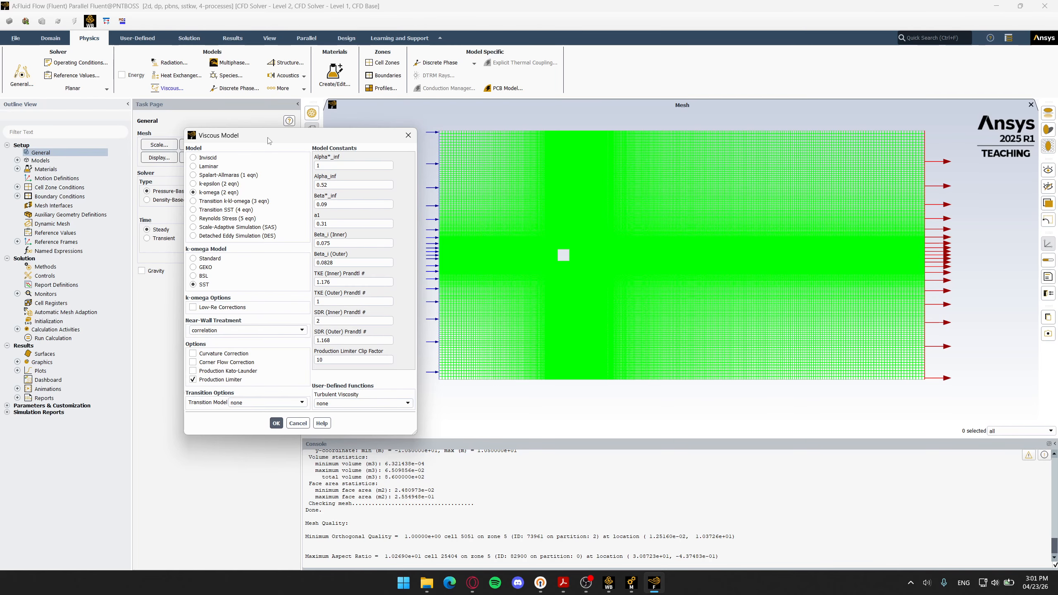
{"action": "left_click", "coordinate": [564, 583]}
{"action": "scroll", "coordinate": [577, 344], "scroll_direction": "down", "scroll_amount": 15}
{"action": "scroll", "coordinate": [577, 344], "scroll_direction": "up", "scroll_amount": 8}
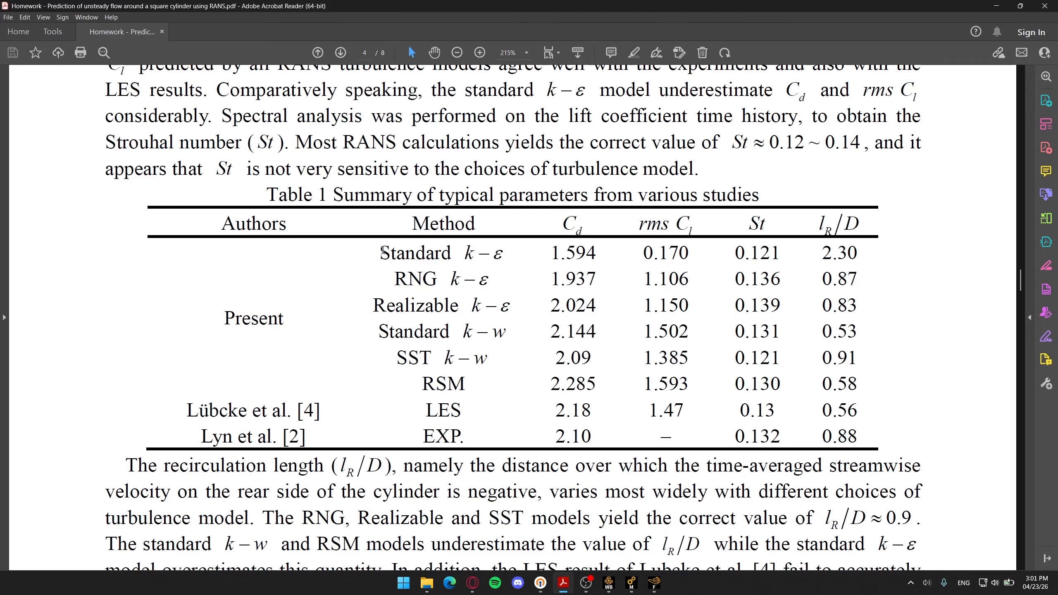
Step: Examine the Method column of Table 1, from the k-ε and k-ω variants through RSM, LES and experiment, back to Standard k-ε
{"action": "left_click_drag", "start_coordinate": [382, 250], "coordinate": [505, 253]}
{"action": "left_click_drag", "start_coordinate": [394, 278], "coordinate": [484, 279]}
{"action": "left_click_drag", "start_coordinate": [373, 306], "coordinate": [509, 307]}
{"action": "left_click_drag", "start_coordinate": [378, 332], "coordinate": [506, 331]}
{"action": "left_click_drag", "start_coordinate": [396, 357], "coordinate": [460, 412]}
{"action": "left_click", "coordinate": [431, 409]}
{"action": "left_click", "coordinate": [429, 411]}
{"action": "mouse_move", "coordinate": [424, 411]}
{"action": "left_mouse_down"}
{"action": "mouse_move", "coordinate": [461, 411]}
{"action": "mouse_move", "coordinate": [460, 438]}
{"action": "left_mouse_up"}
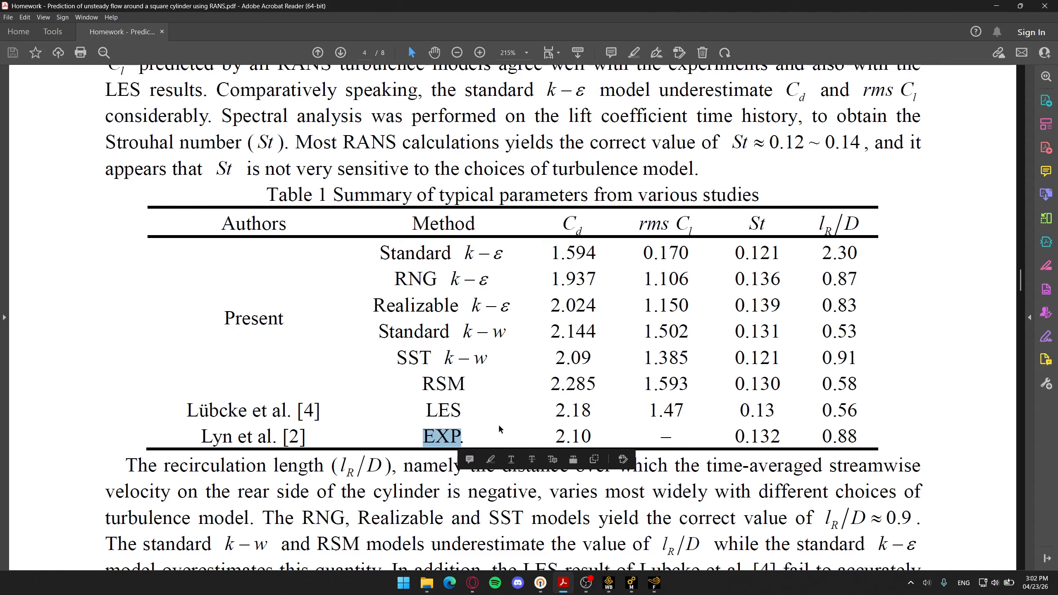
{"action": "mouse_move", "coordinate": [385, 254]}
{"action": "left_mouse_down"}
{"action": "mouse_move", "coordinate": [483, 358]}
{"action": "mouse_move", "coordinate": [675, 385]}
{"action": "left_mouse_up"}
{"action": "left_click", "coordinate": [504, 297]}
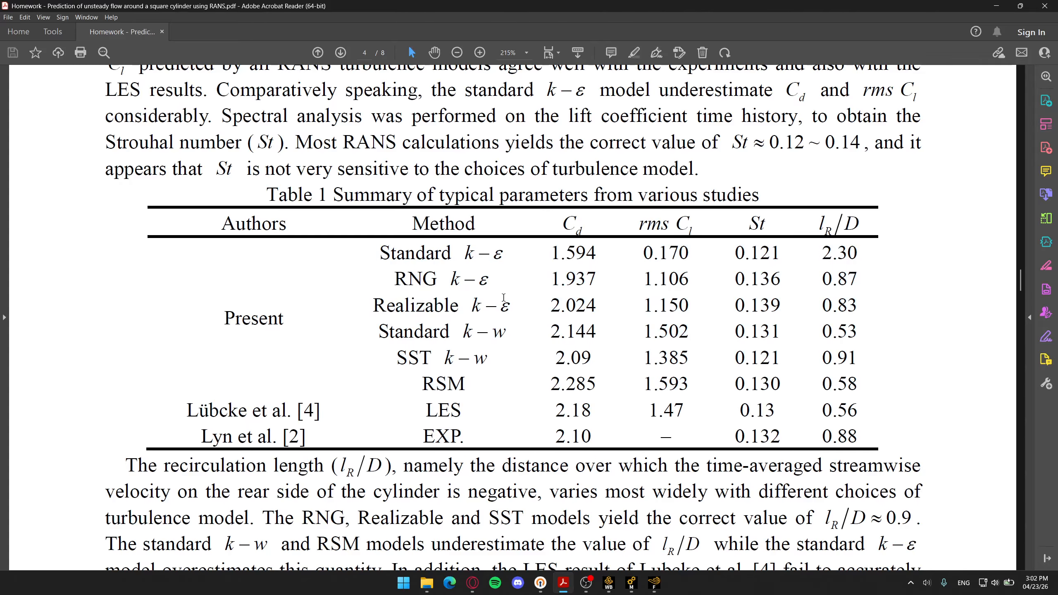
{"action": "left_click_drag", "start_coordinate": [380, 253], "coordinate": [504, 255]}
Step: Return to Fluent and apply the Standard k-epsilon (2 eqn) viscous model with Standard Wall Functions
{"action": "key", "text": "alt+Tab"}
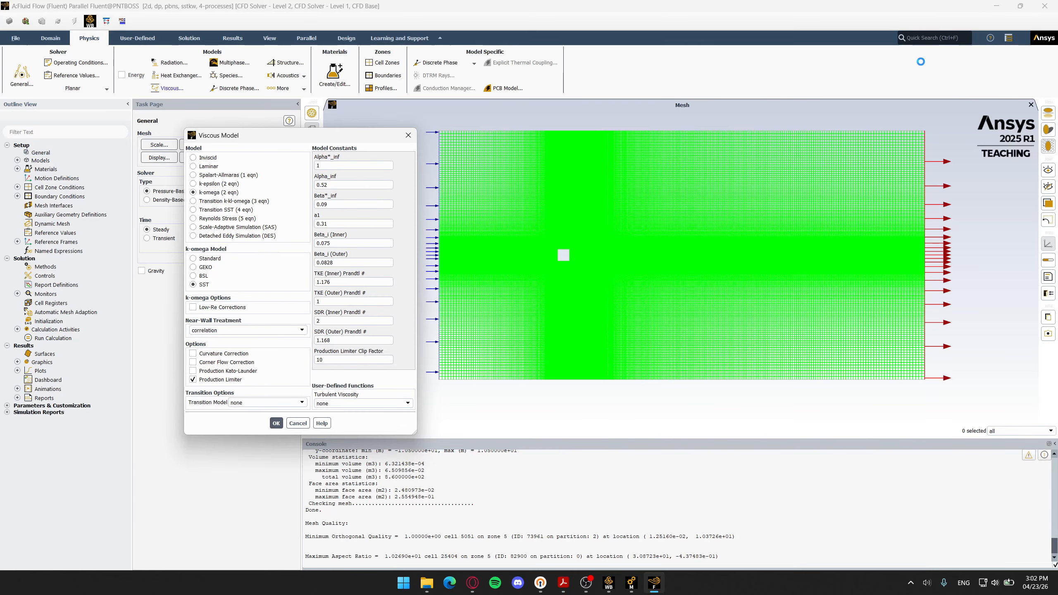
{"action": "left_click_drag", "start_coordinate": [337, 135], "coordinate": [457, 179]}
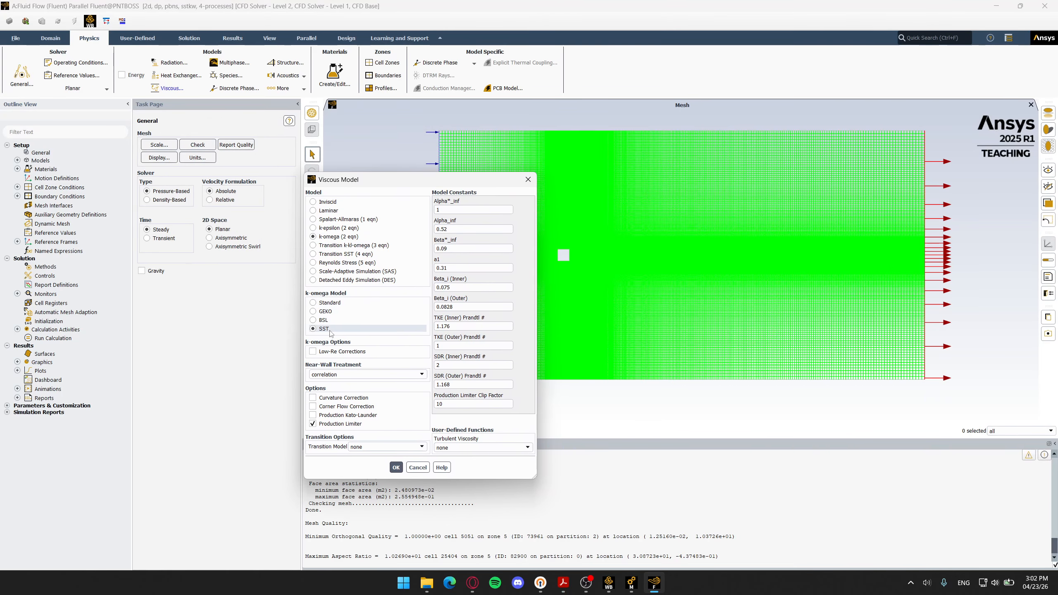
{"action": "left_click", "coordinate": [339, 227]}
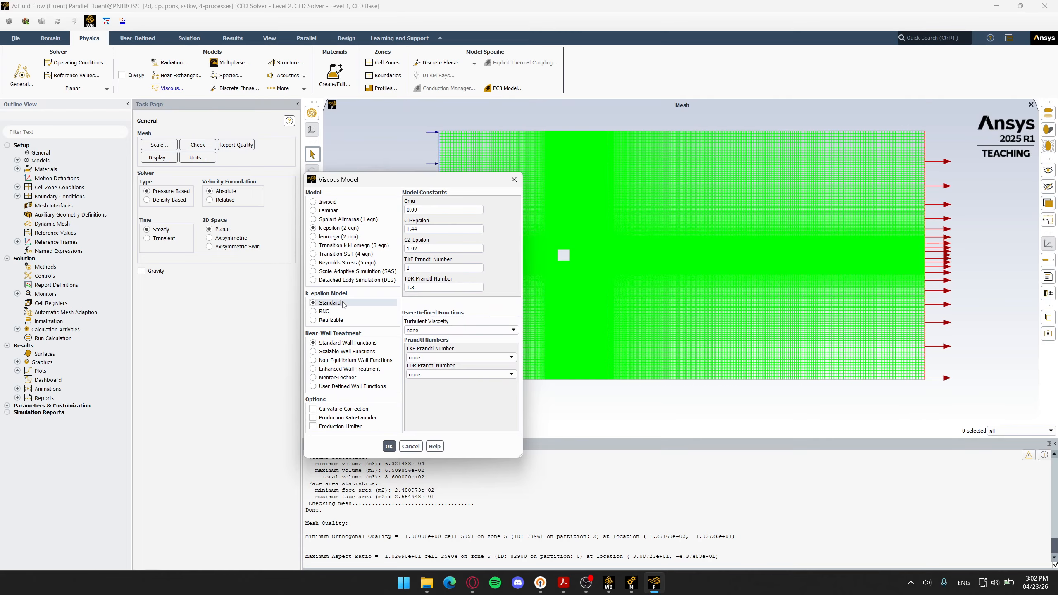
{"action": "left_click", "coordinate": [389, 446]}
Step: Review the density and viscosity of the fluid material air without changing them
{"action": "left_click", "coordinate": [334, 74]}
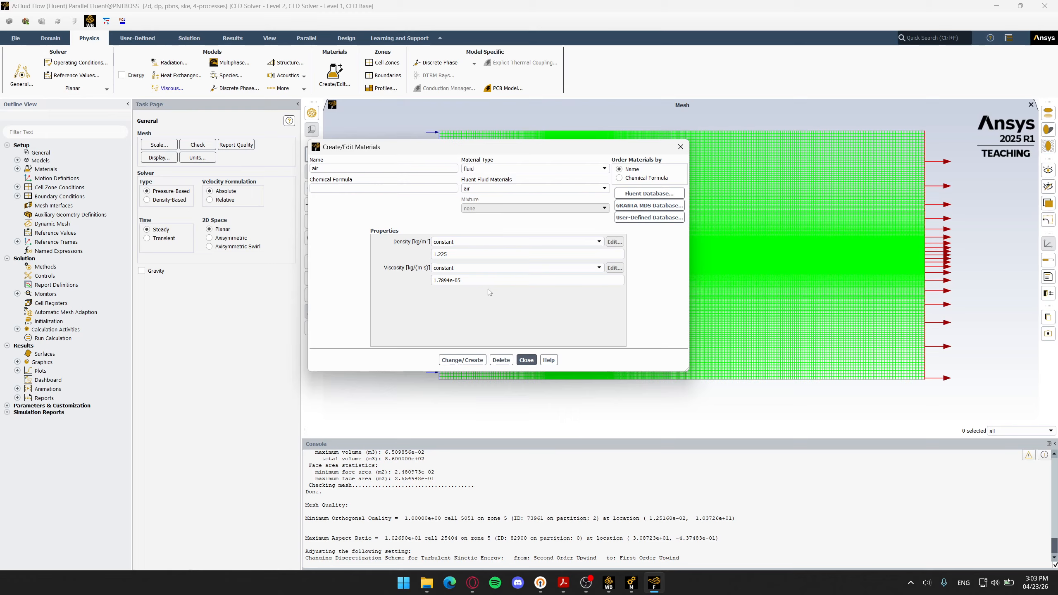
{"action": "left_click_drag", "start_coordinate": [462, 280], "coordinate": [432, 281]}
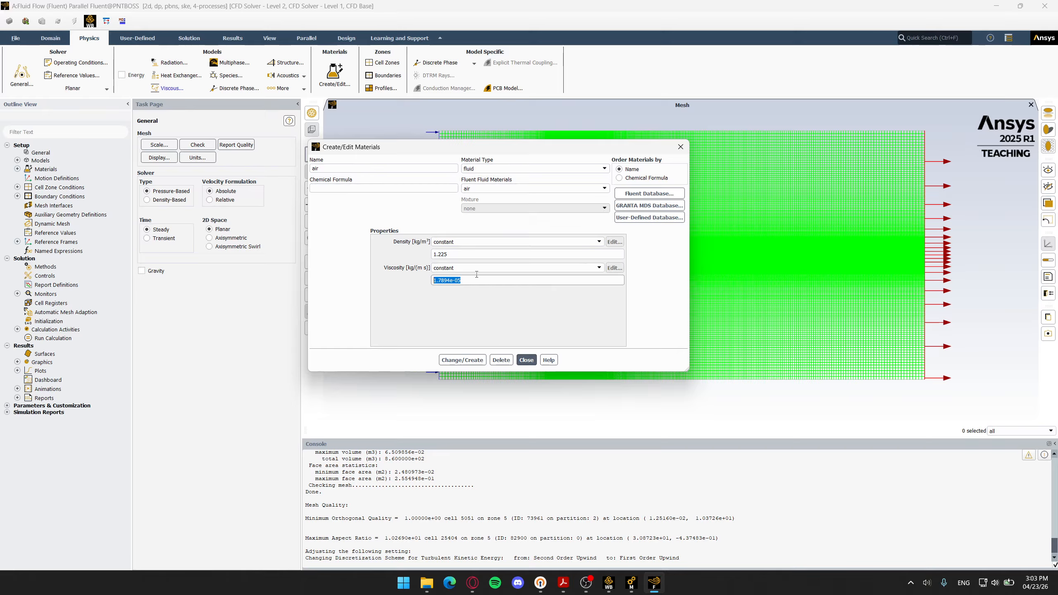
{"action": "left_click", "coordinate": [526, 359]}
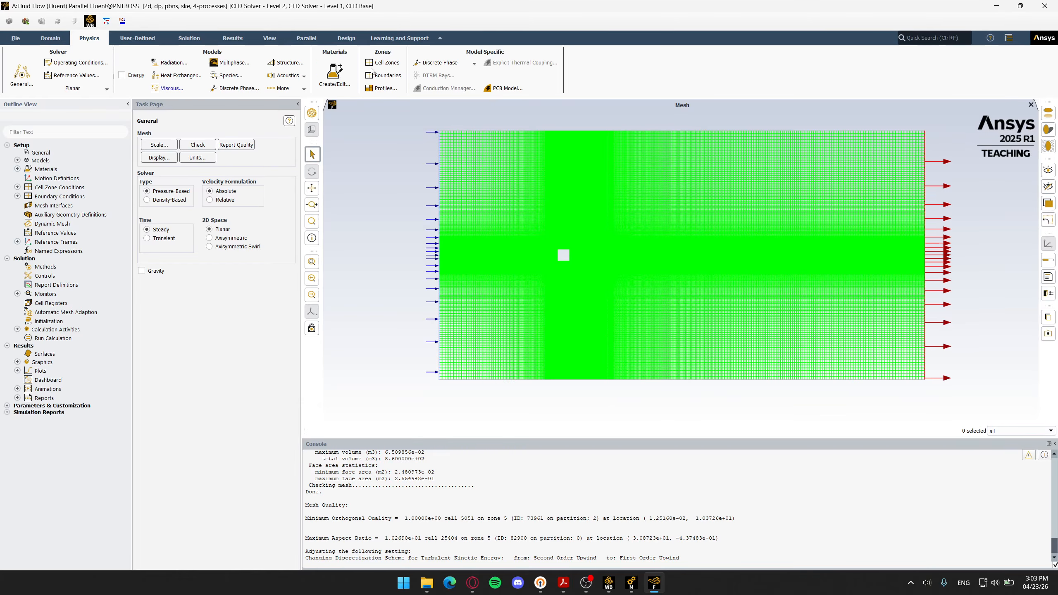
Step: Open the cell zone conditions for the fluid domain
{"action": "left_click", "coordinate": [384, 63]}
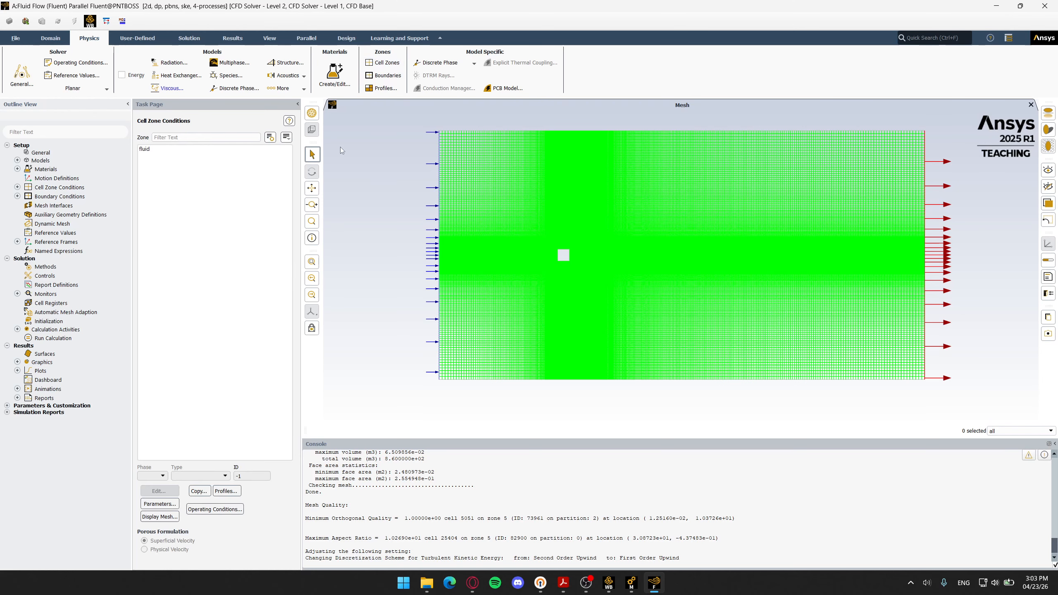
Step: Show the boundary conditions instead of the cell zones and group the boundary zones by zone type
{"action": "left_click", "coordinate": [179, 149]}
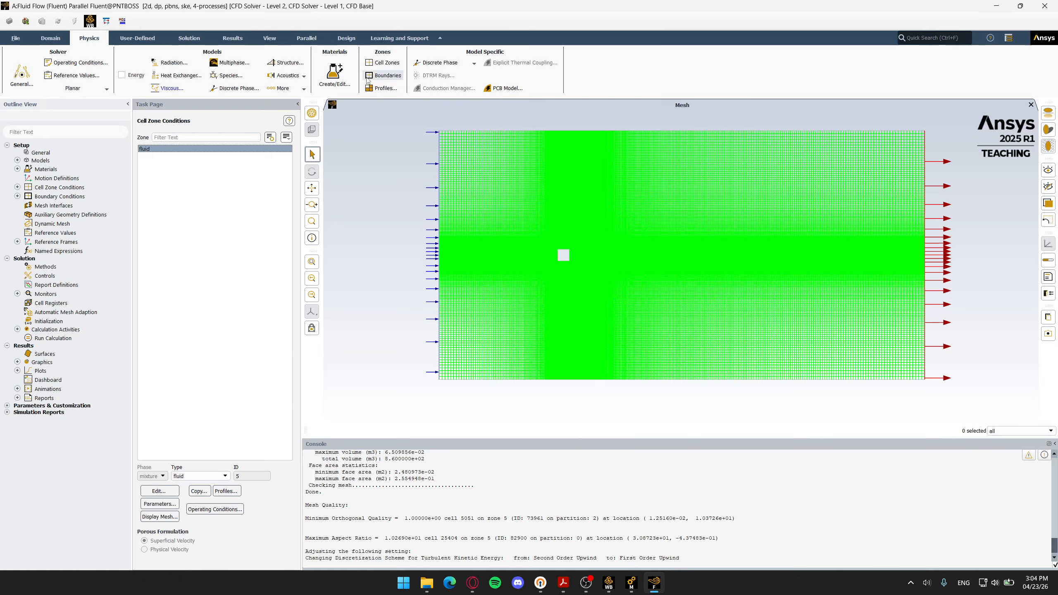
{"action": "left_click", "coordinate": [384, 76]}
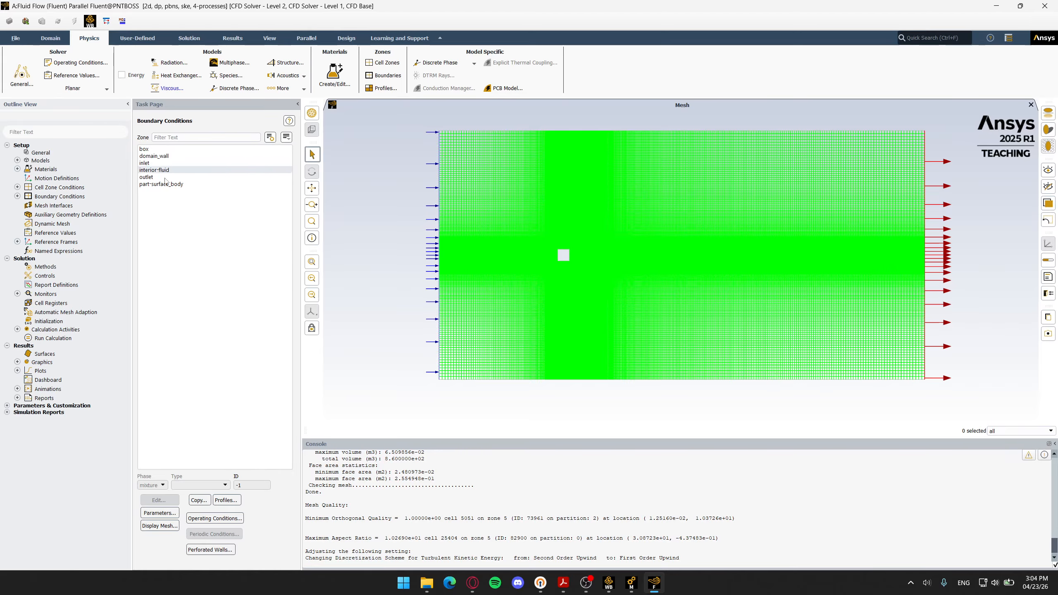
{"action": "left_click", "coordinate": [286, 137]}
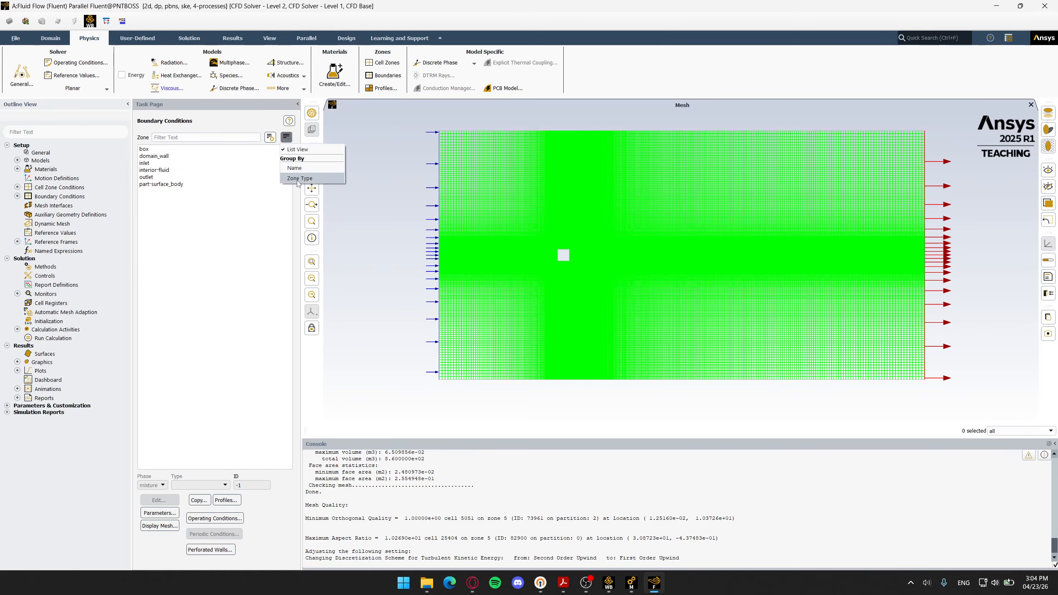
{"action": "left_click", "coordinate": [300, 179]}
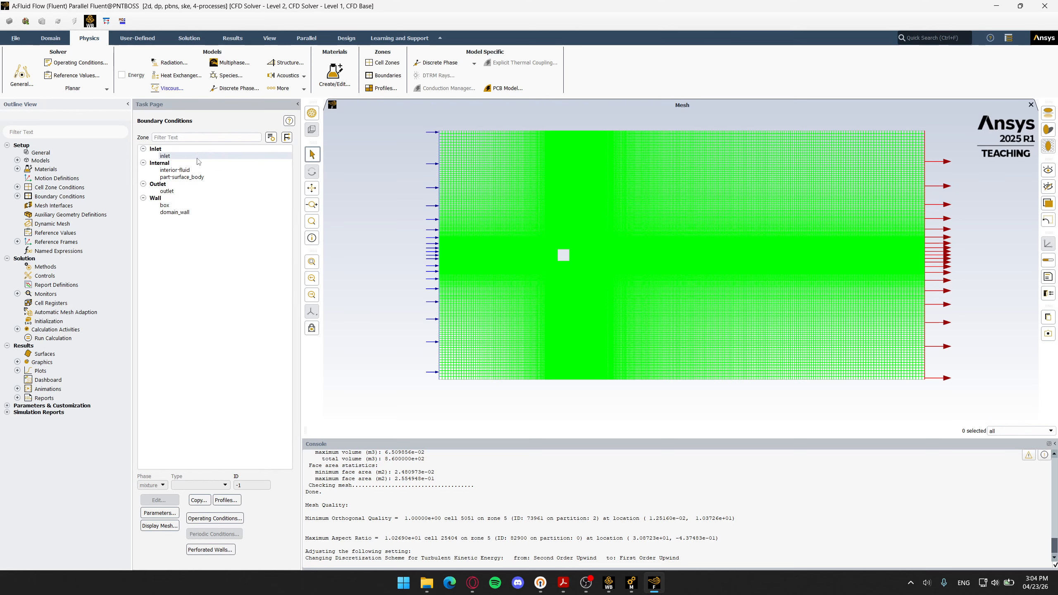
Step: Open the inlet zone's velocity-inlet settings and select its velocity magnitude for editing
{"action": "left_click", "coordinate": [155, 149]}
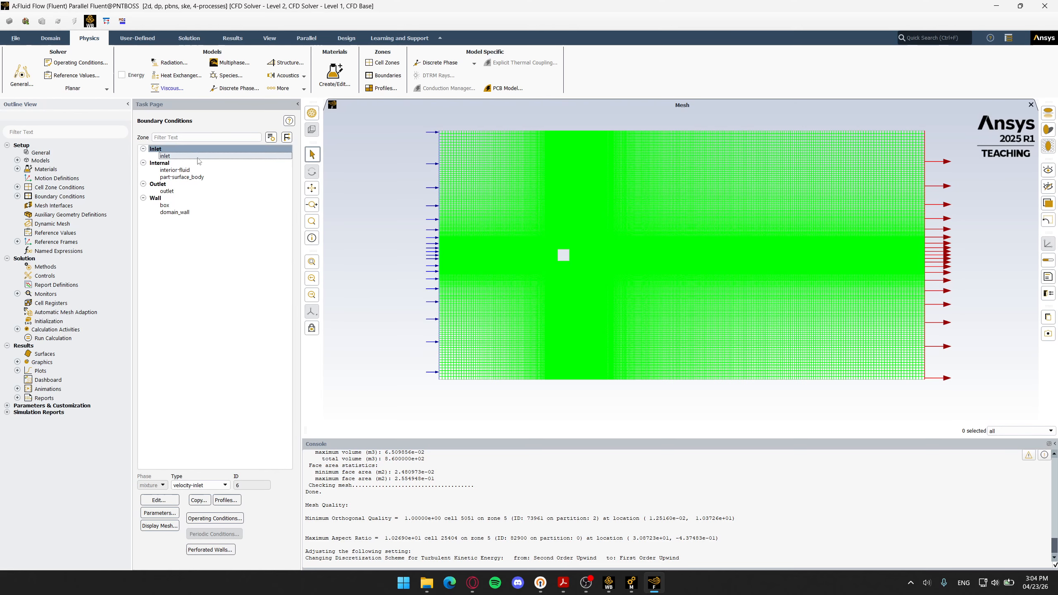
{"action": "left_click", "coordinate": [177, 501]}
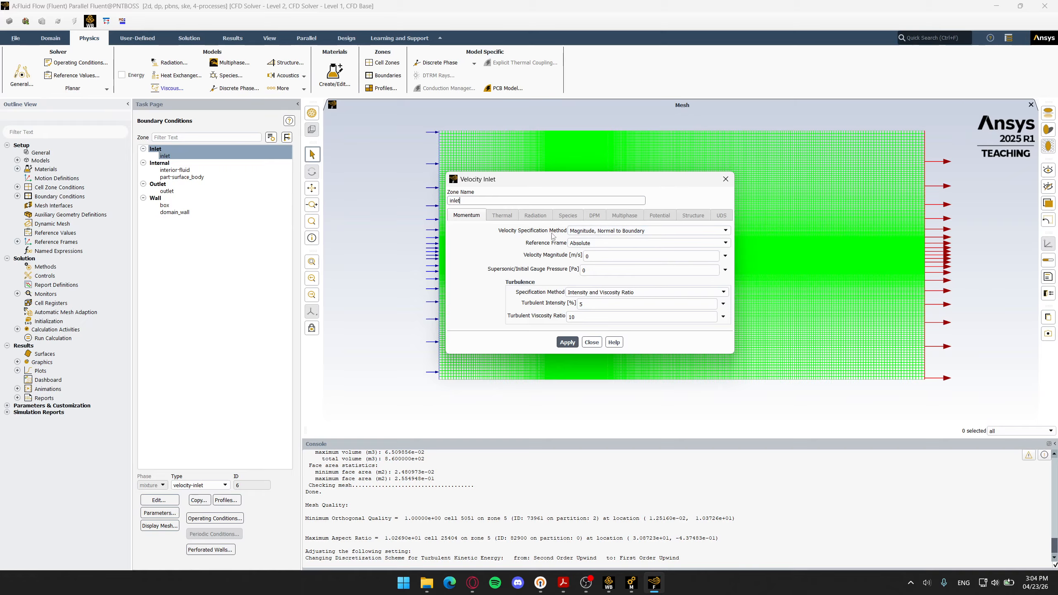
{"action": "left_click_drag", "start_coordinate": [599, 257], "coordinate": [570, 256]}
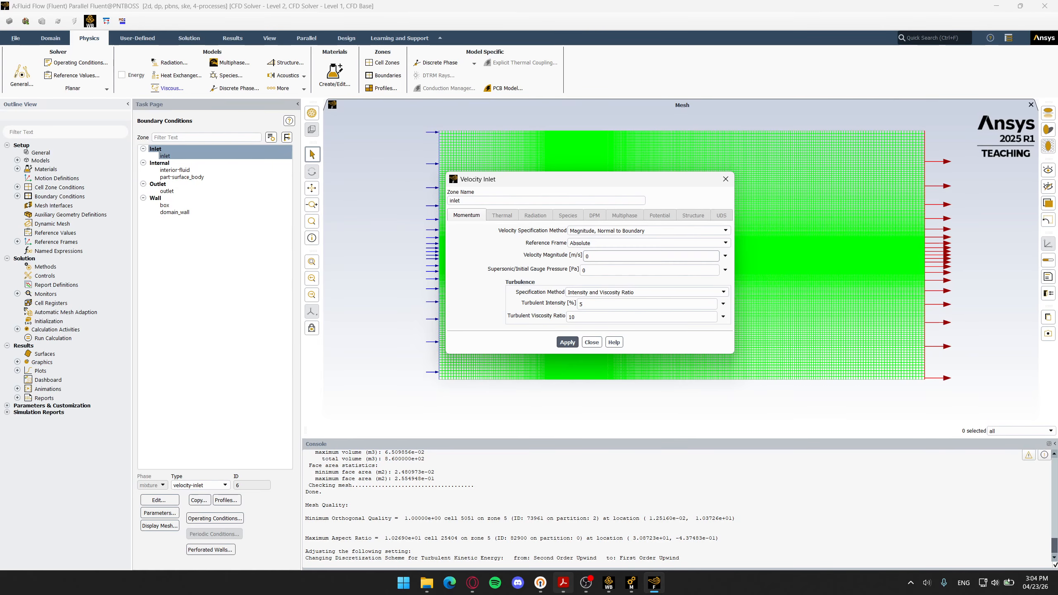
Step: Switch to the homework PDF in Acrobat Reader and check the Reynolds number given in the Conclusion section
{"action": "left_click", "coordinate": [563, 584]}
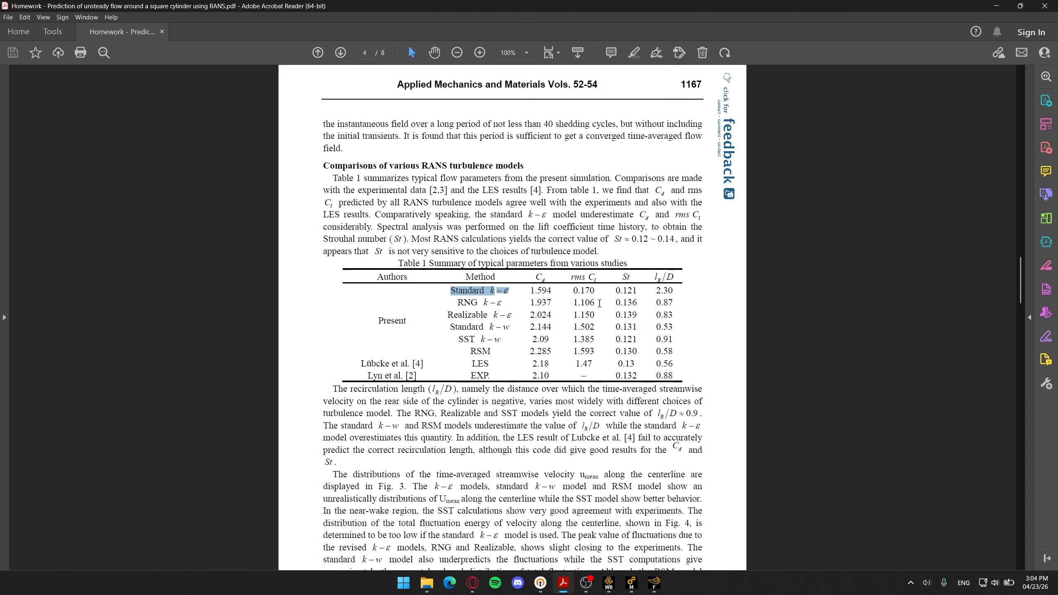
{"action": "scroll", "coordinate": [592, 310], "scroll_direction": "down", "scroll_amount": 20}
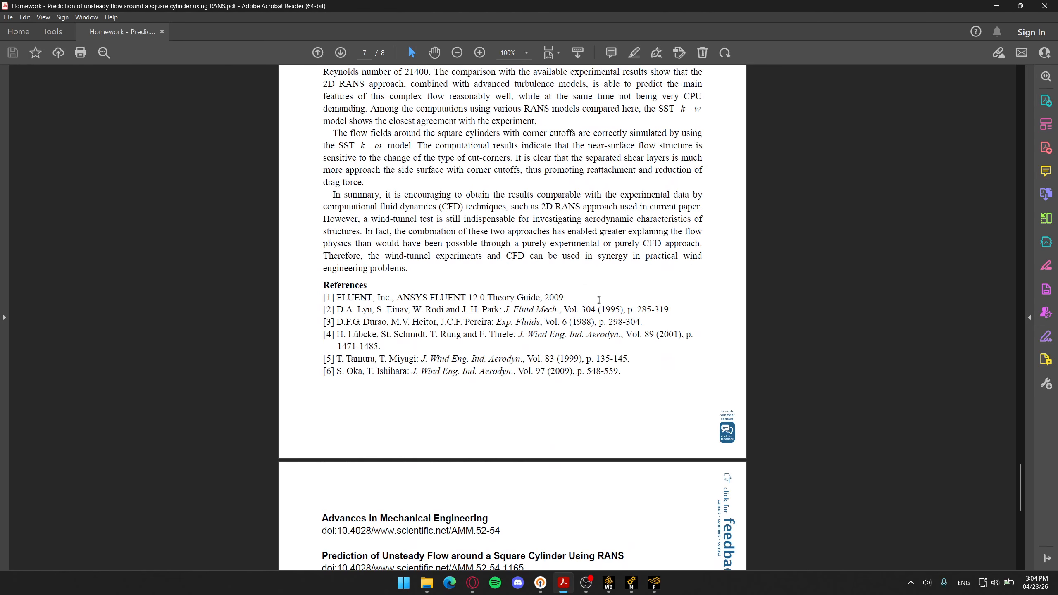
{"action": "scroll", "coordinate": [600, 300], "scroll_direction": "up", "scroll_amount": 6}
{"action": "scroll", "coordinate": [600, 300], "scroll_direction": "down", "scroll_amount": 1}
{"action": "scroll", "coordinate": [600, 300], "scroll_direction": "up", "scroll_amount": 3, "text": "ctrl"}
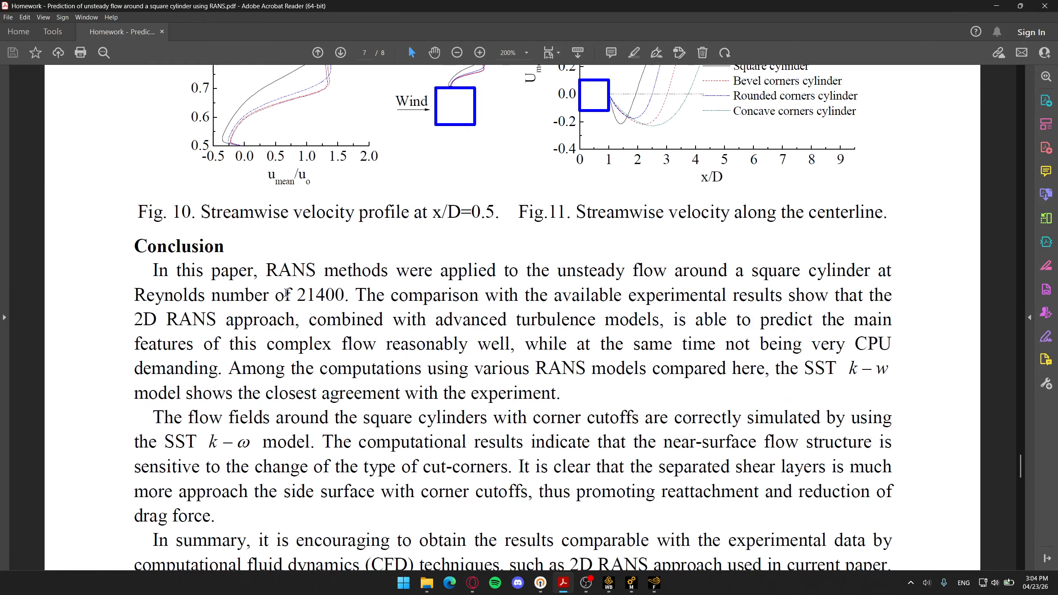
{"action": "left_click_drag", "start_coordinate": [297, 295], "coordinate": [345, 295]}
{"action": "scroll", "coordinate": [583, 333], "scroll_direction": "down", "scroll_amount": 3, "text": "ctrl"}
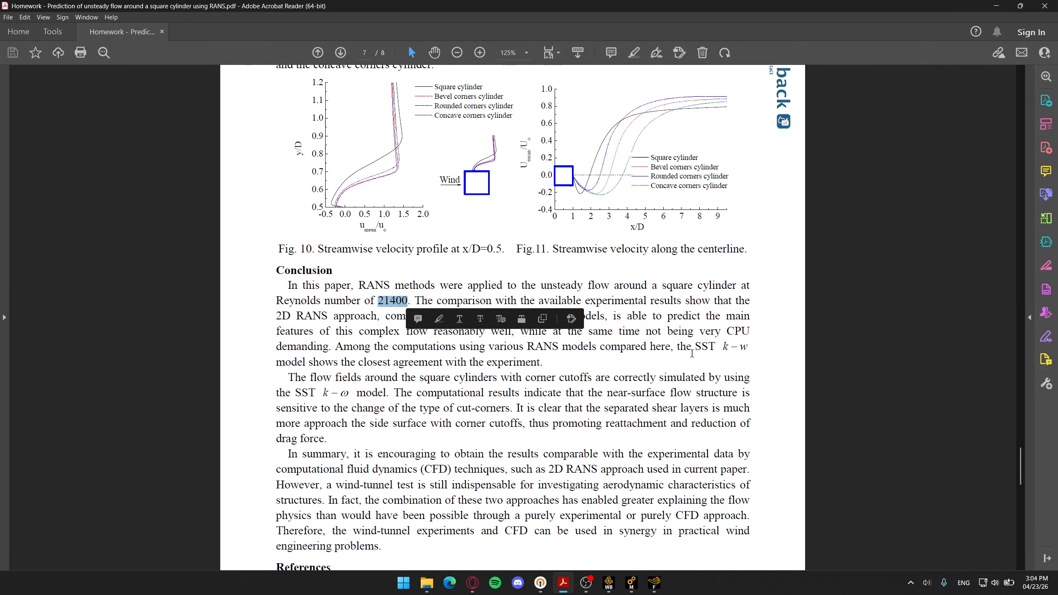
Step: Search the paper for 21400, check the Reynolds number in the Fig. 6 discussion, and return to Fluent
{"action": "scroll", "coordinate": [699, 351], "scroll_direction": "up", "scroll_amount": 15}
{"action": "scroll", "coordinate": [699, 351], "scroll_direction": "up", "scroll_amount": 20}
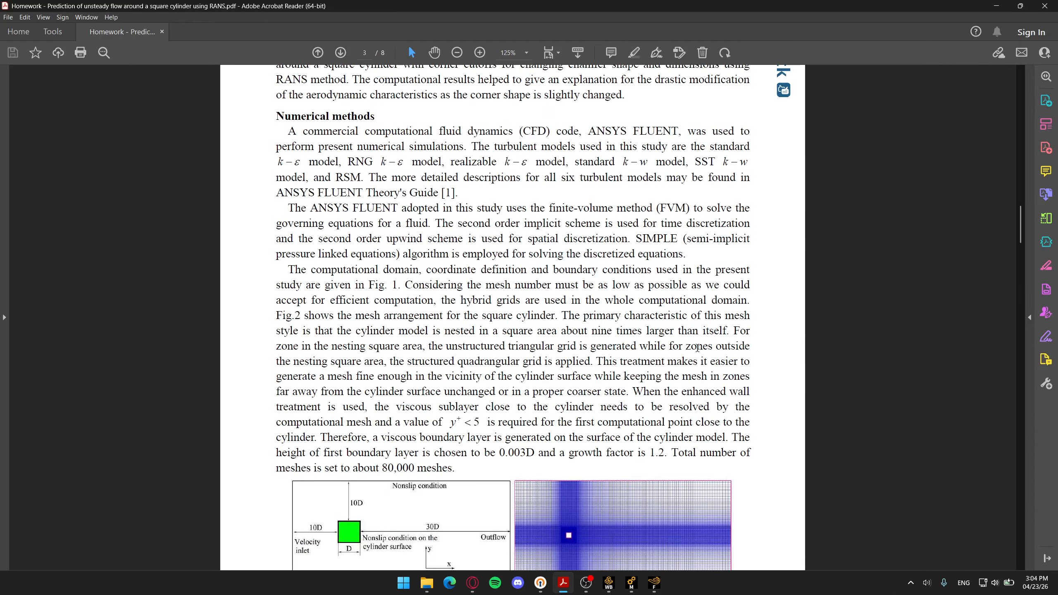
{"action": "key", "text": "ctrl+f"}
{"action": "type", "text": "2140"}
{"action": "key", "text": "Return"}
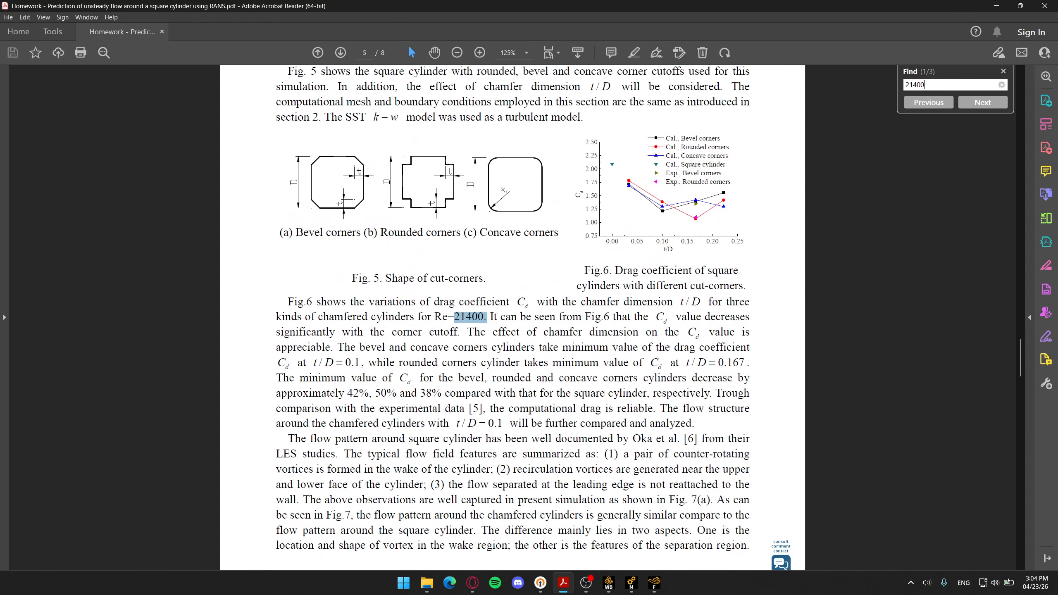
{"action": "left_click", "coordinate": [426, 320]}
{"action": "left_click_drag", "start_coordinate": [448, 317], "coordinate": [474, 317]}
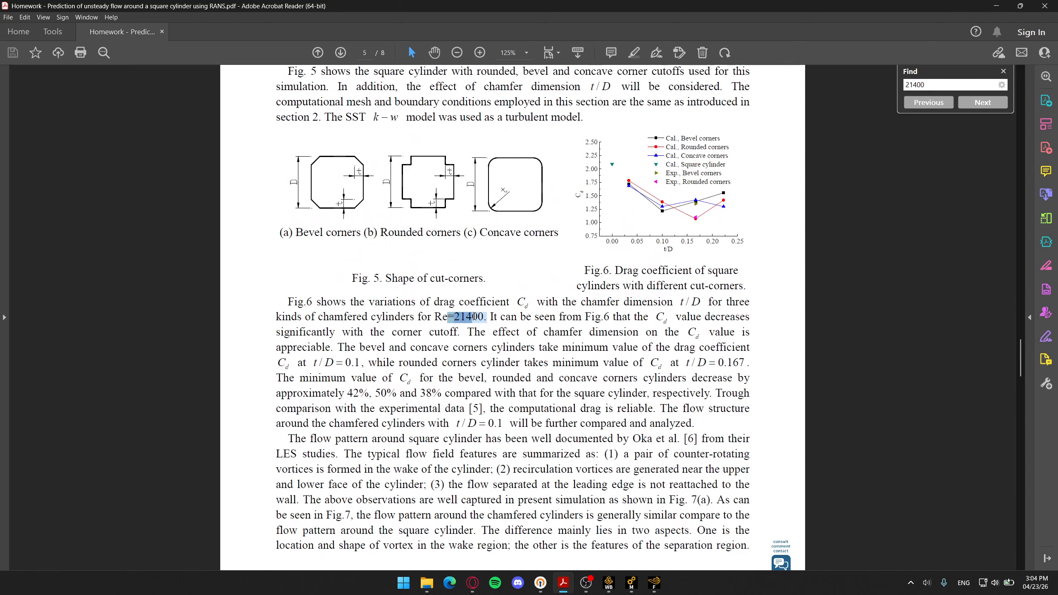
{"action": "double_click", "coordinate": [475, 316]}
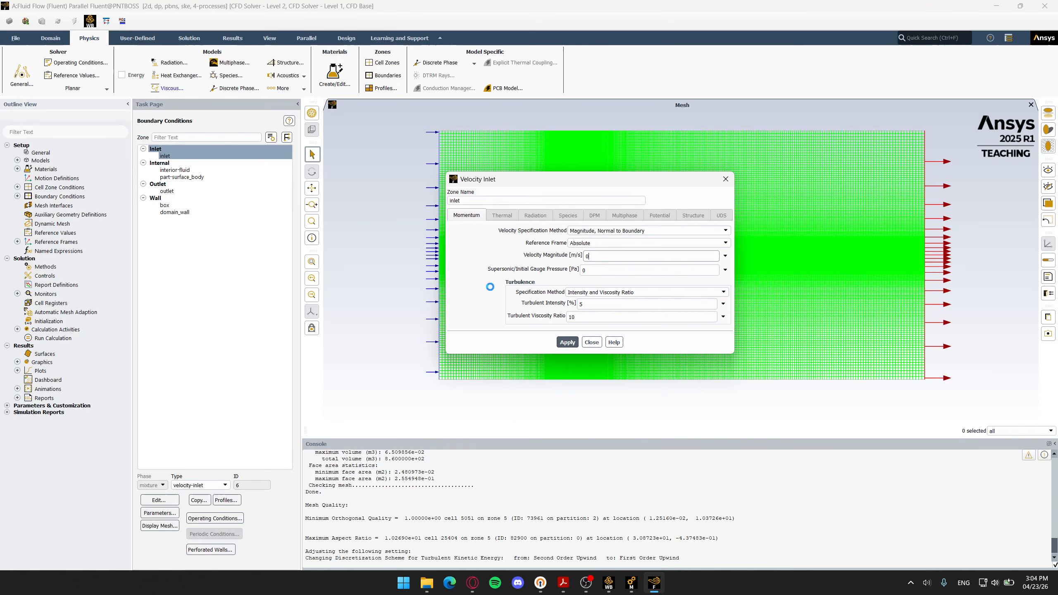
{"action": "left_click", "coordinate": [997, 6]}
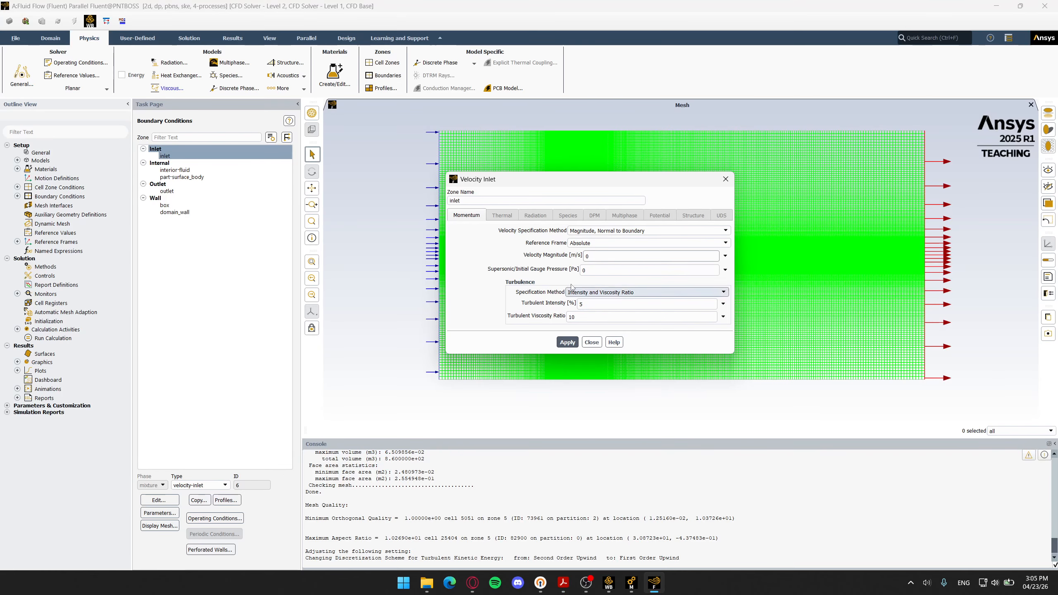
Step: Switch to the Reynolds Number Calculator in the browser and review its fluid density, dynamic viscosity and Reynolds number
{"action": "left_click", "coordinate": [596, 256]}
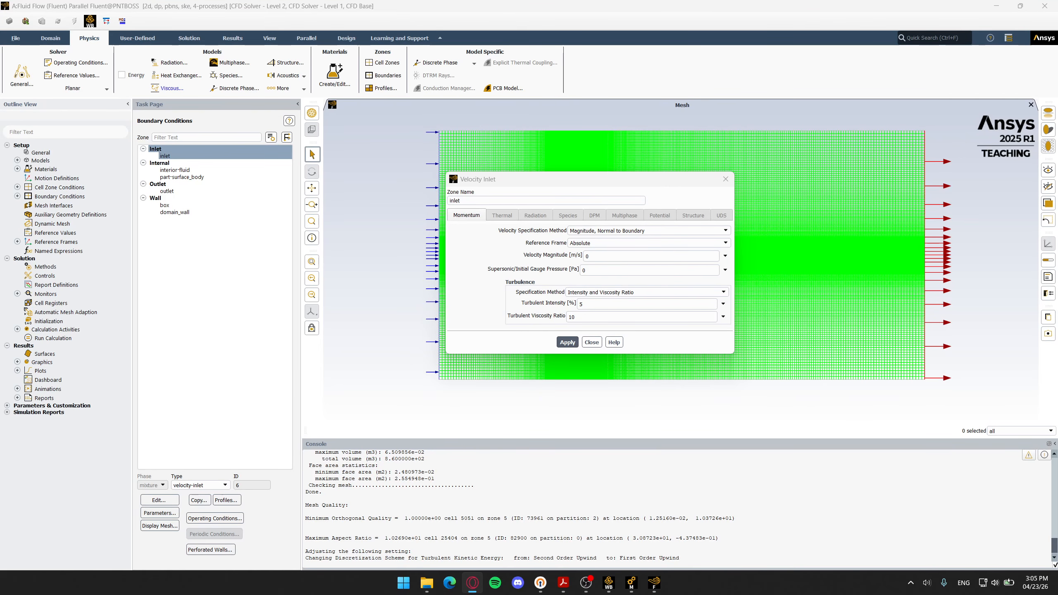
{"action": "left_click_drag", "start_coordinate": [578, 81], "coordinate": [669, 53]}
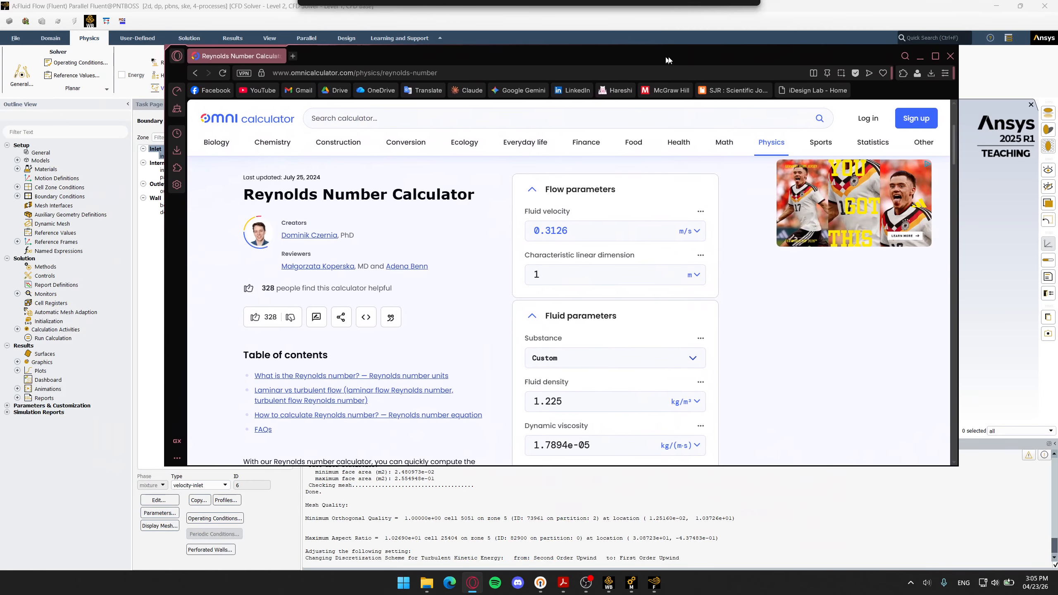
{"action": "scroll", "coordinate": [603, 231], "scroll_direction": "down", "scroll_amount": 3}
{"action": "scroll", "coordinate": [604, 232], "scroll_direction": "up", "scroll_amount": 3}
{"action": "scroll", "coordinate": [603, 232], "scroll_direction": "down", "scroll_amount": 3}
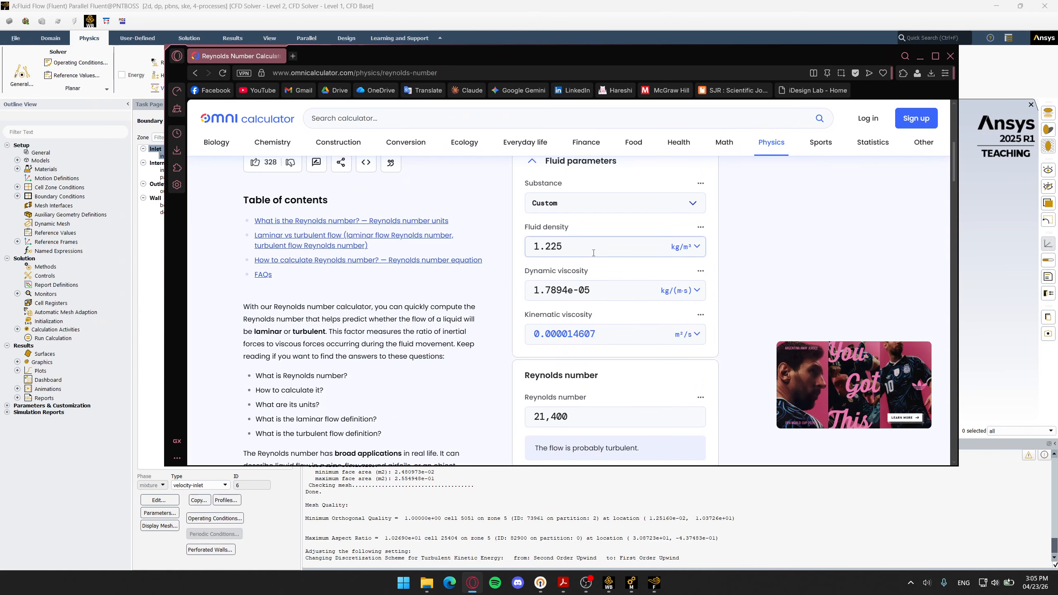
{"action": "scroll", "coordinate": [604, 232], "scroll_direction": "up", "scroll_amount": 1}
{"action": "scroll", "coordinate": [604, 232], "scroll_direction": "down", "scroll_amount": 1}
{"action": "left_click", "coordinate": [568, 299]}
{"action": "left_click_drag", "start_coordinate": [568, 299], "coordinate": [538, 304]}
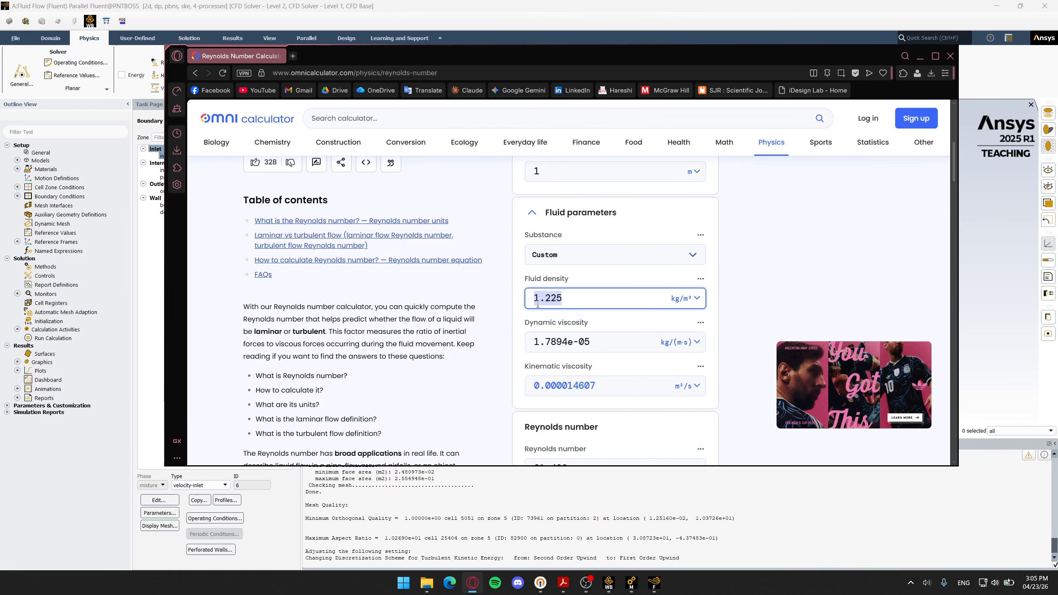
{"action": "left_click_drag", "start_coordinate": [598, 345], "coordinate": [532, 344]}
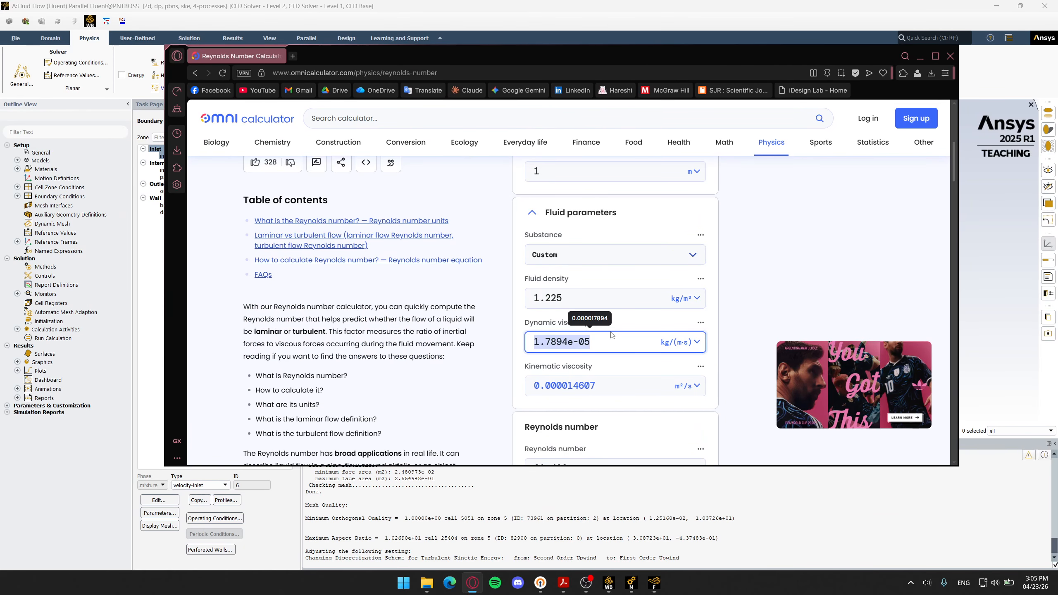
{"action": "left_click", "coordinate": [674, 324]}
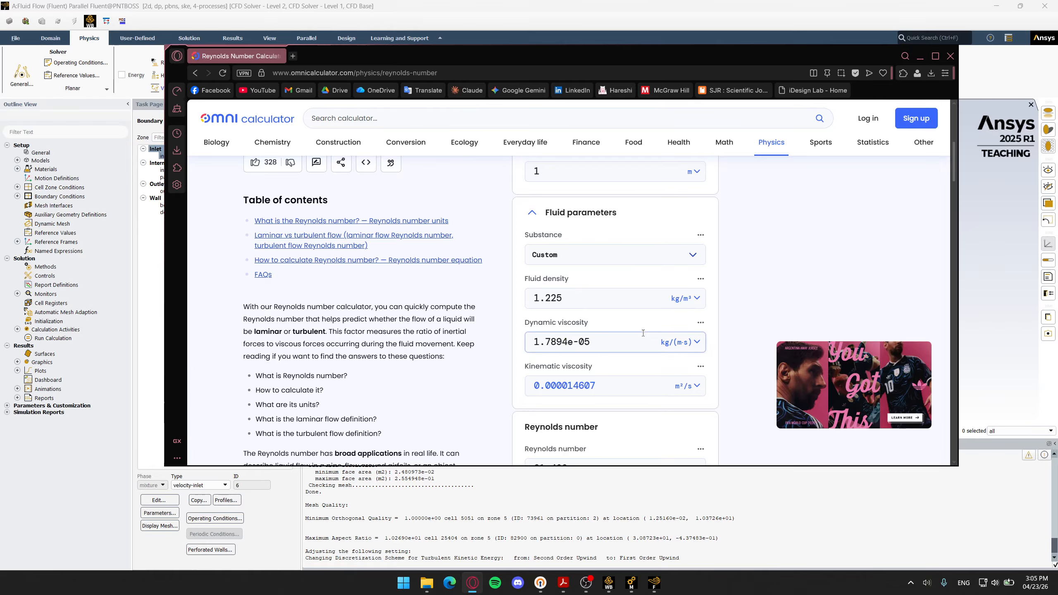
{"action": "scroll", "coordinate": [643, 333], "scroll_direction": "down", "scroll_amount": 2}
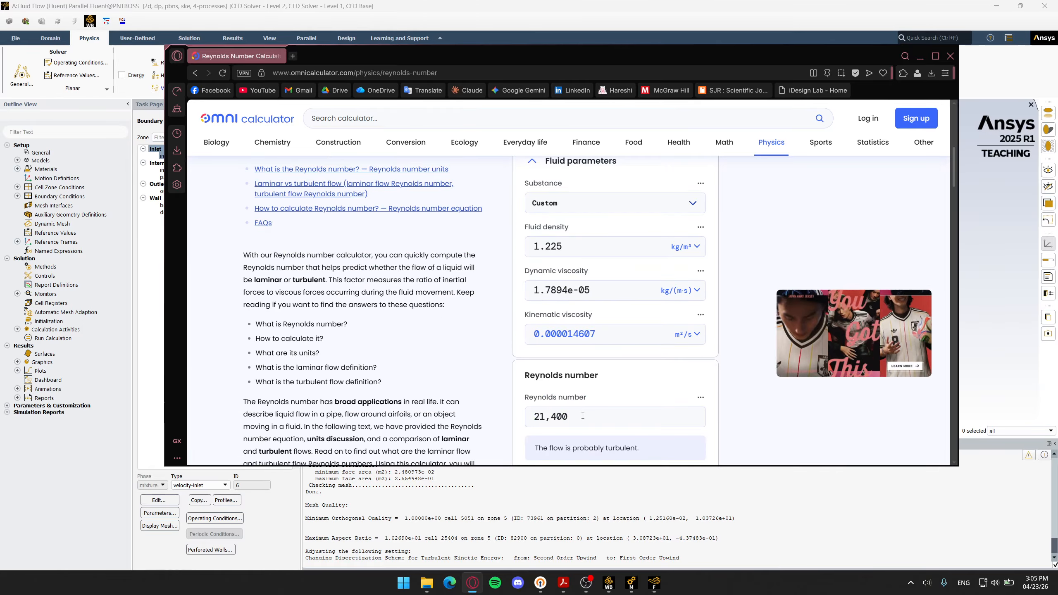
{"action": "left_click_drag", "start_coordinate": [569, 417], "coordinate": [447, 415]}
{"action": "left_click", "coordinate": [642, 387]}
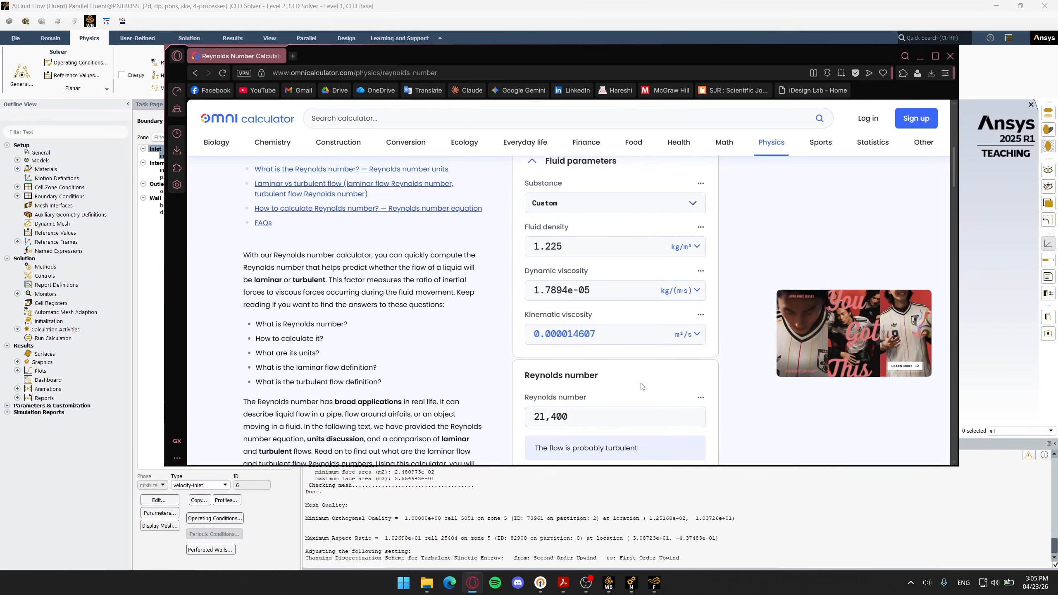
Step: Copy the calculator's fluid velocity into Fluent as the inlet's velocity magnitude, 0.3126 m/s, and apply it
{"action": "scroll", "coordinate": [644, 389], "scroll_direction": "up", "scroll_amount": 6}
{"action": "left_click_drag", "start_coordinate": [591, 333], "coordinate": [494, 336]}
{"action": "key", "text": "ctrl+c"}
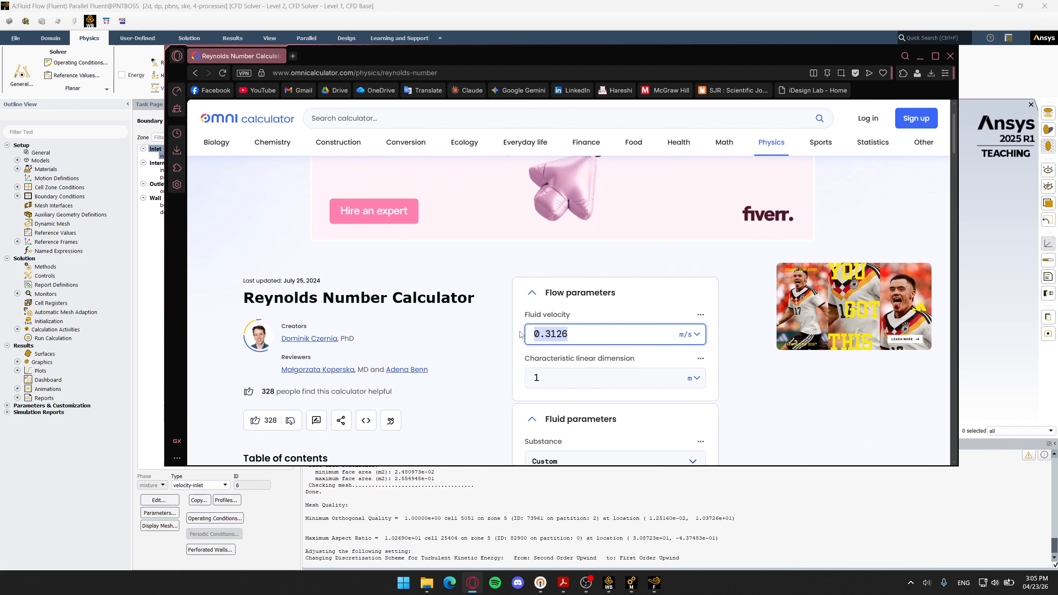
{"action": "key", "text": "alt+Tab"}
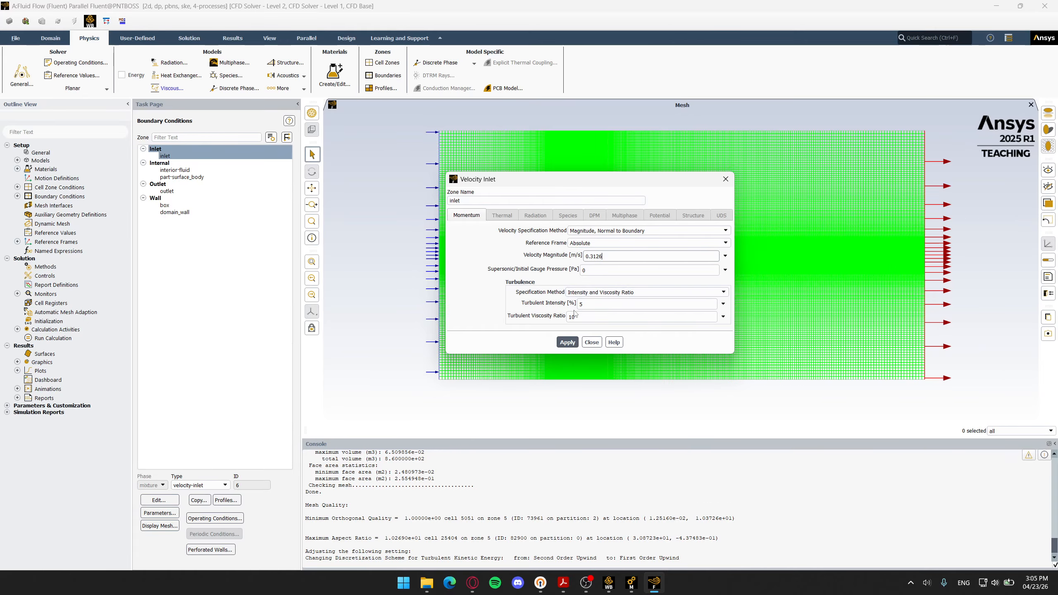
{"action": "key", "text": "ctrl+v"}
{"action": "key", "text": "Tab"}
{"action": "left_click", "coordinate": [565, 343]}
{"action": "left_click", "coordinate": [592, 343]}
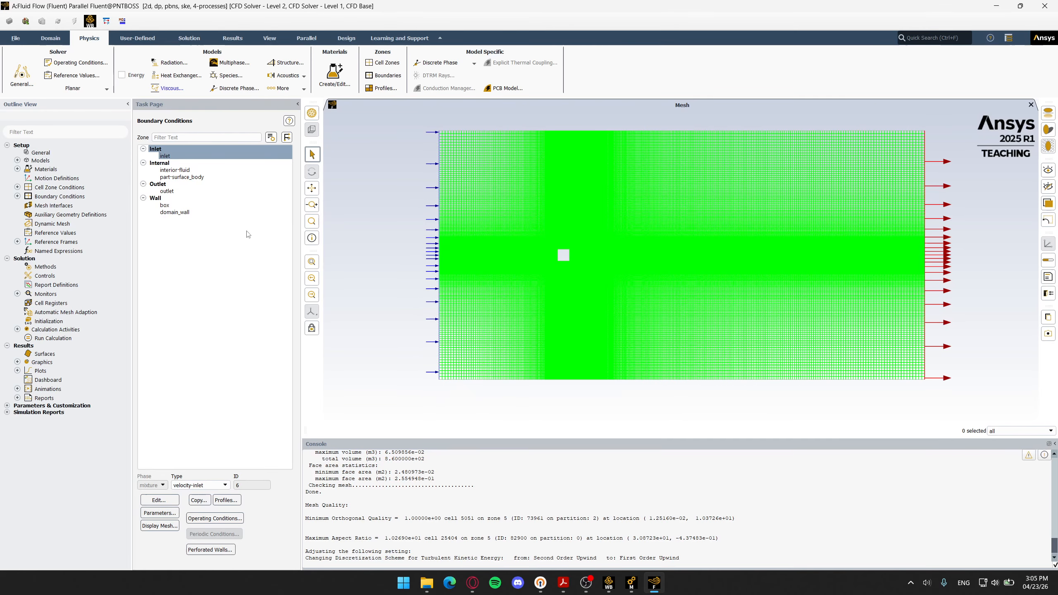
Step: Review the outlet zone's pressure-outlet momentum and backflow turbulence settings
{"action": "left_click", "coordinate": [211, 192]}
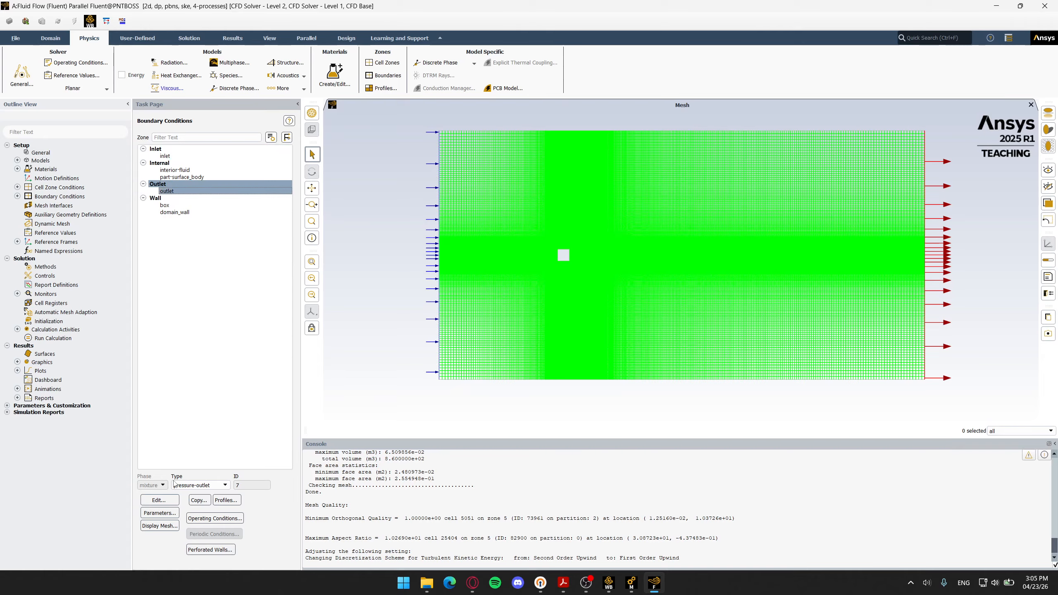
{"action": "left_click", "coordinate": [165, 500]}
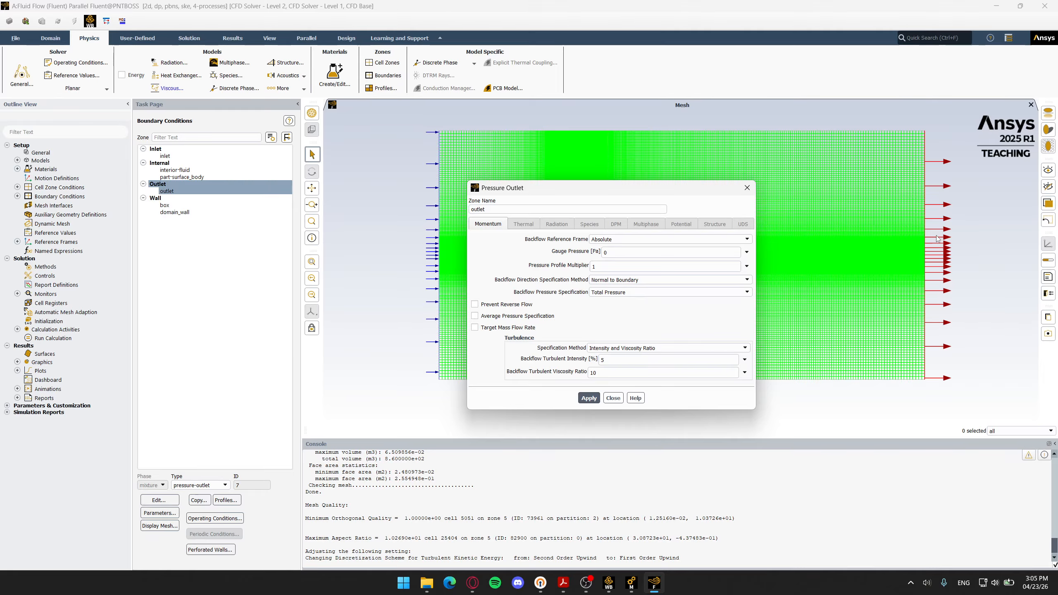
{"action": "left_click", "coordinate": [614, 398]}
Step: Review the wall motion, shear condition and roughness settings of the box and domain_wall zones
{"action": "left_click", "coordinate": [166, 205]}
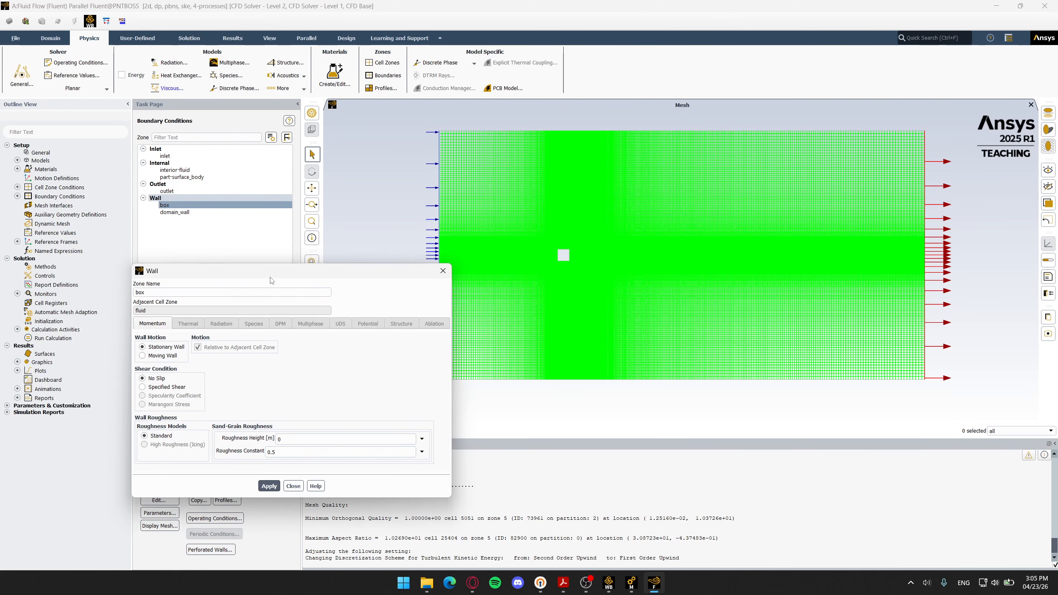
{"action": "left_click_drag", "start_coordinate": [271, 273], "coordinate": [698, 172]}
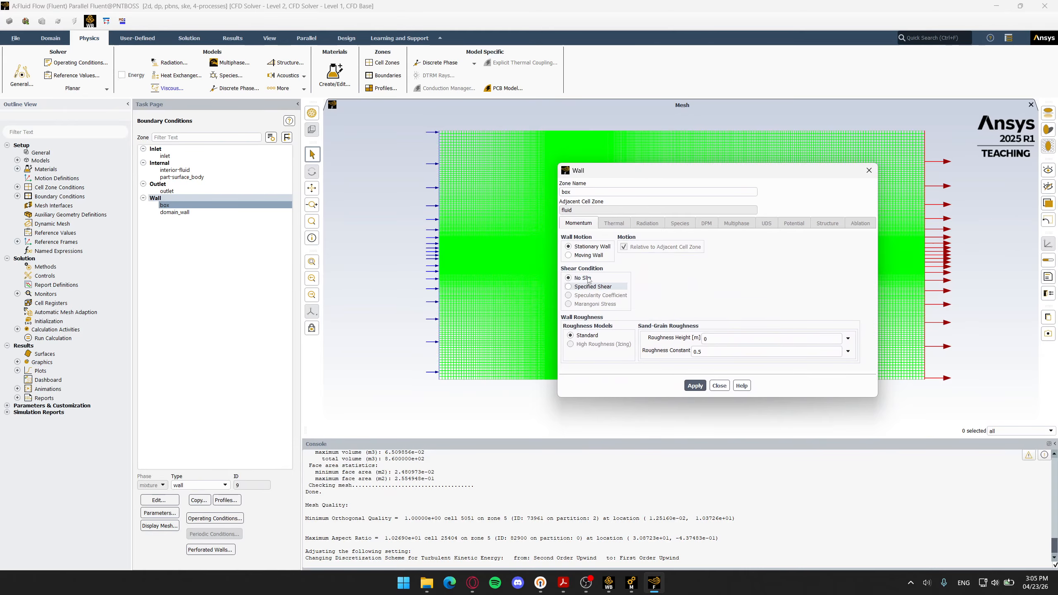
{"action": "left_click", "coordinate": [717, 388]}
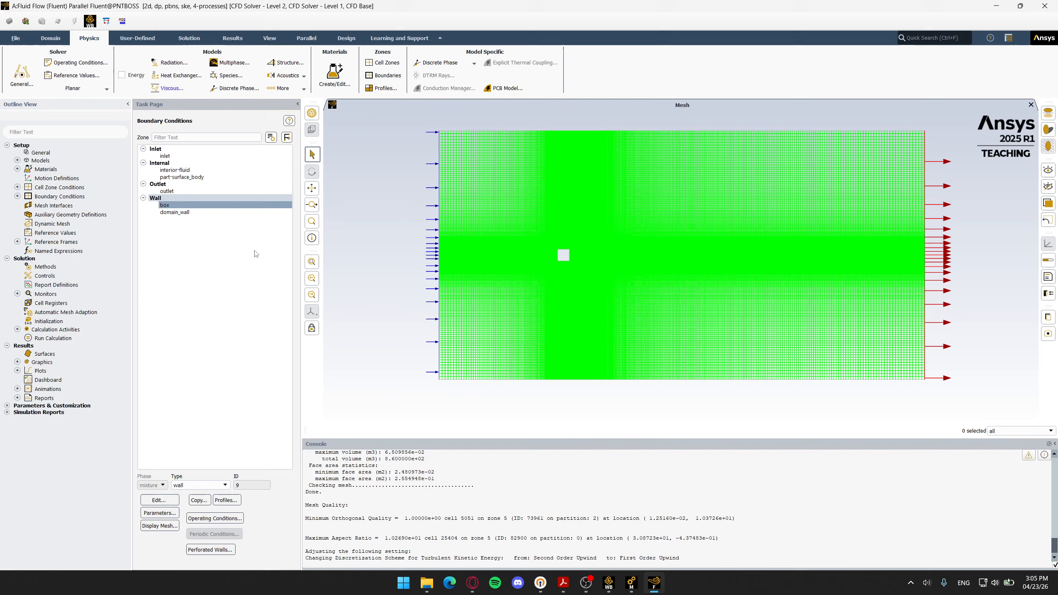
{"action": "left_click", "coordinate": [217, 213]}
{"action": "left_click", "coordinate": [160, 500]}
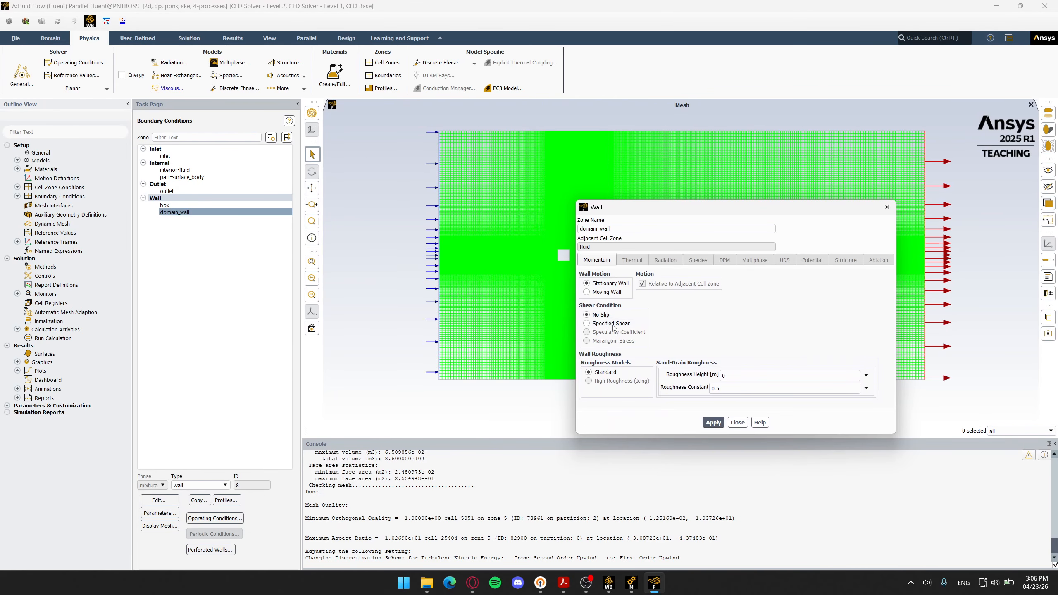
{"action": "left_click", "coordinate": [737, 423]}
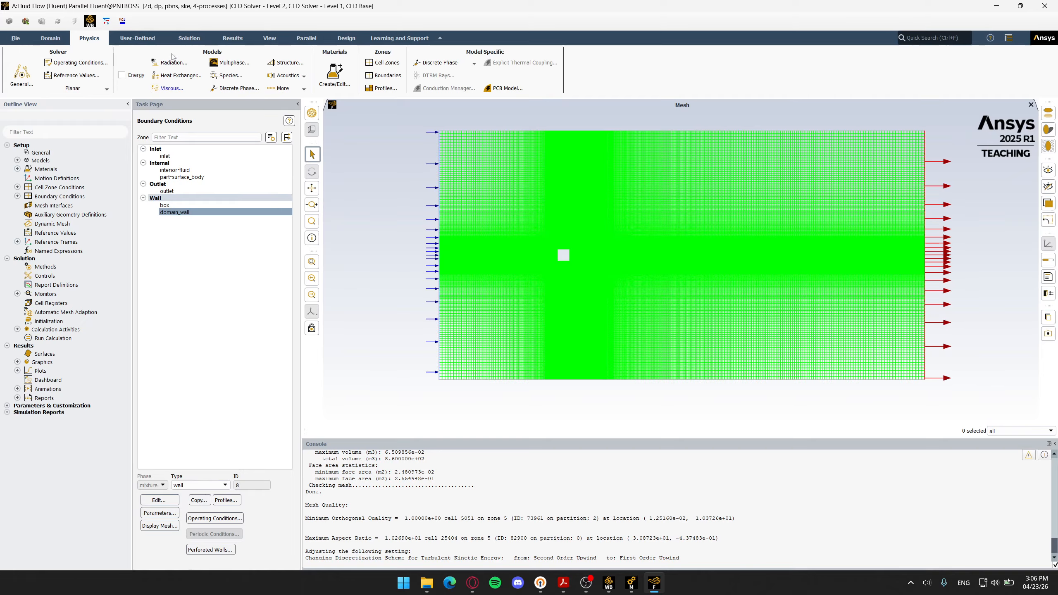
{"action": "left_click", "coordinate": [138, 38]}
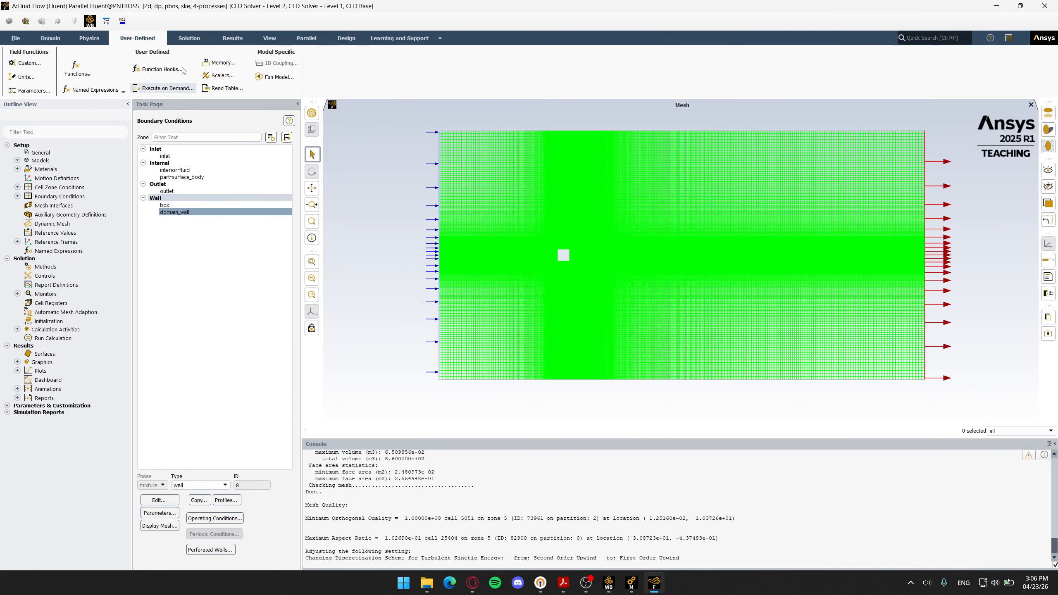
Step: Start a new drag force report definition and name it cd
{"action": "left_click", "coordinate": [186, 40]}
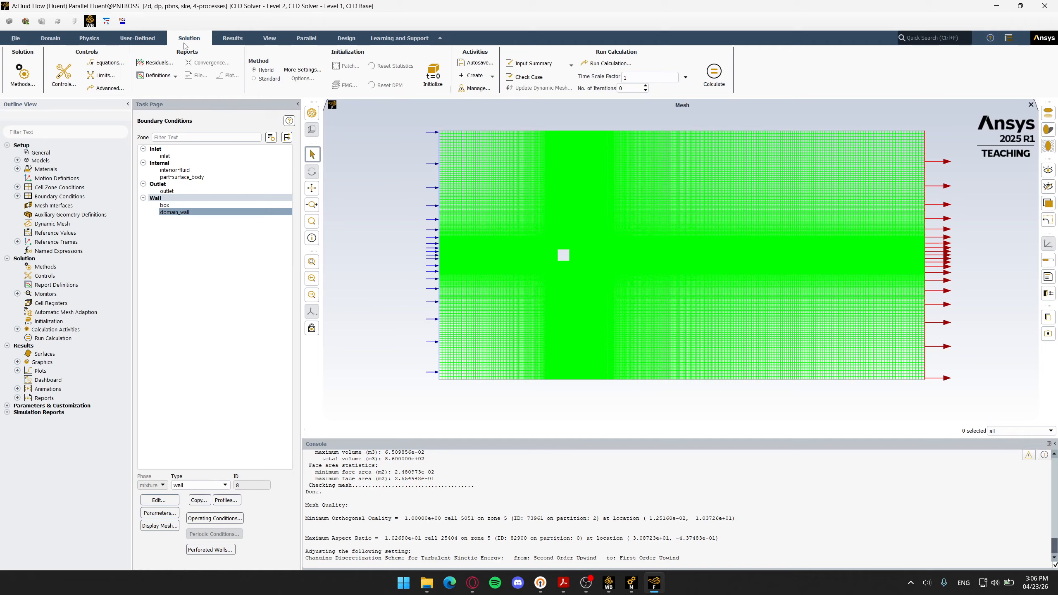
{"action": "left_click", "coordinate": [160, 77]}
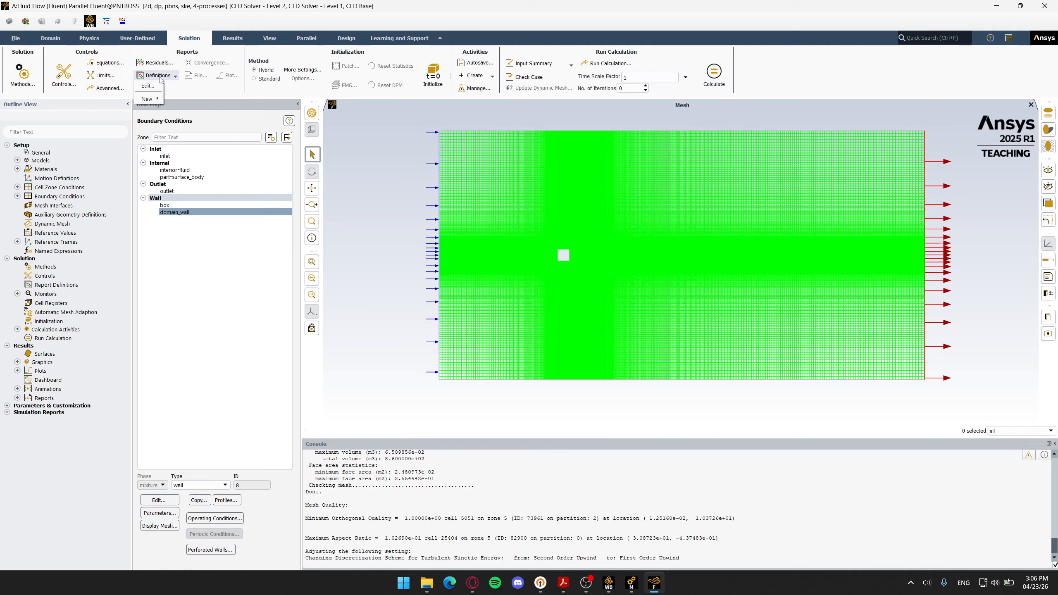
{"action": "mouse_move", "coordinate": [151, 100]}
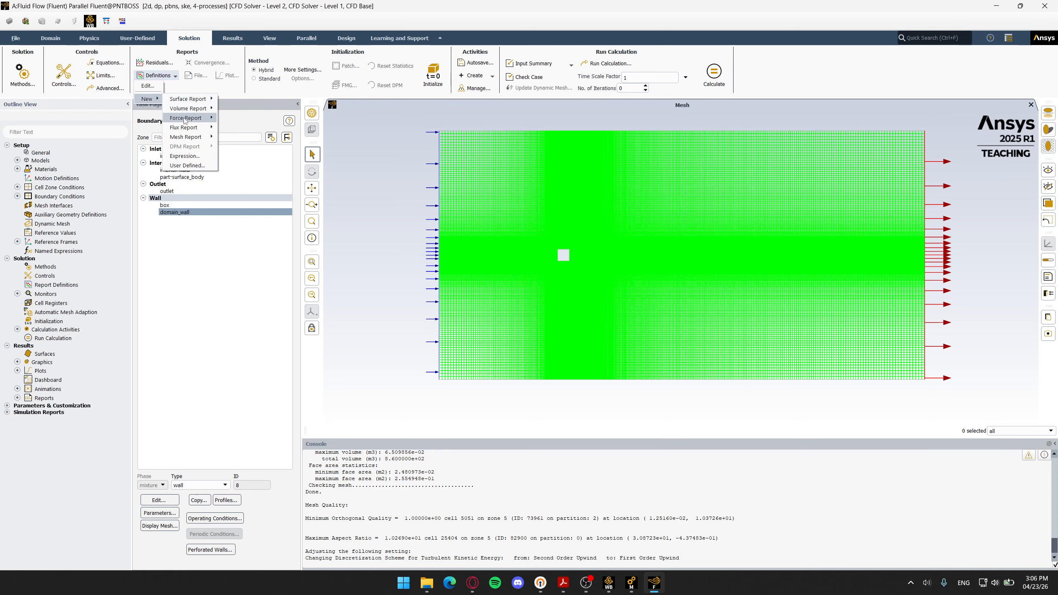
{"action": "mouse_move", "coordinate": [186, 120]}
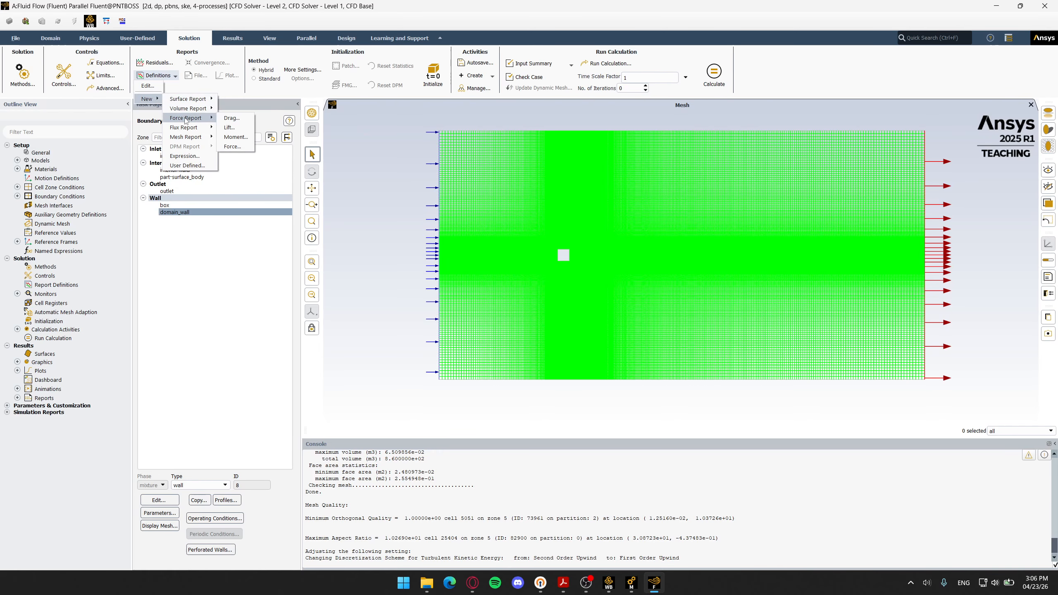
{"action": "left_click", "coordinate": [240, 121]}
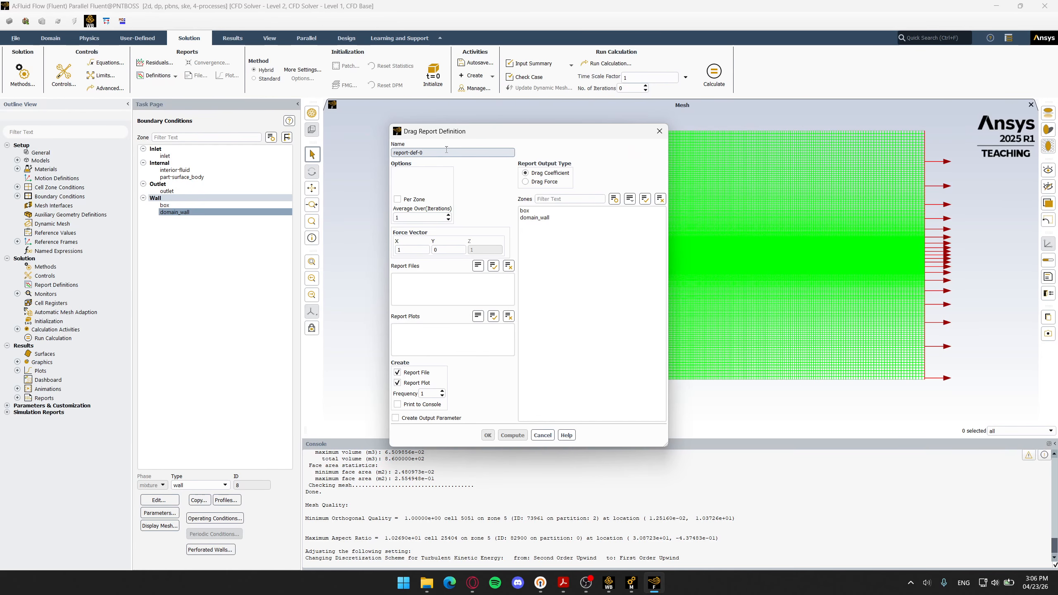
{"action": "double_click", "coordinate": [446, 150]}
{"action": "type", "text": "c"}
{"action": "key", "text": "ctrl+a"}
{"action": "key", "text": "BackSpace"}
{"action": "type", "text": "cd"}
Step: Assign the box zone to the drag coefficient report and create it with a report file and plot
{"action": "left_click_drag", "start_coordinate": [561, 133], "coordinate": [639, 125]}
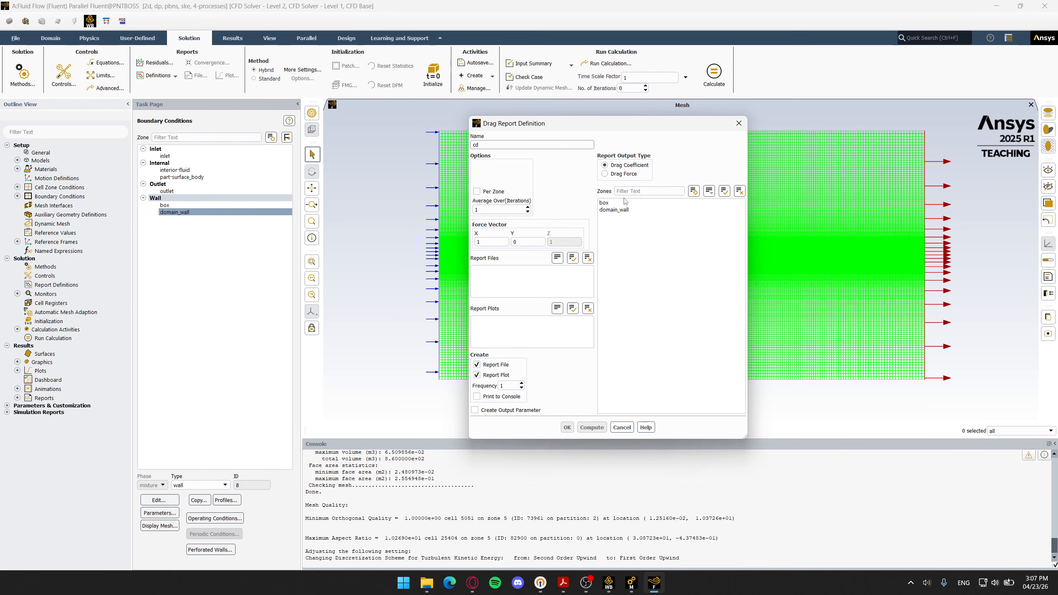
{"action": "left_click_drag", "start_coordinate": [603, 124], "coordinate": [742, 117]}
{"action": "left_click", "coordinate": [752, 197]}
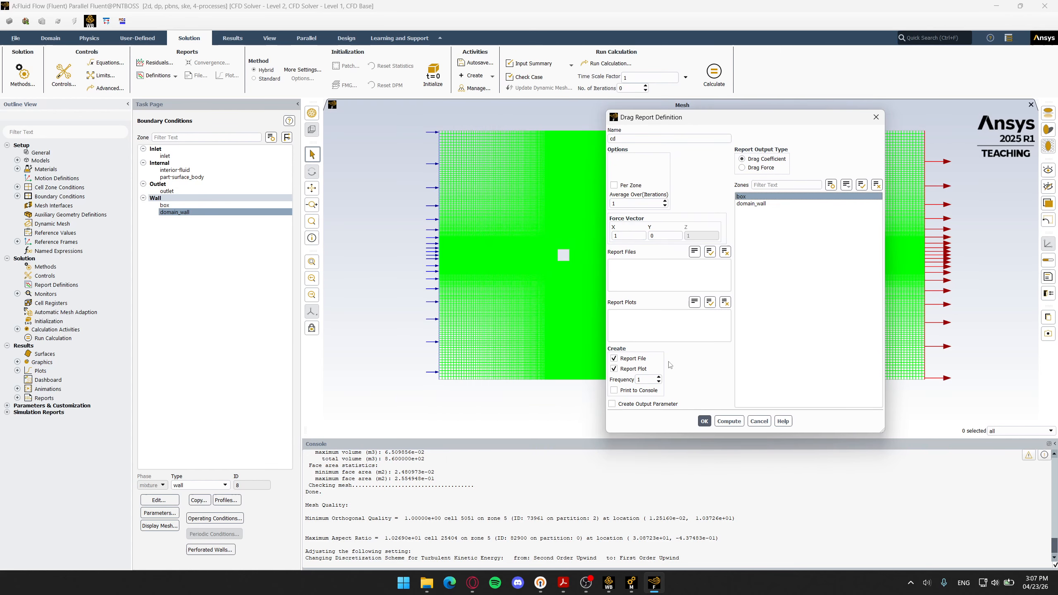
{"action": "left_click", "coordinate": [705, 421]}
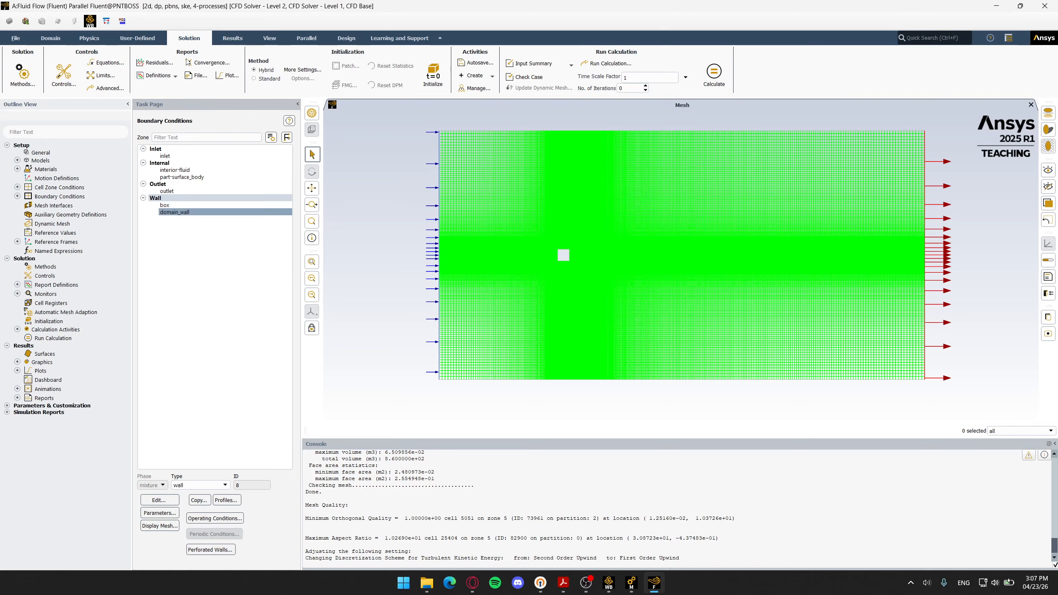
Step: Create a lift coefficient report definition named cl for the box zone, with a report file and plot
{"action": "left_click", "coordinate": [165, 78]}
{"action": "mouse_move", "coordinate": [154, 100]}
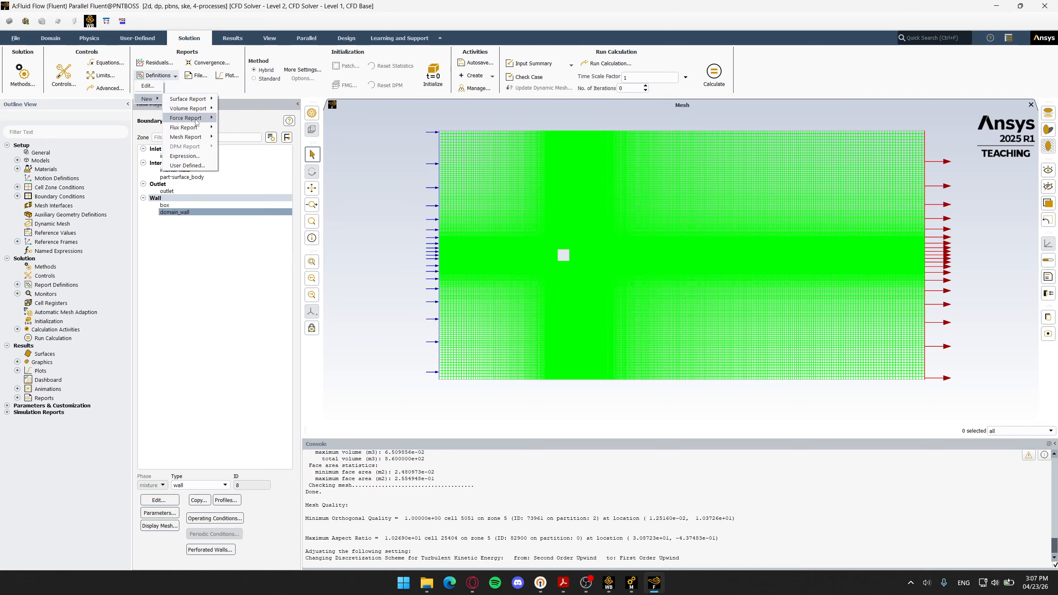
{"action": "mouse_move", "coordinate": [186, 118]}
{"action": "left_click", "coordinate": [235, 129]}
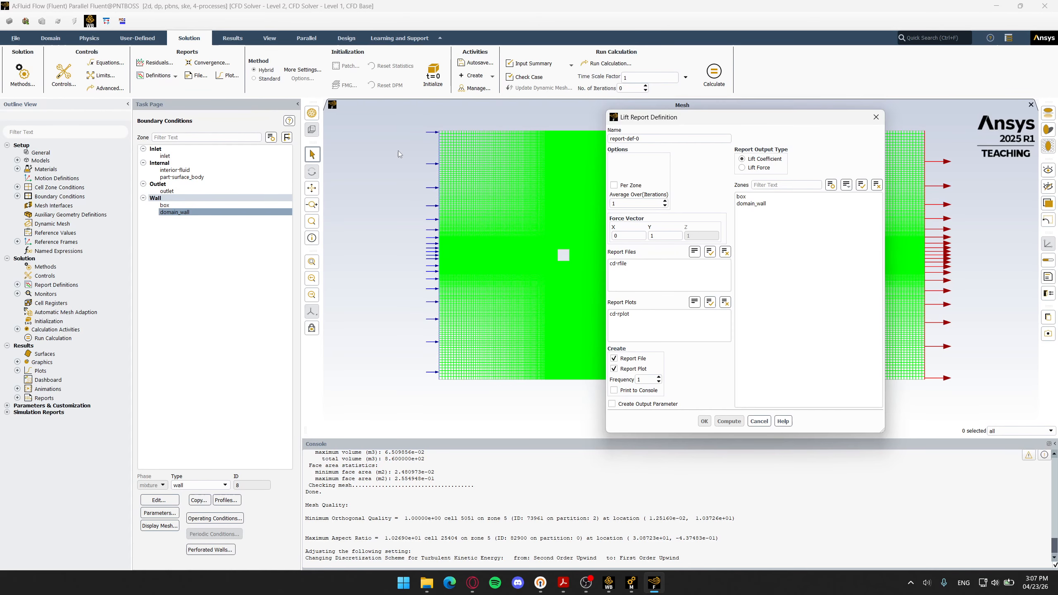
{"action": "triple_click", "coordinate": [667, 139]}
{"action": "type", "text": "cl"}
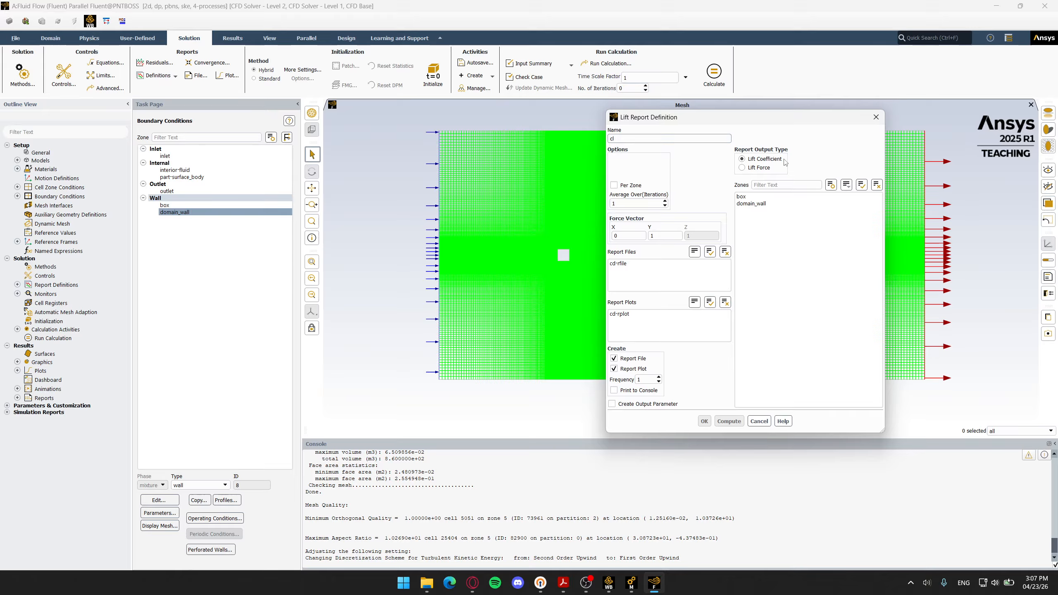
{"action": "left_click", "coordinate": [745, 197]}
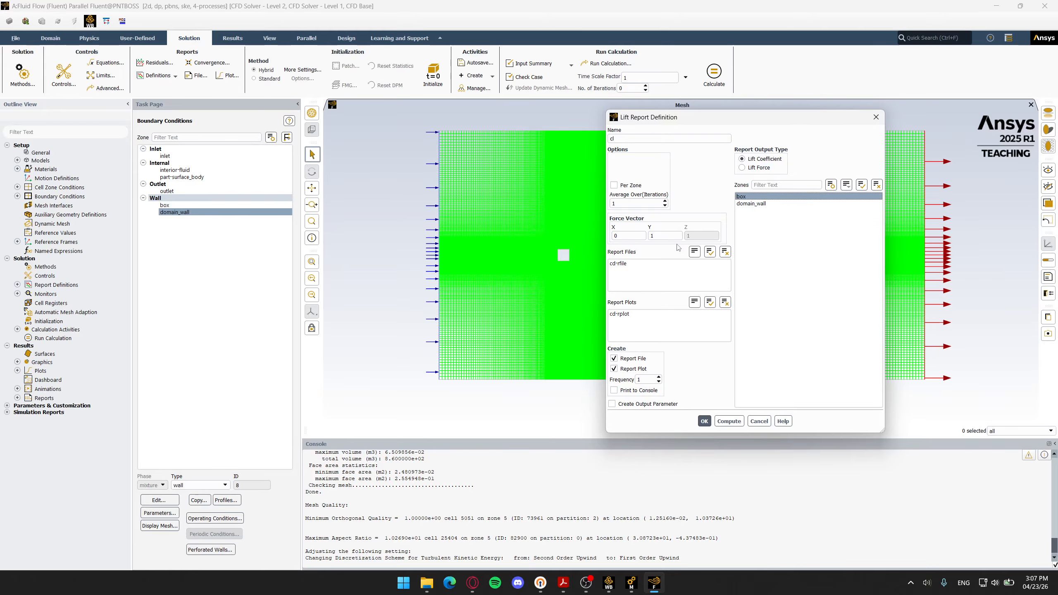
{"action": "left_click_drag", "start_coordinate": [703, 128], "coordinate": [804, 148]}
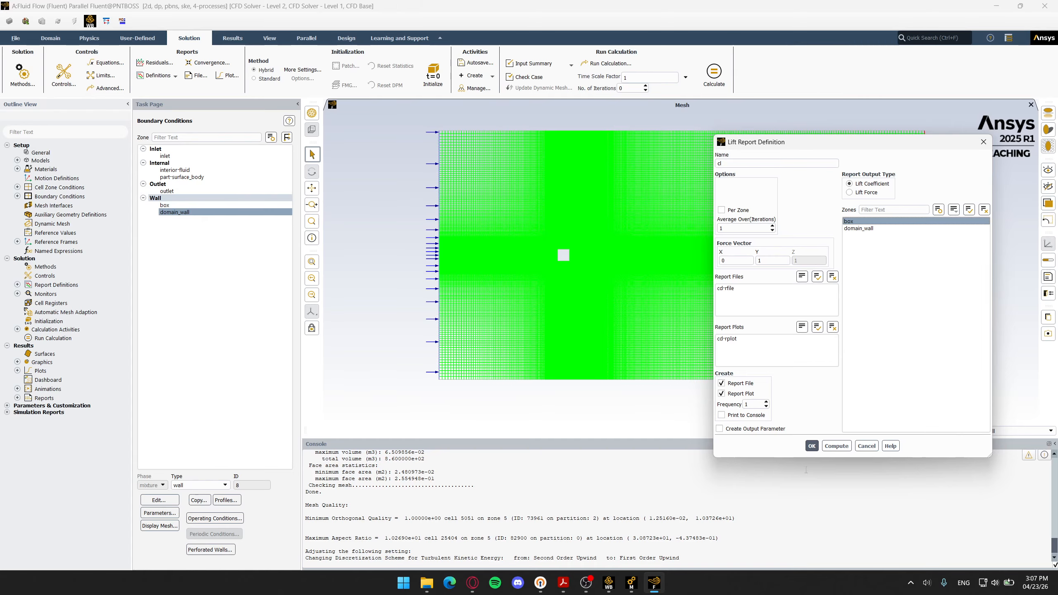
{"action": "left_click", "coordinate": [811, 446]}
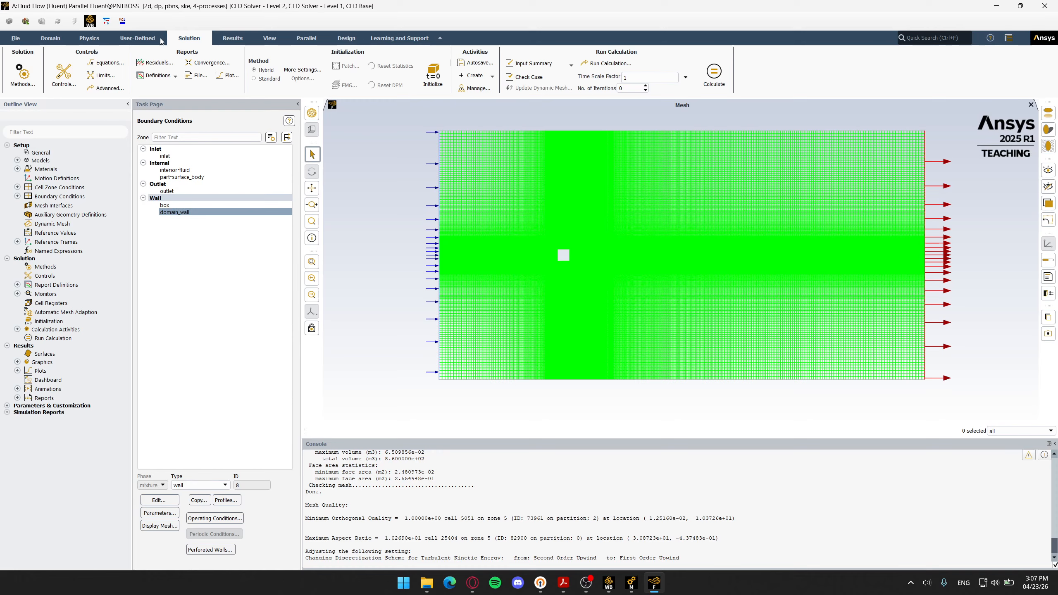
Step: Compute the reference values from the inlet and set the reference zone to fluid
{"action": "left_click", "coordinate": [138, 39]}
{"action": "left_click", "coordinate": [94, 39]}
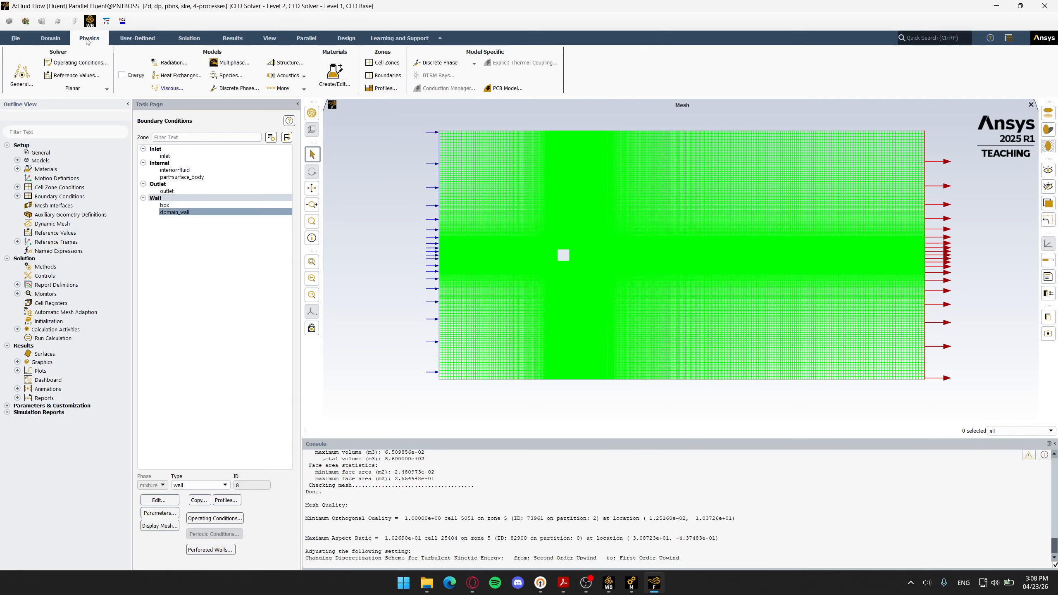
{"action": "left_click", "coordinate": [69, 77]}
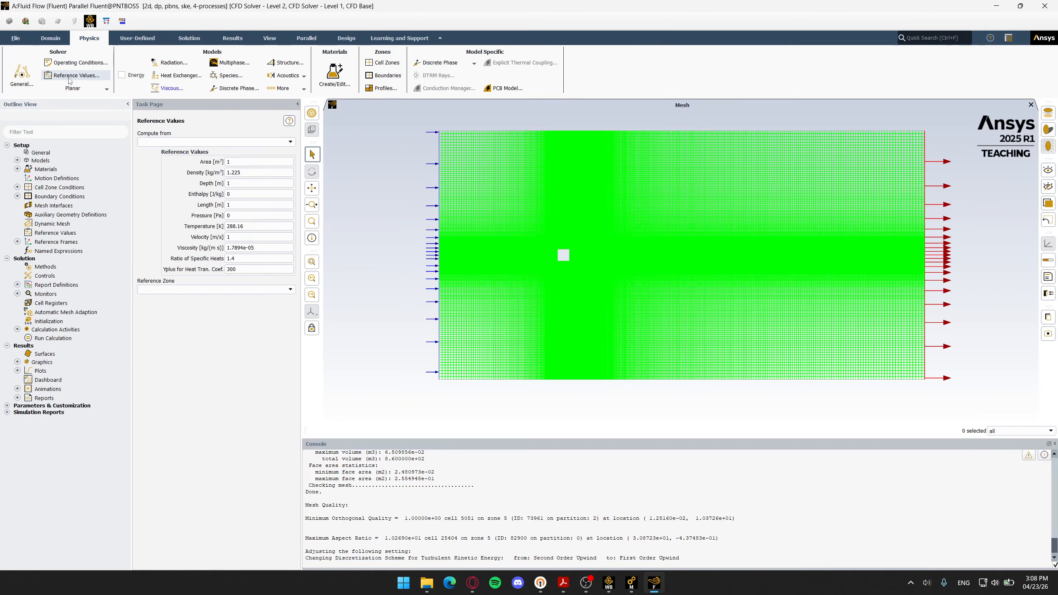
{"action": "left_click", "coordinate": [290, 142]}
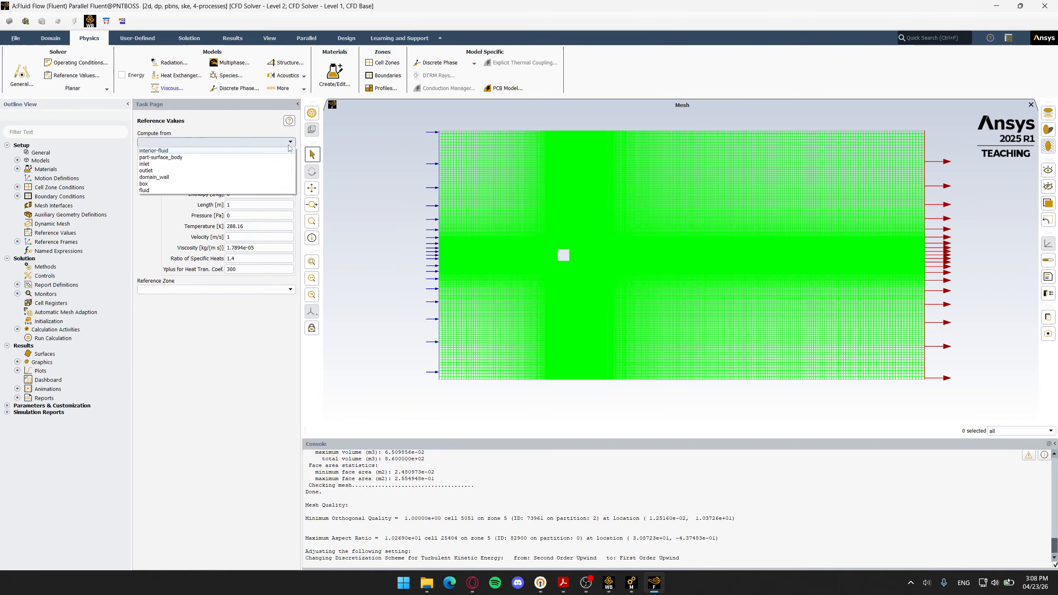
{"action": "left_click", "coordinate": [267, 164]}
{"action": "left_click", "coordinate": [290, 289]}
{"action": "left_click", "coordinate": [277, 304]}
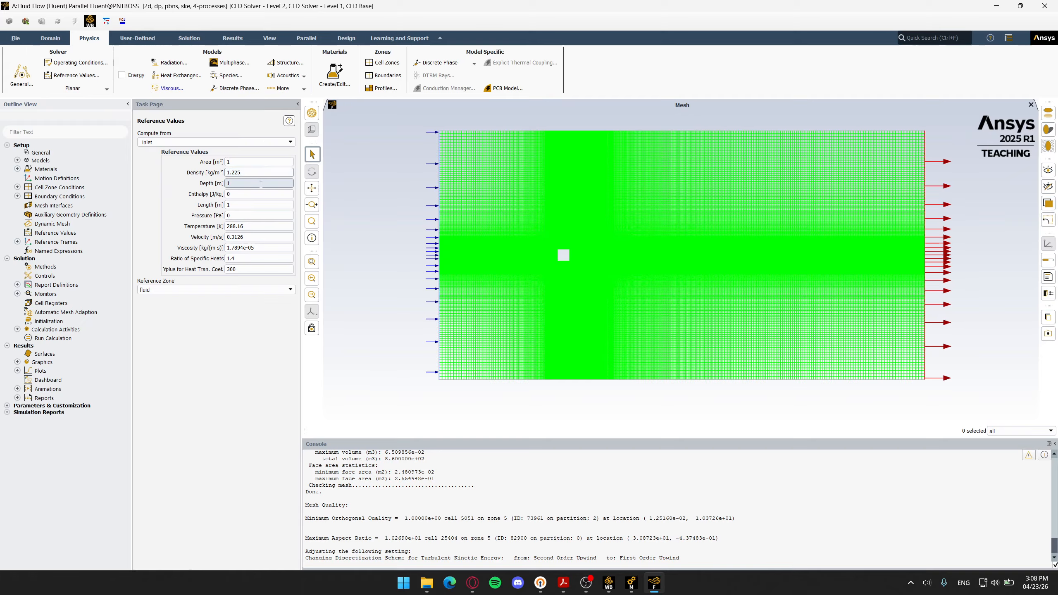
{"action": "left_click", "coordinate": [256, 205]}
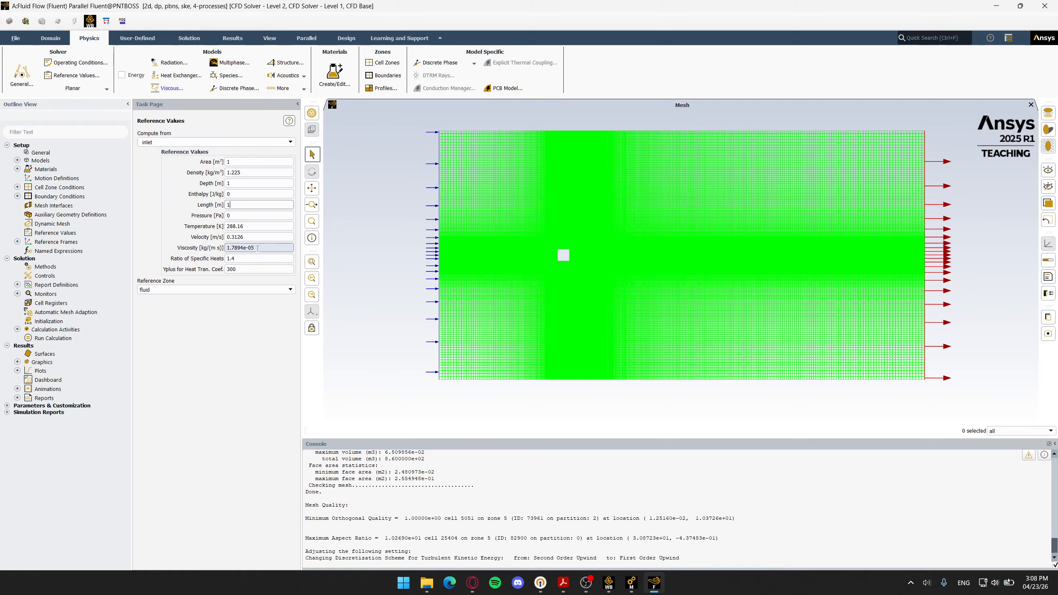
{"action": "left_click", "coordinate": [257, 237]}
{"action": "left_click", "coordinate": [259, 290]}
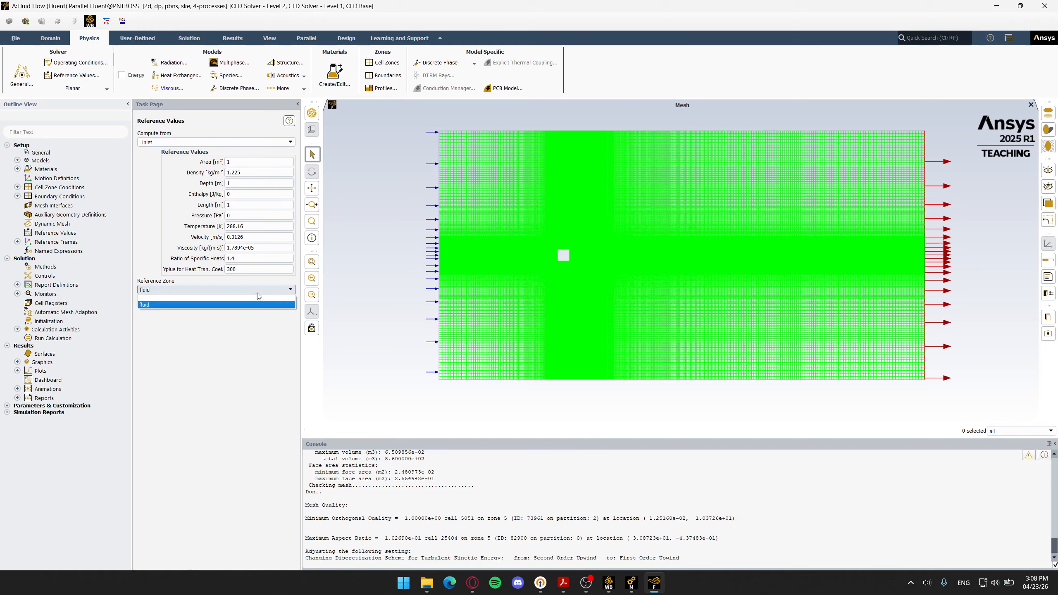
{"action": "left_click", "coordinate": [259, 298]}
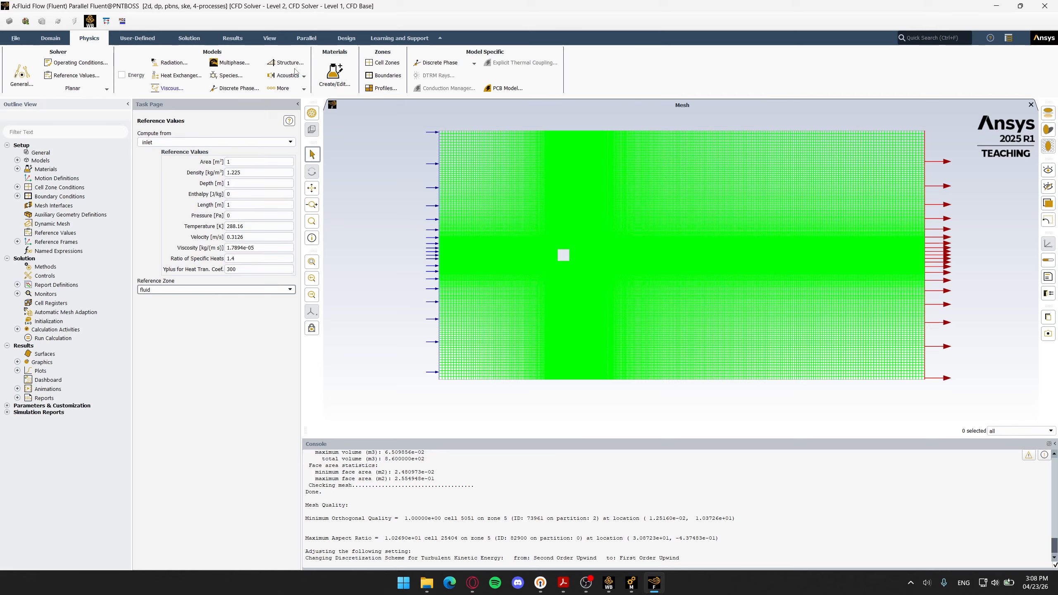
Step: Open the solution methods settings
{"action": "left_click", "coordinate": [199, 39]}
{"action": "left_click", "coordinate": [231, 38]}
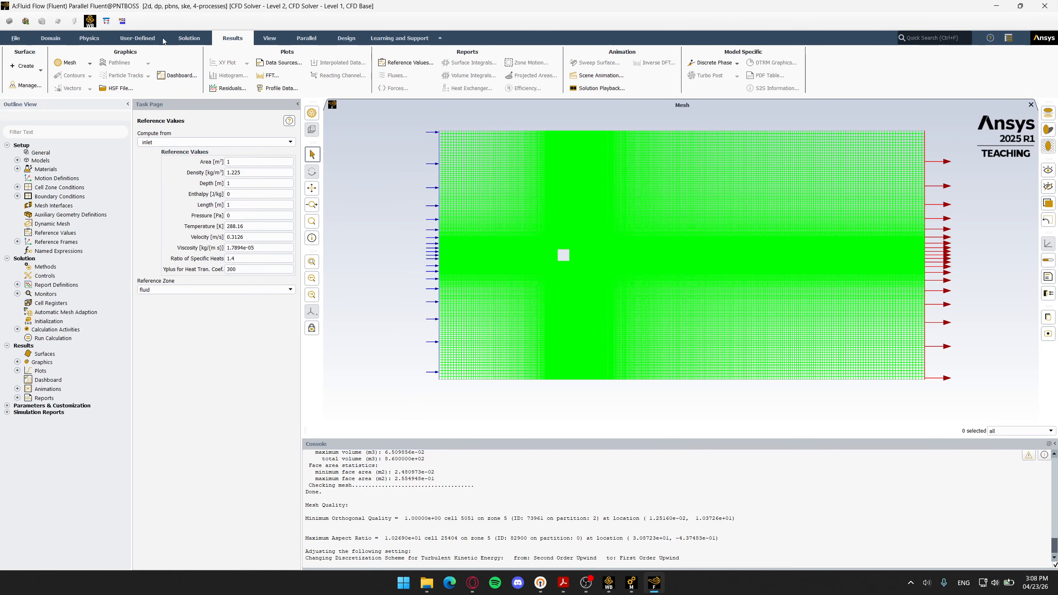
{"action": "left_click", "coordinate": [162, 39]}
{"action": "left_click", "coordinate": [173, 39]}
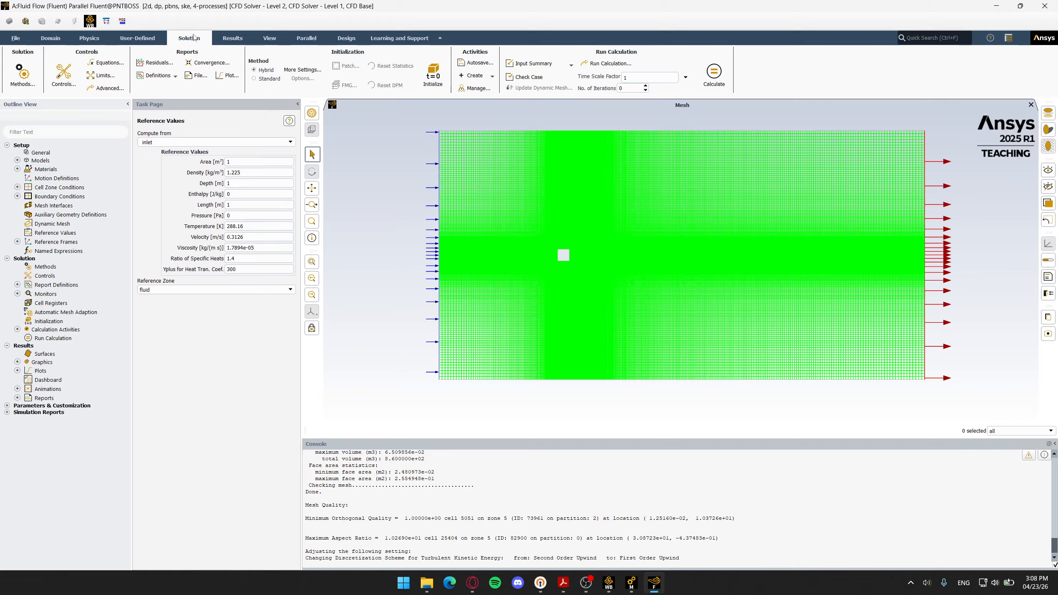
{"action": "left_click", "coordinate": [23, 75]}
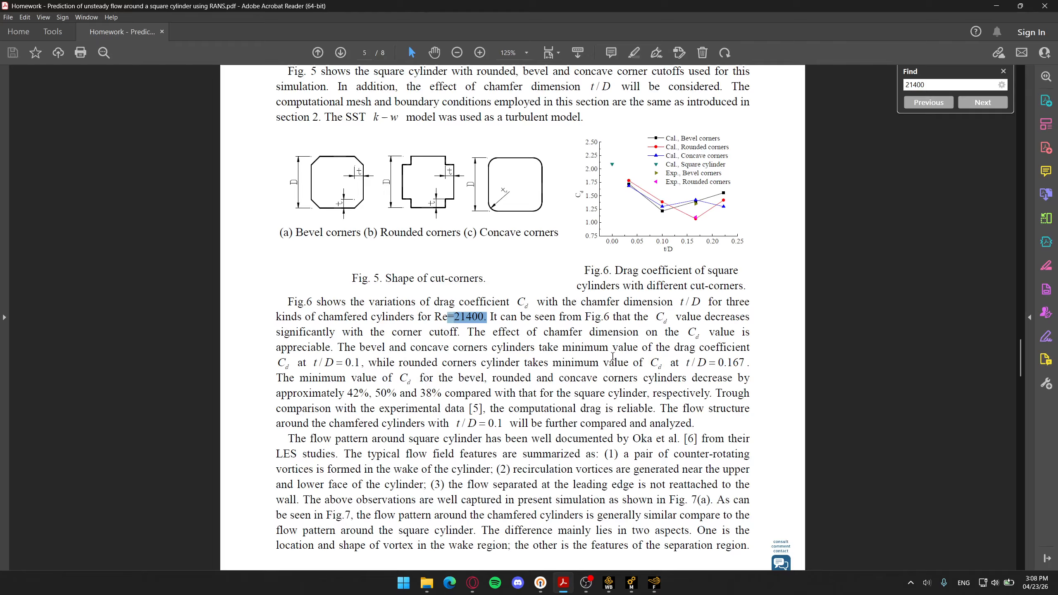
Step: Switch to the paper in Acrobat Reader, search for "Simple" and read the numerical methods passage on discretization and solution algorithm
{"action": "scroll", "coordinate": [638, 434], "scroll_direction": "up", "scroll_amount": 15}
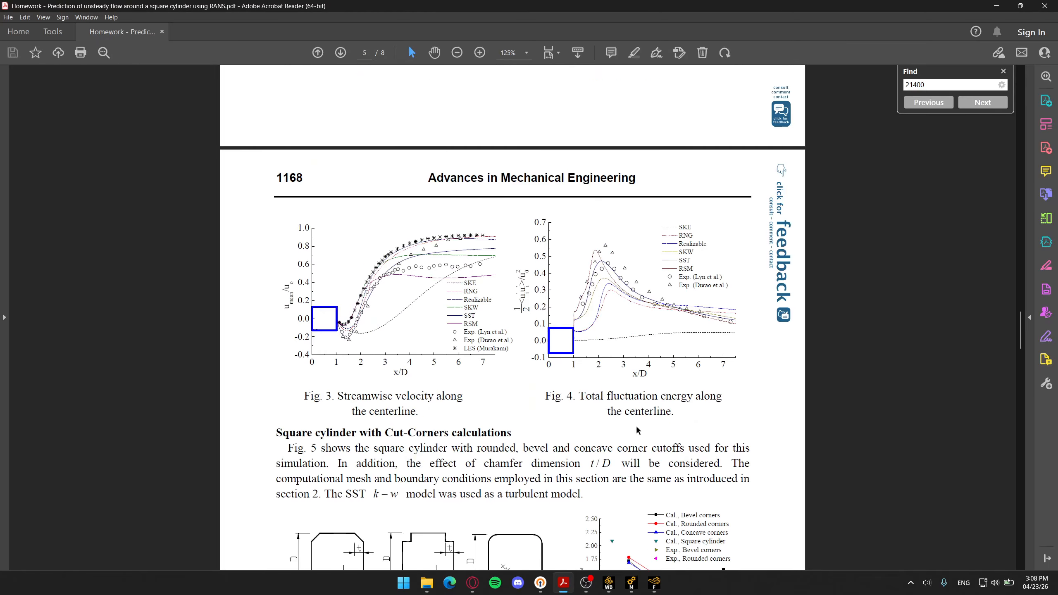
{"action": "scroll", "coordinate": [637, 434], "scroll_direction": "up", "scroll_amount": 3}
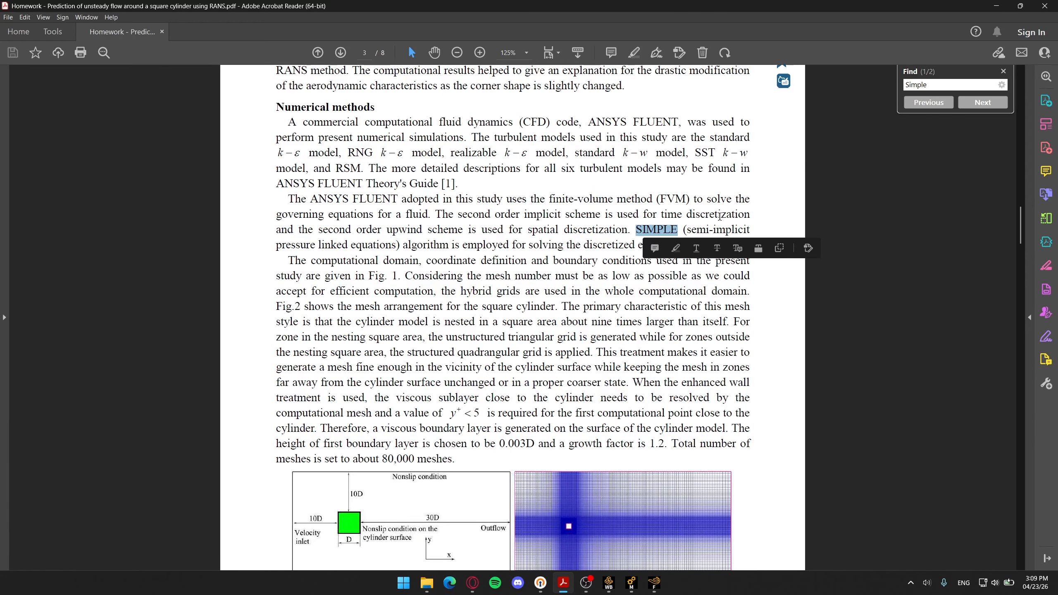
{"action": "left_click_drag", "start_coordinate": [342, 245], "coordinate": [355, 239]}
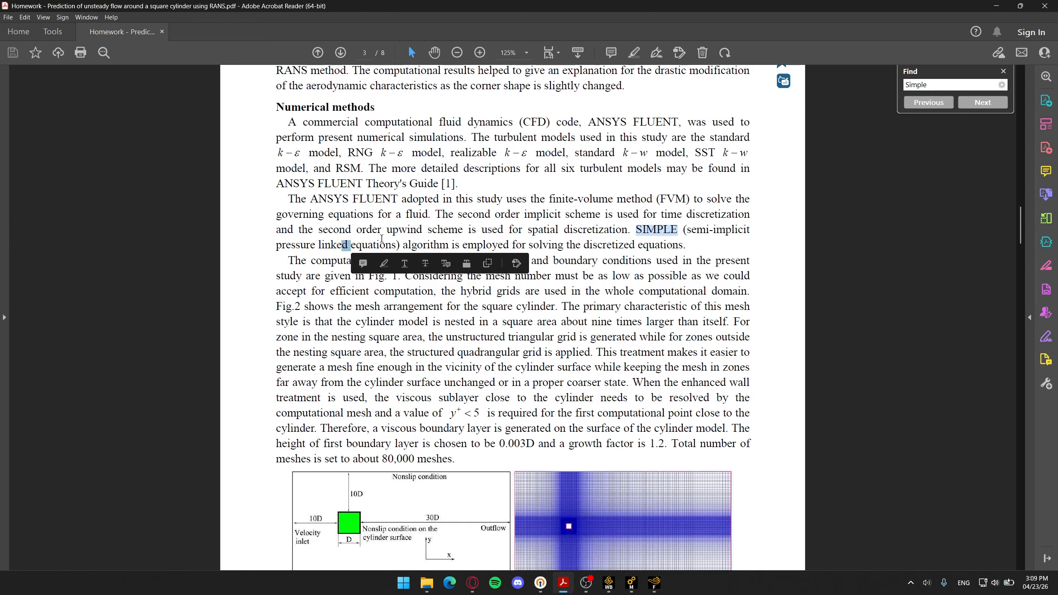
{"action": "left_click", "coordinate": [661, 245]}
Step: Switch back to Fluent and set the pressure-velocity coupling scheme to SIMPLE
{"action": "key", "text": "alt+Tab"}
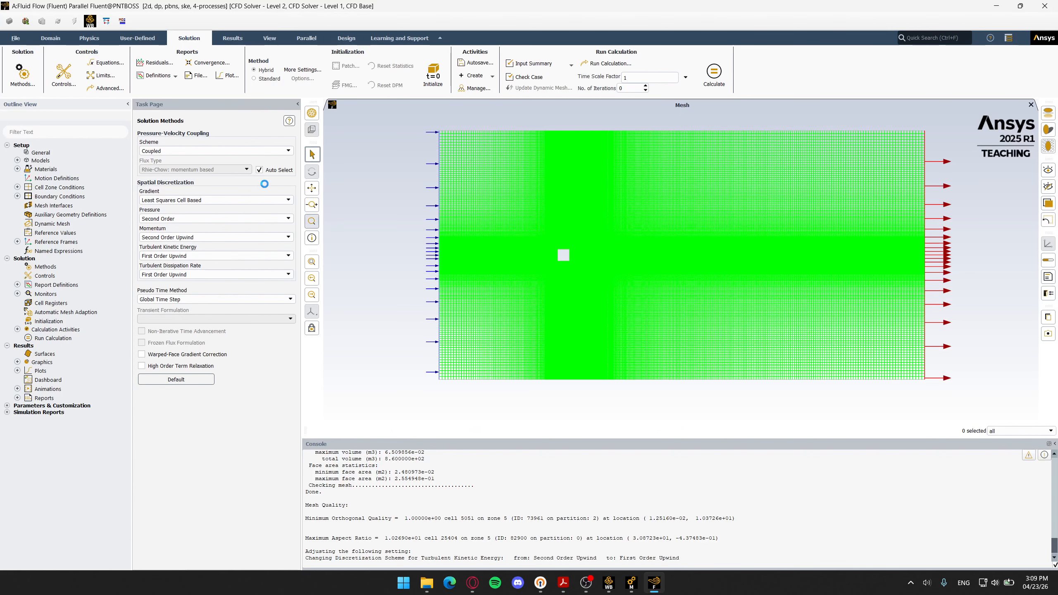
{"action": "left_click", "coordinate": [185, 151]}
{"action": "left_click", "coordinate": [182, 160]}
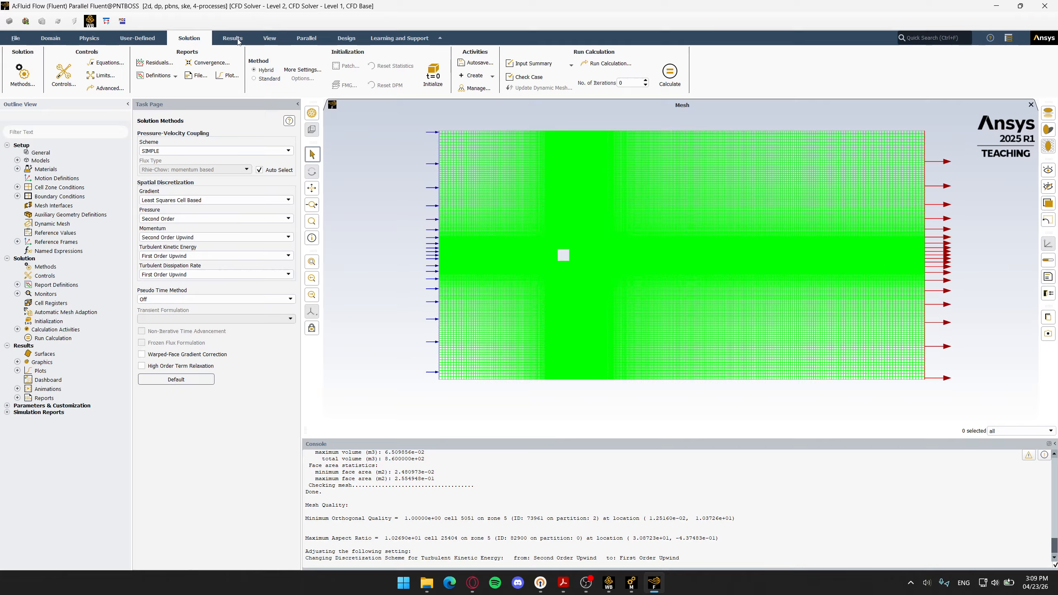
Step: Initialize the solution with the Hybrid method and review the initialization iterations and scalar residuals in the console
{"action": "left_click", "coordinate": [437, 72]}
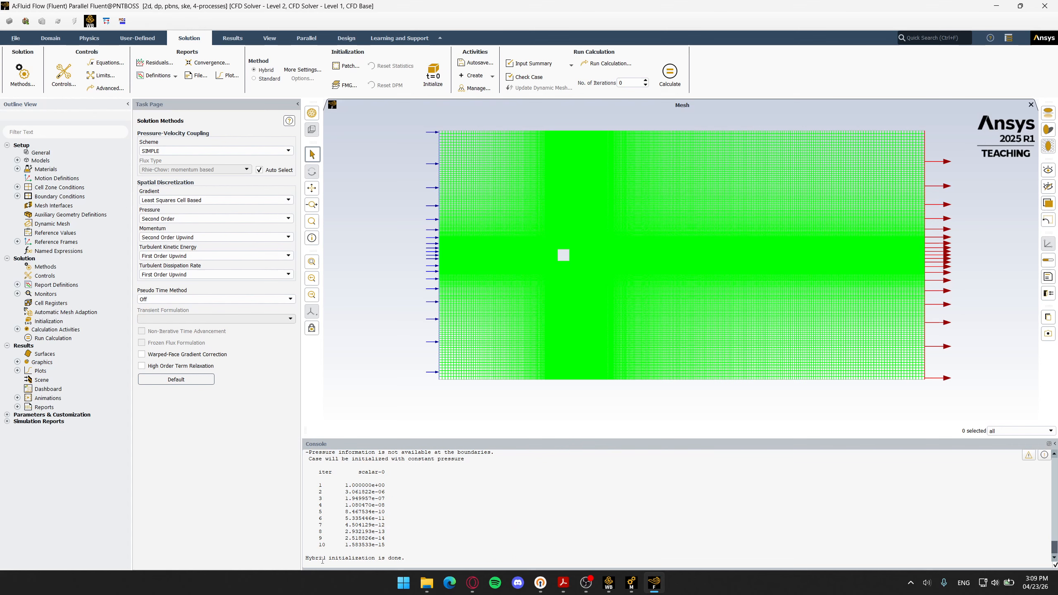
{"action": "left_click_drag", "start_coordinate": [322, 558], "coordinate": [342, 486]}
{"action": "left_click_drag", "start_coordinate": [385, 544], "coordinate": [347, 546]}
{"action": "left_click", "coordinate": [346, 546]}
{"action": "left_click", "coordinate": [380, 493]}
{"action": "left_click", "coordinate": [424, 531]}
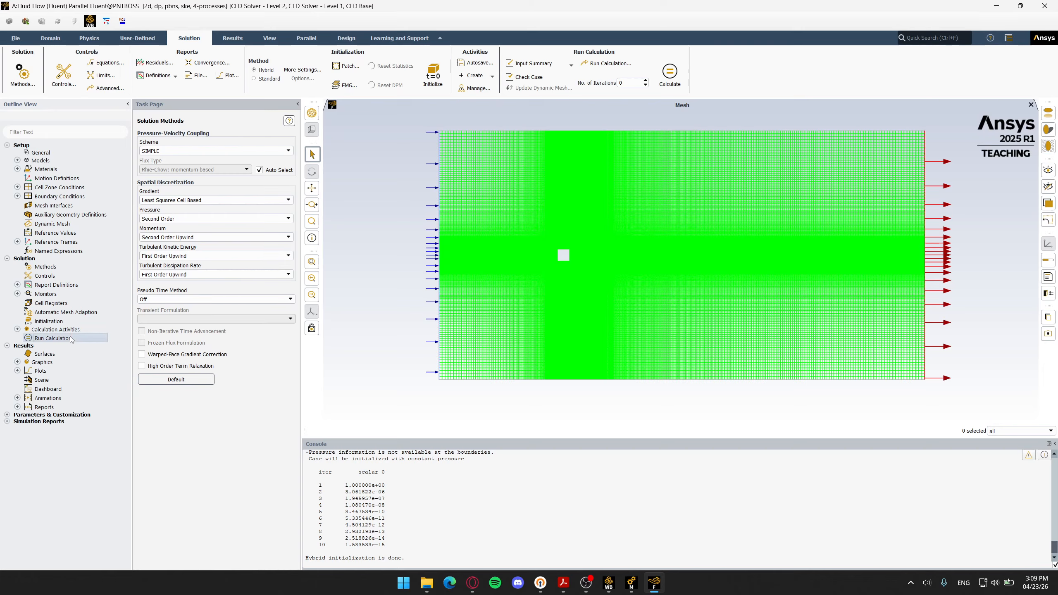
Step: Set the number of iterations to 300 and run the calculation
{"action": "double_click", "coordinate": [54, 338]}
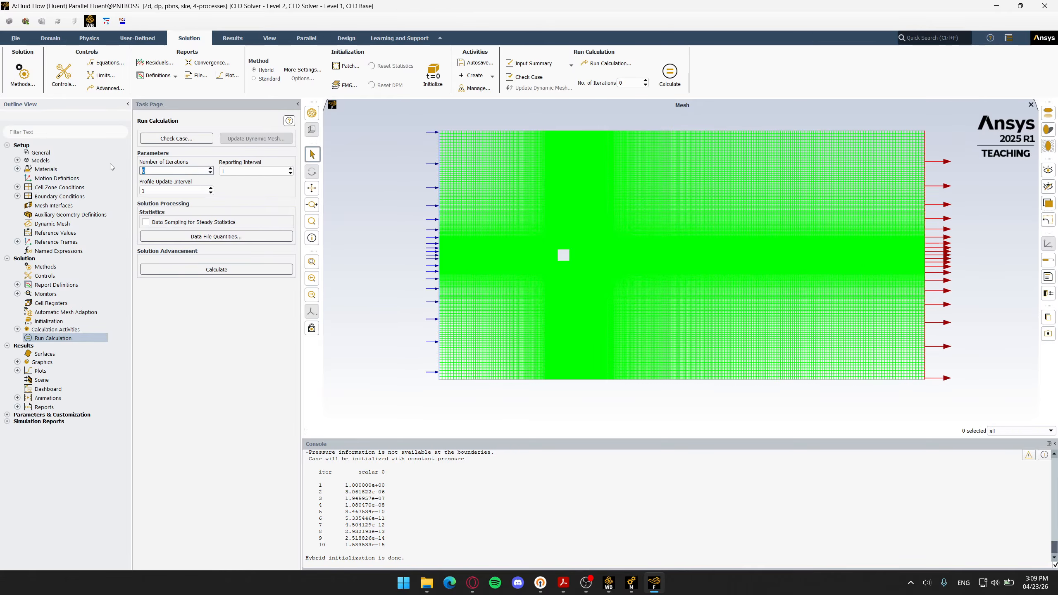
{"action": "type", "text": "300"}
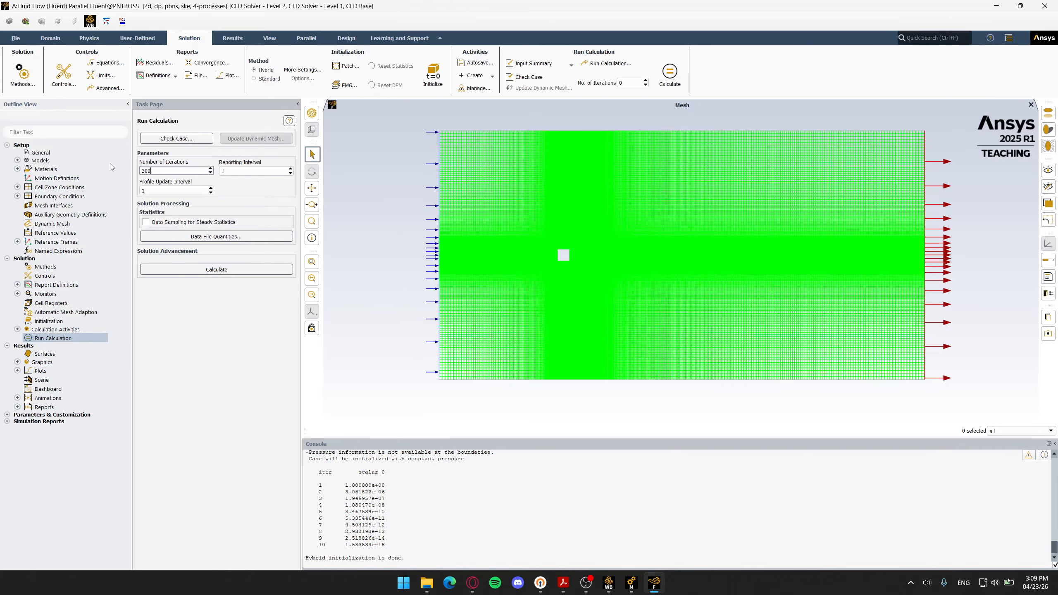
{"action": "left_click", "coordinate": [238, 266]}
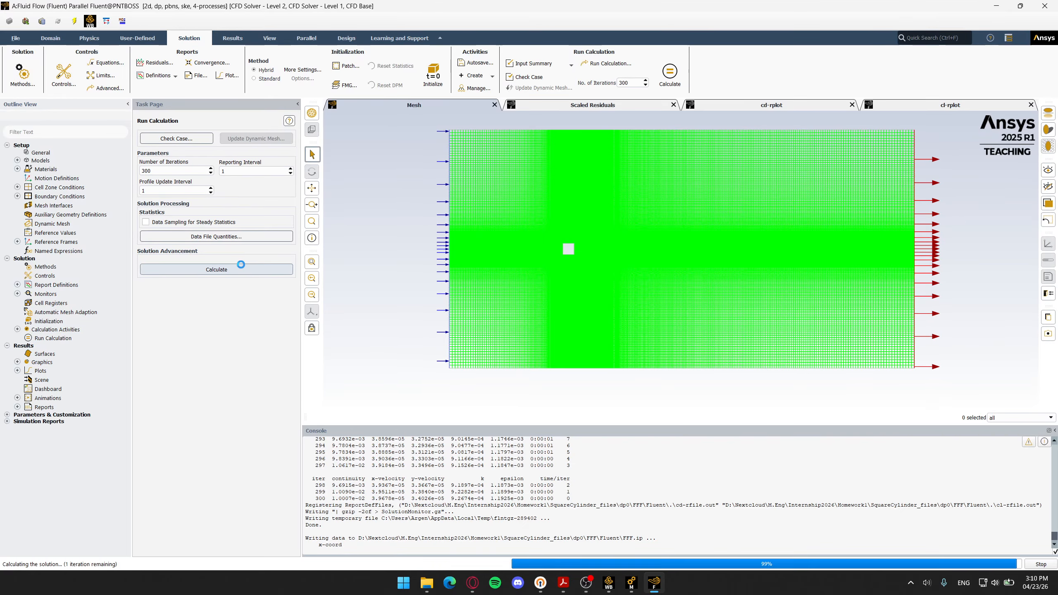
{"action": "left_click", "coordinate": [555, 298]}
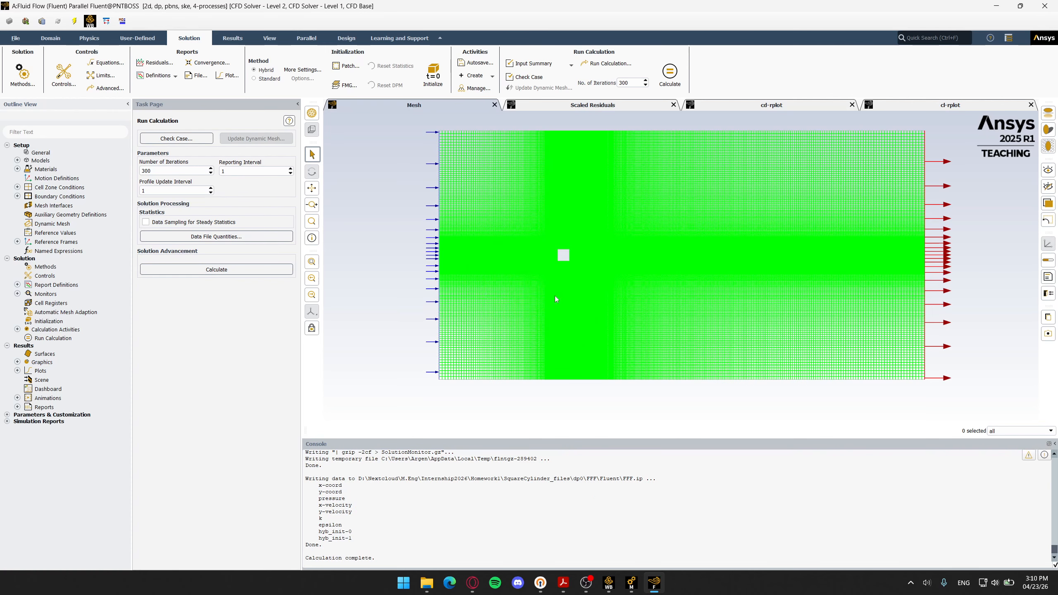
Step: Examine the scaled residuals, the drag and lift coefficient histories, and the mesh around the square cylinder
{"action": "left_click", "coordinate": [616, 111]}
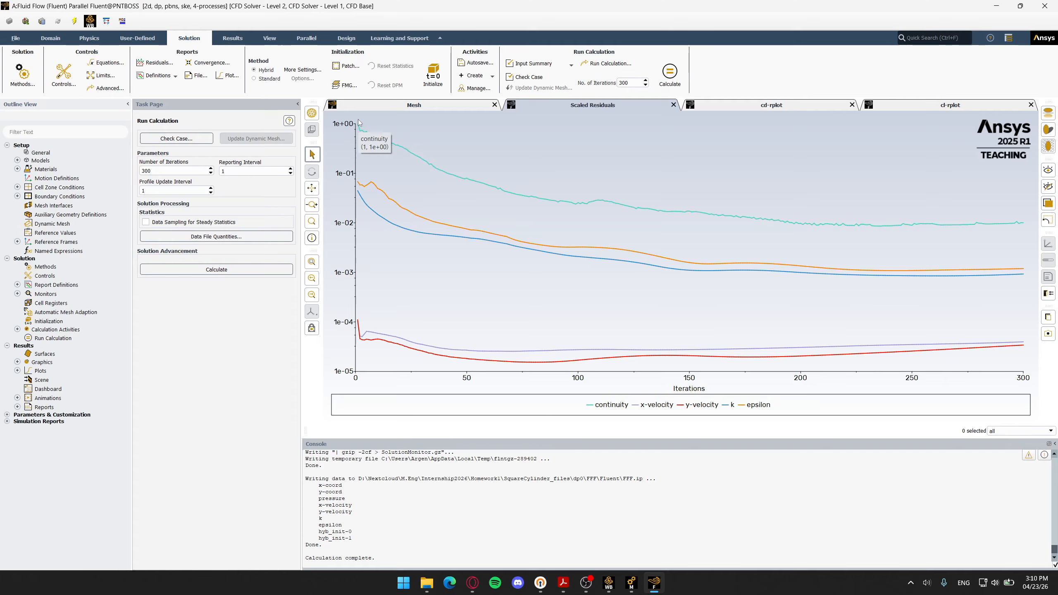
{"action": "mouse_move", "coordinate": [366, 143]}
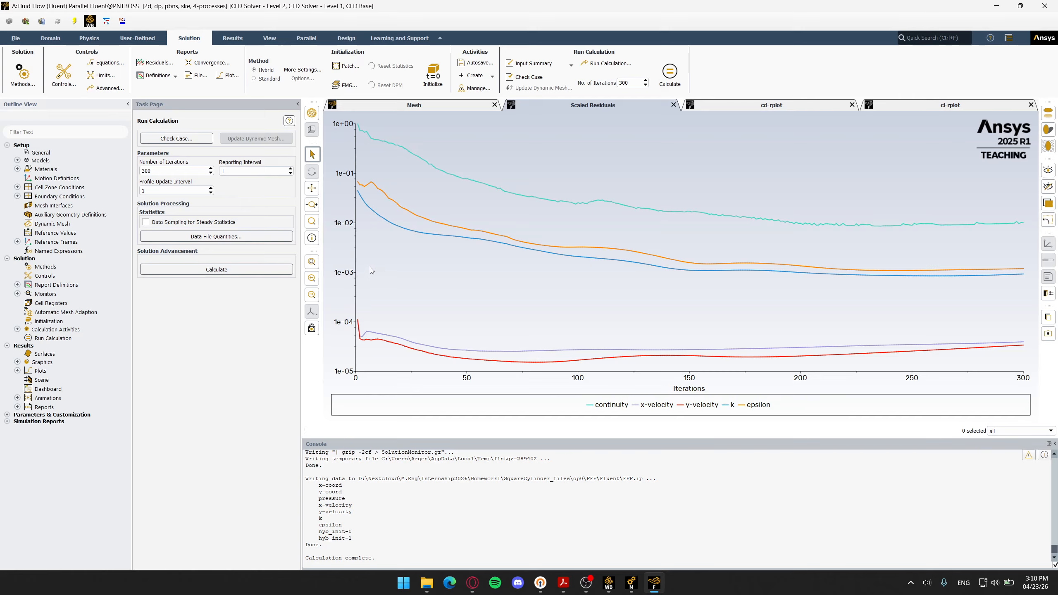
{"action": "left_click", "coordinate": [791, 106]}
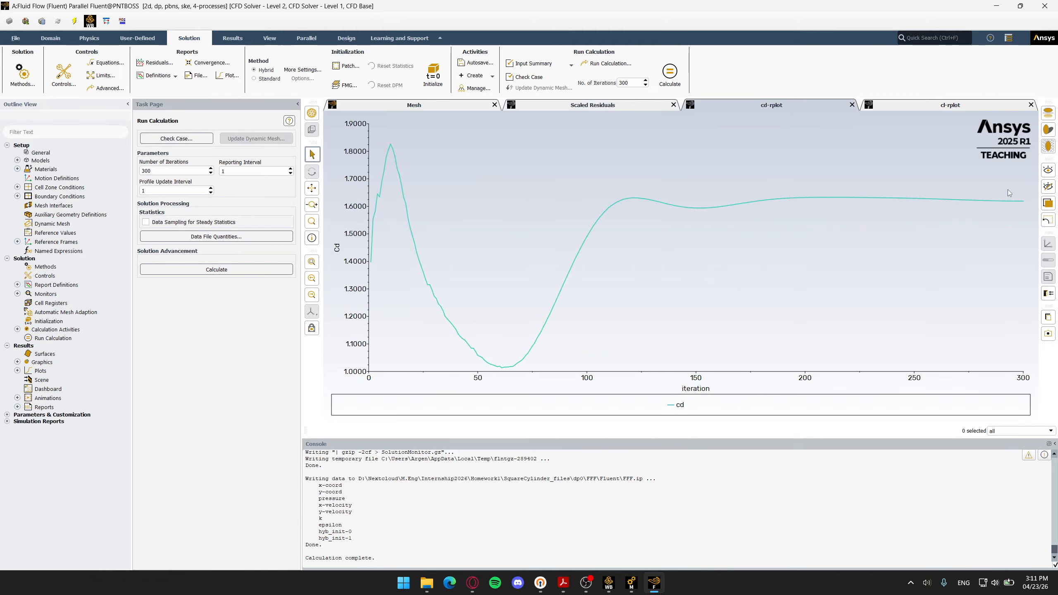
{"action": "mouse_move", "coordinate": [1024, 204]}
{"action": "left_click", "coordinate": [960, 106]}
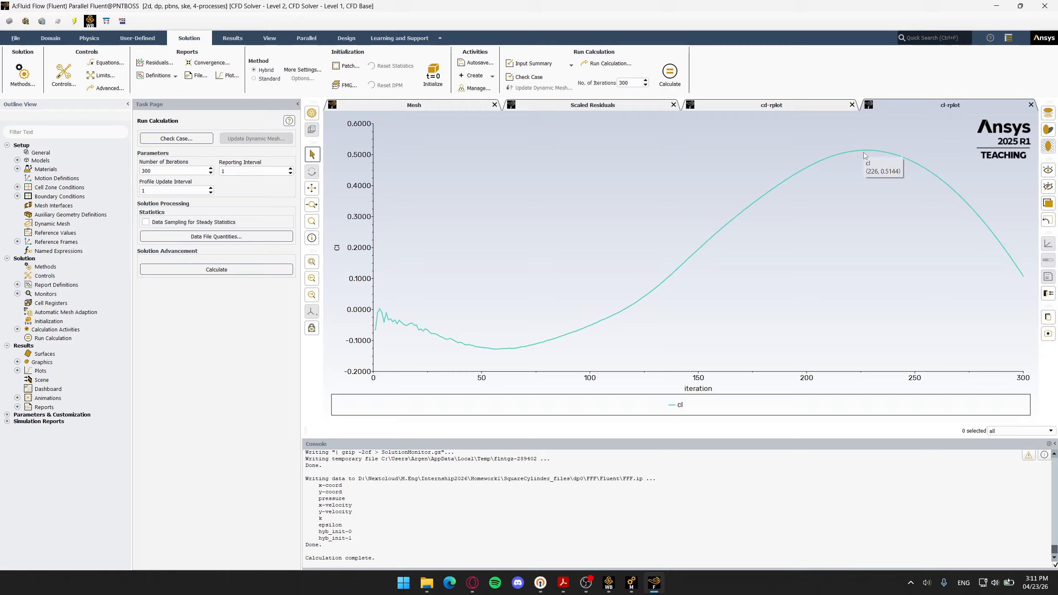
{"action": "mouse_move", "coordinate": [1001, 237]}
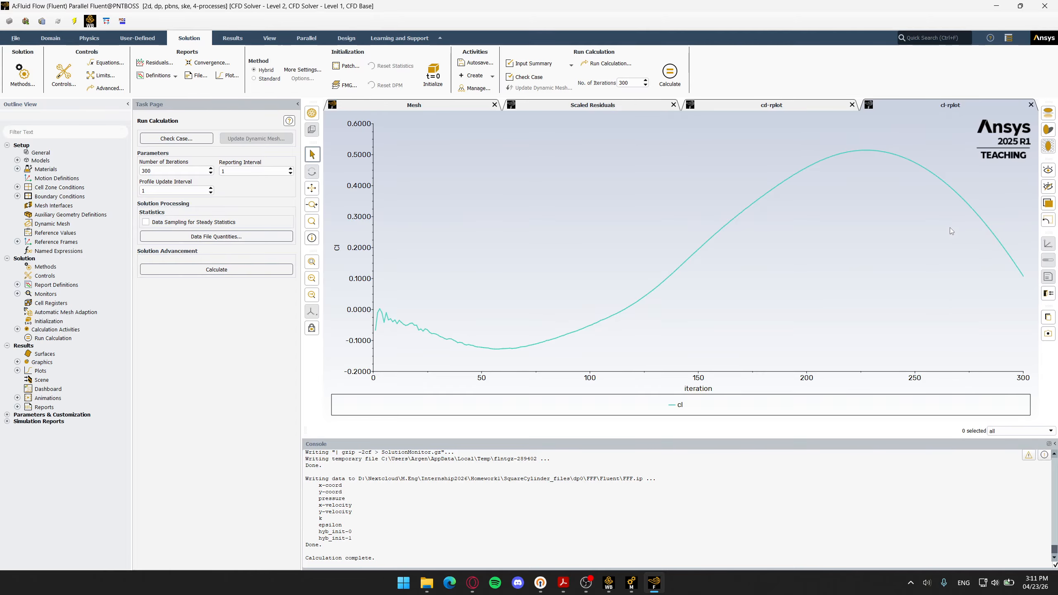
{"action": "left_click", "coordinate": [425, 104]}
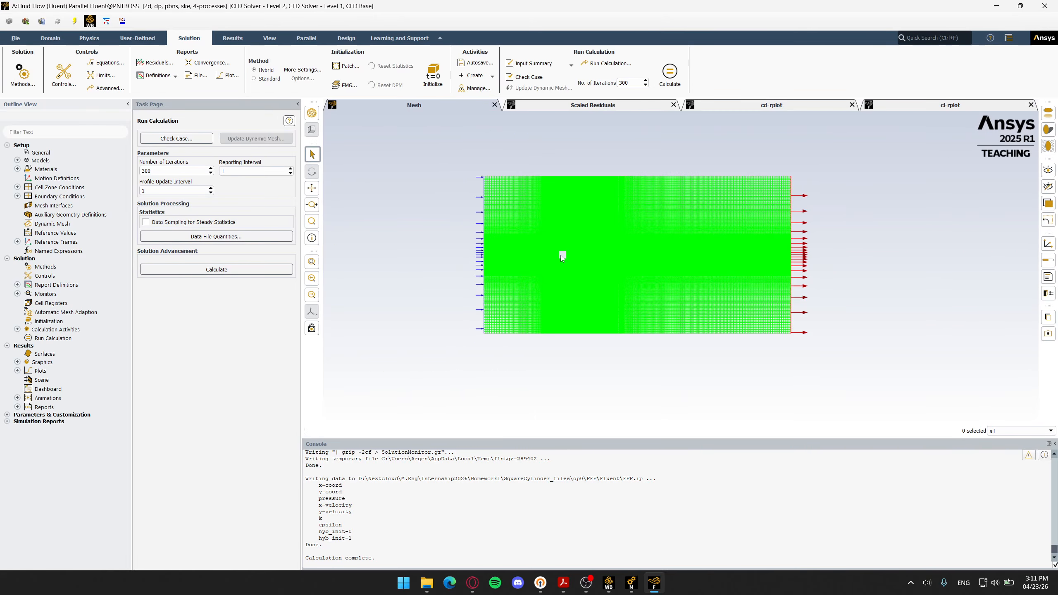
{"action": "scroll", "coordinate": [571, 261], "scroll_direction": "up", "scroll_amount": 5}
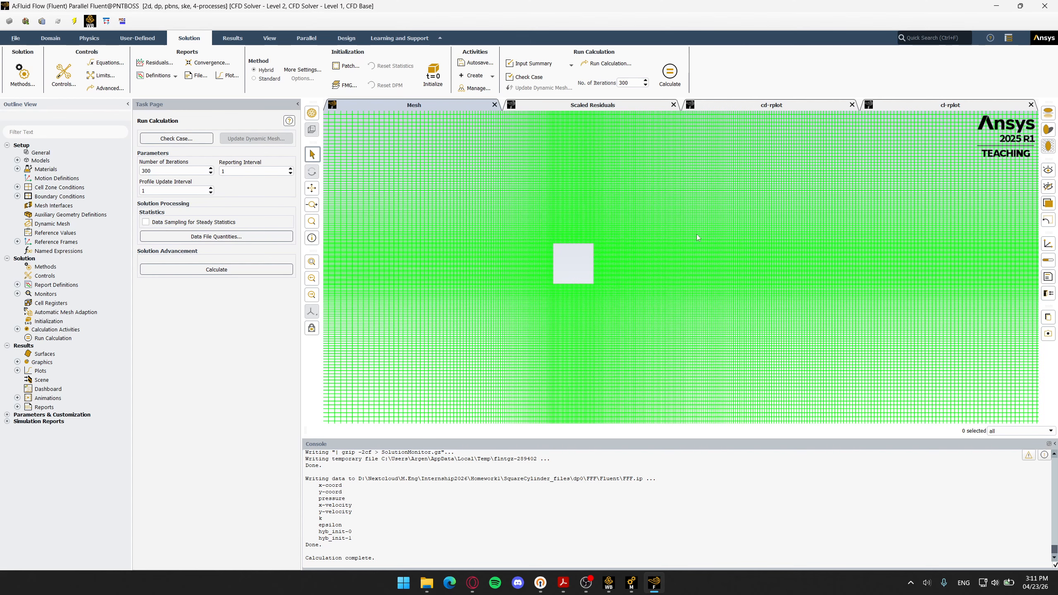
{"action": "left_click", "coordinate": [926, 106]}
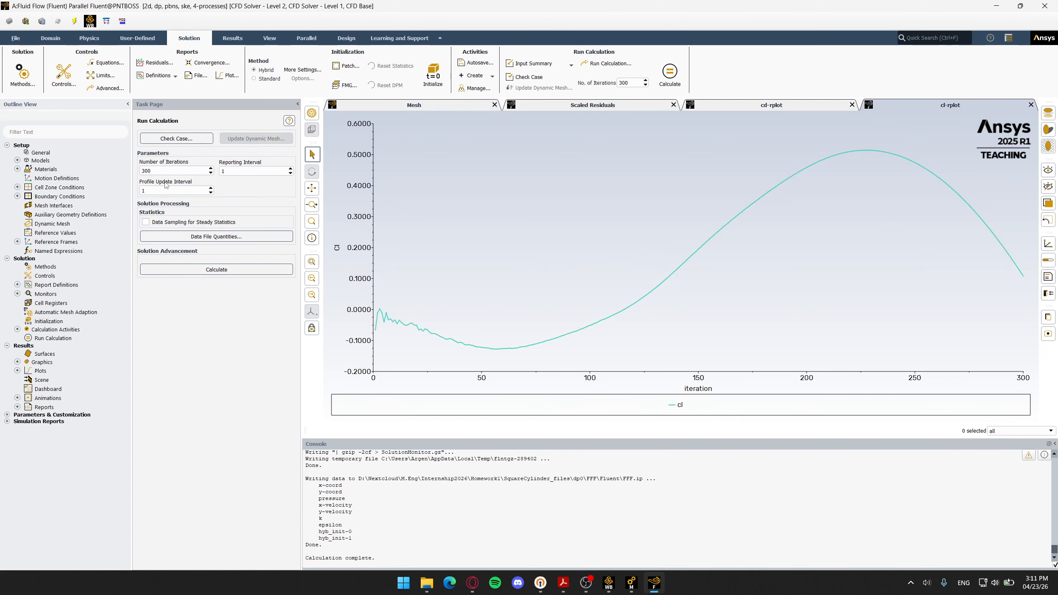
Step: Set the number of iterations to 700 and continue the calculation until it completes
{"action": "double_click", "coordinate": [171, 171]}
{"action": "type", "text": "7000"}
{"action": "key", "text": "BackSpace"}
{"action": "key", "text": "Return"}
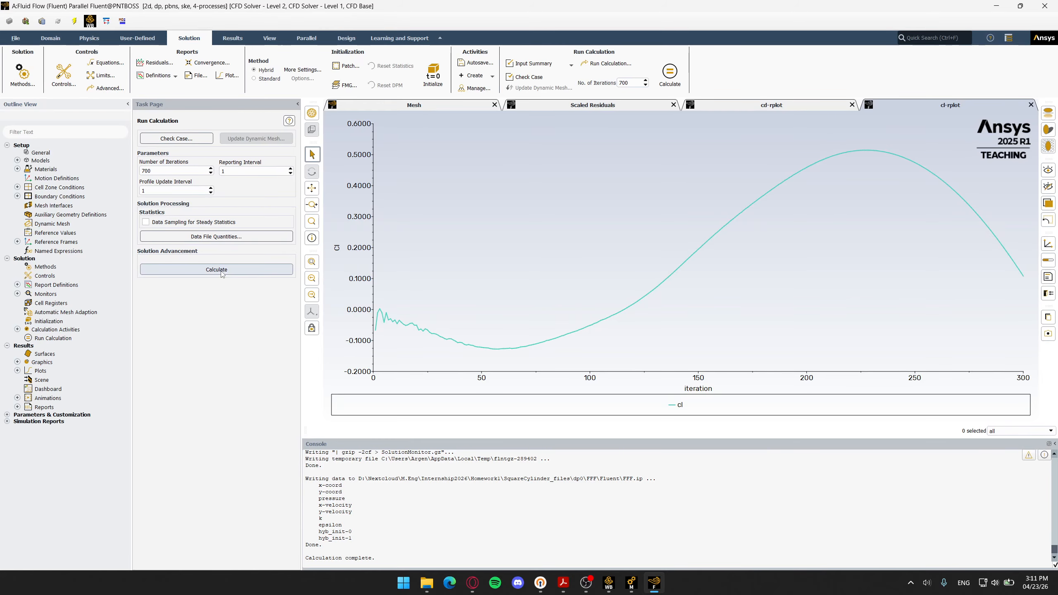
{"action": "left_click", "coordinate": [221, 272]}
{"action": "left_click", "coordinate": [201, 324]}
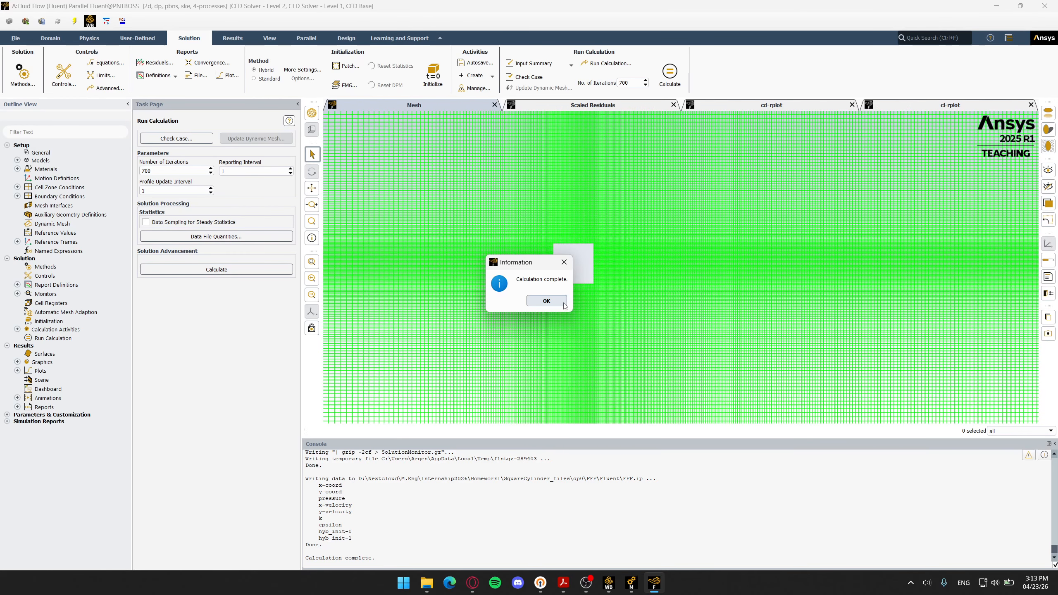
{"action": "left_click", "coordinate": [553, 302]}
Step: Compare the scaled residuals with the drag and lift coefficient plots for the extended run
{"action": "left_click", "coordinate": [591, 101]}
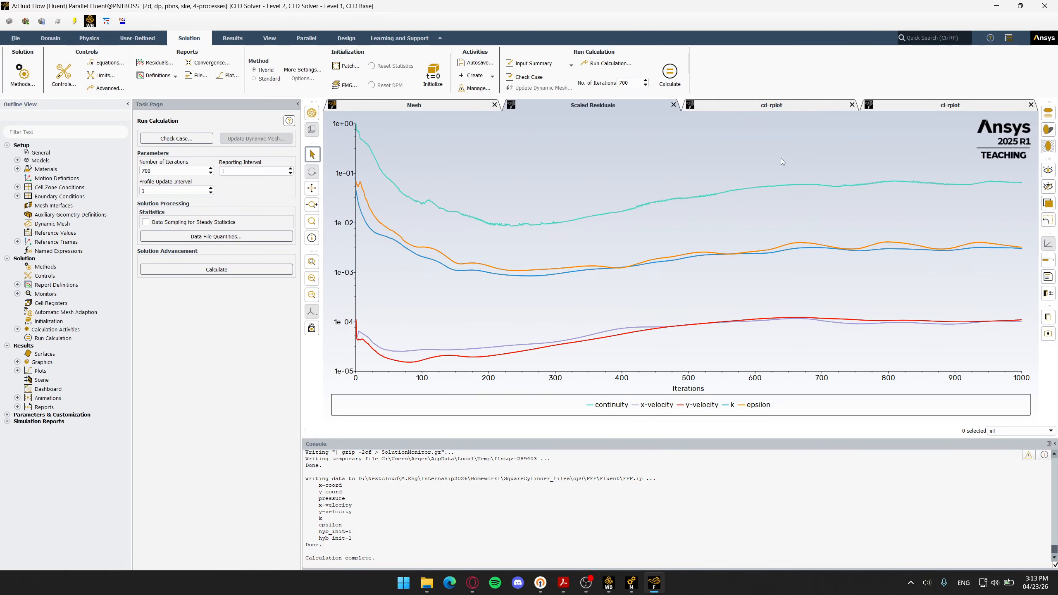
{"action": "left_click", "coordinate": [776, 105]}
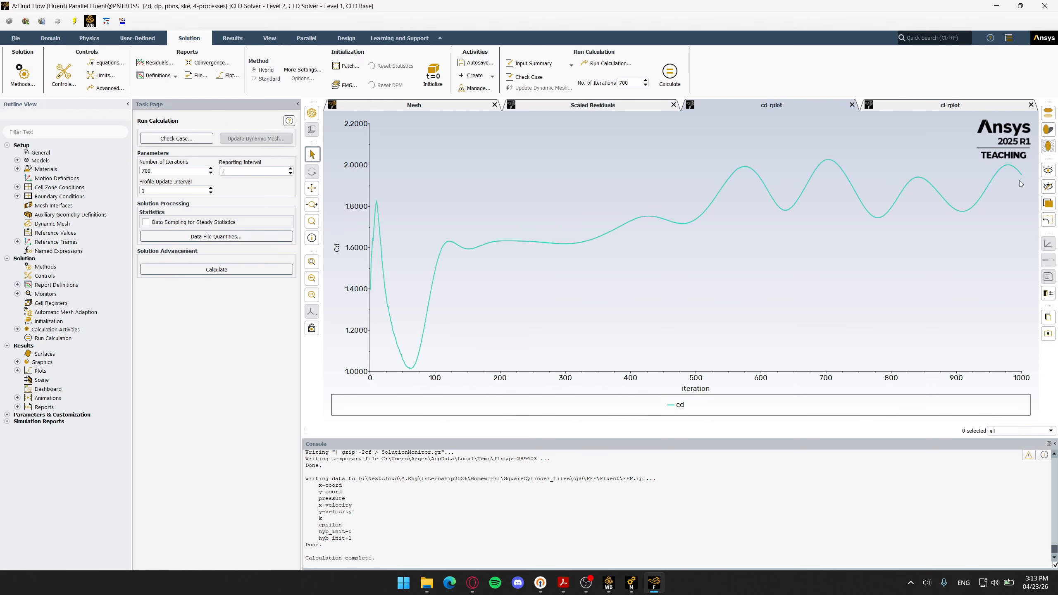
{"action": "left_click", "coordinate": [982, 106]}
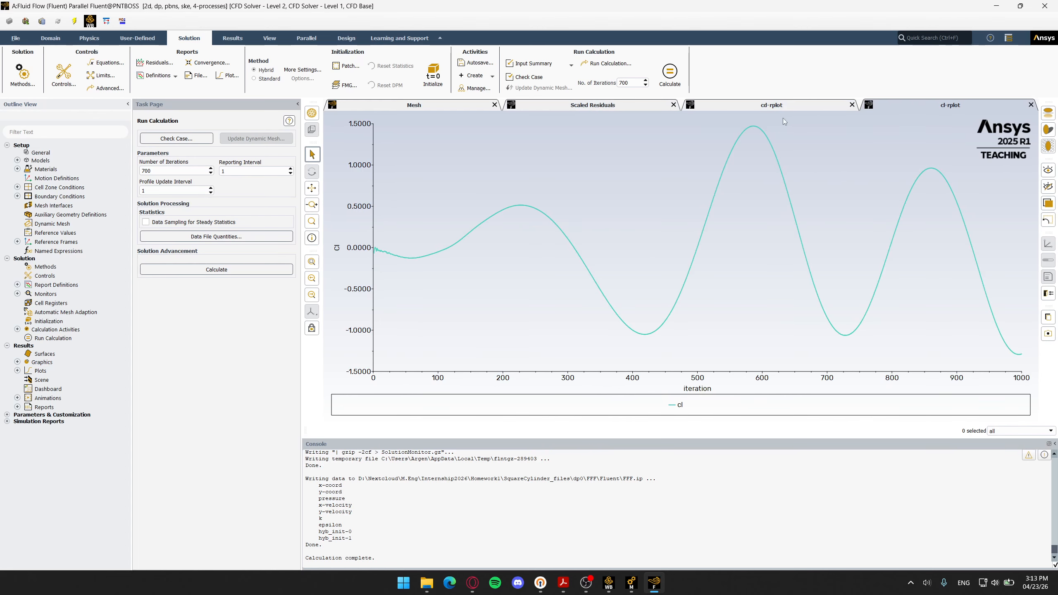
{"action": "left_click", "coordinate": [775, 105]}
{"action": "left_click", "coordinate": [937, 105]}
{"action": "left_click", "coordinate": [403, 104]}
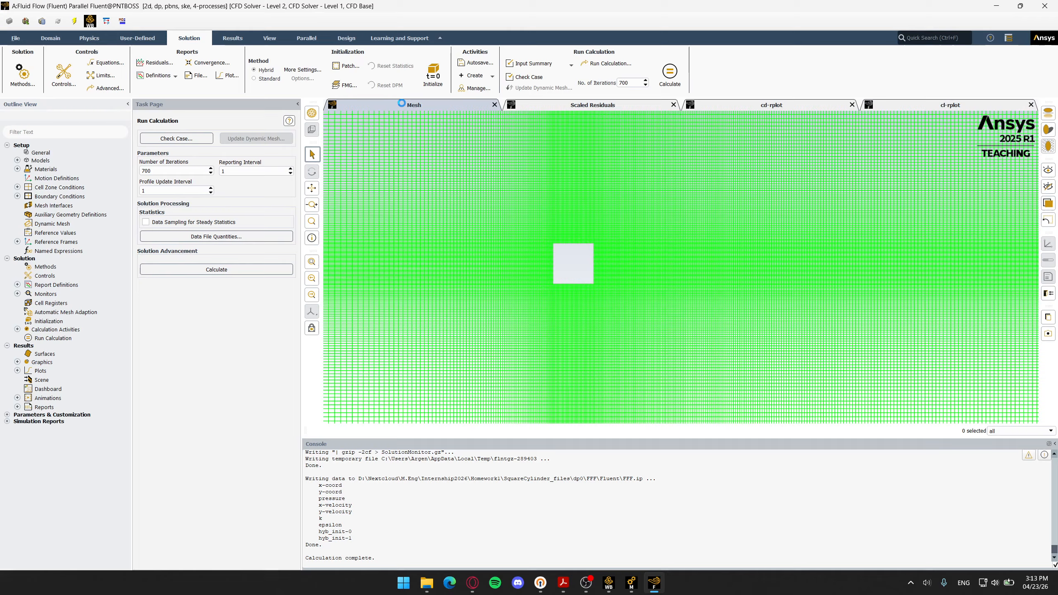
{"action": "left_click", "coordinate": [755, 104]}
{"action": "left_click", "coordinate": [593, 104]}
Step: Set the number of iterations to 2000 and run the calculation to completion
{"action": "double_click", "coordinate": [175, 170]}
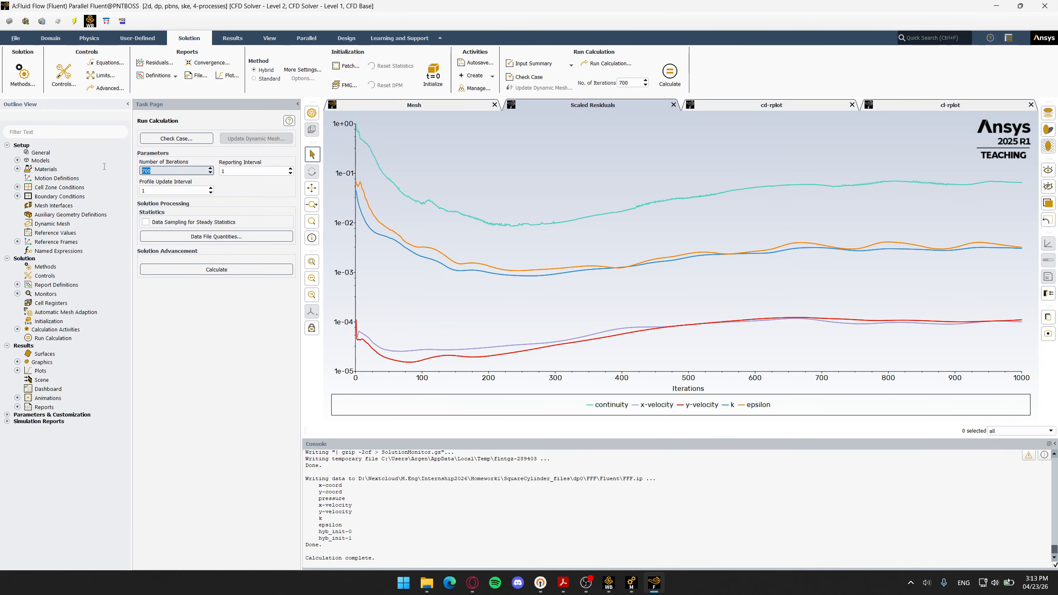
{"action": "type", "text": "2000"}
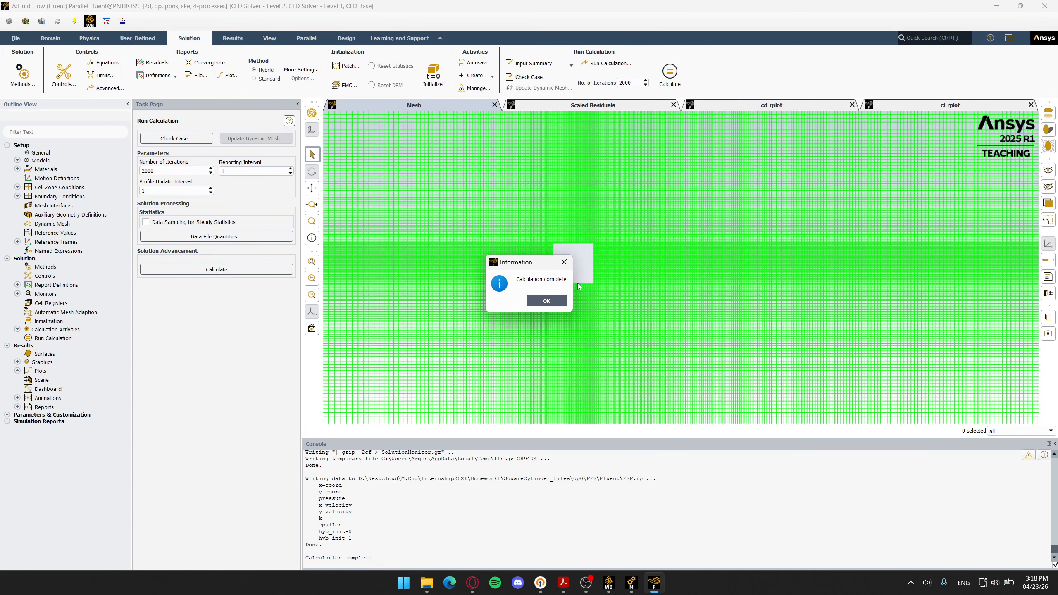
{"action": "left_click", "coordinate": [551, 304]}
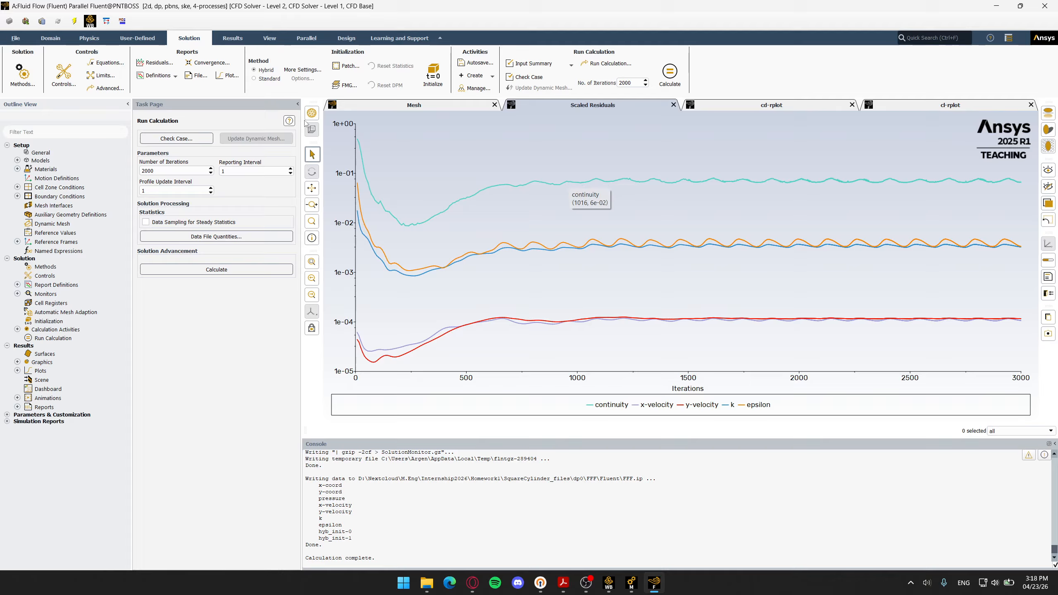
Step: Inspect the drag and lift coefficient plots over 3000 iterations for periodic oscillation
{"action": "left_click", "coordinate": [99, 37]}
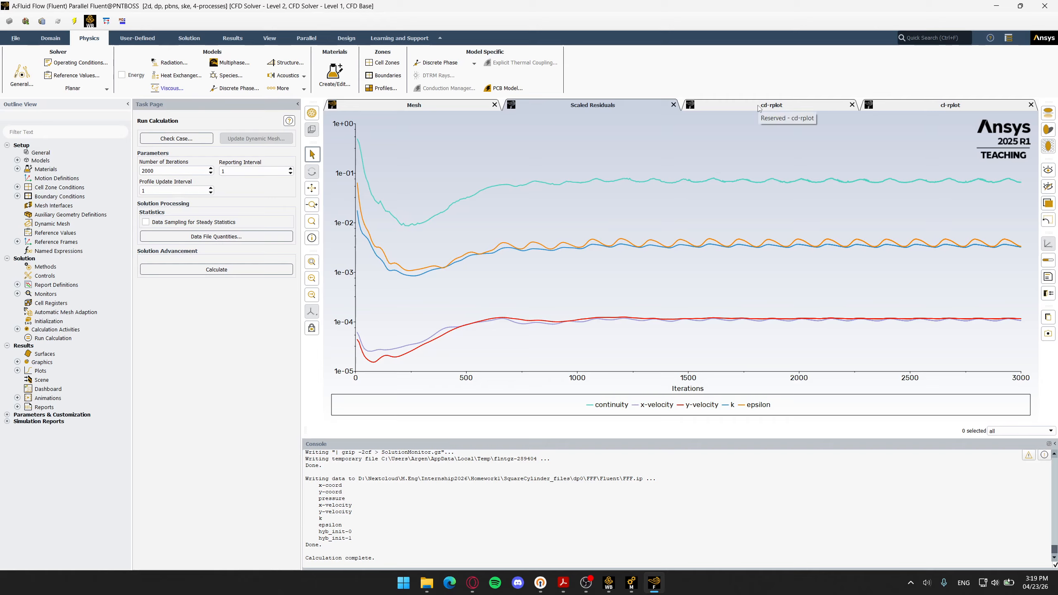
{"action": "left_click", "coordinate": [773, 107]}
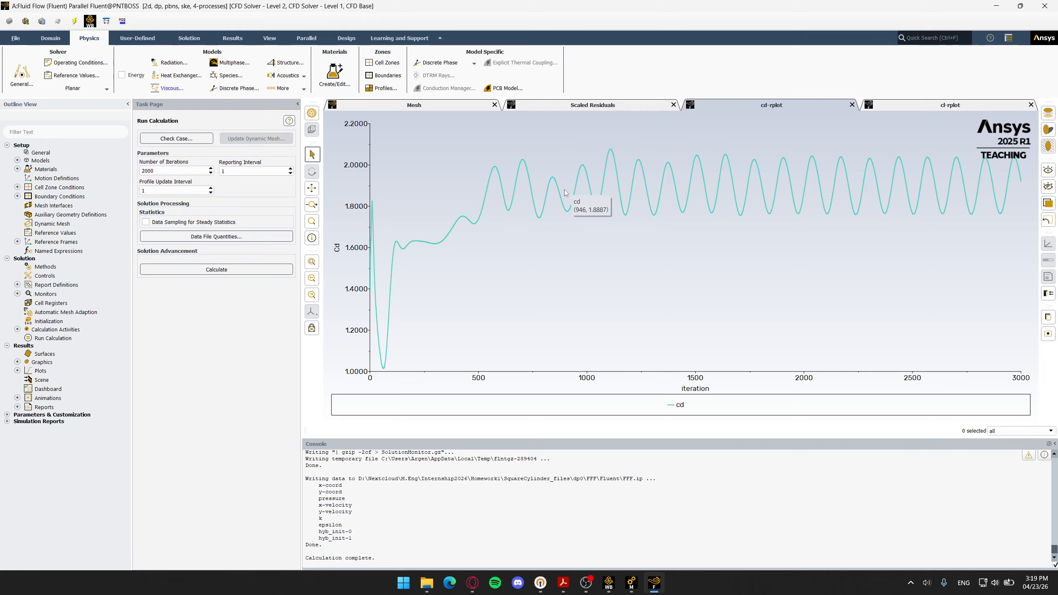
{"action": "mouse_move", "coordinate": [506, 214]}
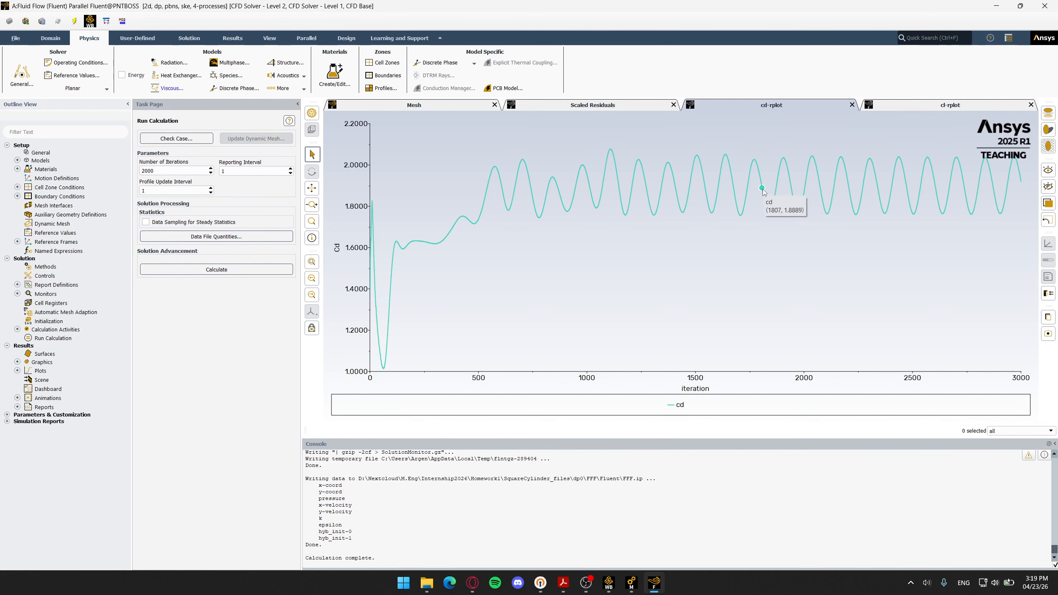
{"action": "left_click", "coordinate": [985, 108]}
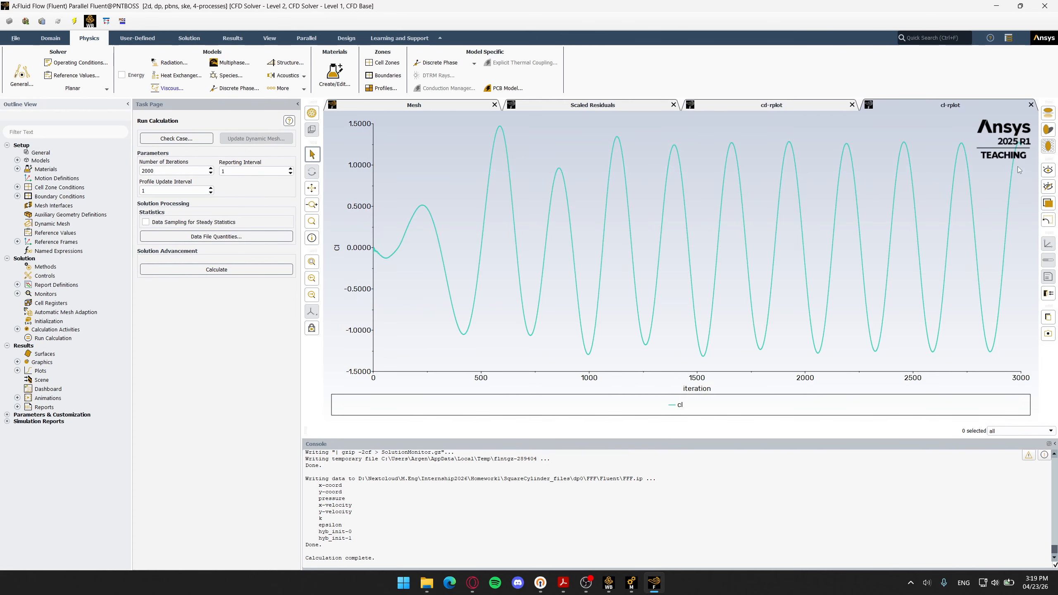
{"action": "left_click", "coordinate": [800, 108]}
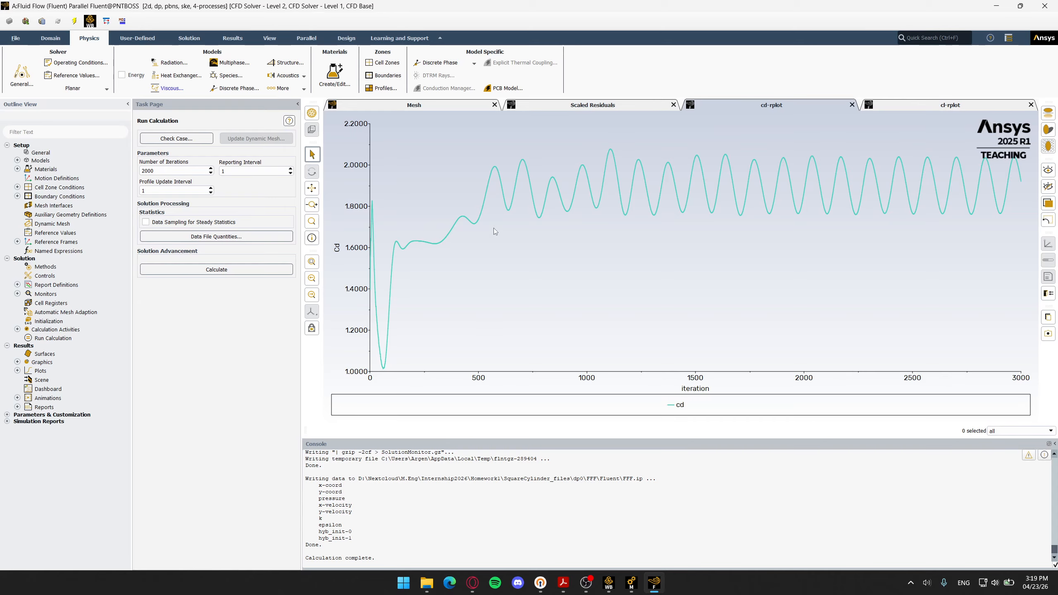
{"action": "mouse_move", "coordinate": [490, 210]}
{"action": "mouse_move", "coordinate": [674, 192]}
{"action": "left_click", "coordinate": [966, 105]}
{"action": "left_click", "coordinate": [794, 105]}
Step: Open the cd-rplot report plot definition under the solution monitors for editing
{"action": "left_click", "coordinate": [18, 294]}
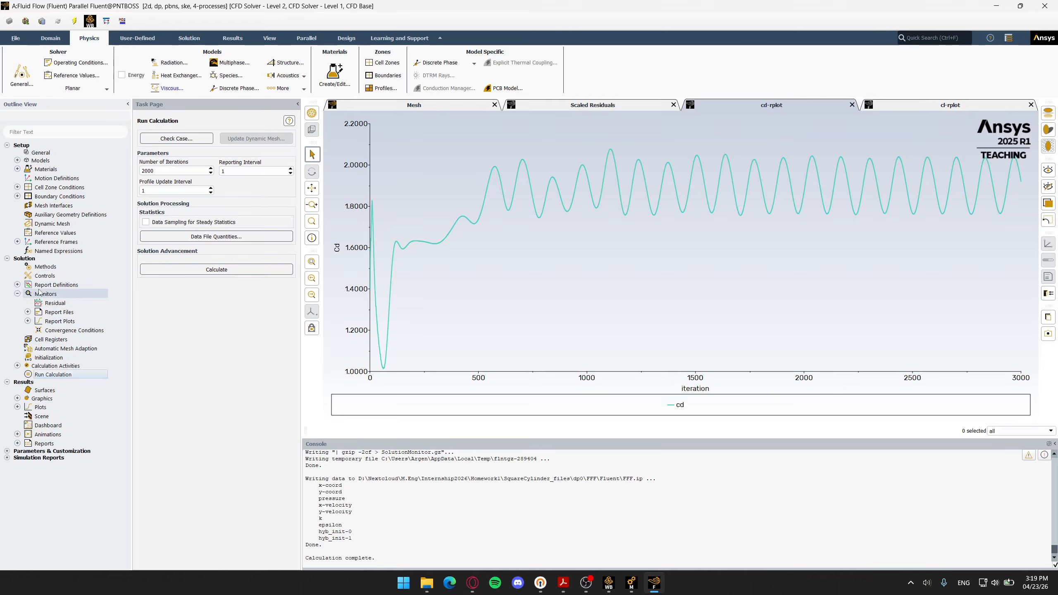
{"action": "left_click", "coordinate": [27, 321]}
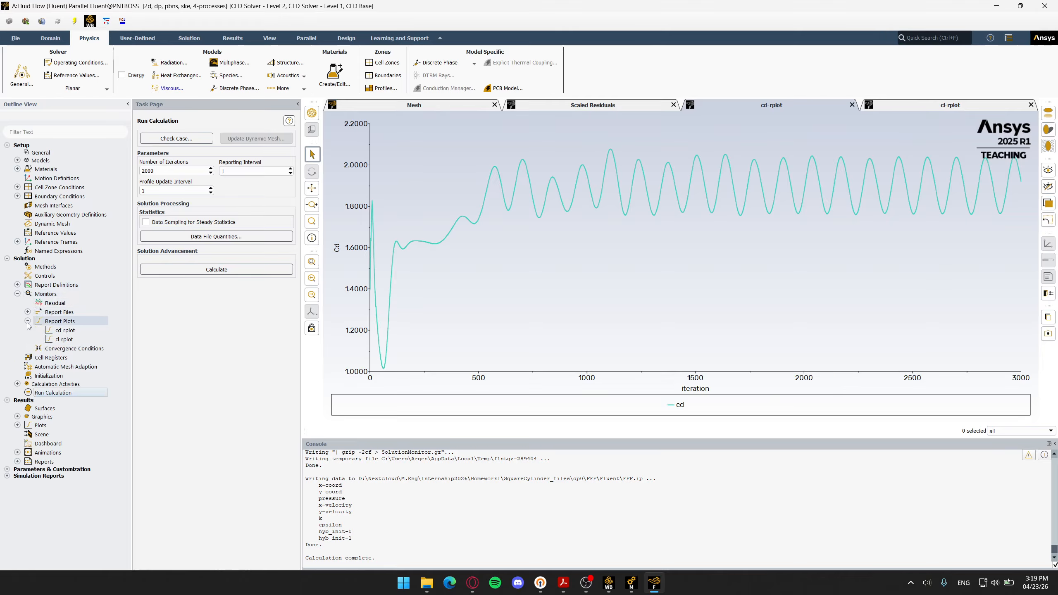
{"action": "double_click", "coordinate": [66, 330]}
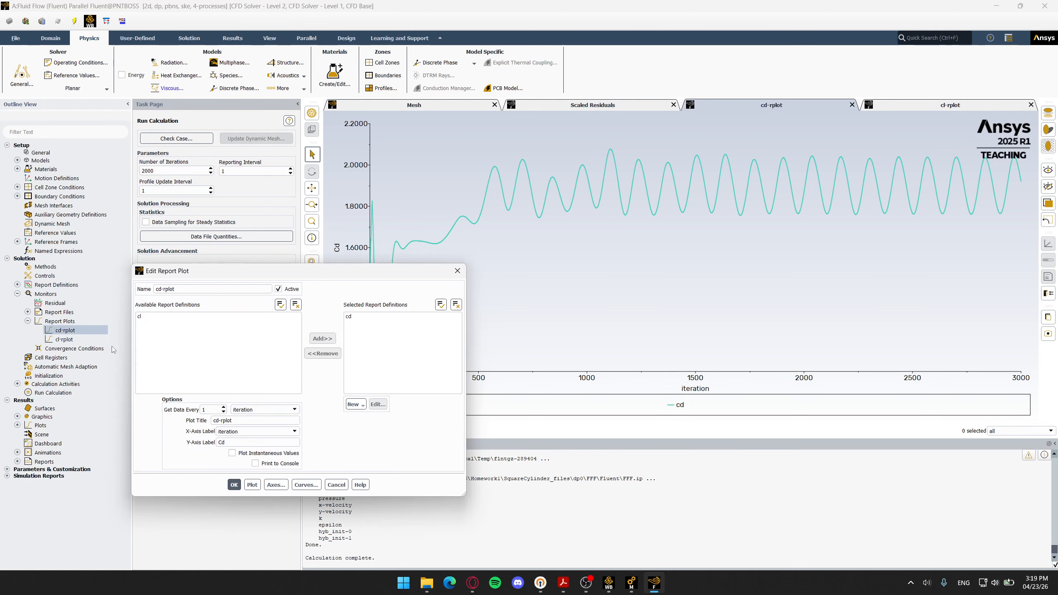
{"action": "left_click_drag", "start_coordinate": [223, 277], "coordinate": [317, 149]}
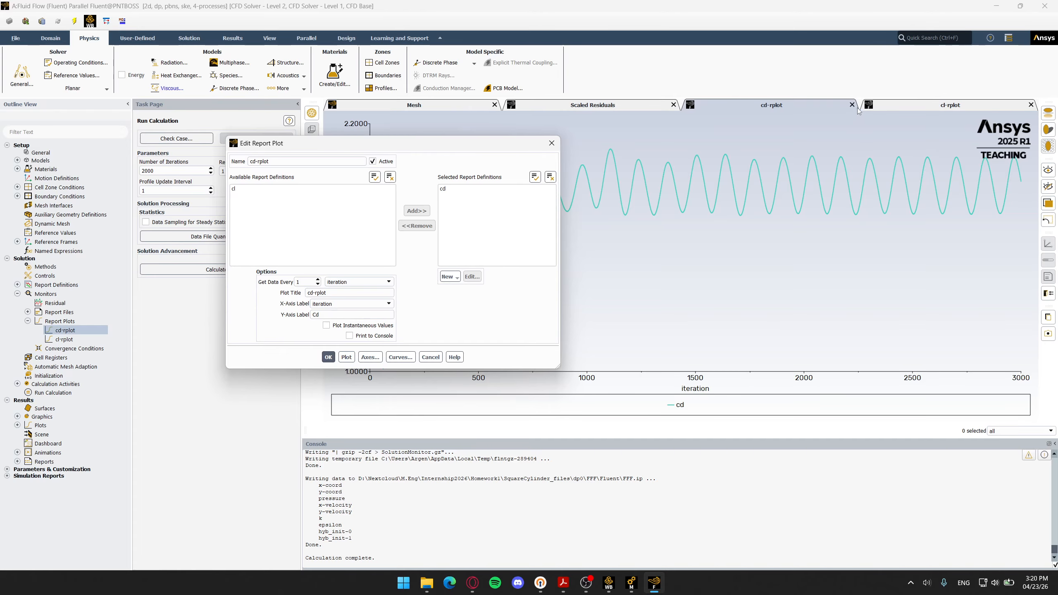
{"action": "left_click_drag", "start_coordinate": [492, 149], "coordinate": [414, 153]}
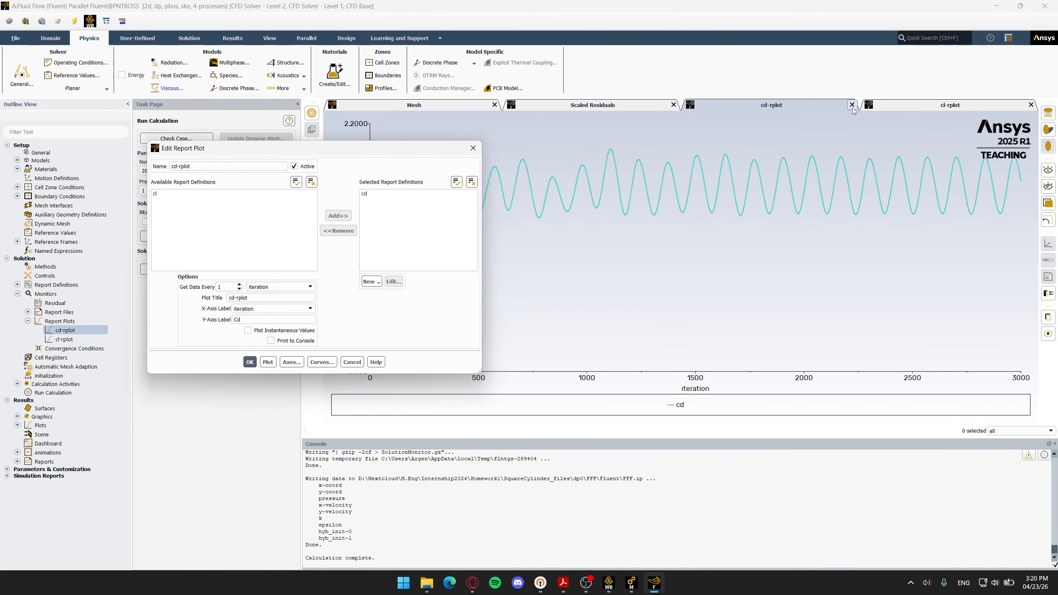
Step: Close the drag and lift plot windows and redisplay the drag plot from the cd-rplot definition
{"action": "left_click", "coordinate": [853, 104]}
{"action": "left_click", "coordinate": [1031, 105]}
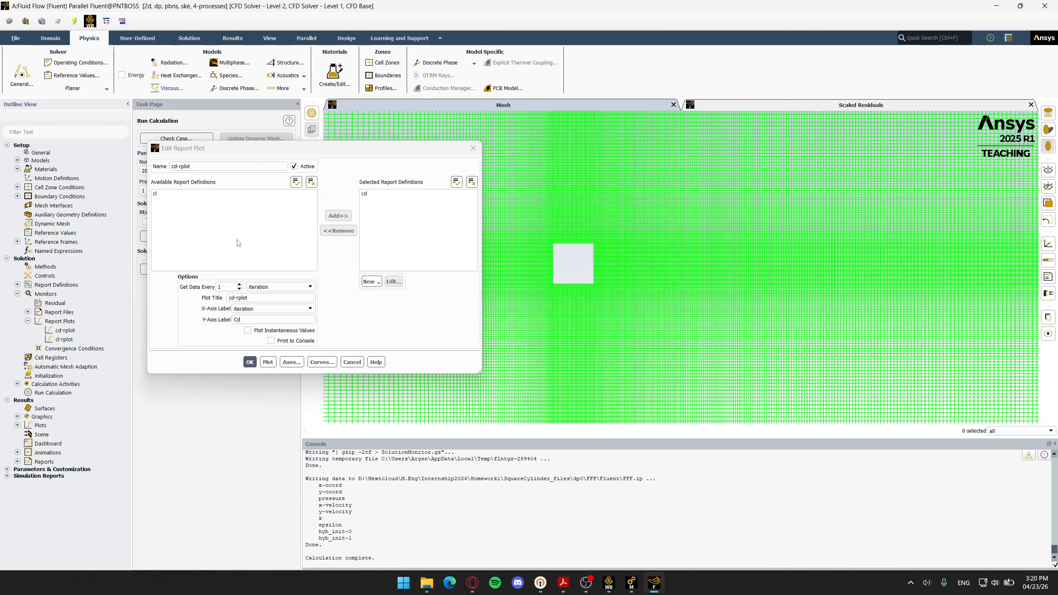
{"action": "left_click", "coordinate": [268, 362]}
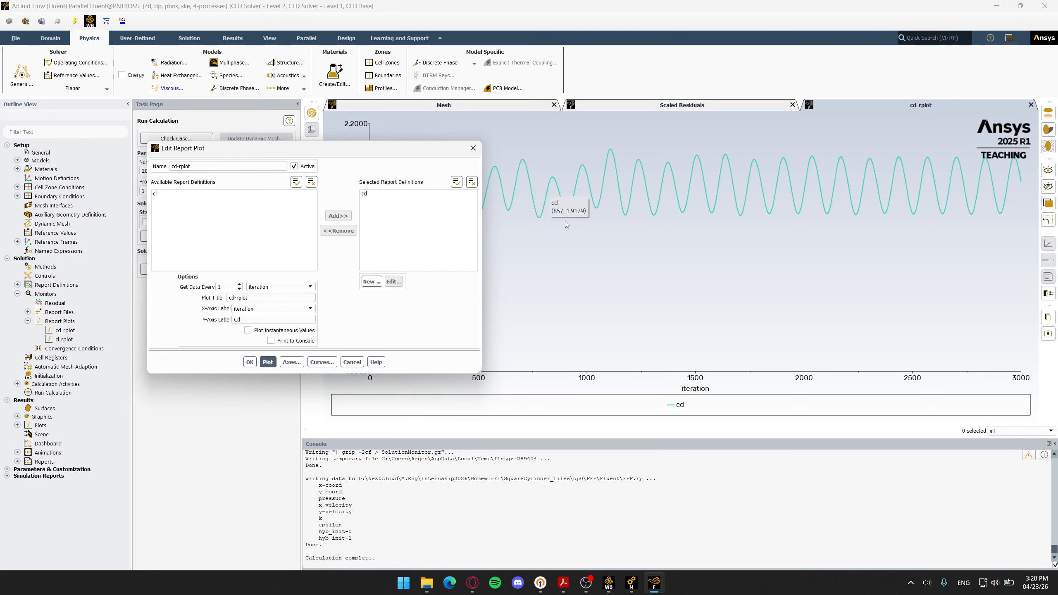
{"action": "left_click_drag", "start_coordinate": [384, 152], "coordinate": [374, 194]}
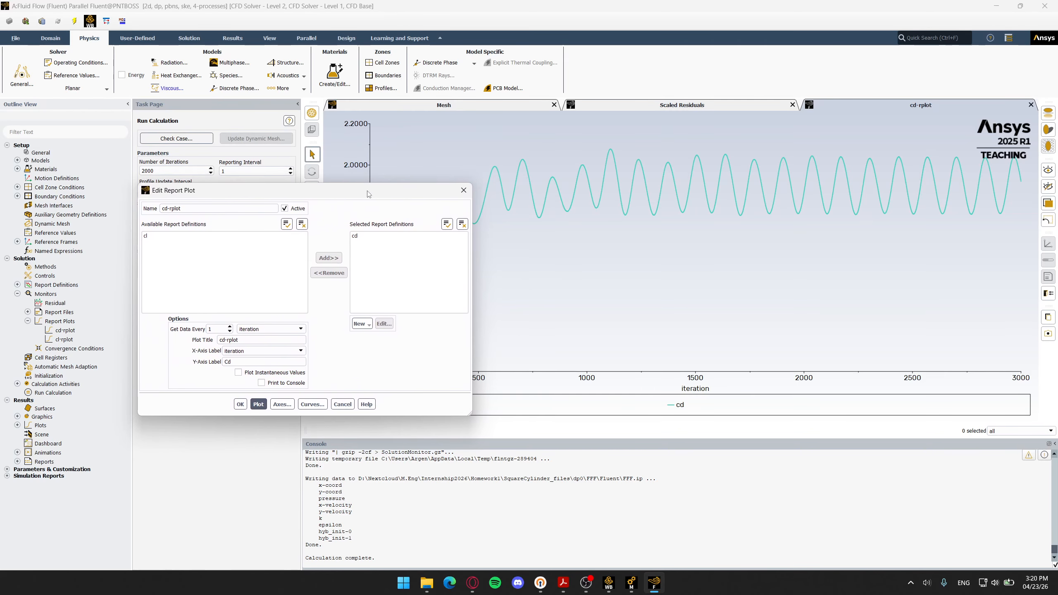
{"action": "triple_click", "coordinate": [203, 209]}
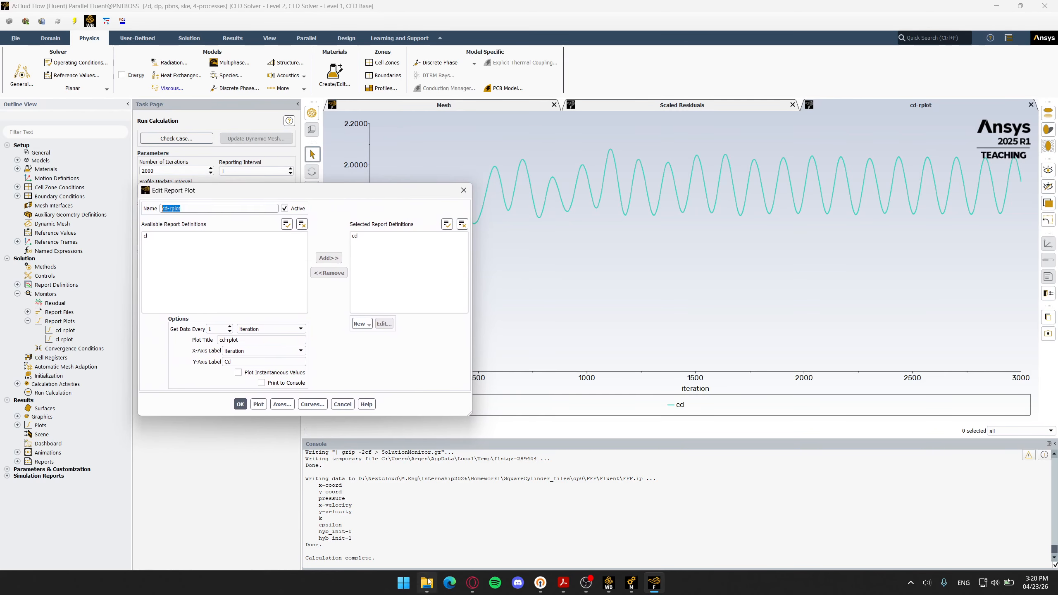
Step: Switch to File Explorer and browse from SquareCylinder_files through dp0 and FFF to the Fluent results folder
{"action": "mouse_move", "coordinate": [427, 583]}
{"action": "left_click", "coordinate": [459, 535]}
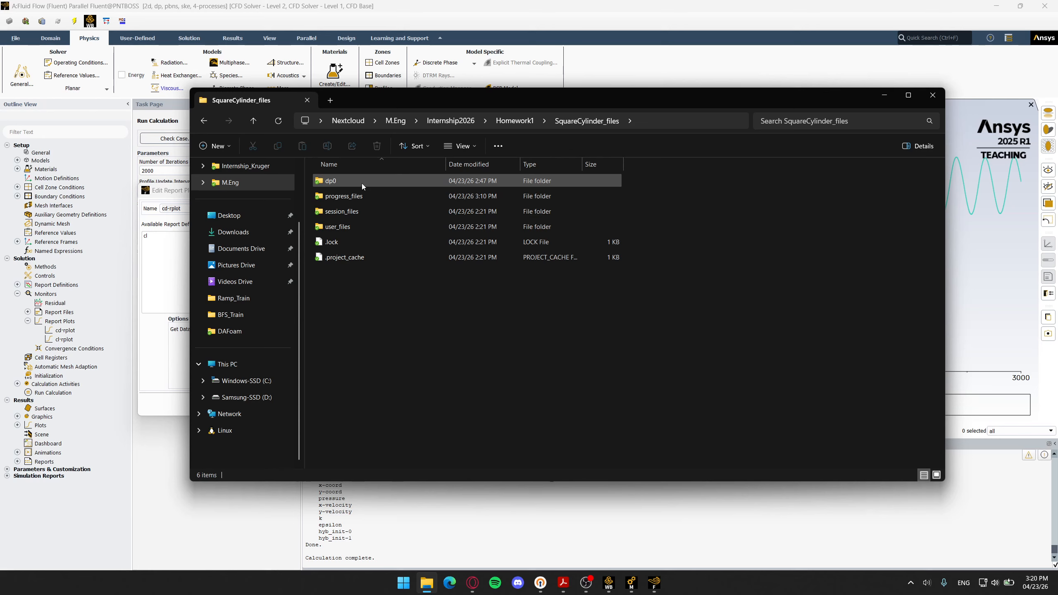
{"action": "double_click", "coordinate": [362, 184]}
{"action": "key", "text": "alt+Left"}
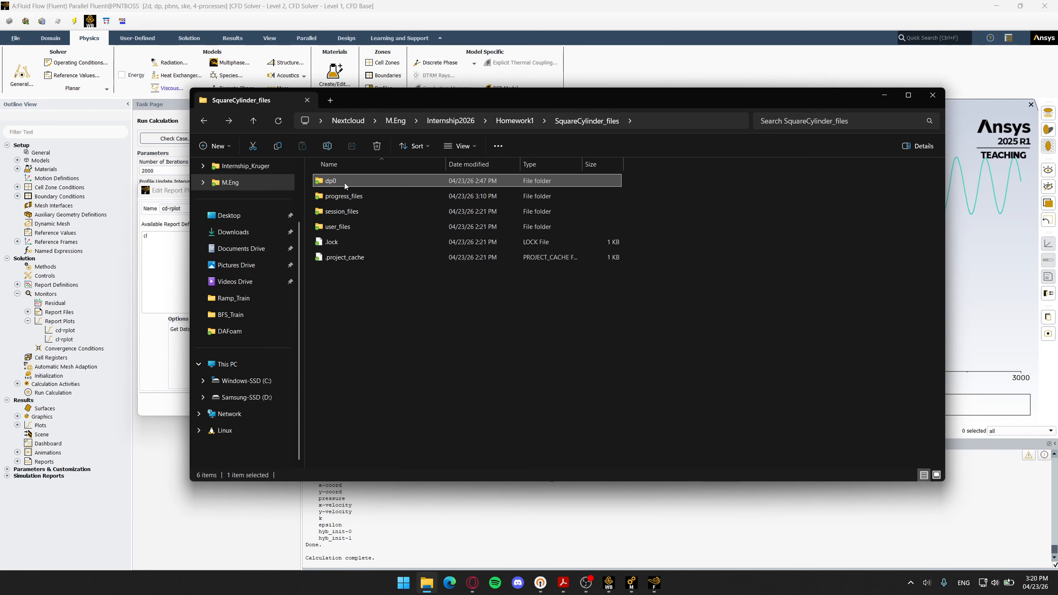
{"action": "double_click", "coordinate": [347, 184]}
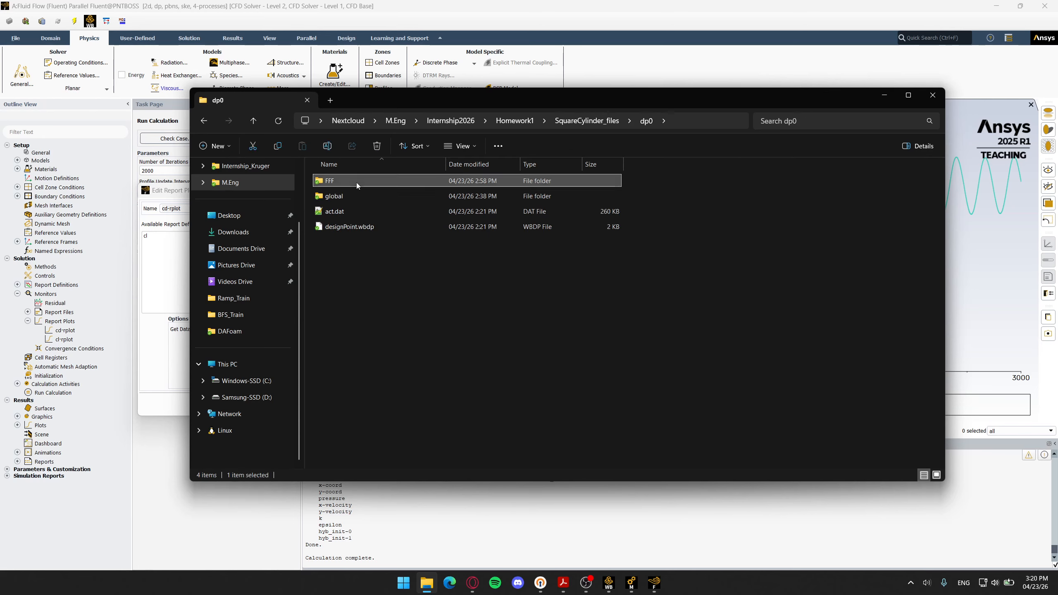
{"action": "double_click", "coordinate": [357, 182]}
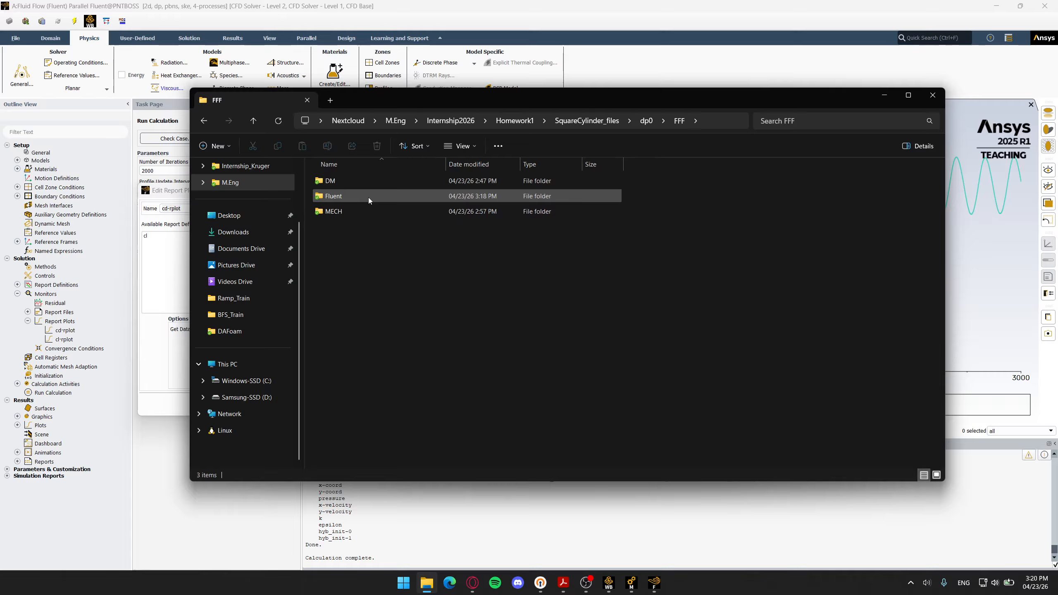
{"action": "double_click", "coordinate": [369, 197]}
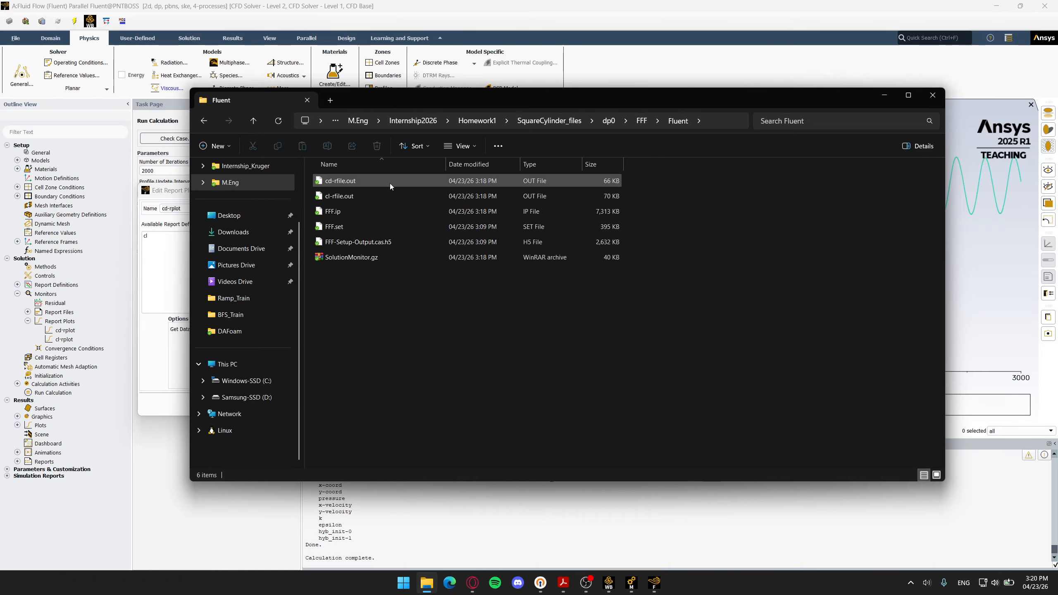
Step: Open cd-rfile.out in Notepad++, look through the drag coefficient per iteration, and return to Fluent
{"action": "right_click", "coordinate": [380, 185]}
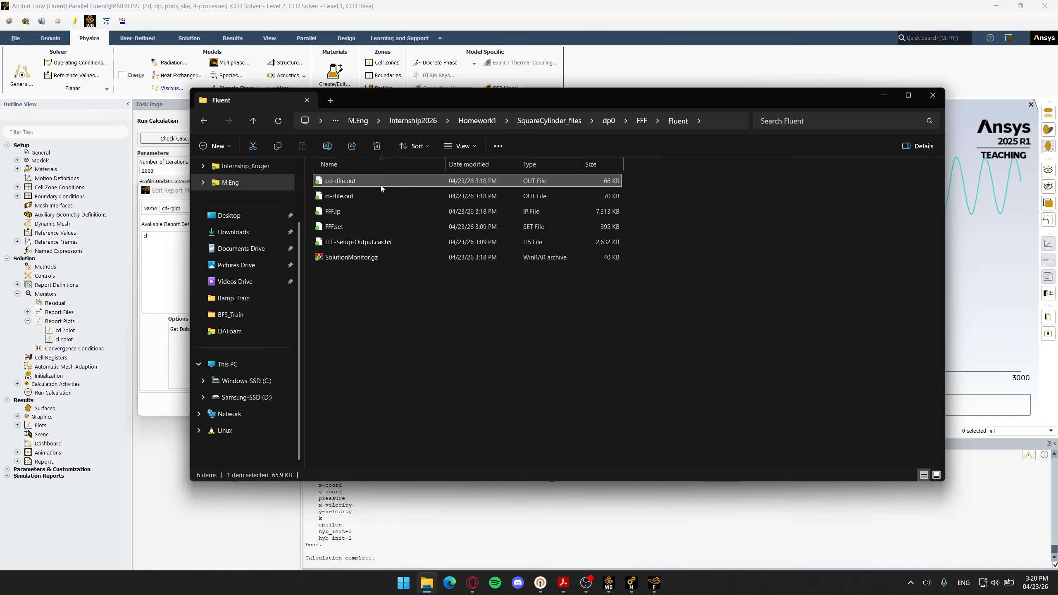
{"action": "left_click", "coordinate": [430, 346]}
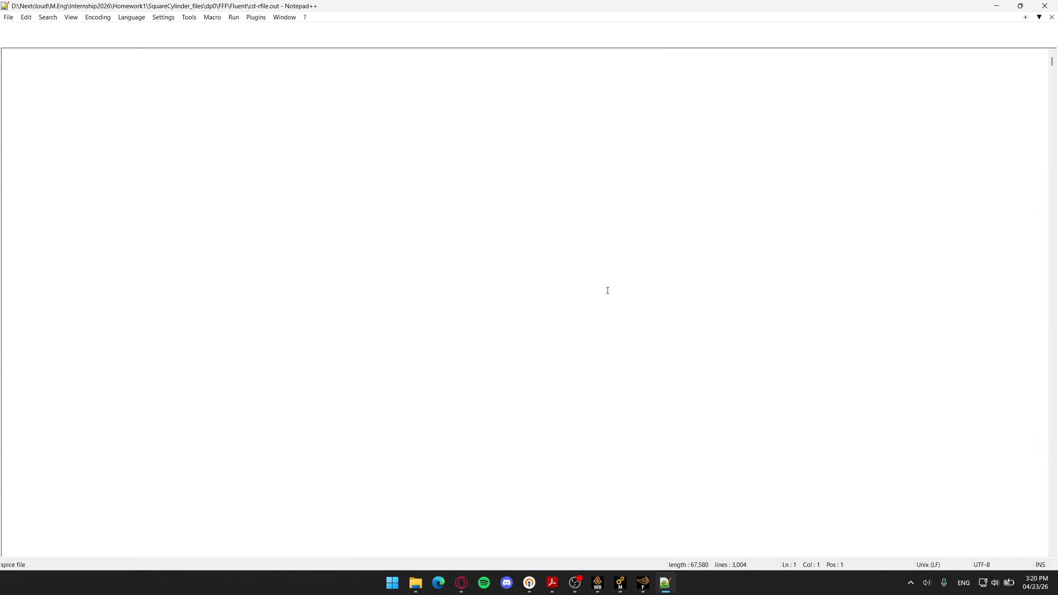
{"action": "scroll", "coordinate": [180, 277], "scroll_direction": "down", "scroll_amount": 20}
{"action": "scroll", "coordinate": [180, 278], "scroll_direction": "down", "scroll_amount": 20}
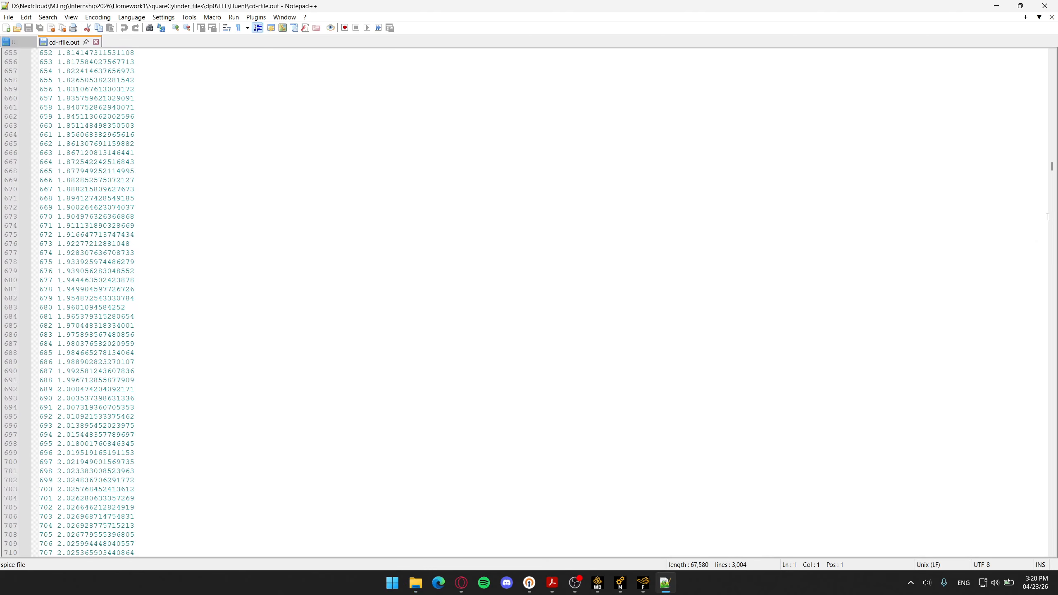
{"action": "left_click_drag", "start_coordinate": [1054, 168], "coordinate": [1010, 29]}
{"action": "left_click", "coordinate": [1051, 4]}
{"action": "left_click", "coordinate": [991, 50]}
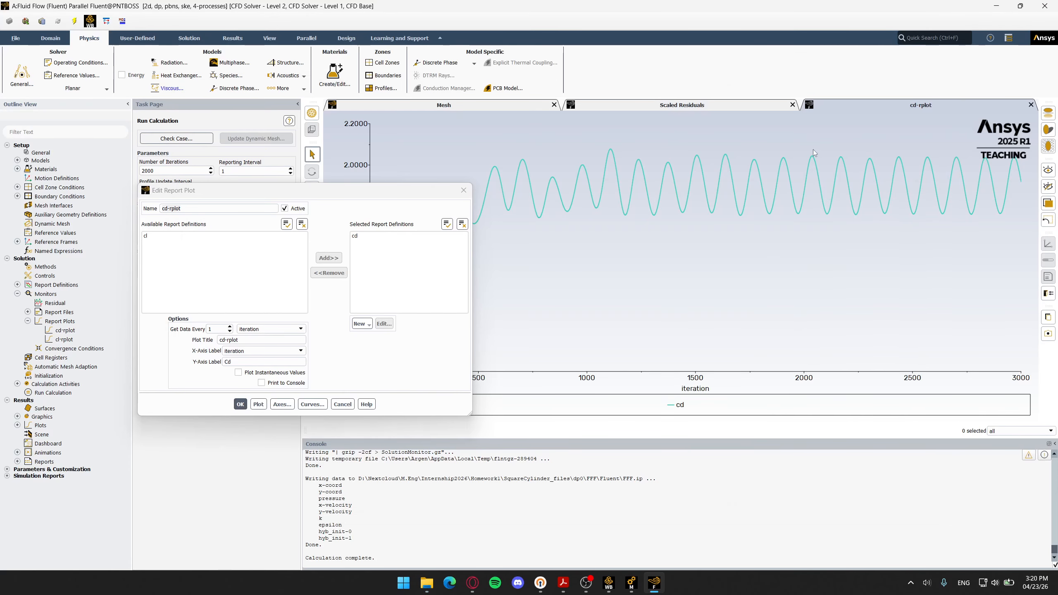
Step: Close the cd-rplot definition and review the scaled residuals, the drag plot and the mesh display
{"action": "left_click", "coordinate": [462, 192]}
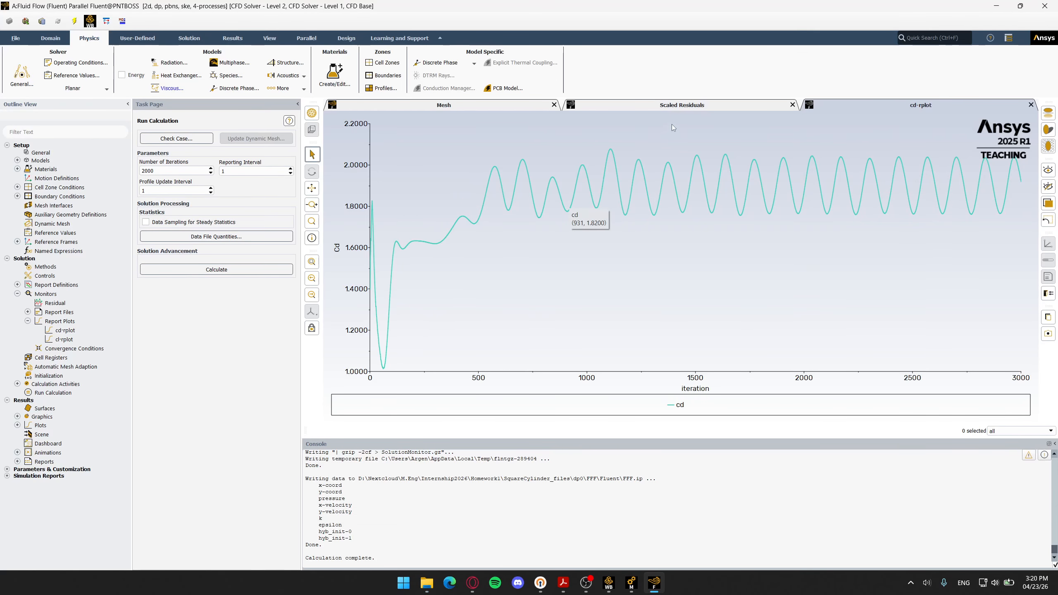
{"action": "left_click", "coordinate": [681, 106]}
{"action": "left_click", "coordinate": [972, 106]}
{"action": "left_click", "coordinate": [548, 107]}
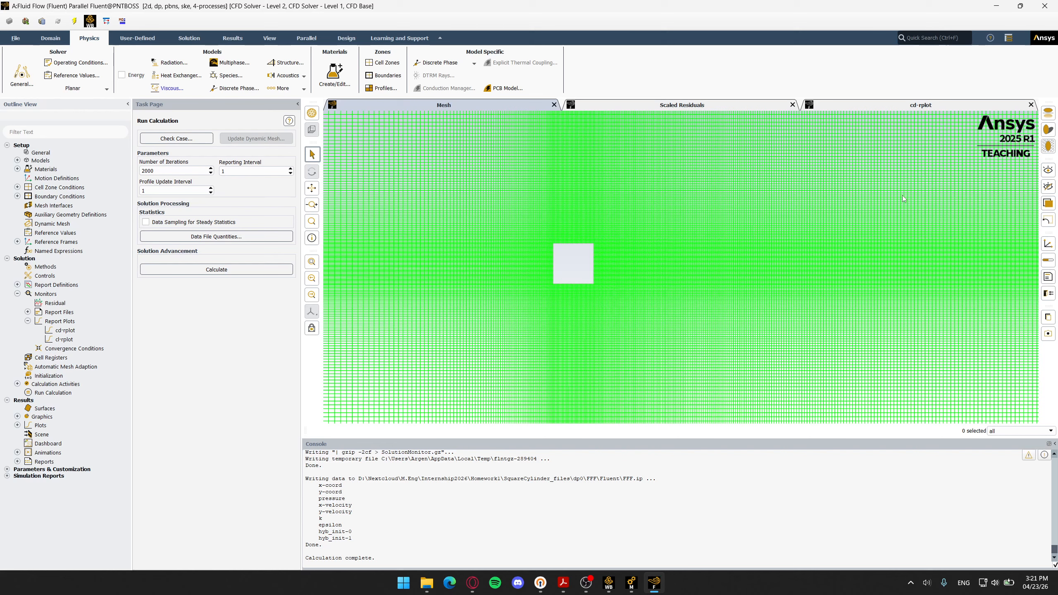
Step: Switch to Workbench, open the Fluid Flow (Fluent) results in CFD-Post, and show the domain in a widened XY view
{"action": "left_click", "coordinate": [997, 6]}
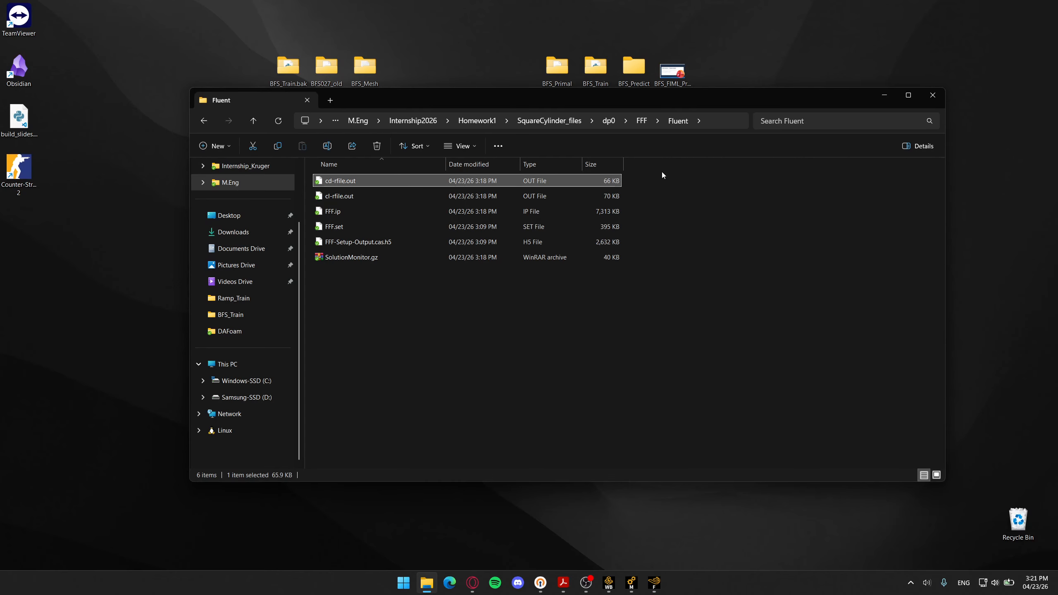
{"action": "left_click", "coordinate": [885, 96]}
{"action": "left_click", "coordinate": [609, 583]}
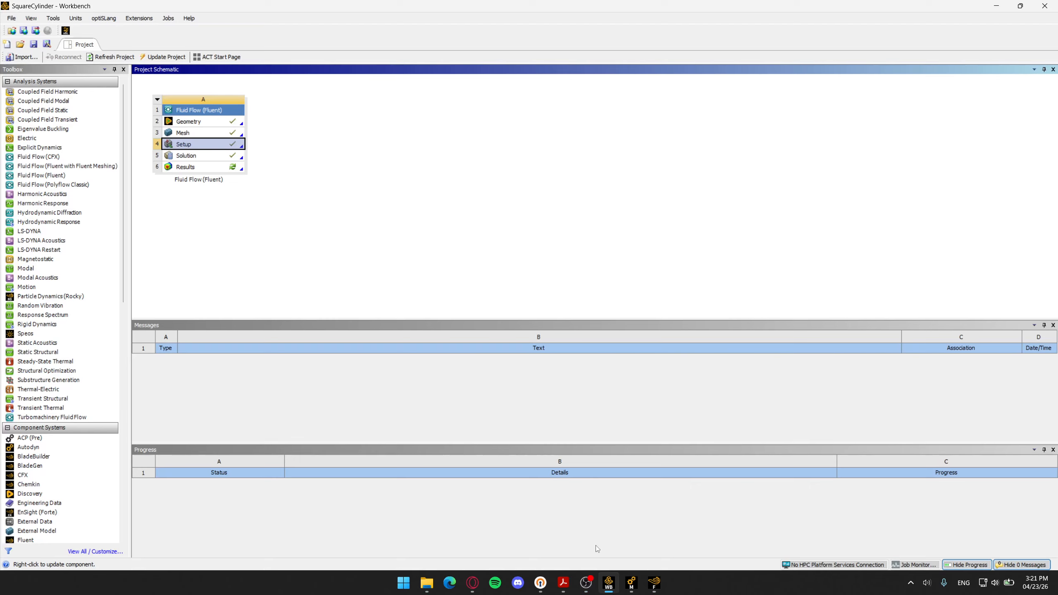
{"action": "double_click", "coordinate": [196, 166]}
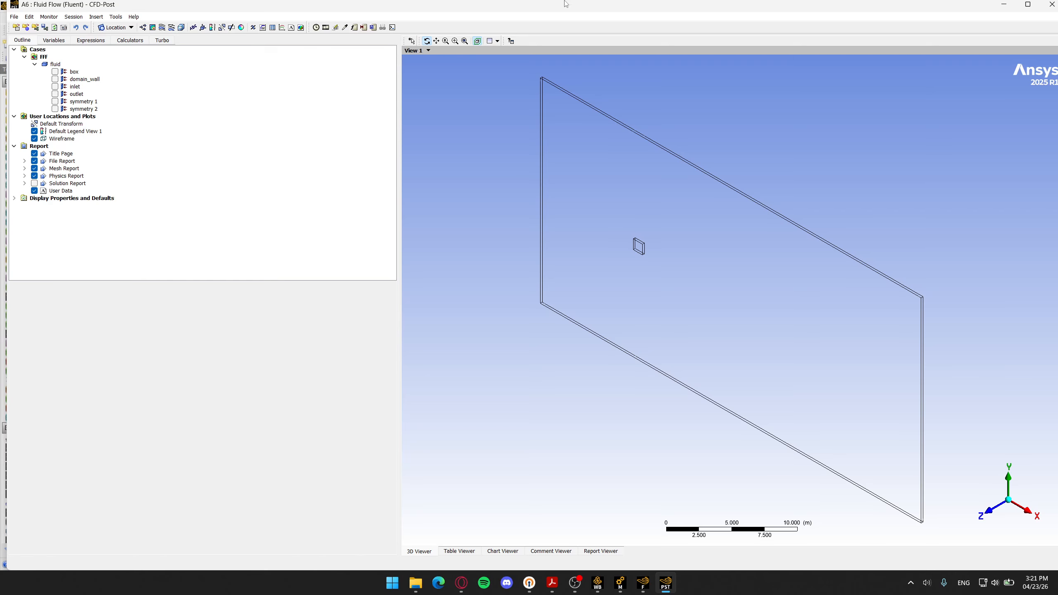
{"action": "double_click", "coordinate": [566, 4]}
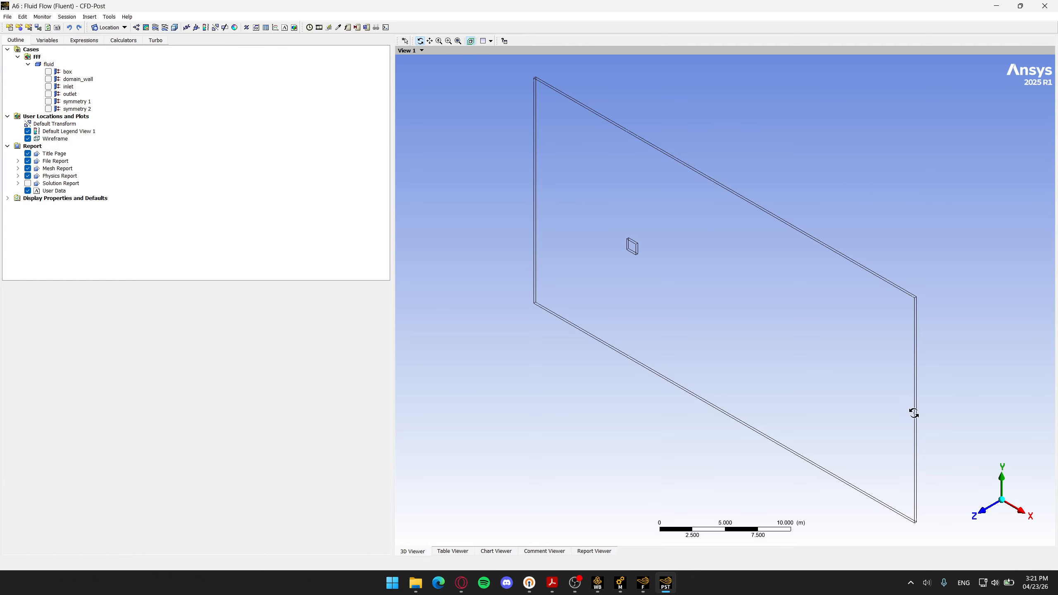
{"action": "left_click", "coordinate": [986, 512]}
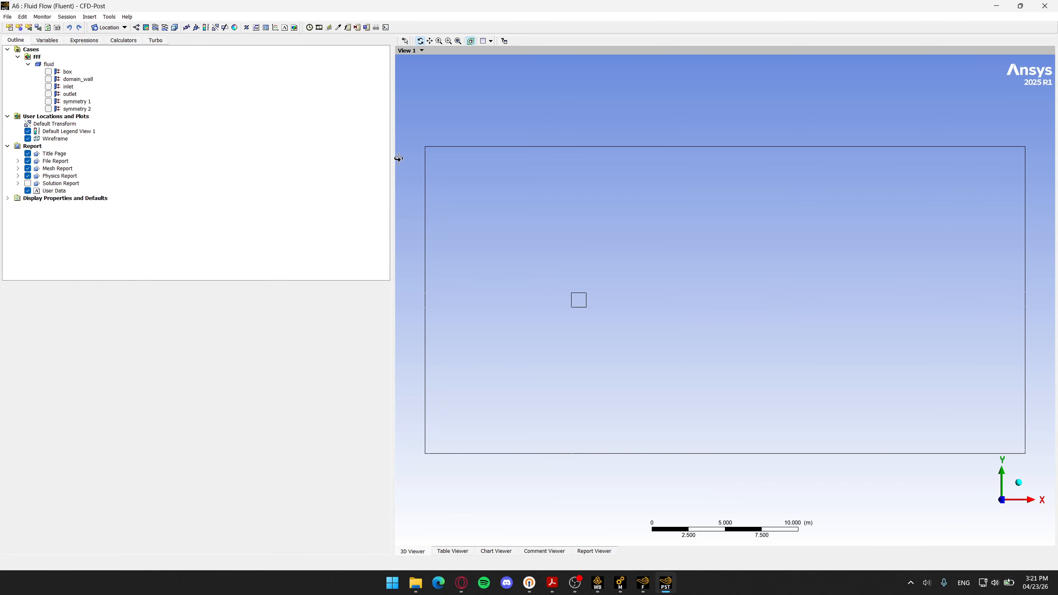
{"action": "left_click_drag", "start_coordinate": [394, 158], "coordinate": [244, 161]}
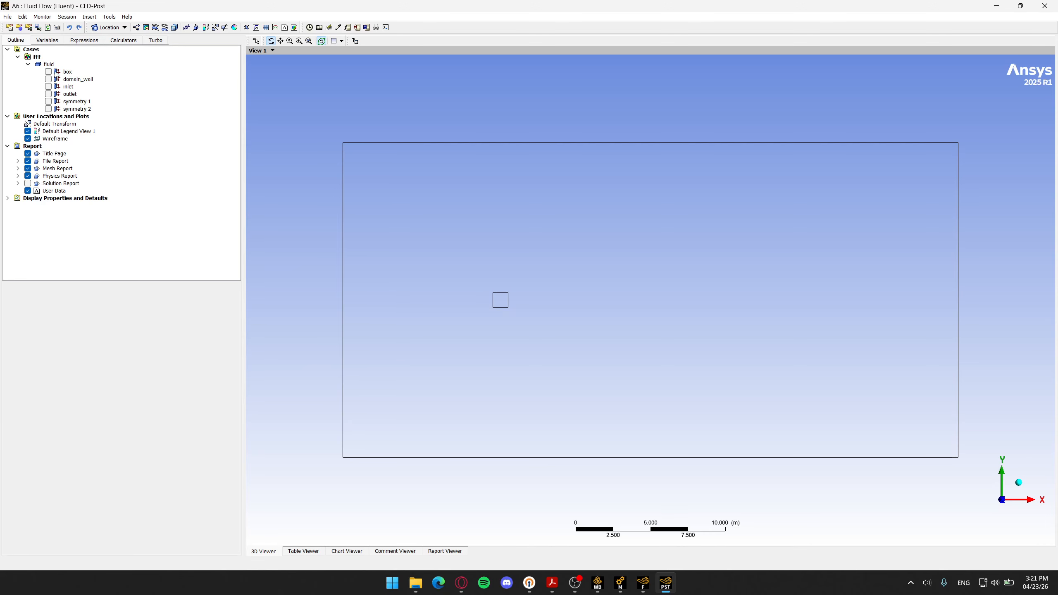
Step: Preview the box, inlet and symmetry 1 boundaries in the 3D view and hide them again
{"action": "left_click", "coordinate": [48, 71]}
{"action": "left_click", "coordinate": [48, 86]}
{"action": "left_click", "coordinate": [49, 102]}
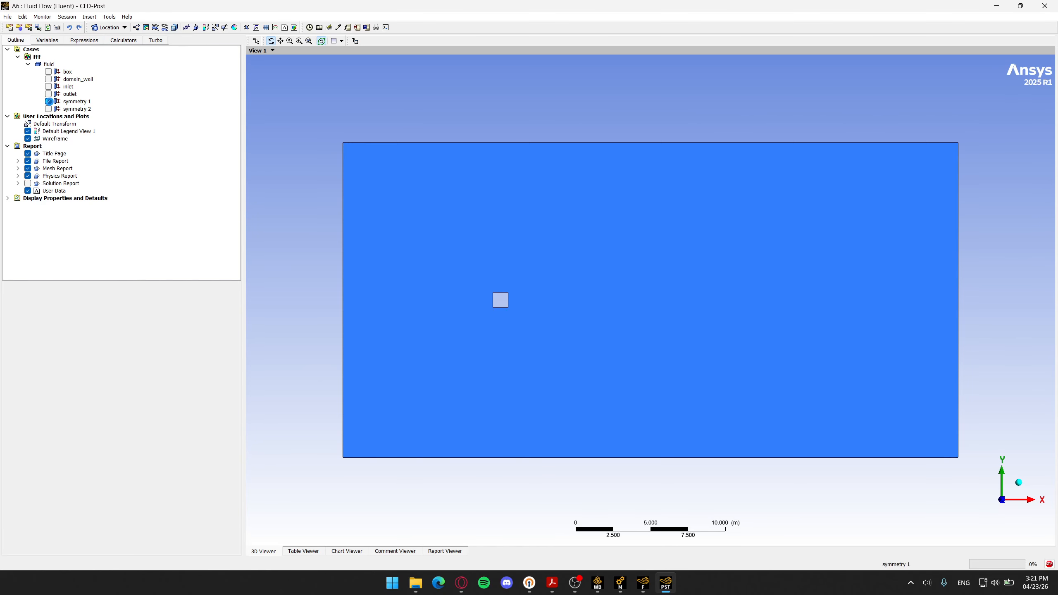
{"action": "left_click", "coordinate": [48, 101]}
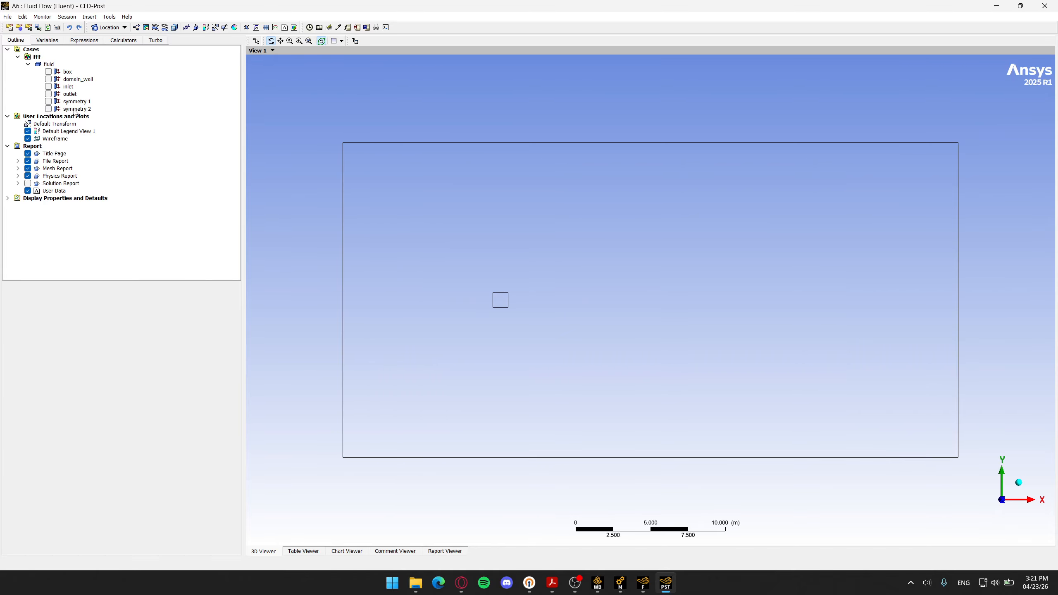
{"action": "left_click_drag", "start_coordinate": [649, 220], "coordinate": [484, 243]}
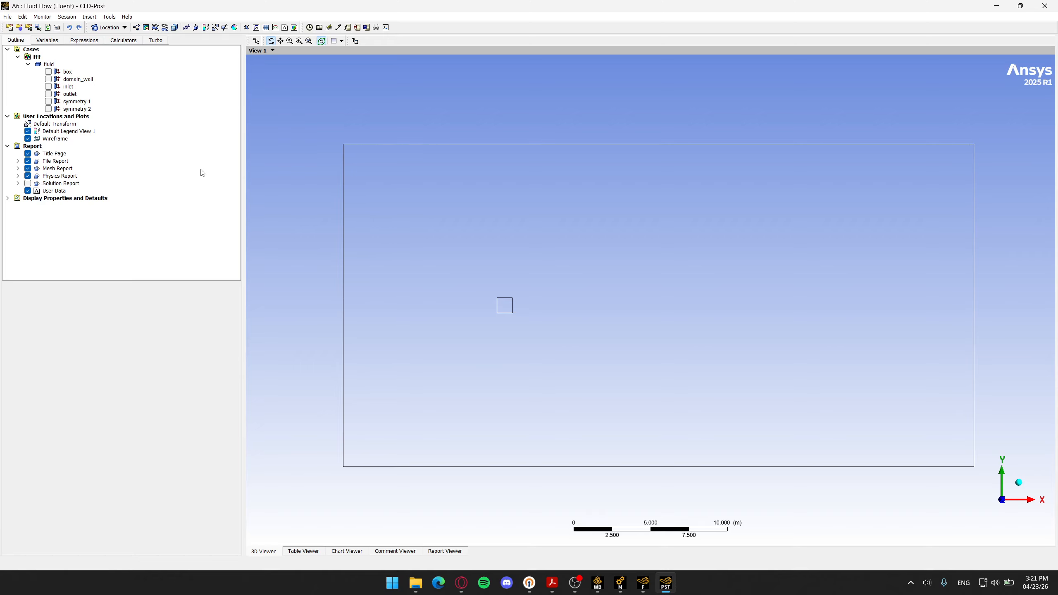
Step: Insert a contour named Velocity Contour with Velocity as its variable and a Local range
{"action": "left_click", "coordinate": [147, 28]}
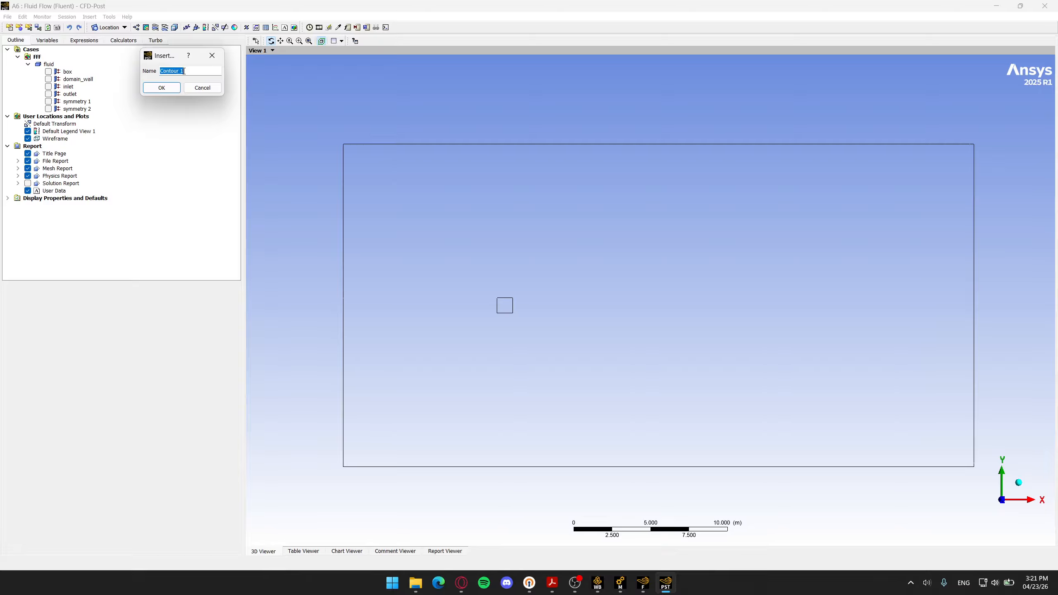
{"action": "type", "text": "Velocity"}
{"action": "key", "text": "Return"}
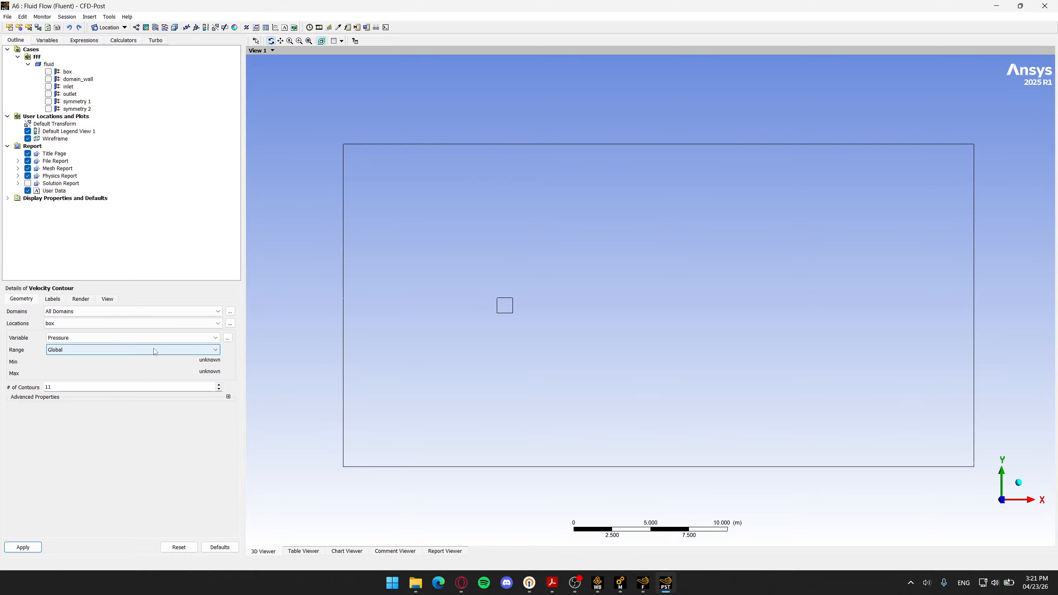
{"action": "left_click", "coordinate": [165, 343]}
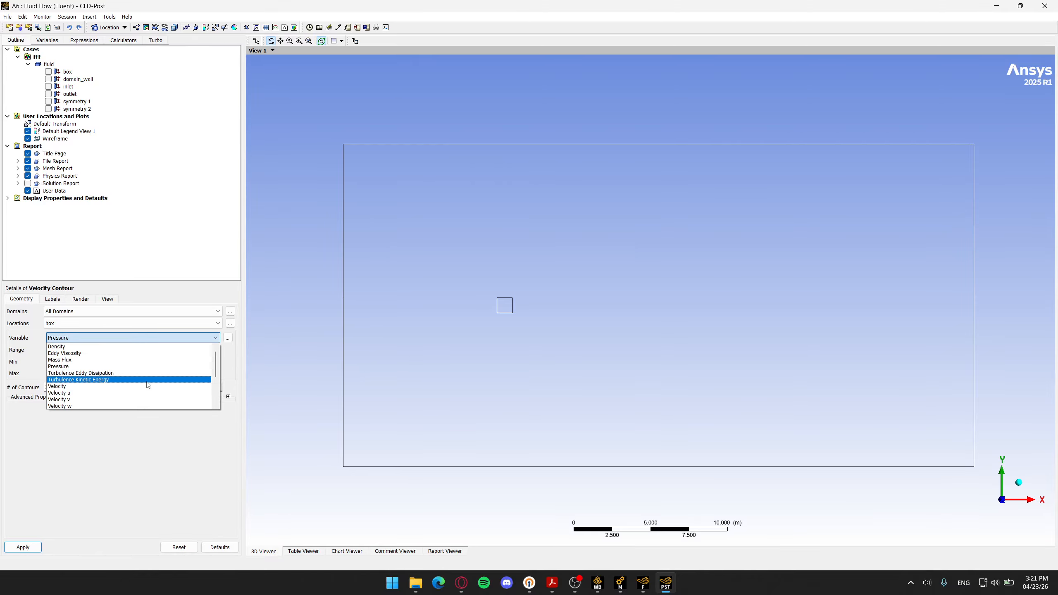
{"action": "left_click", "coordinate": [133, 386]}
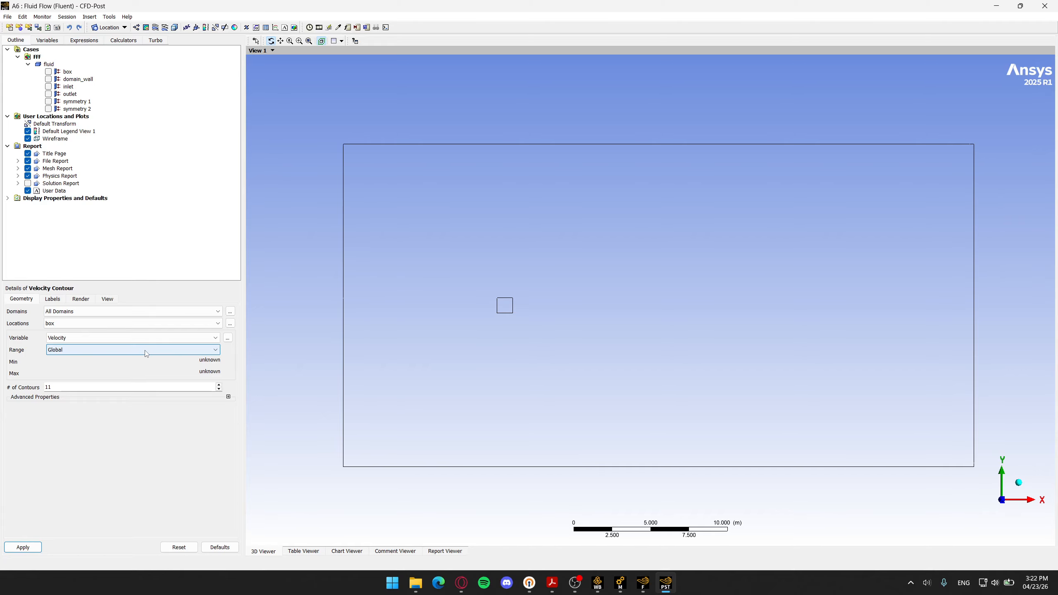
{"action": "left_click", "coordinate": [146, 352]}
{"action": "left_click", "coordinate": [140, 369]}
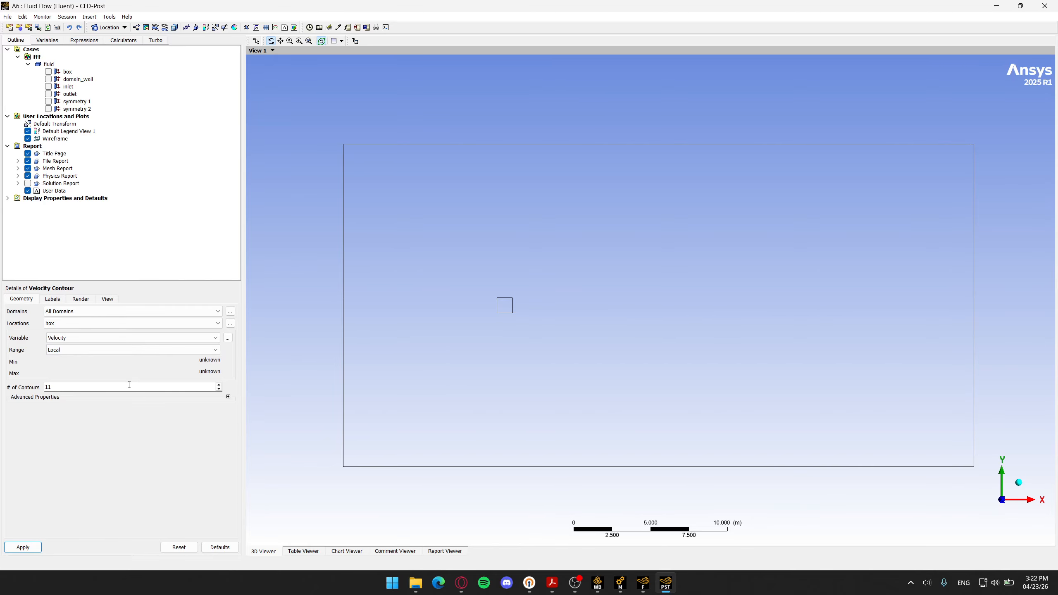
{"action": "key", "text": "Tab"}
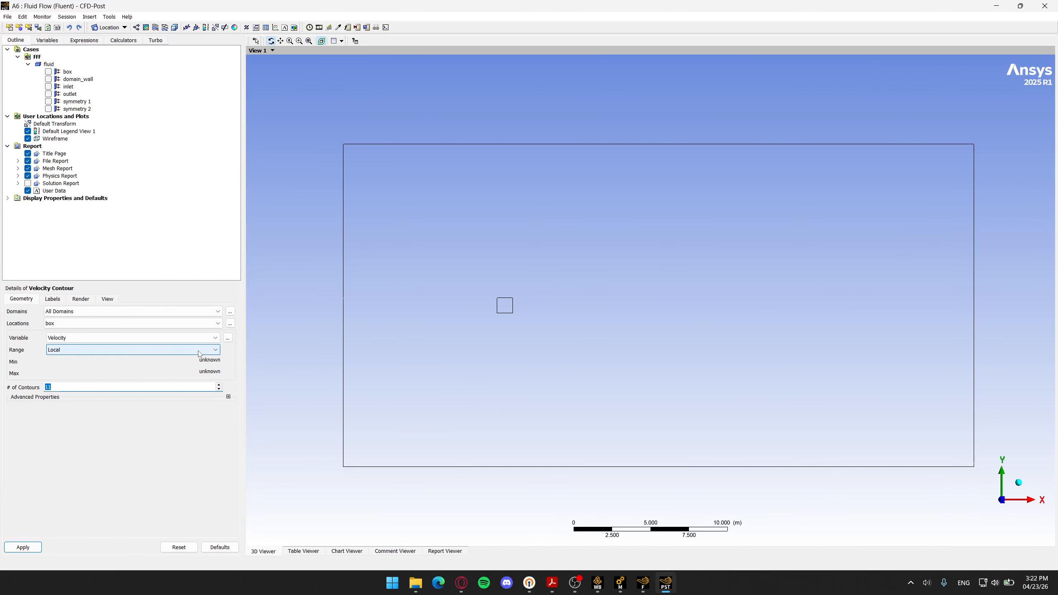
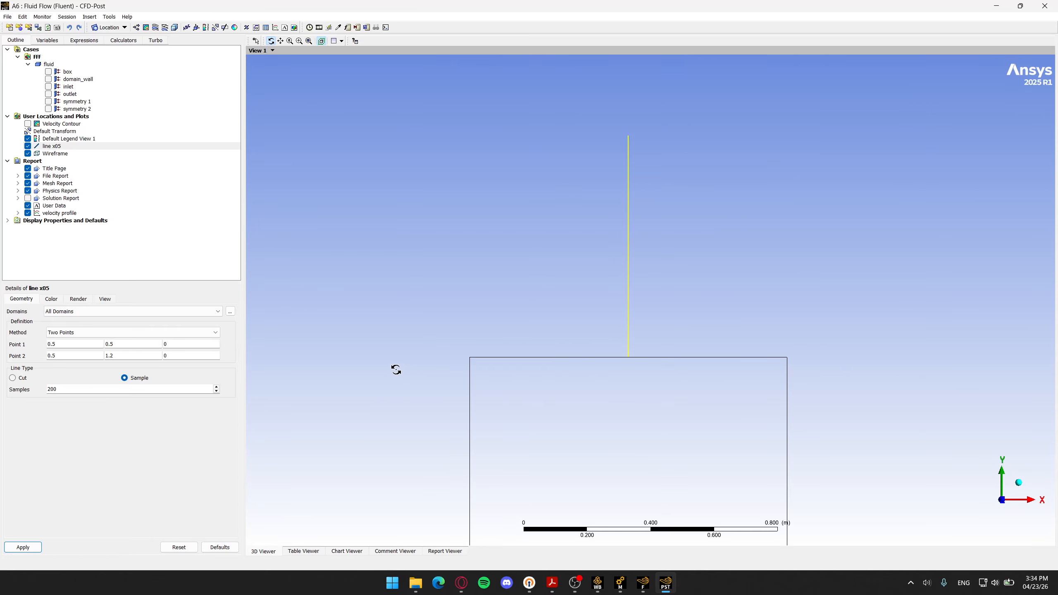
Step: Display the Velocity Contour, hide line x05, and show the whole domain around the square cylinder
{"action": "scroll", "coordinate": [404, 323], "scroll_direction": "down", "scroll_amount": 3}
{"action": "middle_click_drag", "start_coordinate": [487, 326], "coordinate": [411, 177], "text": "ctrl"}
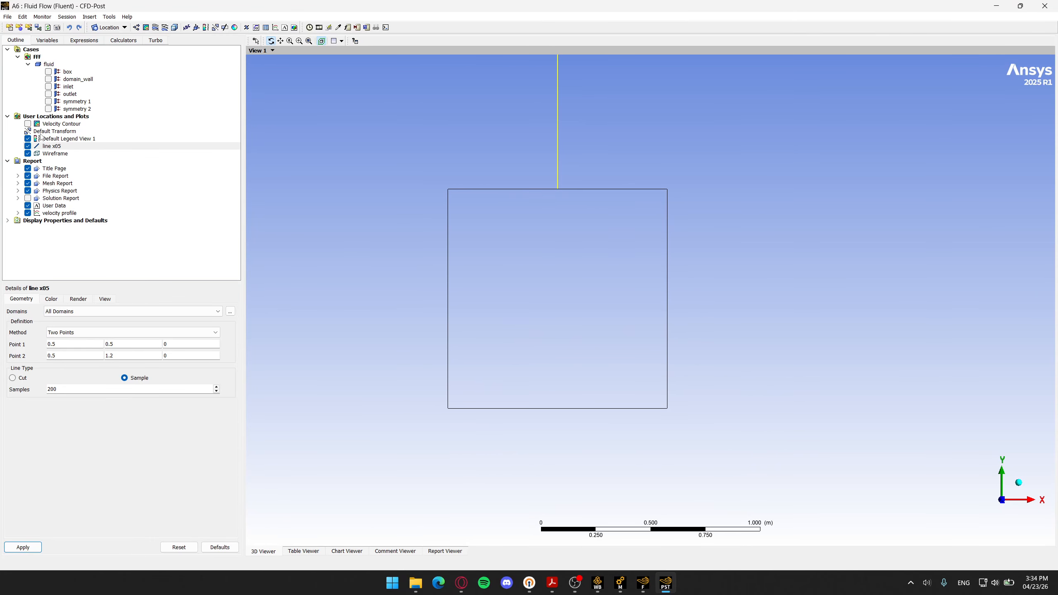
{"action": "left_click", "coordinate": [27, 123]}
{"action": "left_click", "coordinate": [28, 146]}
{"action": "scroll", "coordinate": [625, 279], "scroll_direction": "down", "scroll_amount": 5}
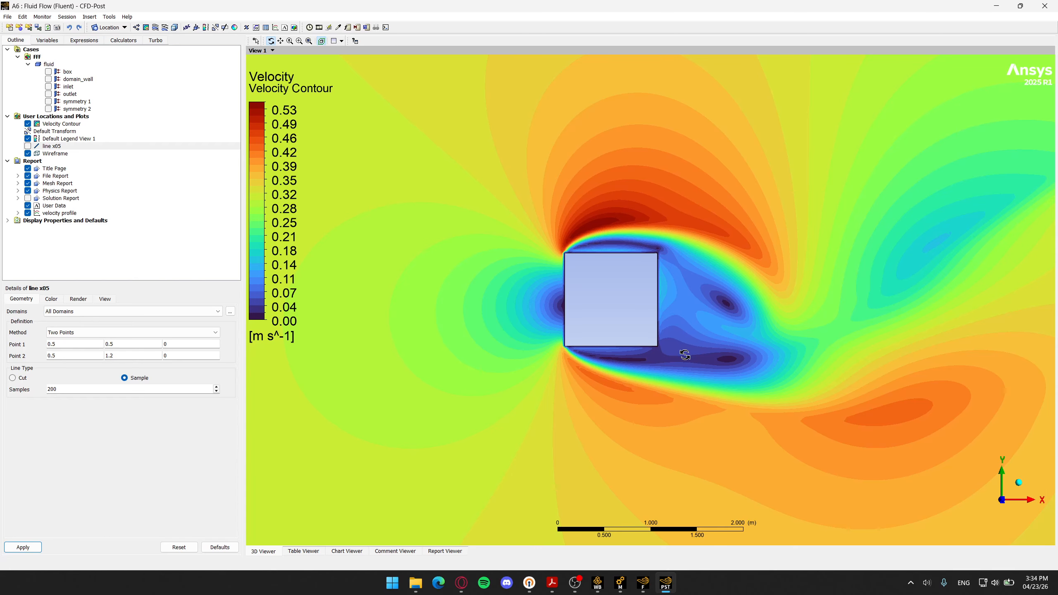
{"action": "scroll", "coordinate": [787, 315], "scroll_direction": "down", "scroll_amount": 2}
{"action": "scroll", "coordinate": [812, 320], "scroll_direction": "down", "scroll_amount": 3}
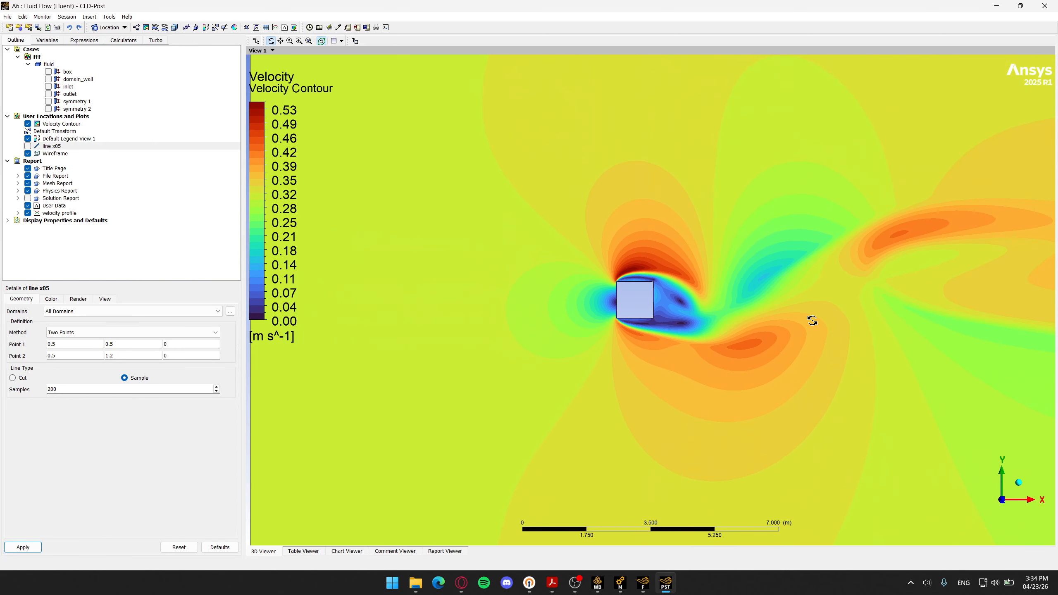
{"action": "scroll", "coordinate": [697, 307], "scroll_direction": "down", "scroll_amount": 2}
{"action": "scroll", "coordinate": [710, 310], "scroll_direction": "down", "scroll_amount": 4}
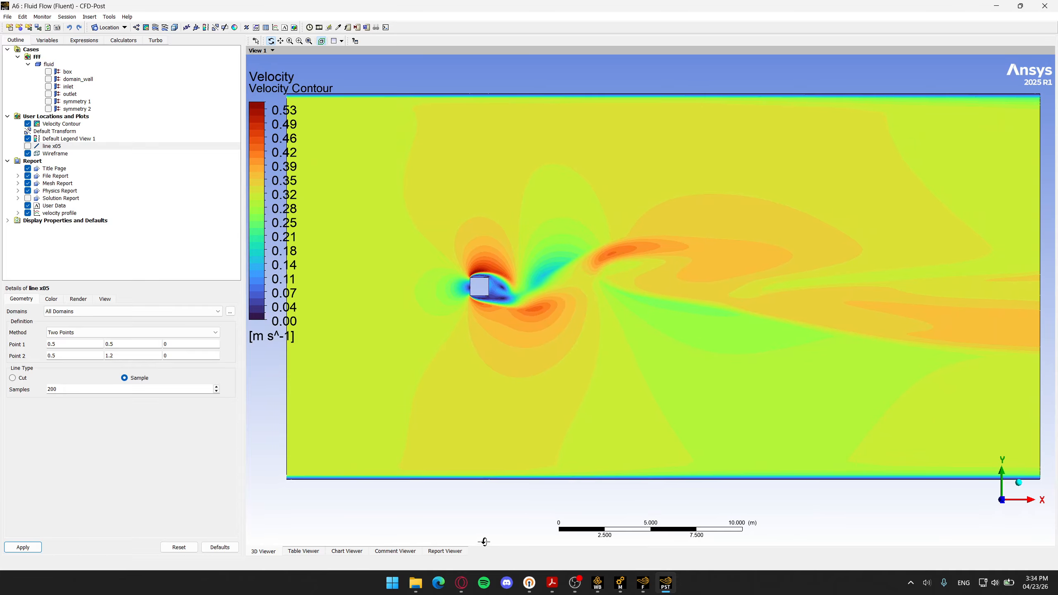
Step: Consult the reference paper's Umean/Uo versus x/D plot for the square cylinder in Acrobat Reader and return to CFD-Post
{"action": "left_click", "coordinate": [559, 577]}
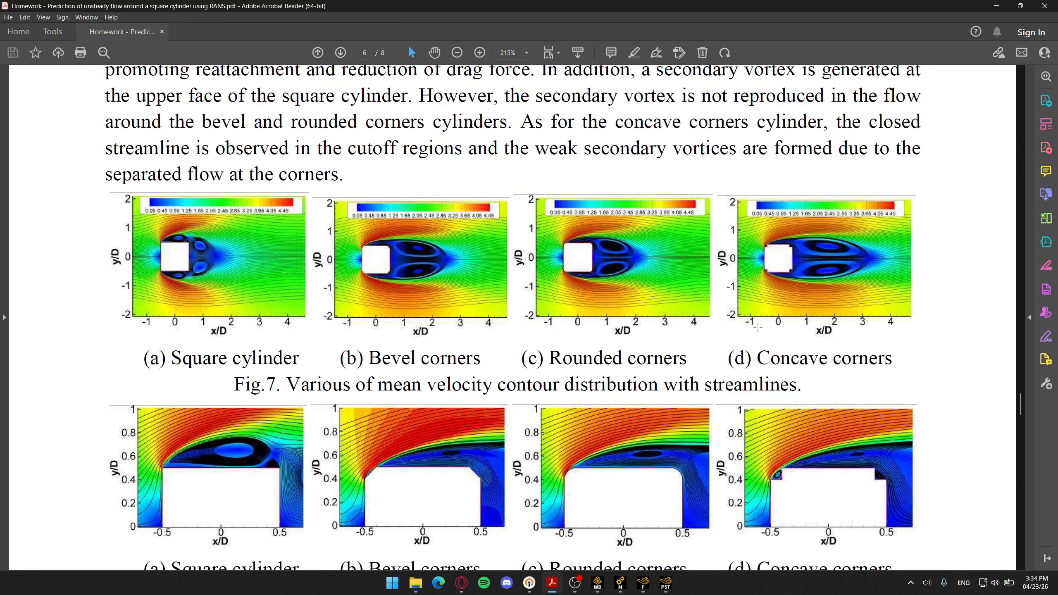
{"action": "scroll", "coordinate": [813, 359], "scroll_direction": "down", "scroll_amount": 15}
{"action": "scroll", "coordinate": [814, 359], "scroll_direction": "up", "scroll_amount": 3, "text": "ctrl"}
{"action": "scroll", "coordinate": [813, 360], "scroll_direction": "down", "scroll_amount": 1, "text": "ctrl"}
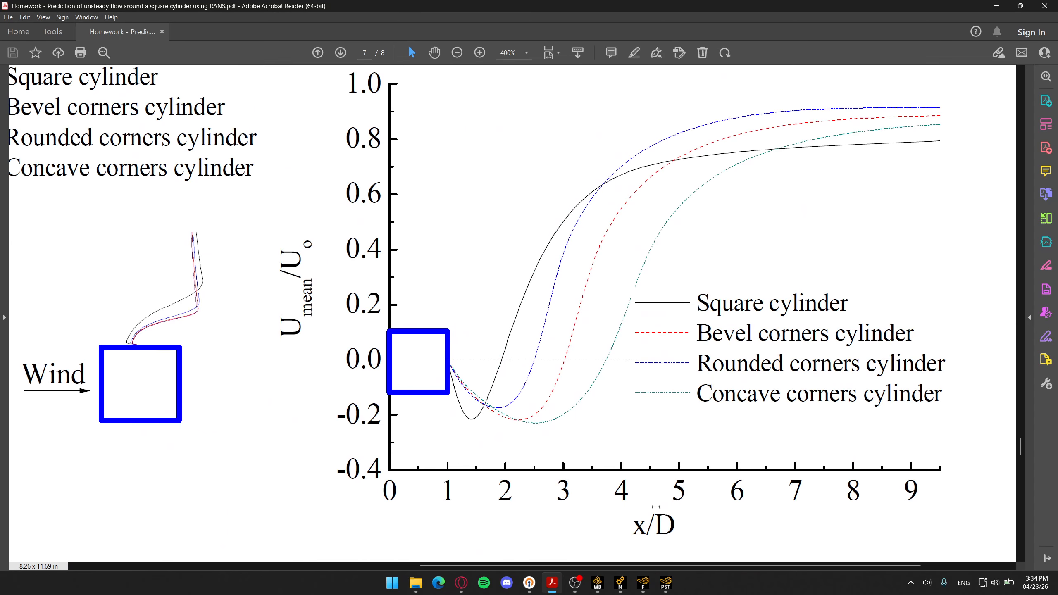
{"action": "scroll", "coordinate": [546, 354], "scroll_direction": "right", "scroll_amount": 3}
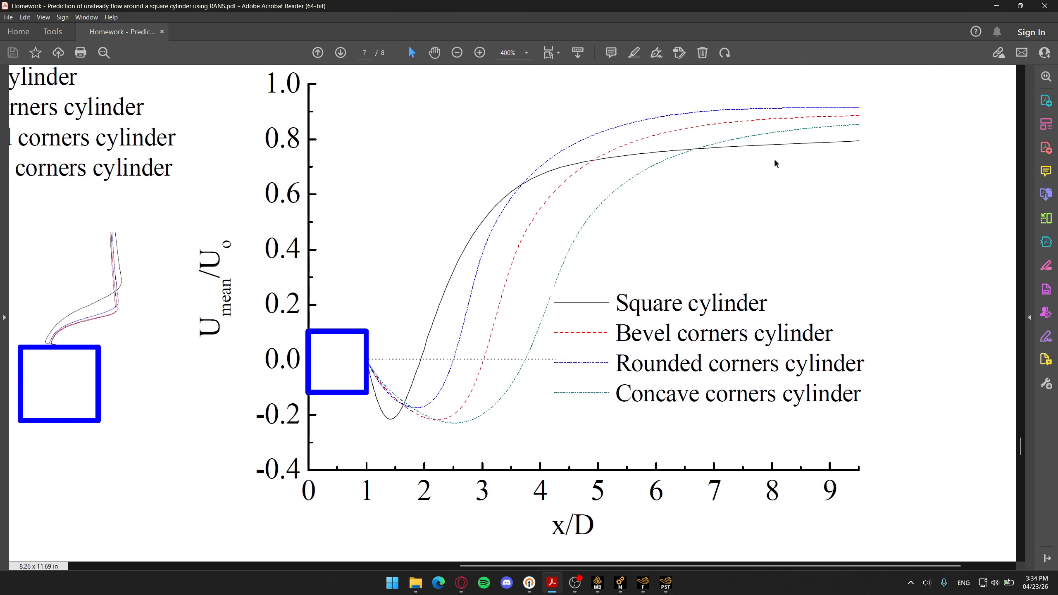
{"action": "key", "text": "alt+Tab"}
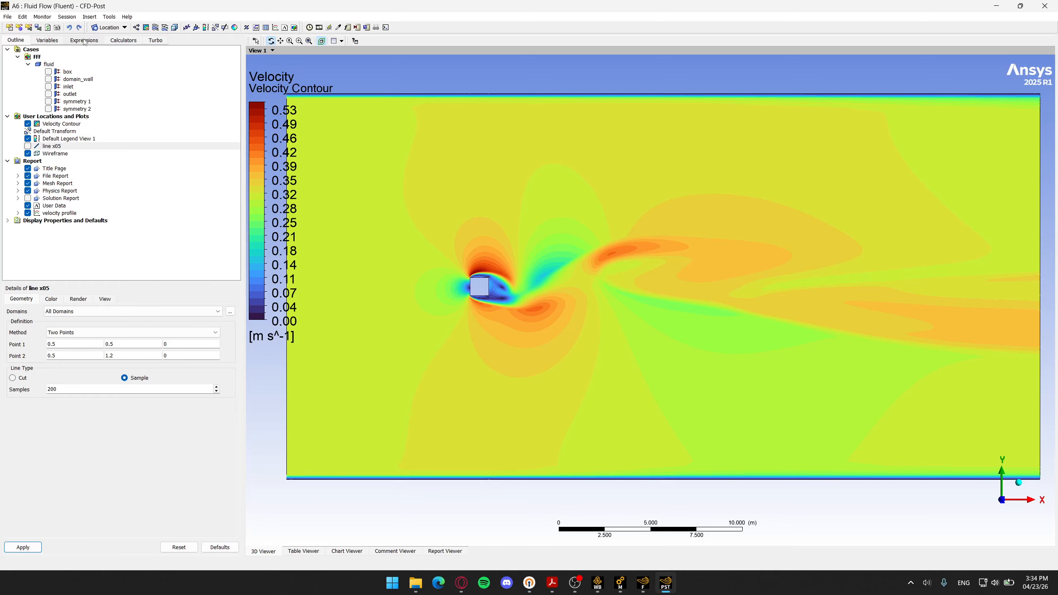
Step: Hide the Velocity Contour, check the x/D range of the paper's Umean/Uo plot in Acrobat Reader, and return to CFD-Post
{"action": "left_click", "coordinate": [28, 124]}
{"action": "scroll", "coordinate": [475, 296], "scroll_direction": "up", "scroll_amount": 3}
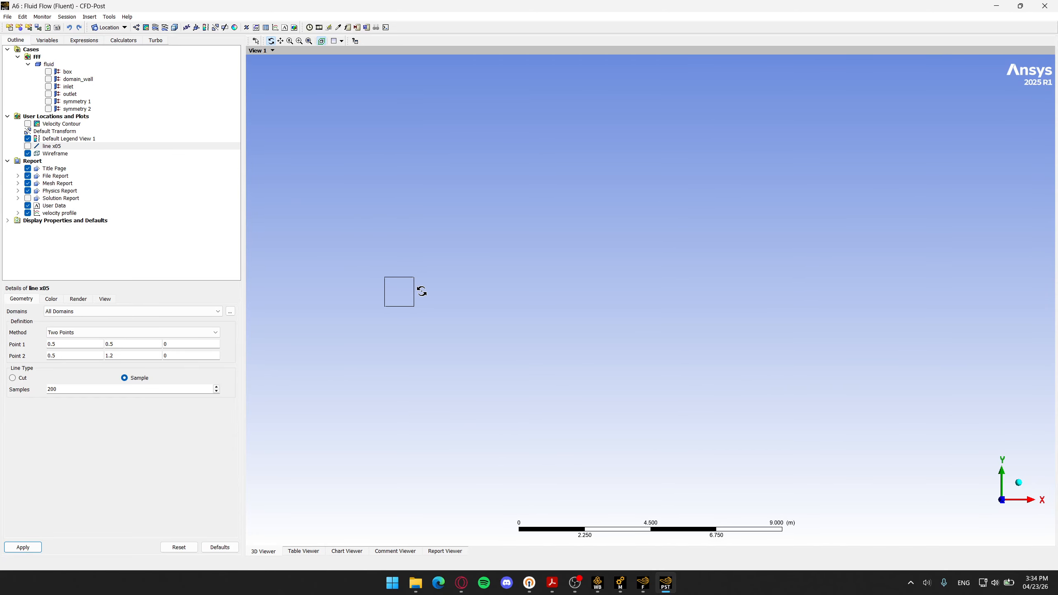
{"action": "key", "text": "alt+Tab"}
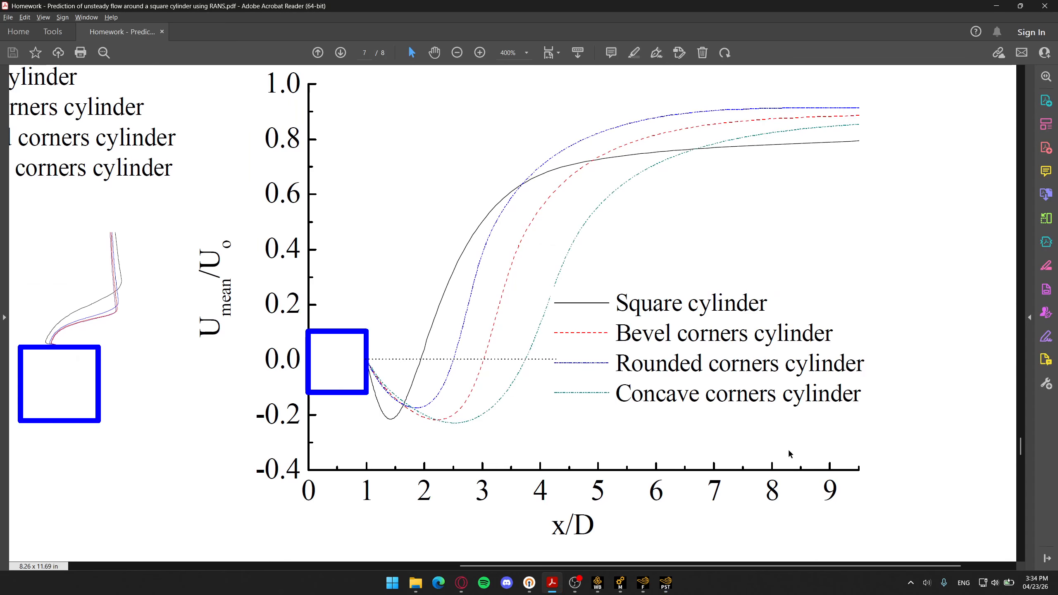
{"action": "key", "text": "alt+Tab"}
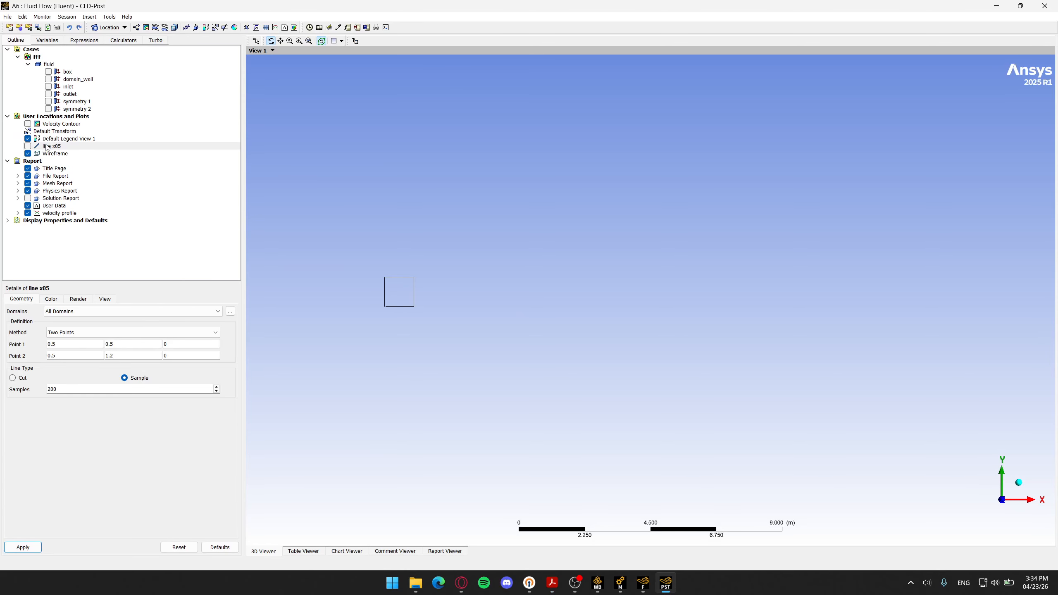
Step: Insert a new line location named centerline
{"action": "left_click", "coordinate": [101, 28]}
{"action": "left_click", "coordinate": [113, 63]}
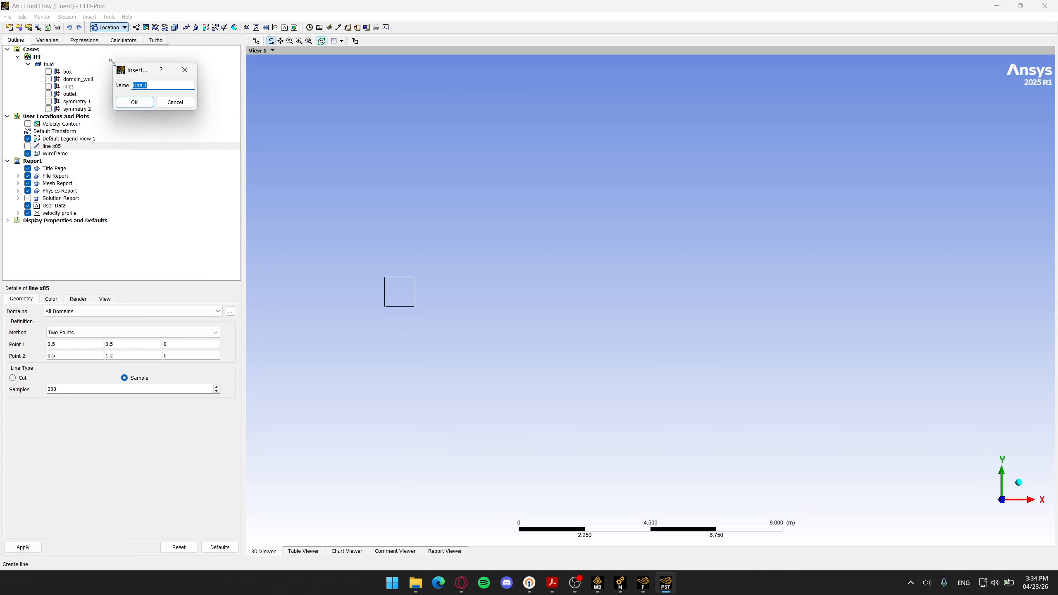
{"action": "type", "text": "li"}
{"action": "key", "text": "Return"}
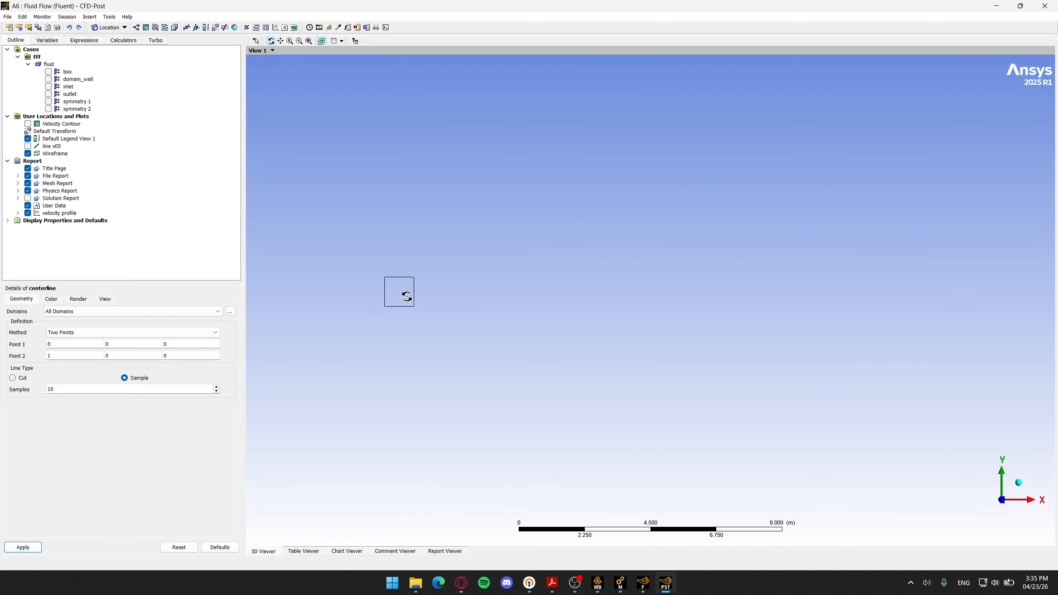
Step: Define the centerline by two points, from (1, 0, 0) to (9, 0, 0), and display it behind the square cylinder
{"action": "scroll", "coordinate": [406, 297], "scroll_direction": "up", "scroll_amount": 5}
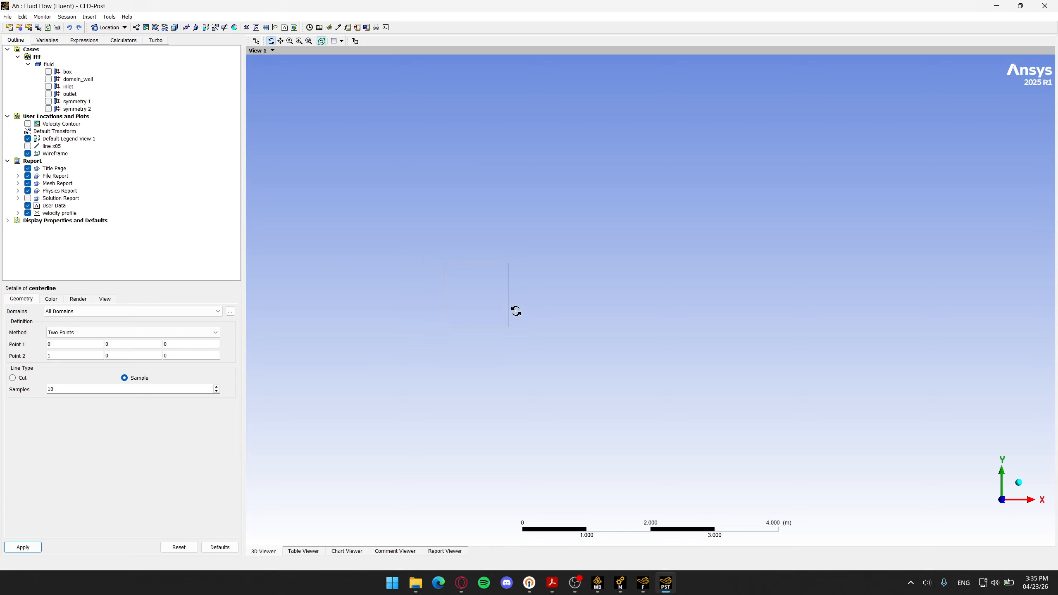
{"action": "double_click", "coordinate": [67, 344]}
{"action": "type", "text": "1"}
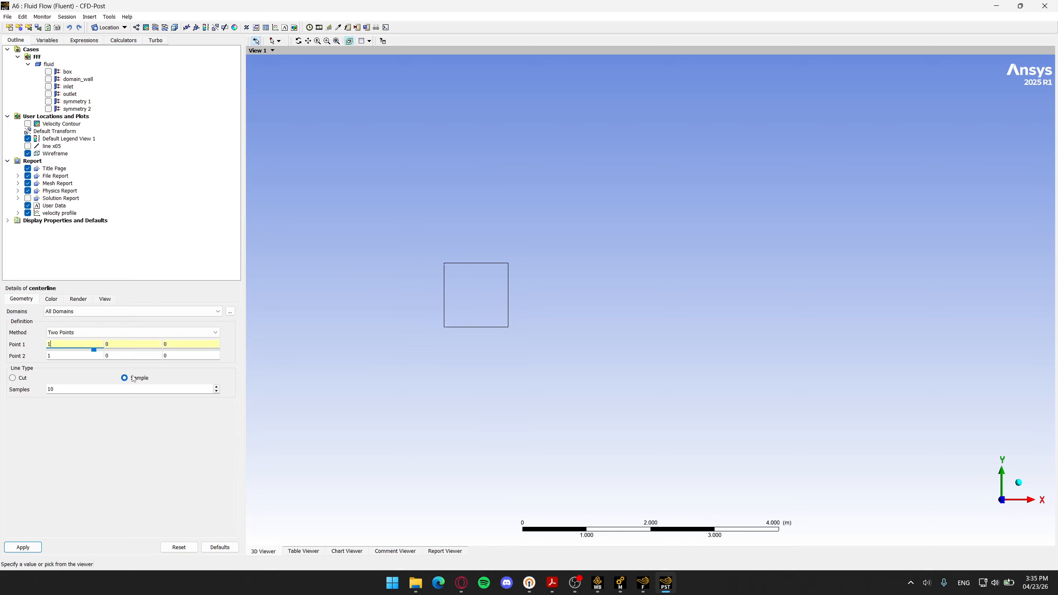
{"action": "left_click", "coordinate": [134, 345]}
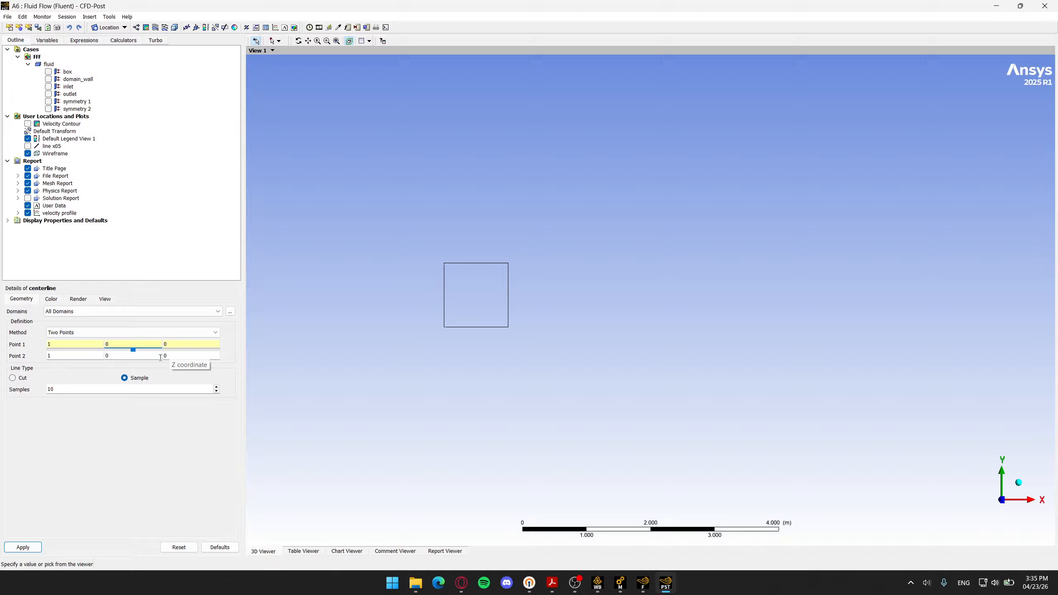
{"action": "left_click", "coordinate": [125, 356]}
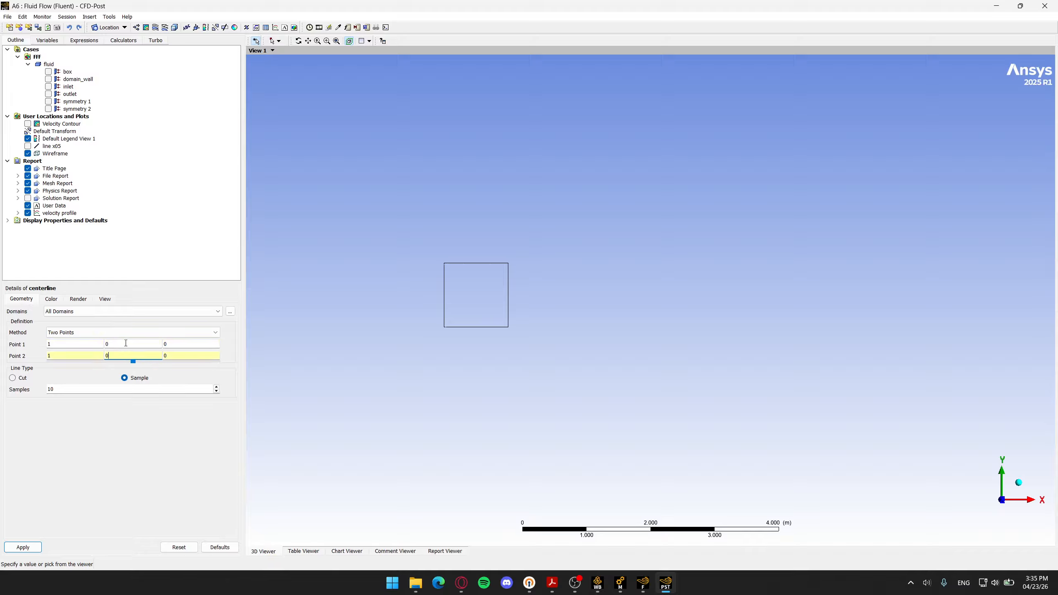
{"action": "left_click", "coordinate": [94, 355]}
{"action": "left_click", "coordinate": [23, 547]}
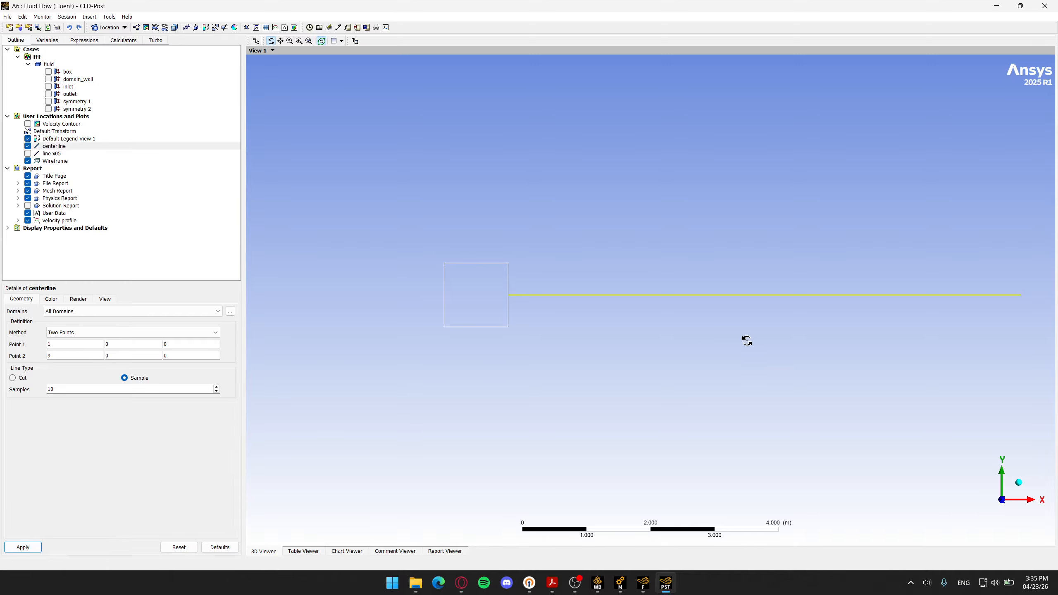
{"action": "scroll", "coordinate": [834, 300], "scroll_direction": "down", "scroll_amount": 1}
{"action": "middle_click_drag", "start_coordinate": [852, 255], "coordinate": [810, 246], "text": "ctrl"}
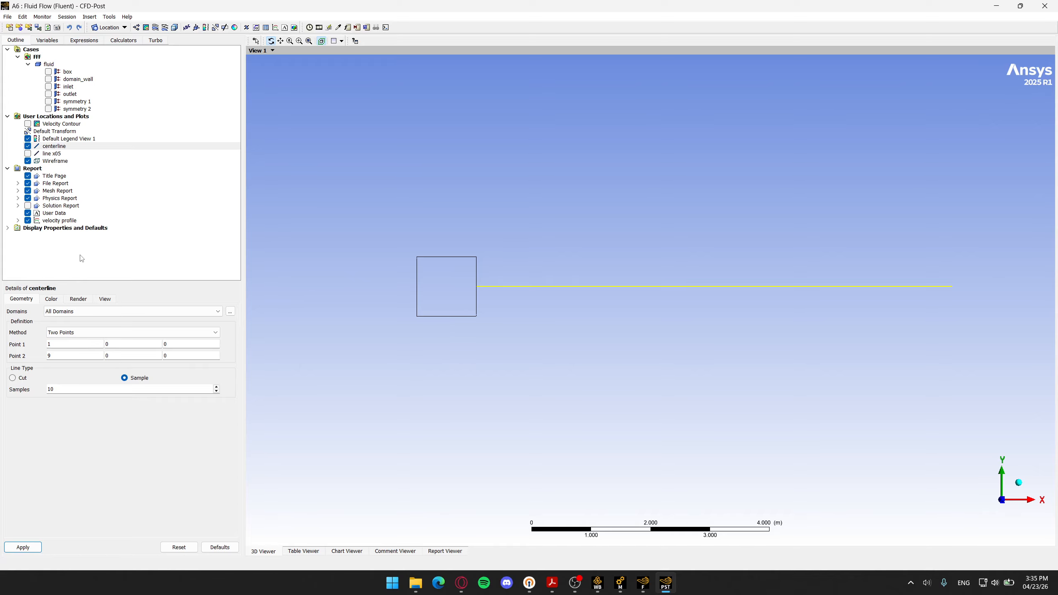
Step: Examine the Umean/Uo axis label of the paper's plot in Acrobat Reader, compare it with the centerline setup, and return to CFD-Post
{"action": "key", "text": "alt+Tab"}
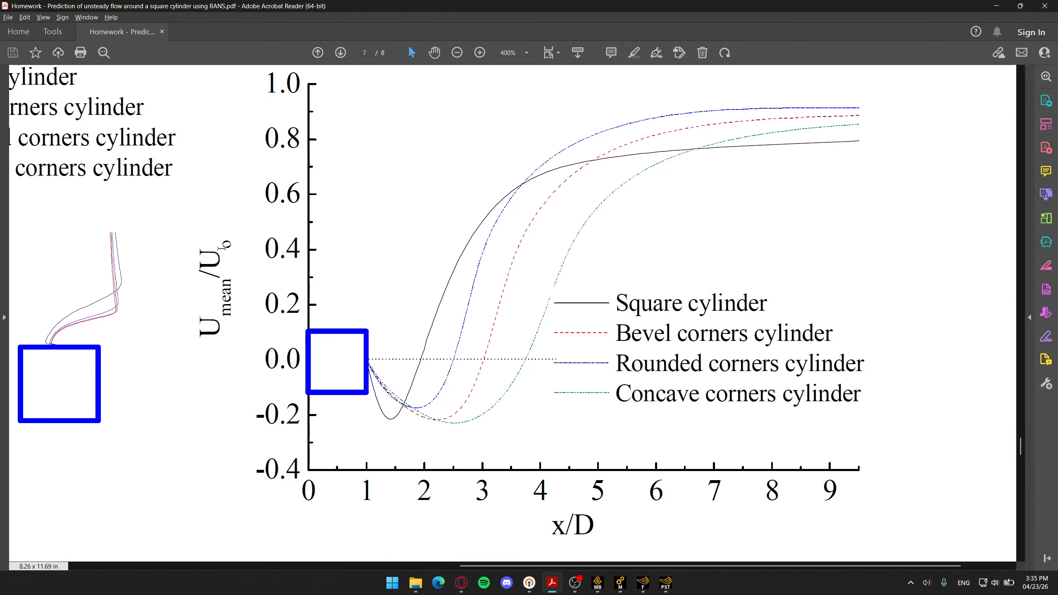
{"action": "scroll", "coordinate": [275, 340], "scroll_direction": "up", "scroll_amount": 1}
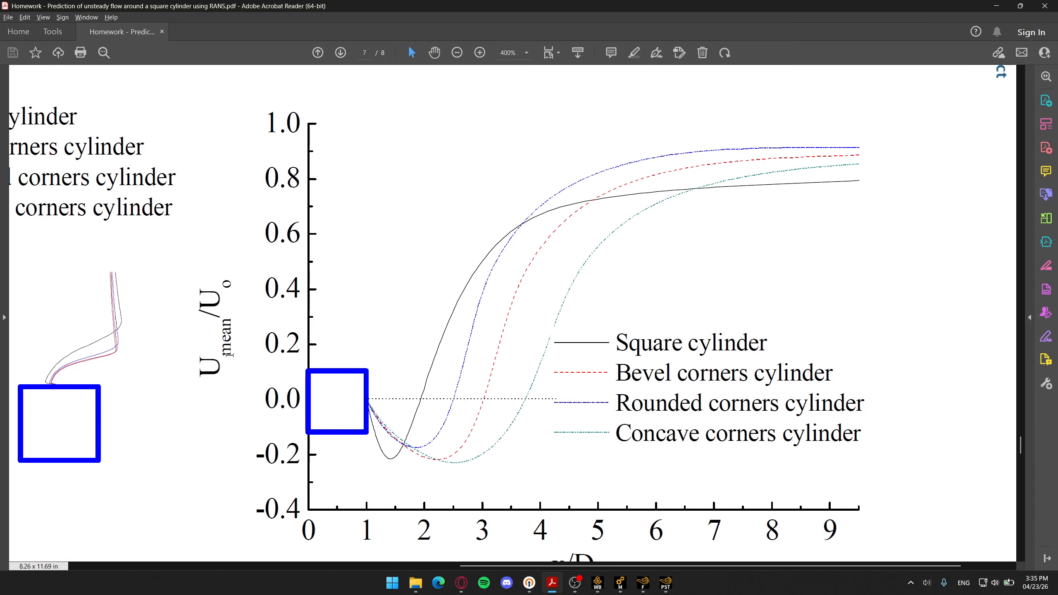
{"action": "double_click", "coordinate": [206, 363]}
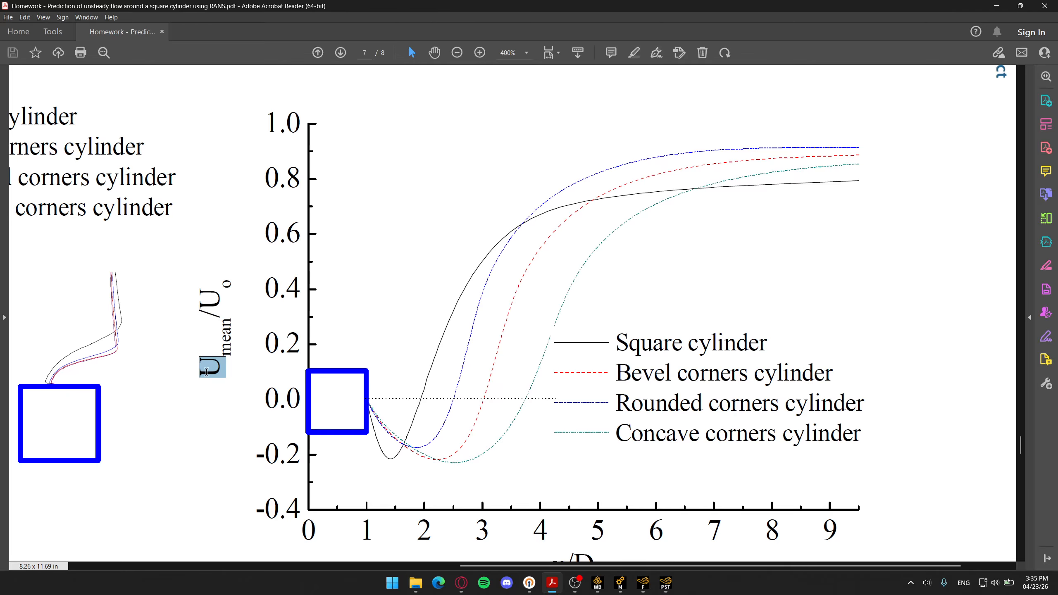
{"action": "left_click", "coordinate": [314, 298]}
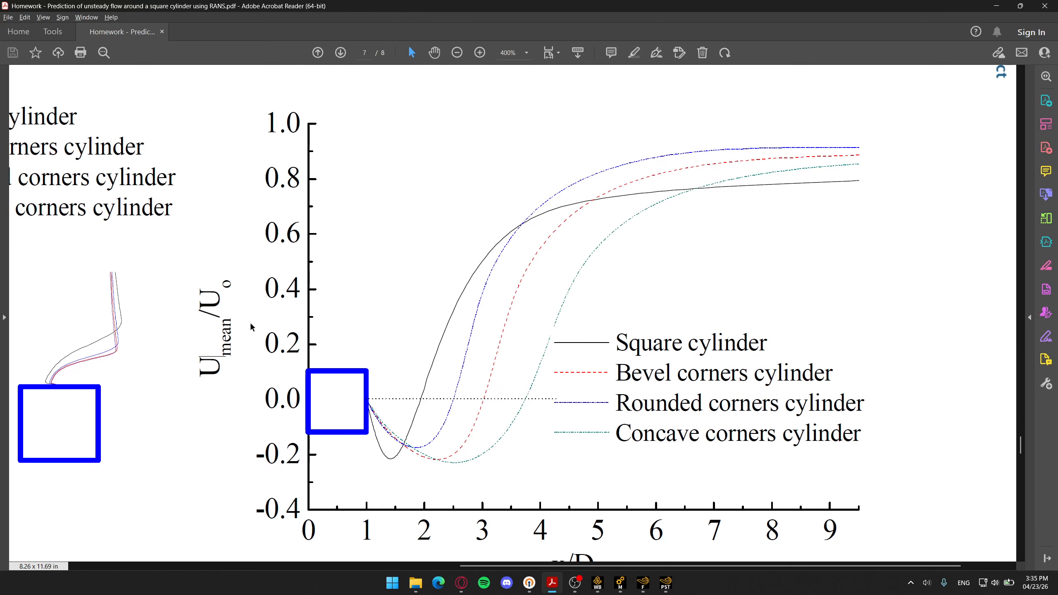
{"action": "double_click", "coordinate": [226, 333]}
{"action": "left_click_drag", "start_coordinate": [226, 325], "coordinate": [226, 317]}
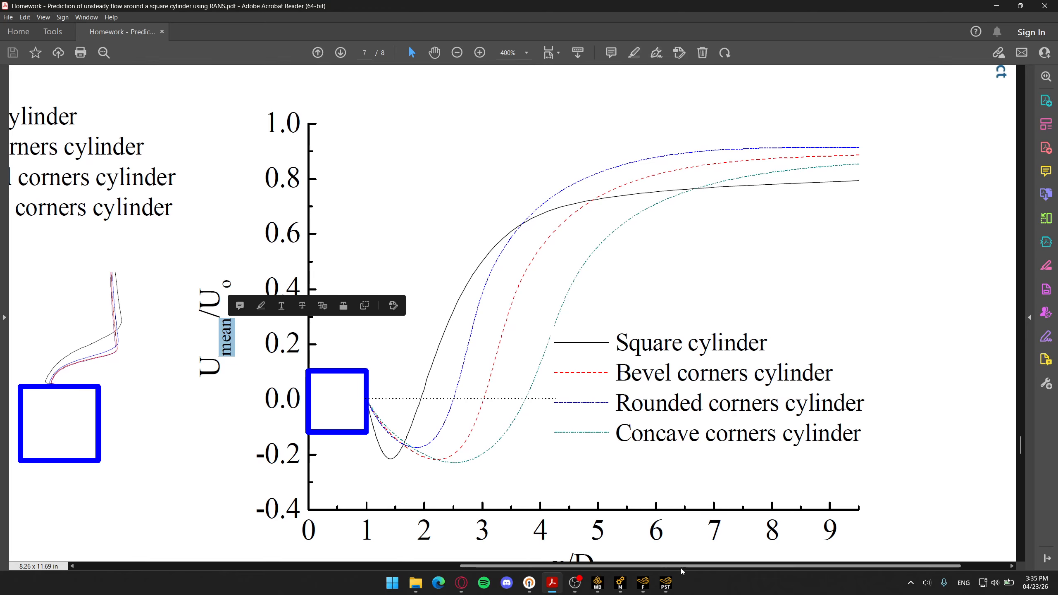
{"action": "mouse_move", "coordinate": [682, 566]}
{"action": "left_mouse_down"}
{"action": "mouse_move", "coordinate": [669, 566]}
{"action": "mouse_move", "coordinate": [681, 563]}
{"action": "left_mouse_up"}
{"action": "scroll", "coordinate": [619, 465], "scroll_direction": "down", "scroll_amount": 1}
{"action": "key", "text": "alt+Tab"}
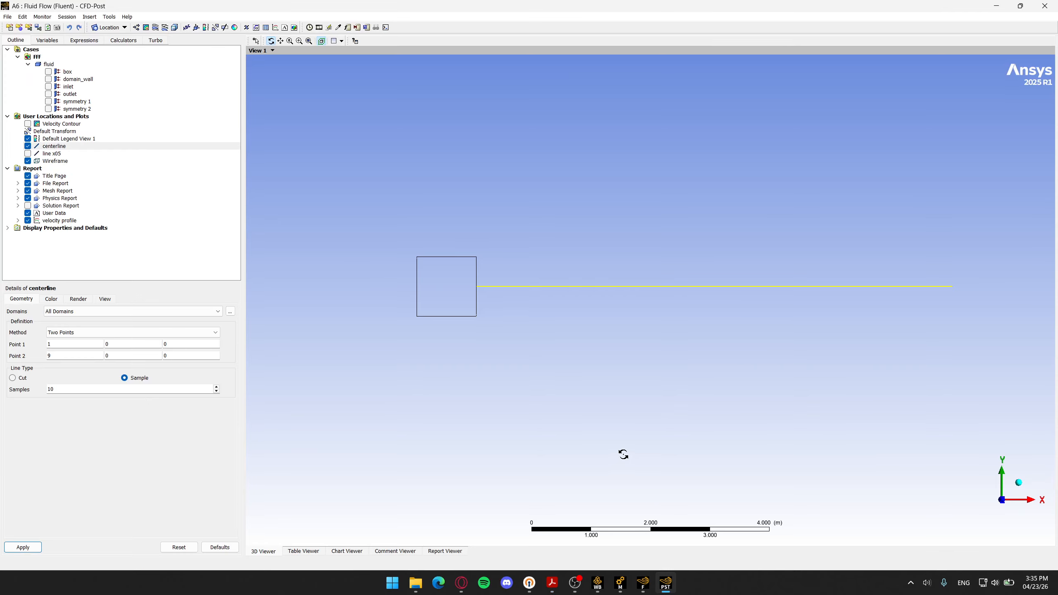
{"action": "key", "text": "alt+Tab"}
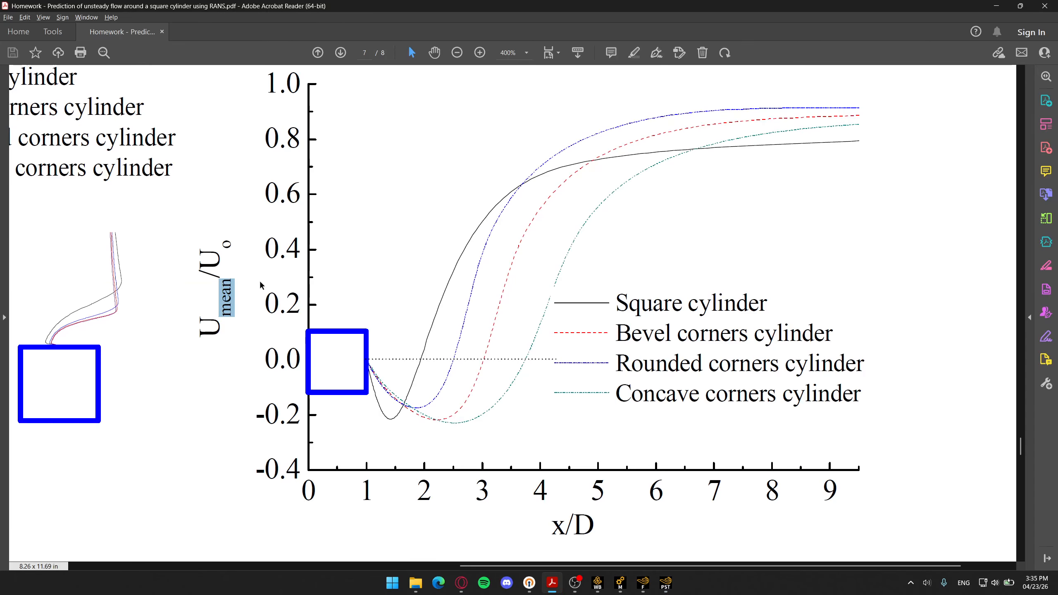
{"action": "key", "text": "alt+Tab"}
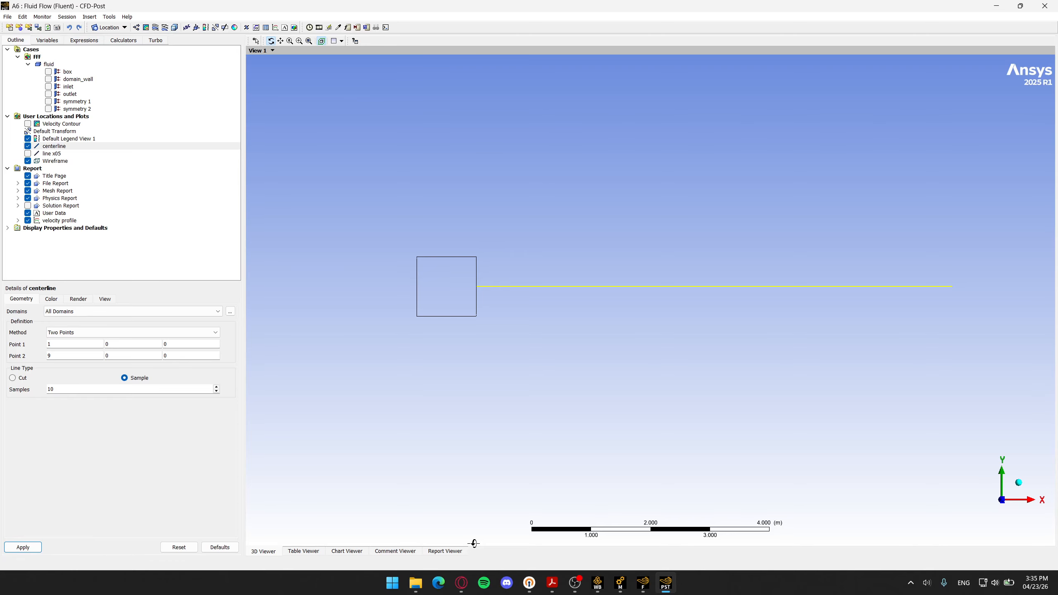
{"action": "key", "text": "alt+Tab"}
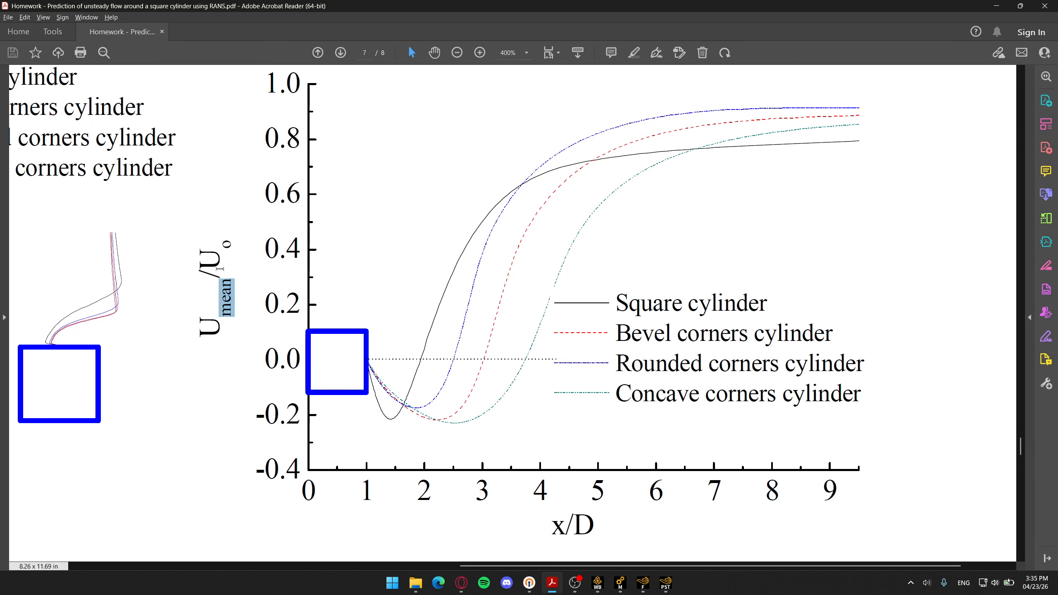
{"action": "key", "text": "alt+Tab"}
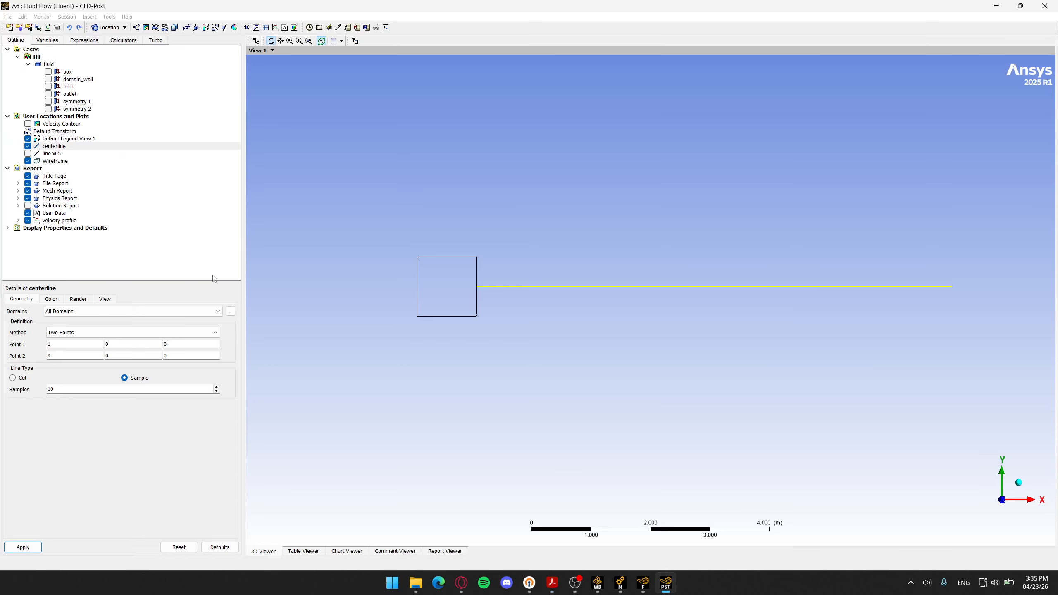
Step: Create a new expression named ratiomagvelocity
{"action": "left_click", "coordinate": [85, 42]}
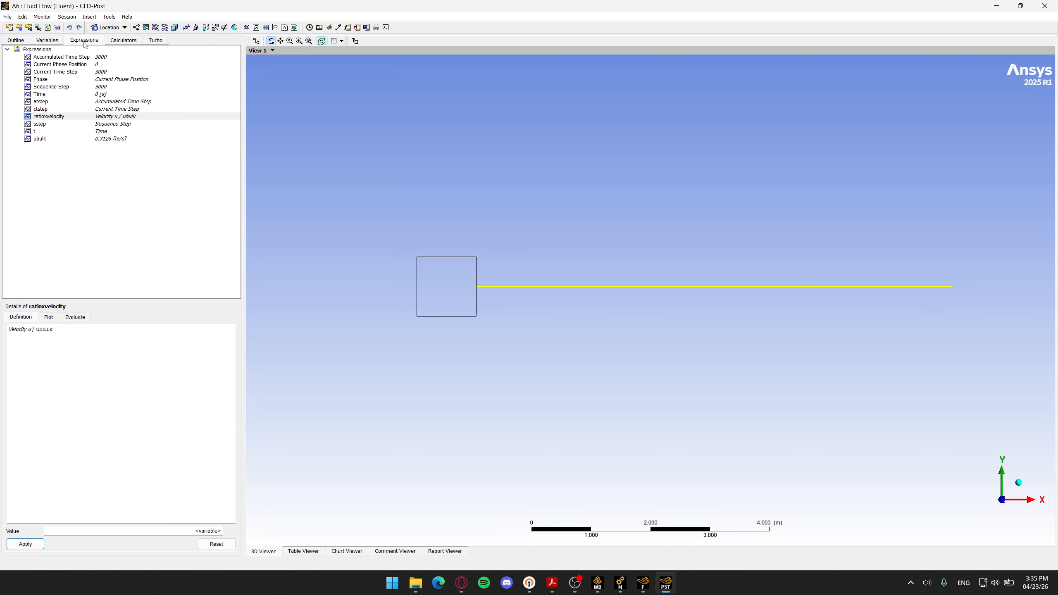
{"action": "right_click", "coordinate": [60, 154]}
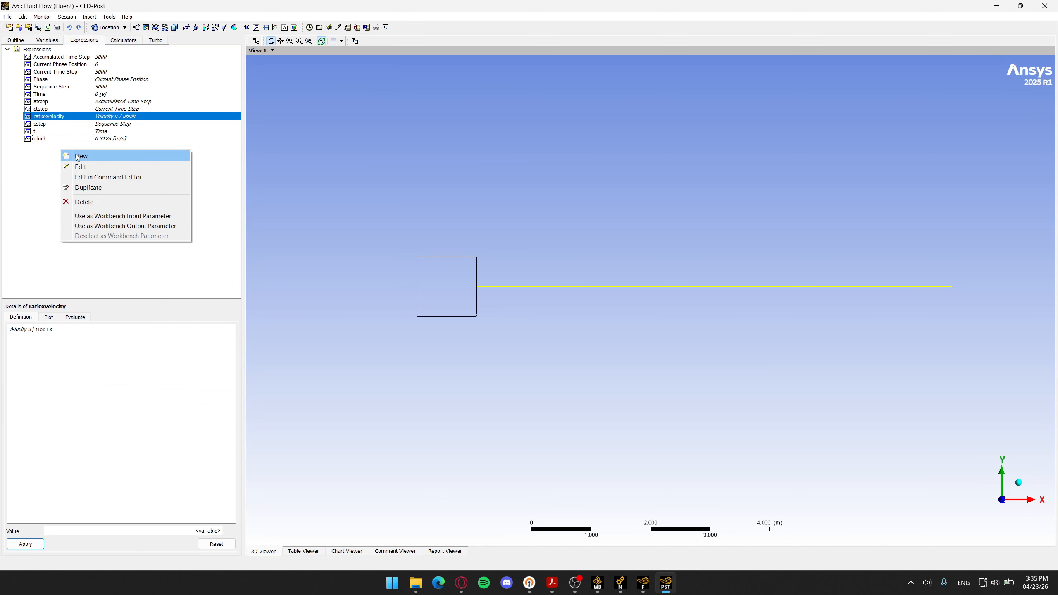
{"action": "left_click", "coordinate": [79, 157]}
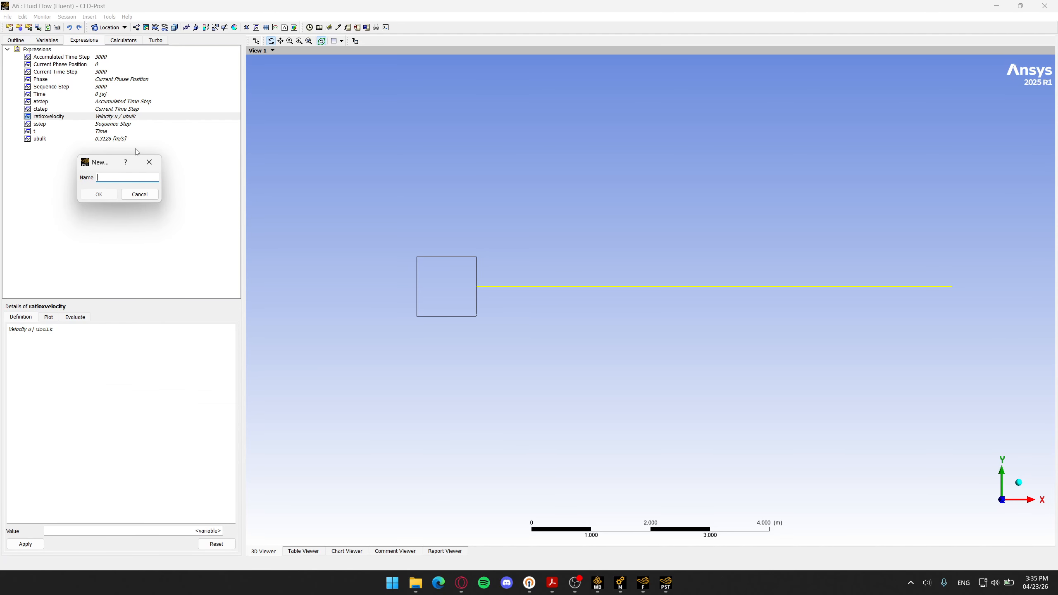
{"action": "type", "text": "ratiomagvelocity"}
{"action": "left_click", "coordinate": [99, 195]}
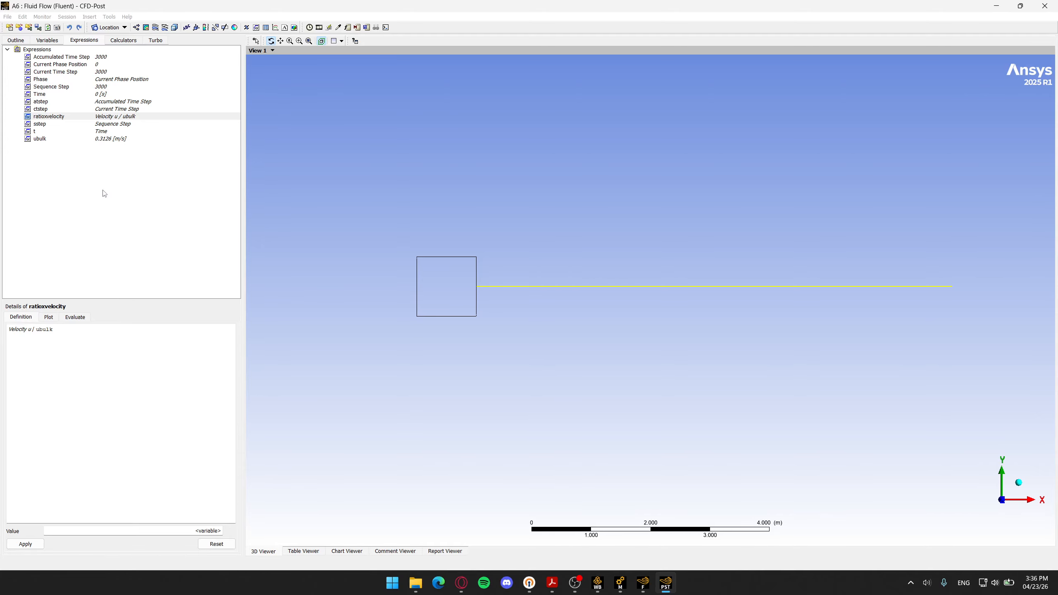
Step: Define the ratiomagvelocity expression as Velocity / ubulk, consulting the paper's Umean/Uo axis label in Acrobat Reader
{"action": "key", "text": "alt+Tab"}
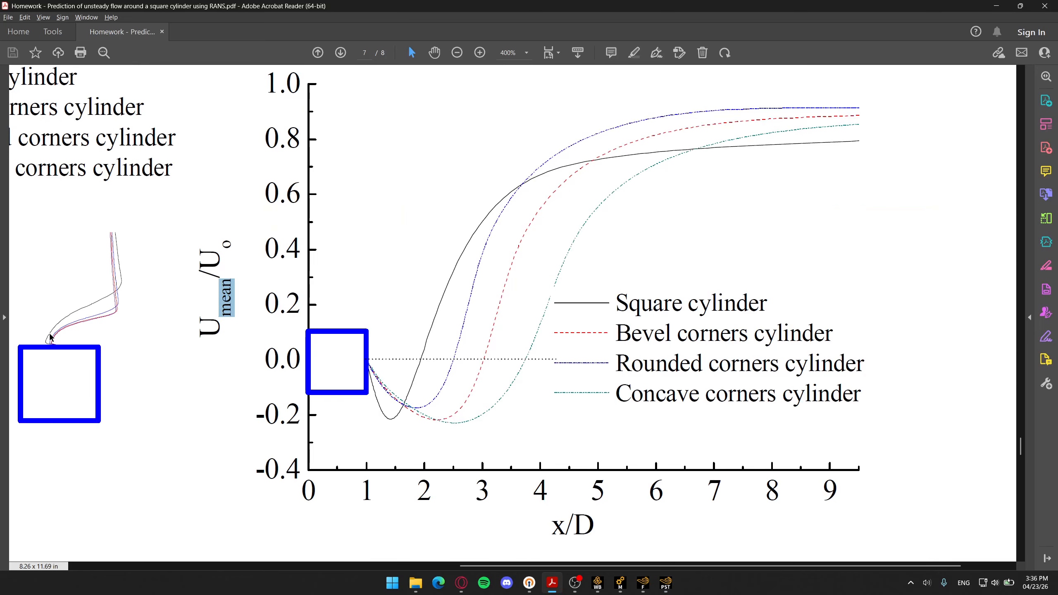
{"action": "key", "text": "alt+Tab"}
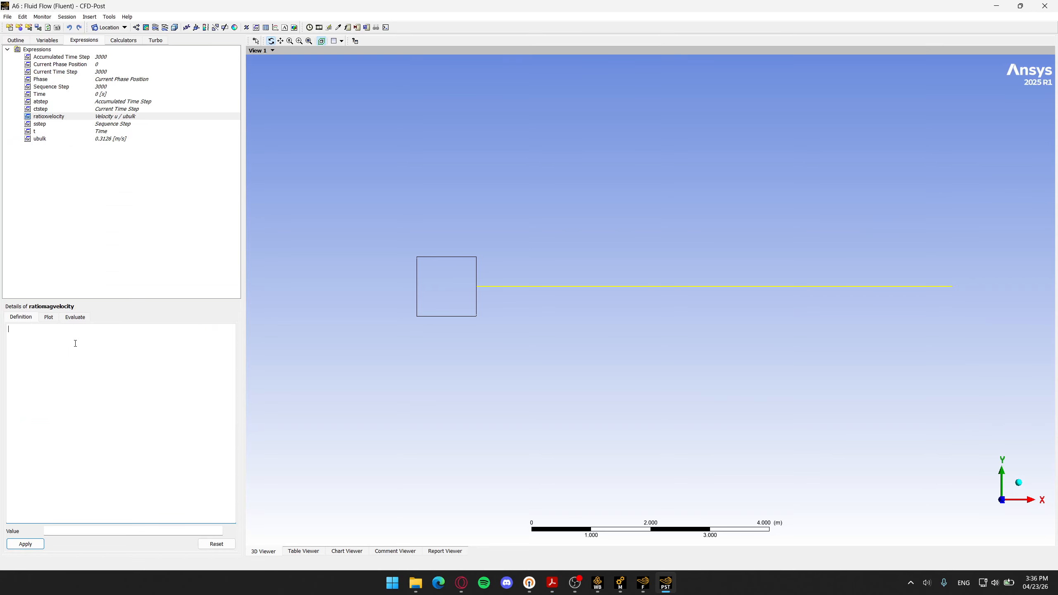
{"action": "right_click", "coordinate": [74, 344]}
{"action": "mouse_move", "coordinate": [125, 371]}
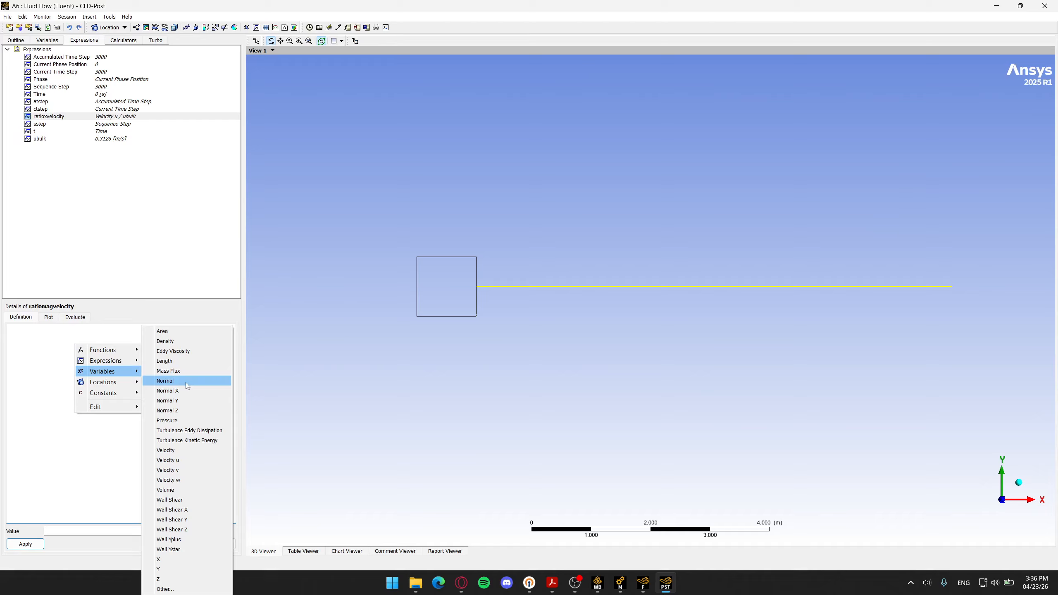
{"action": "left_click", "coordinate": [192, 452]}
{"action": "double_click", "coordinate": [21, 330]}
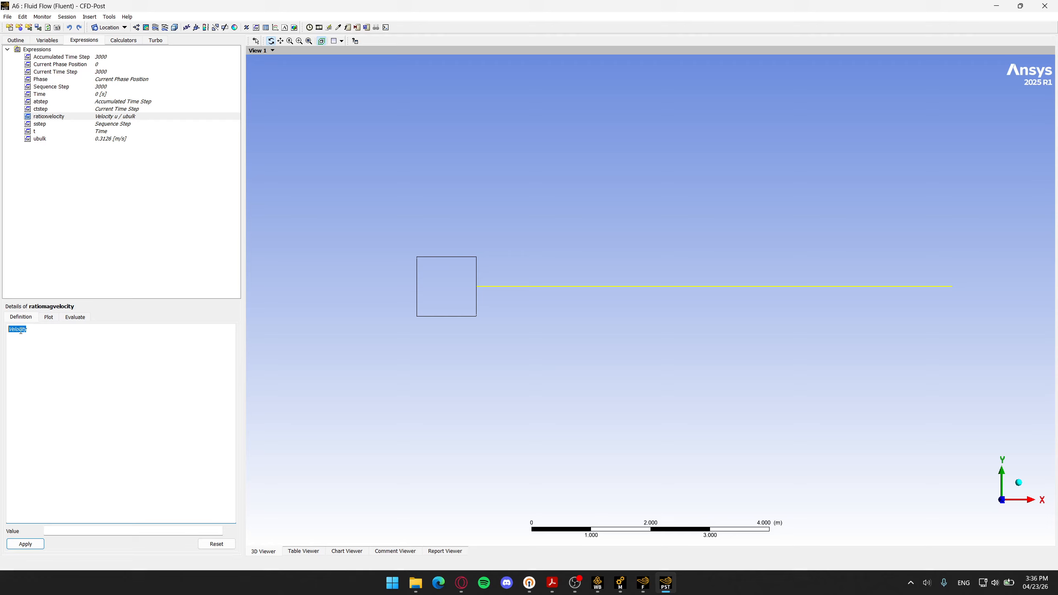
{"action": "left_click", "coordinate": [55, 332]}
{"action": "key", "text": "alt+Tab"}
{"action": "left_click_drag", "start_coordinate": [226, 247], "coordinate": [227, 263]}
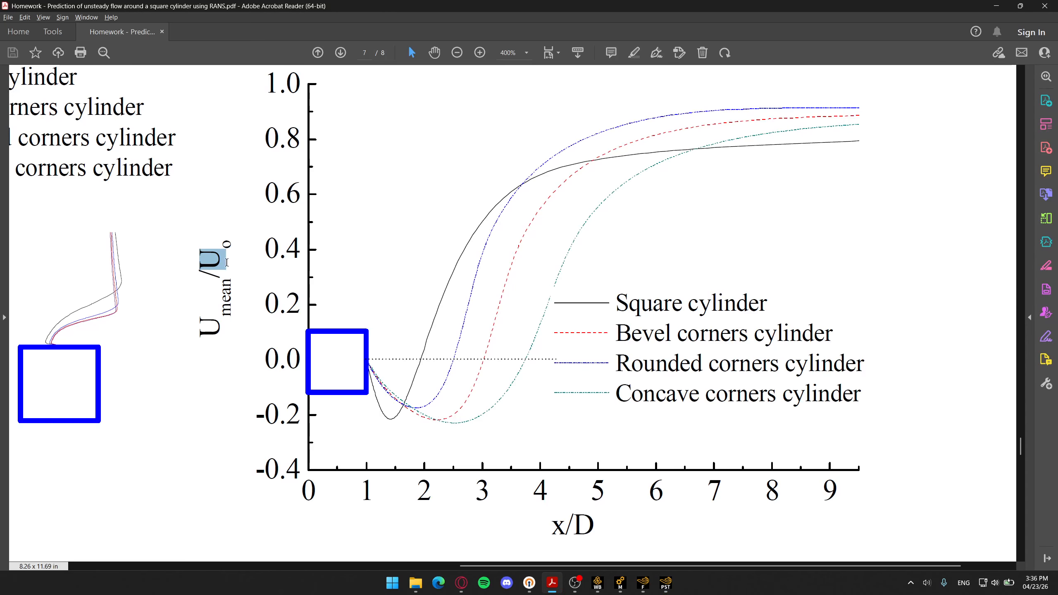
{"action": "key", "text": "alt+Tab"}
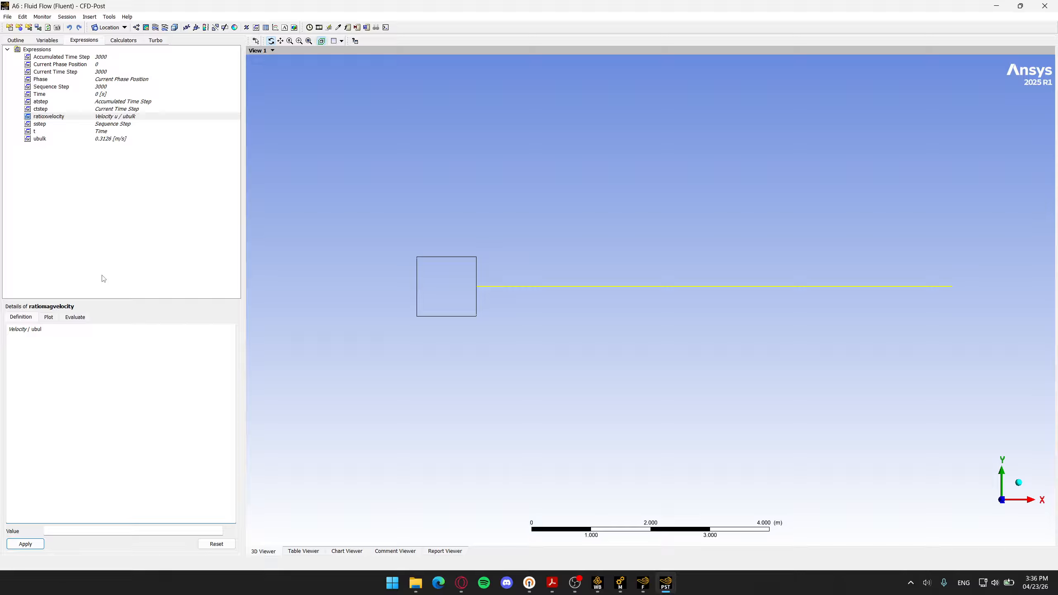
{"action": "type", "text": "k"}
{"action": "left_click", "coordinate": [25, 544]}
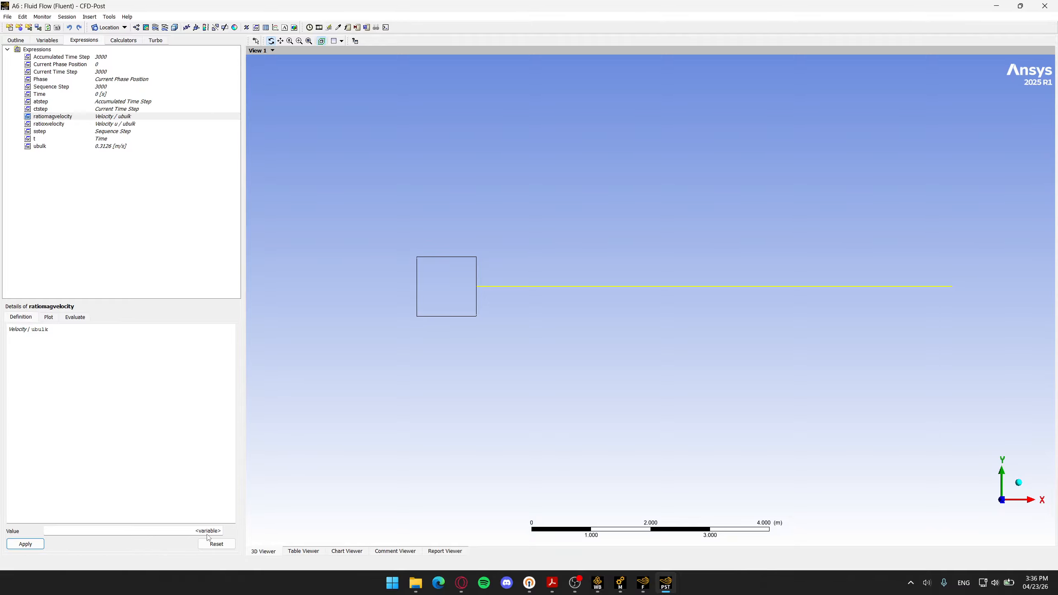
{"action": "key", "text": "alt+Tab"}
{"action": "key", "text": "alt+Tab"}
{"action": "left_click", "coordinate": [275, 28]}
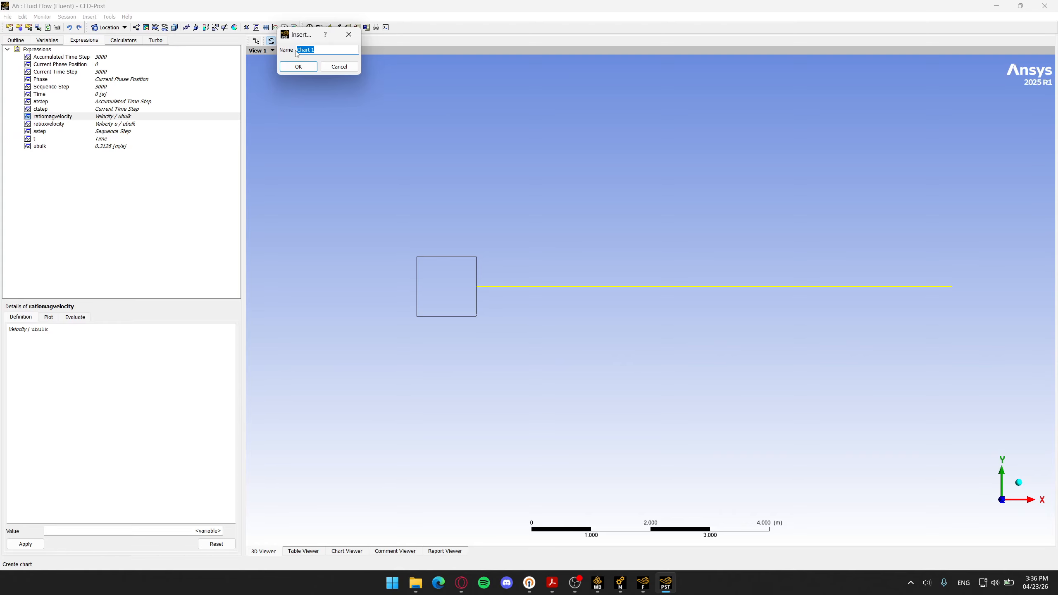
{"action": "left_click", "coordinate": [349, 30]}
Step: Create a user-defined scalar variable named Mag Vel X ratio based on the ratiomagvelocity expression
{"action": "left_click", "coordinate": [47, 40]}
{"action": "right_click", "coordinate": [66, 218]}
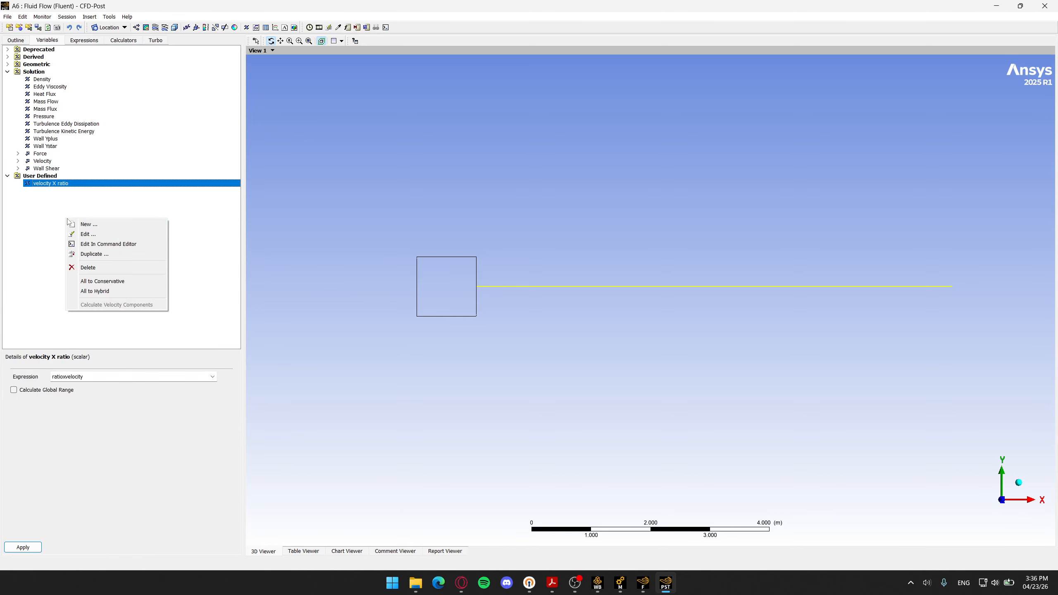
{"action": "left_click", "coordinate": [79, 222]}
{"action": "type", "text": "Mag Vel X"}
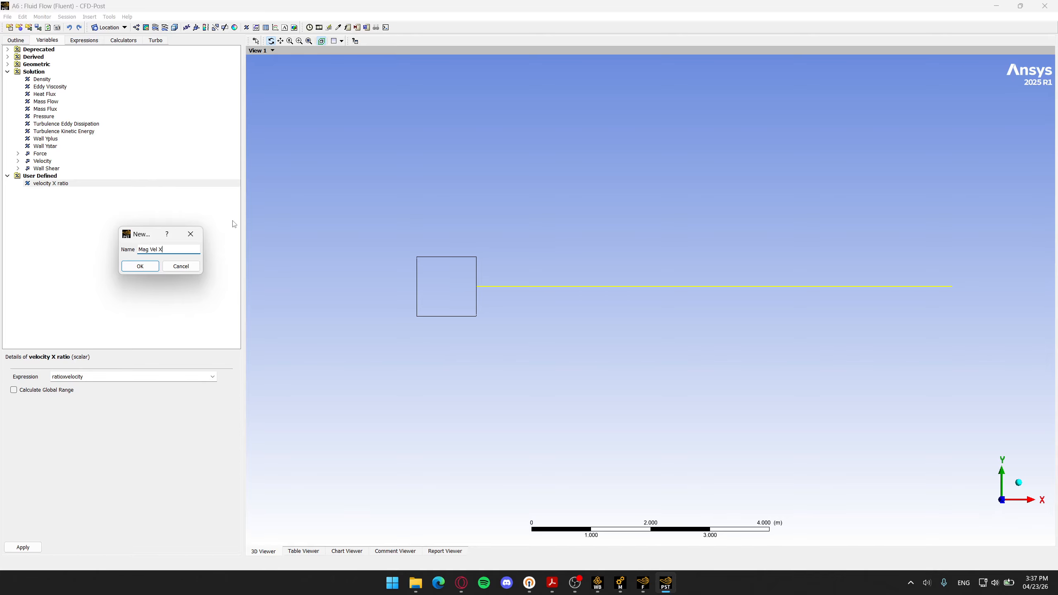
{"action": "type", "text": " ratio"}
{"action": "key", "text": "Return"}
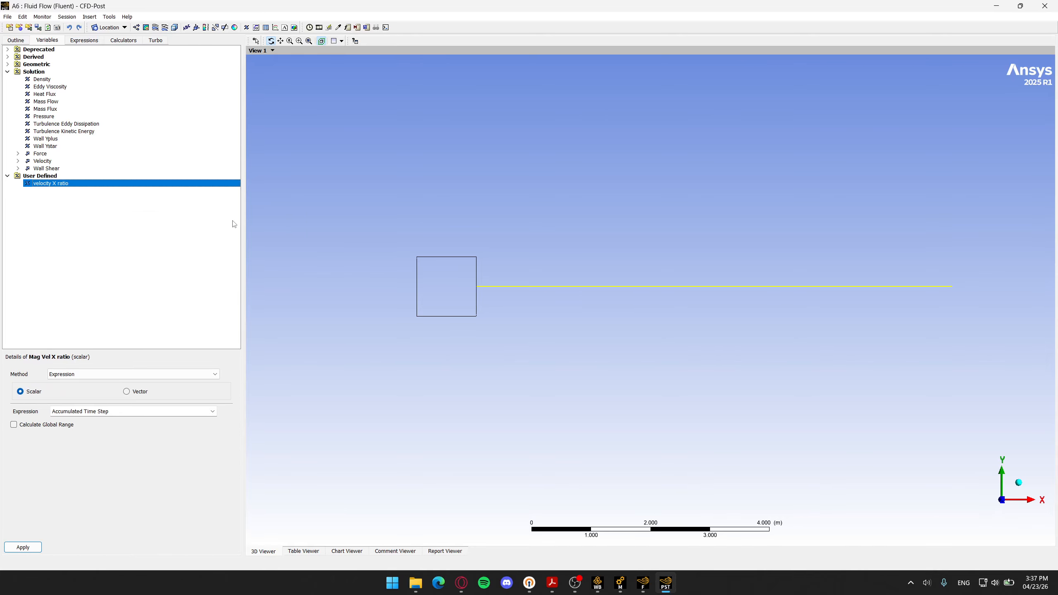
{"action": "left_click", "coordinate": [212, 412]}
{"action": "left_click", "coordinate": [104, 468]}
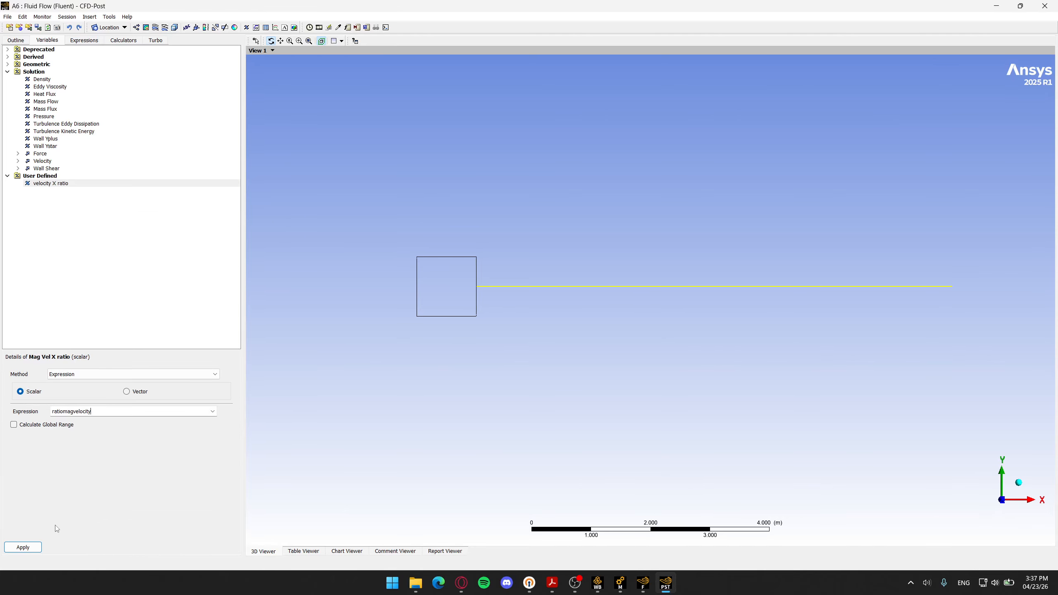
{"action": "left_click", "coordinate": [23, 547]}
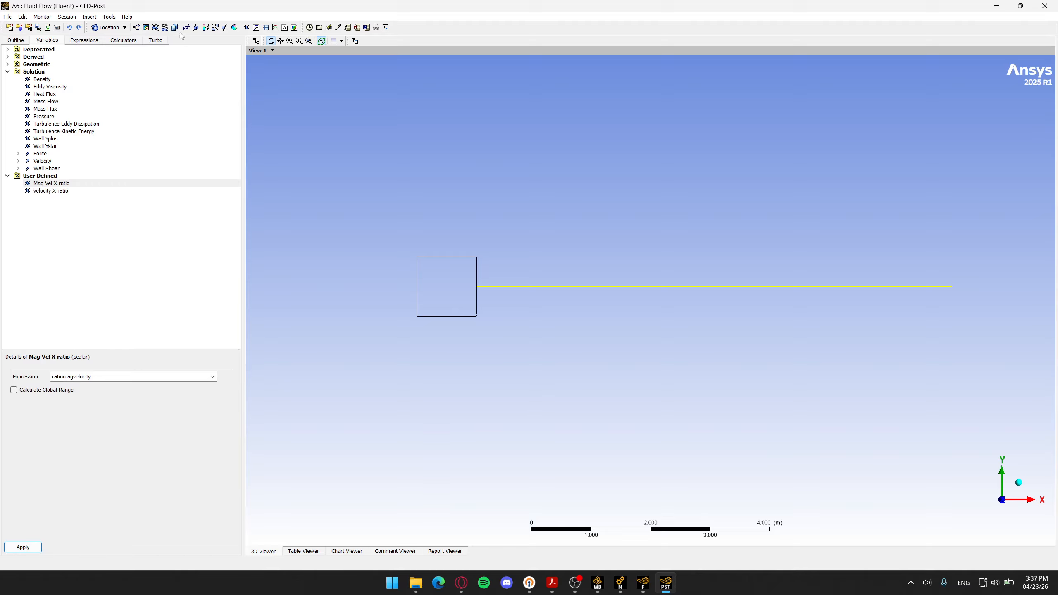
Step: Insert a chart named Centerline Mag Velocity and use the centerline as its data series location
{"action": "left_click", "coordinate": [275, 27]}
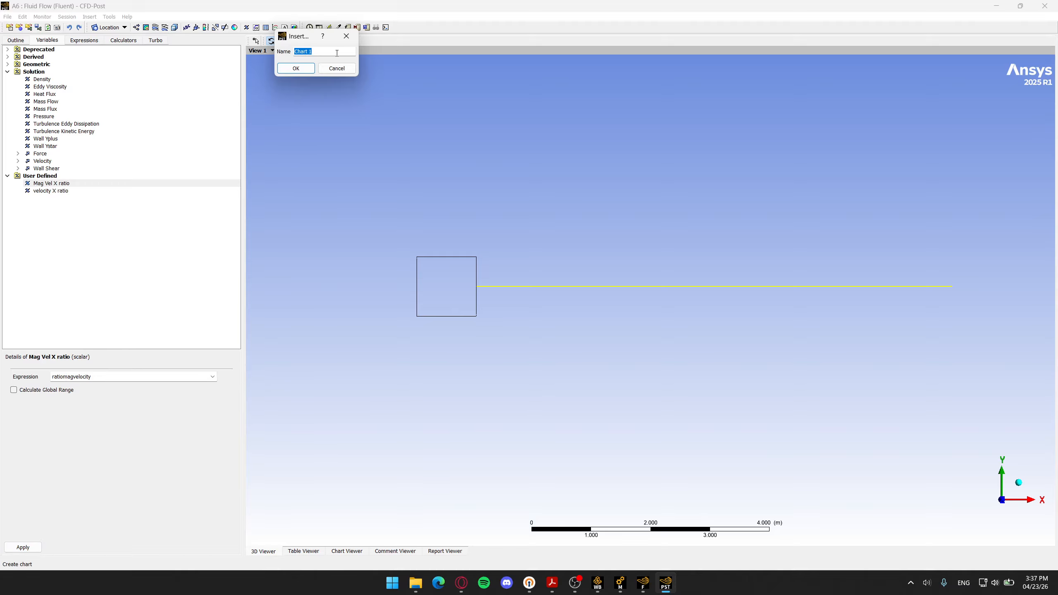
{"action": "type", "text": "Centerline Mag Velocity"}
{"action": "key", "text": "Return"}
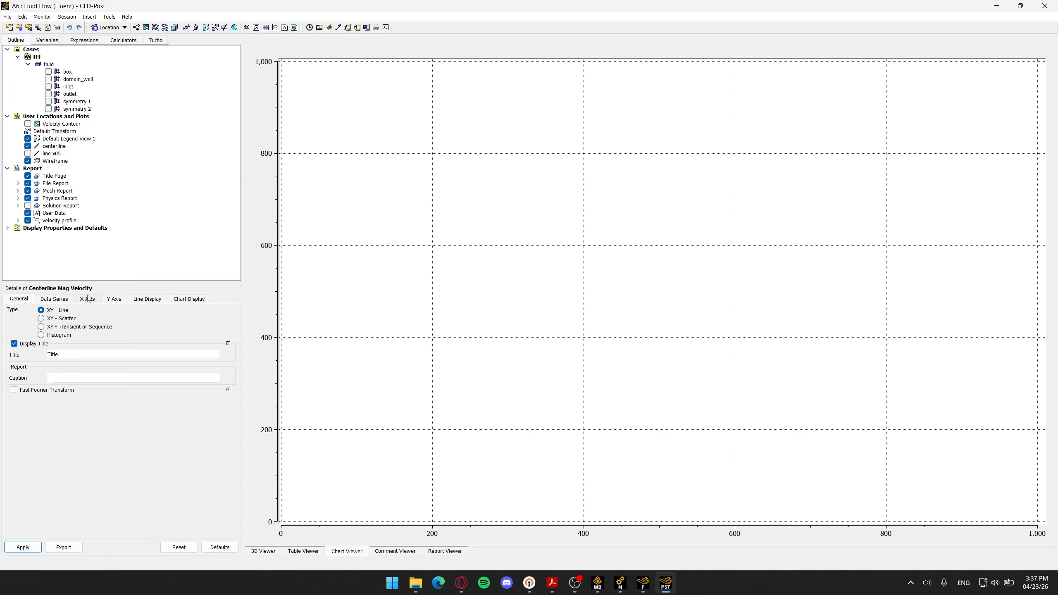
{"action": "left_click", "coordinate": [56, 299]}
{"action": "left_click", "coordinate": [121, 402]}
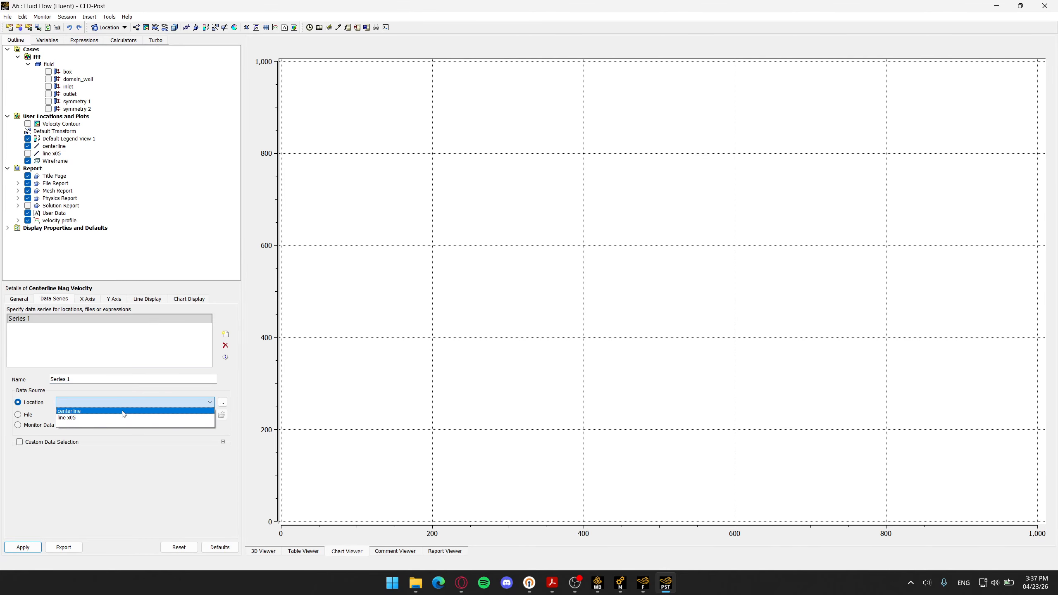
{"action": "left_click", "coordinate": [122, 412]}
Step: Plot Mag Vel X ratio on the chart's Y axis against X on the X axis
{"action": "left_click", "coordinate": [89, 300]}
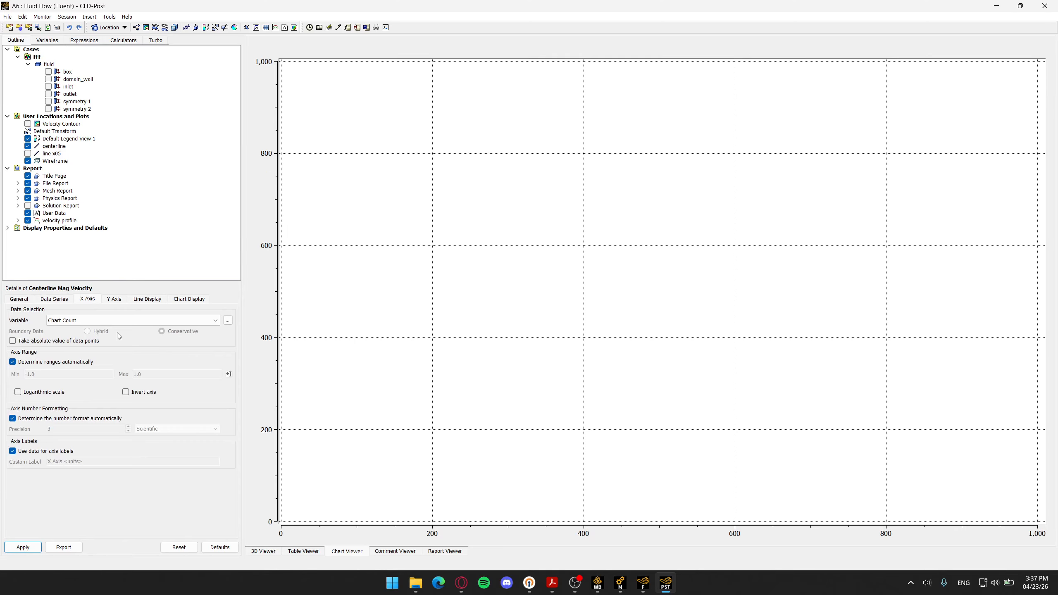
{"action": "left_click", "coordinate": [114, 321]}
{"action": "scroll", "coordinate": [126, 361], "scroll_direction": "down", "scroll_amount": 5}
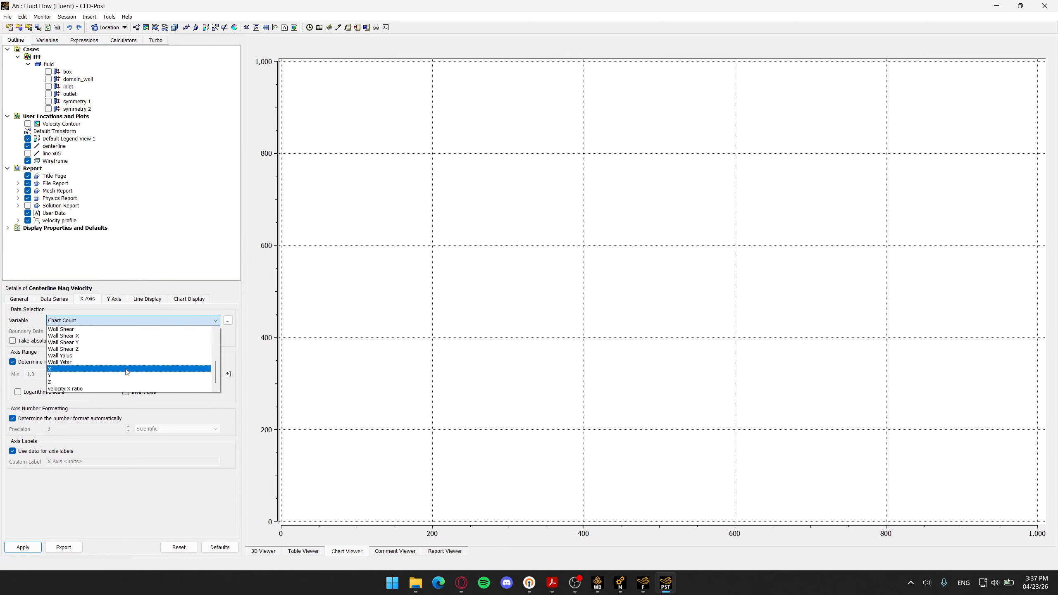
{"action": "left_click", "coordinate": [125, 368]}
{"action": "left_click", "coordinate": [113, 299]}
{"action": "left_click", "coordinate": [114, 320]}
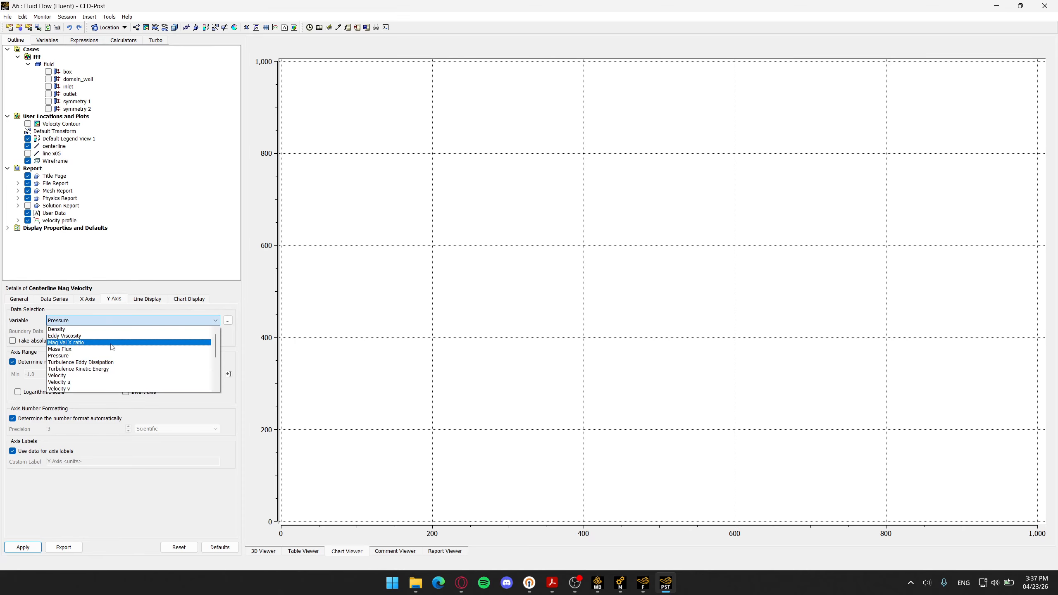
{"action": "scroll", "coordinate": [105, 367], "scroll_direction": "down", "scroll_amount": 3}
{"action": "scroll", "coordinate": [105, 372], "scroll_direction": "up", "scroll_amount": 2}
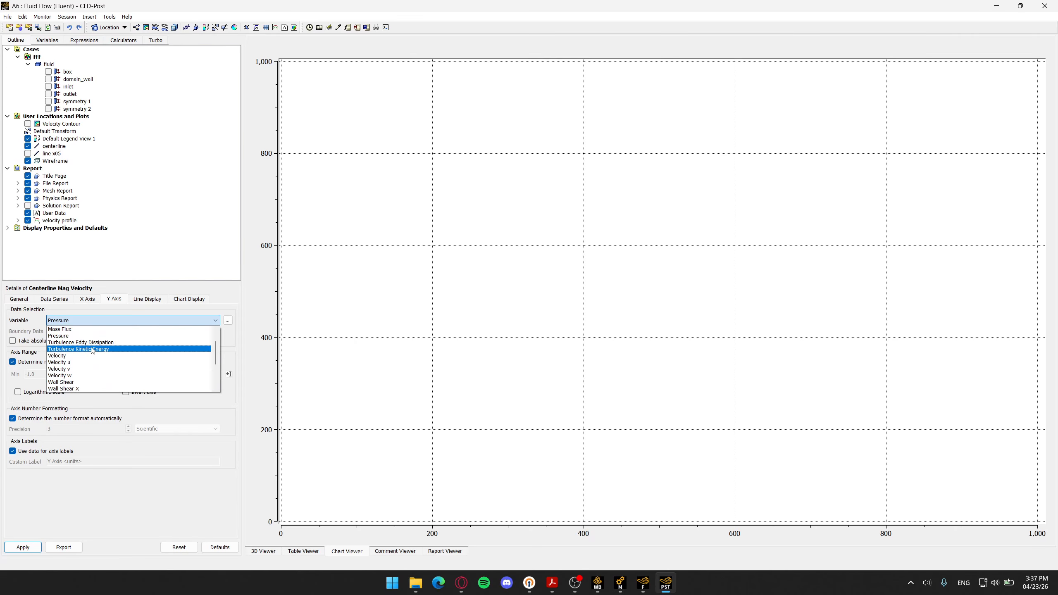
{"action": "scroll", "coordinate": [92, 352], "scroll_direction": "down", "scroll_amount": 3}
{"action": "scroll", "coordinate": [85, 388], "scroll_direction": "up", "scroll_amount": 3}
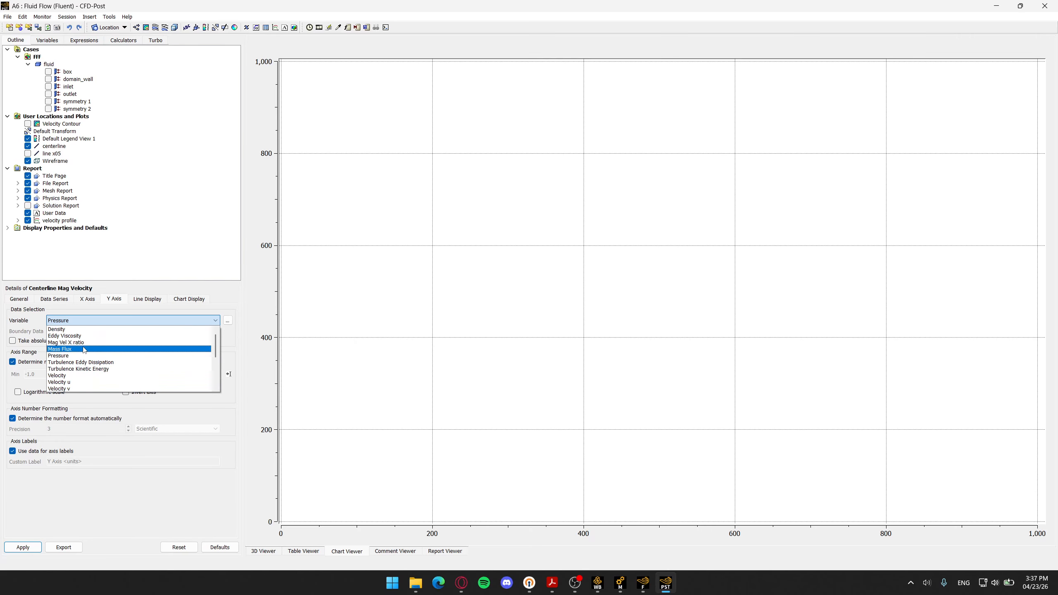
{"action": "left_click", "coordinate": [116, 349]}
{"action": "left_click", "coordinate": [22, 547]}
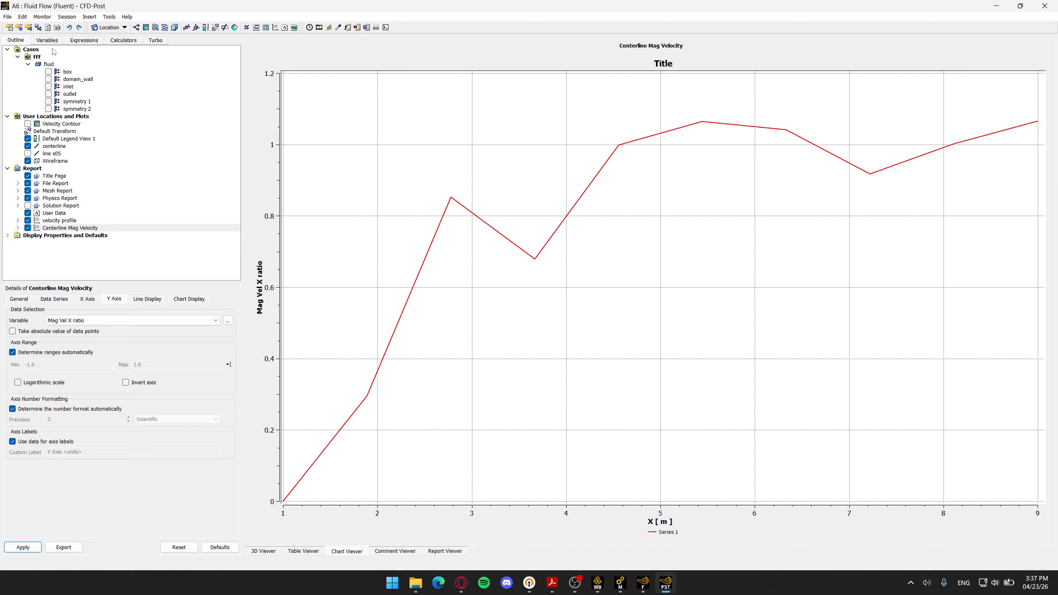
Step: Refine the centerline's sampling, trying 100 and 250 samples before setting it to 500
{"action": "left_click", "coordinate": [55, 147]}
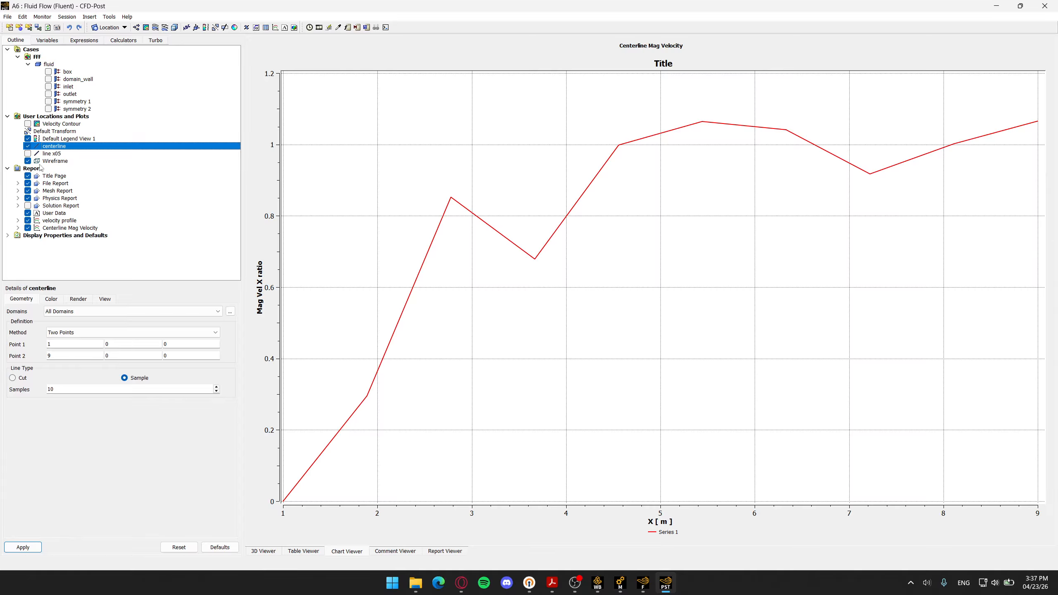
{"action": "left_click", "coordinate": [62, 389]}
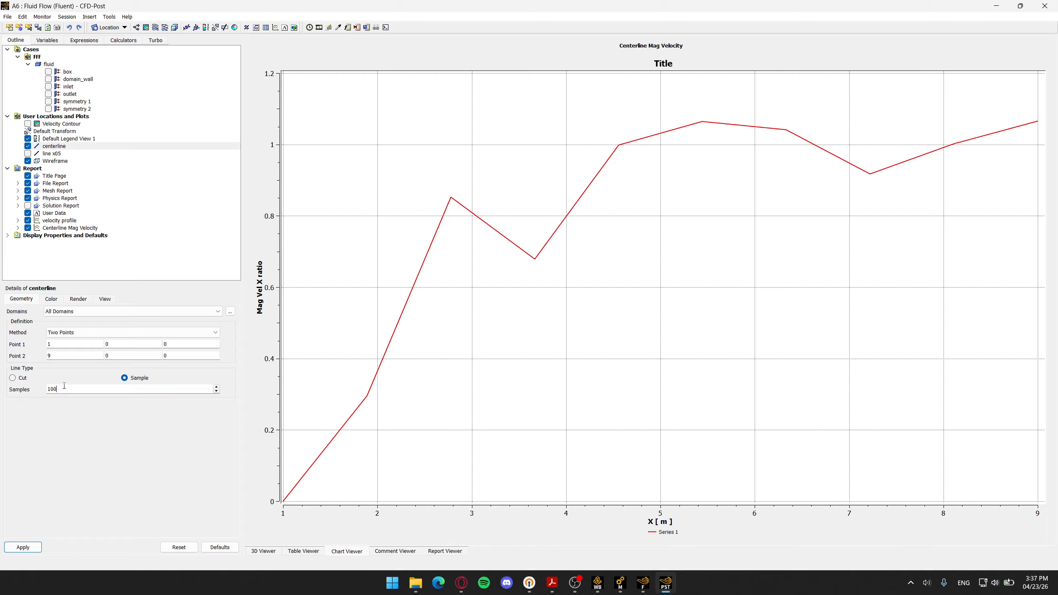
{"action": "type", "text": "0"}
{"action": "left_click", "coordinate": [24, 550]}
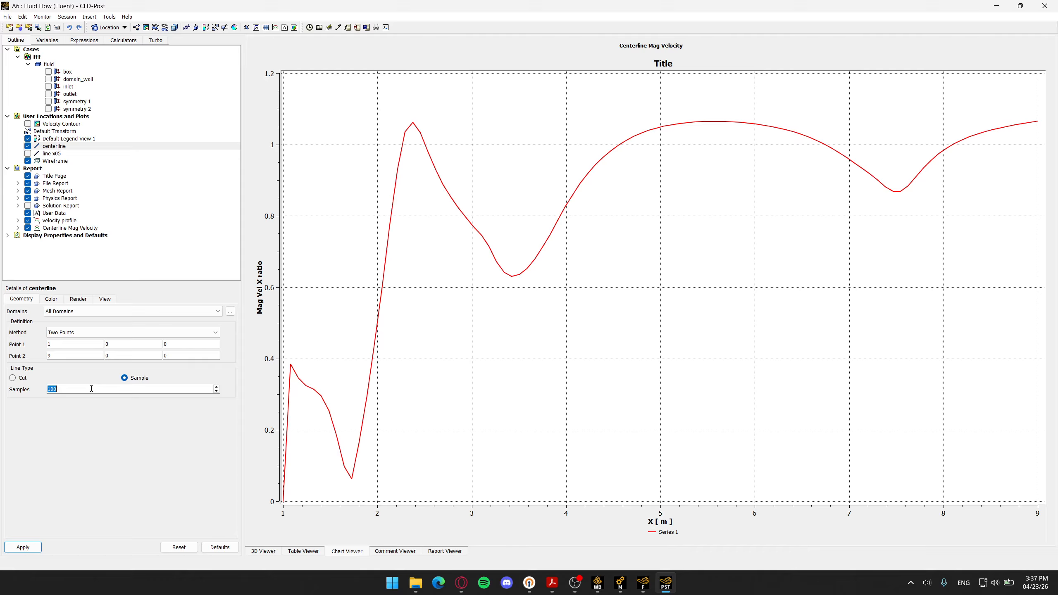
{"action": "left_click", "coordinate": [23, 548]}
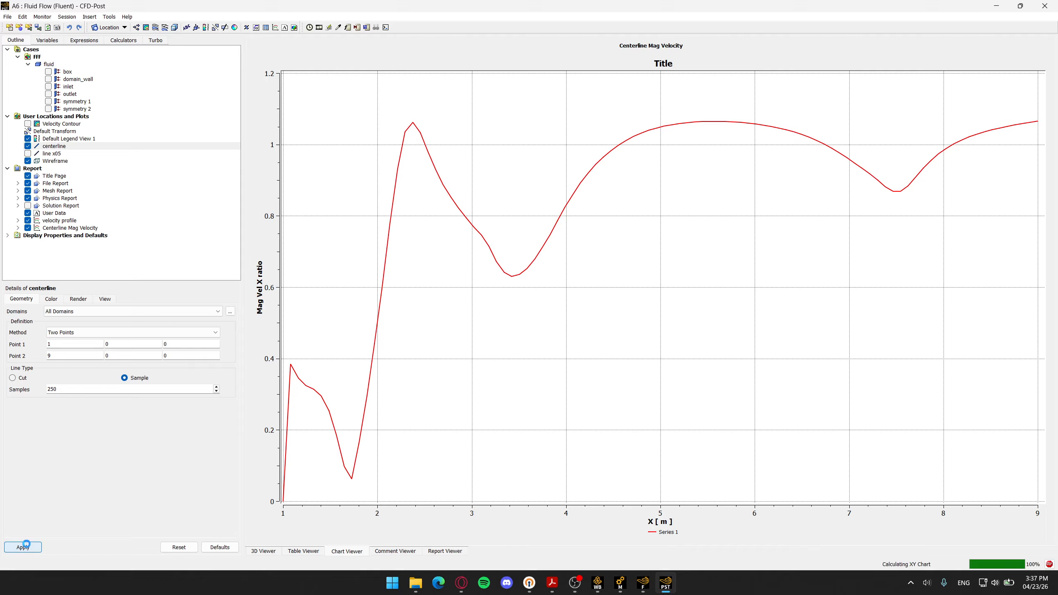
{"action": "type", "text": "5"}
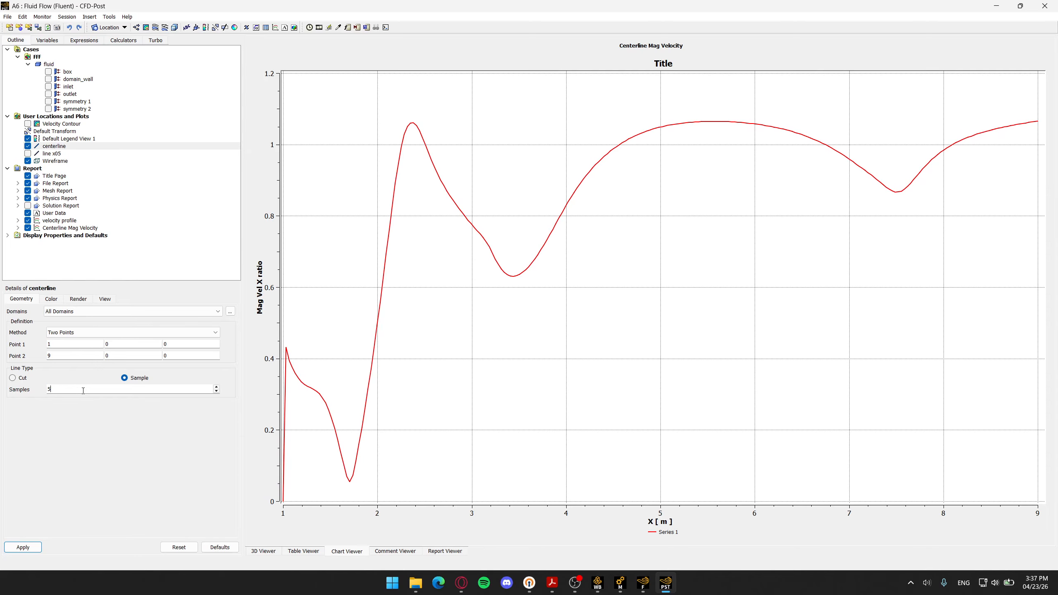
{"action": "type", "text": "00"}
{"action": "left_click", "coordinate": [22, 547]}
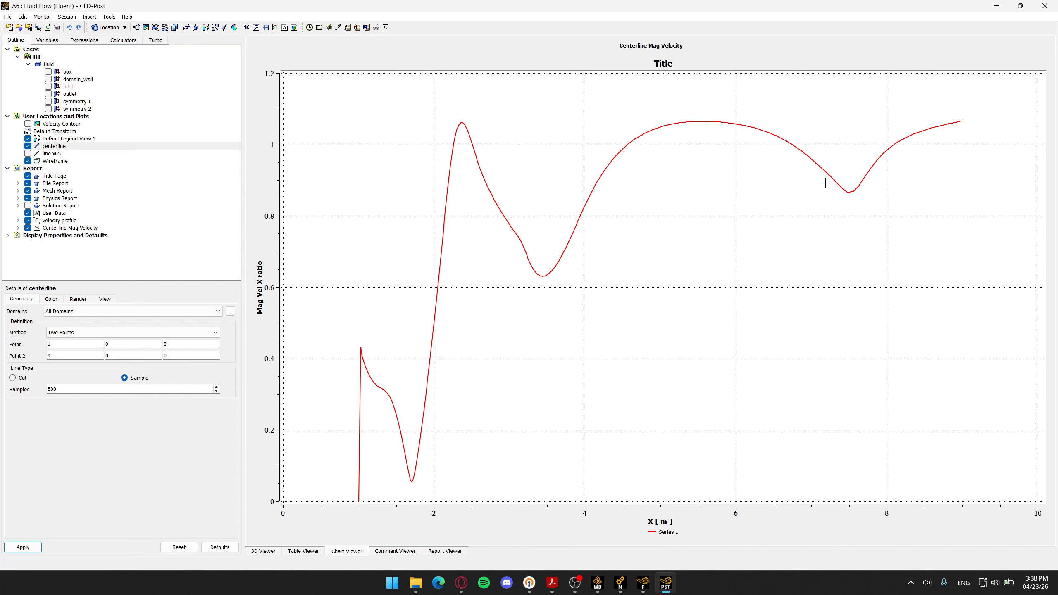
Step: Compare the chart with the paper's centerline streamwise velocity plots (Fig. 11 and Fig. 3) in Acrobat Reader, then return to CFD-Post
{"action": "mouse_move", "coordinate": [553, 583]}
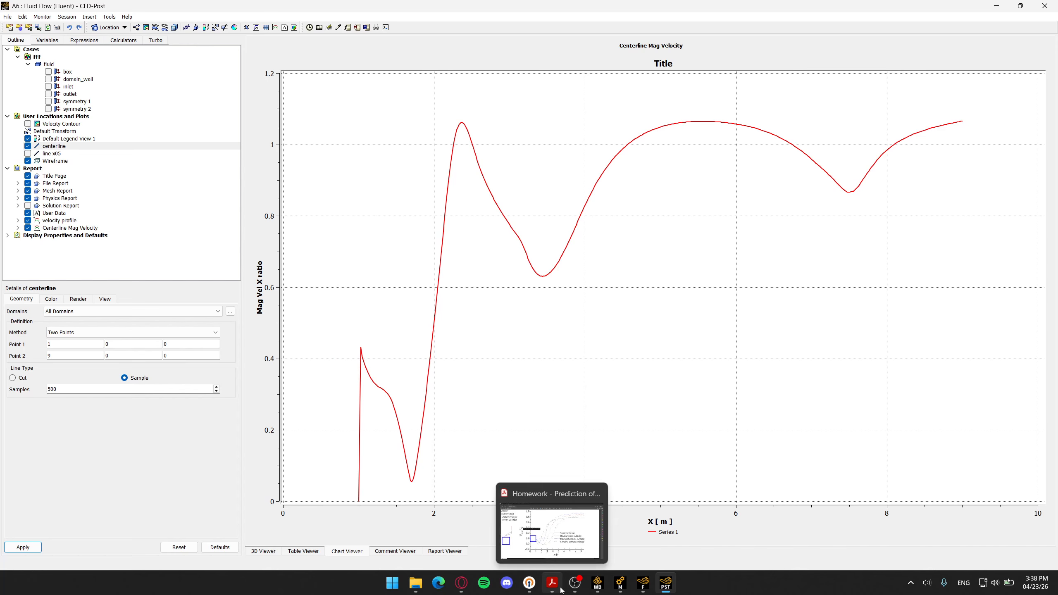
{"action": "left_click", "coordinate": [563, 545]}
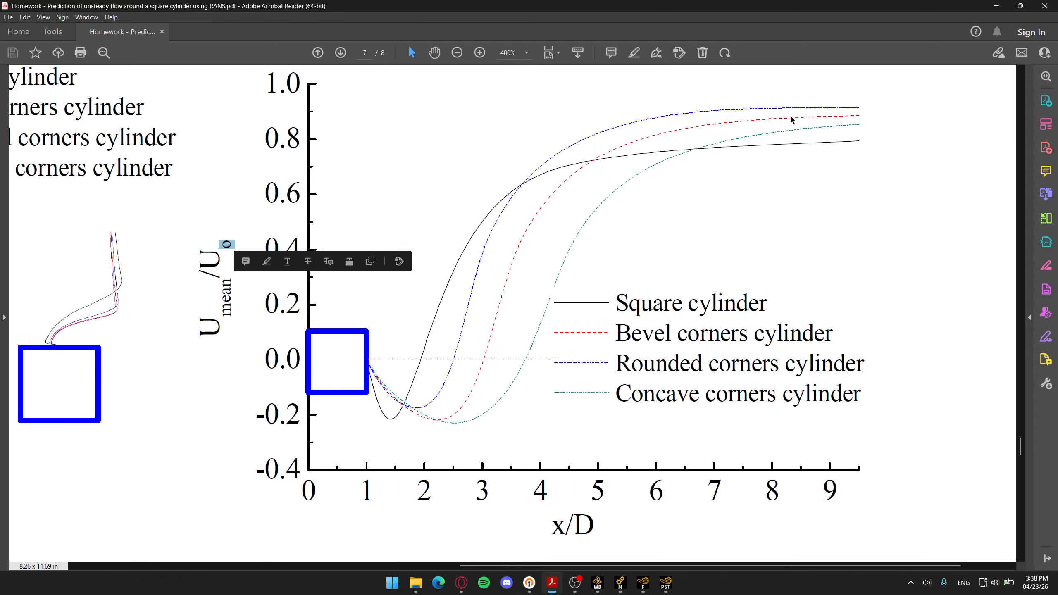
{"action": "left_click_drag", "start_coordinate": [226, 317], "coordinate": [227, 280]}
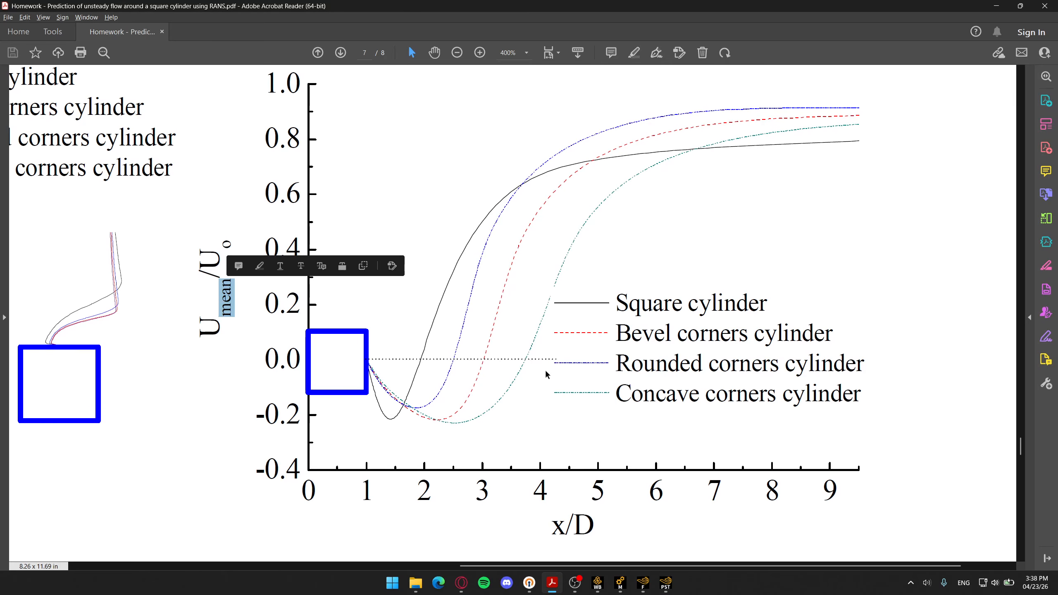
{"action": "scroll", "coordinate": [515, 398], "scroll_direction": "down", "scroll_amount": 5, "text": "ctrl"}
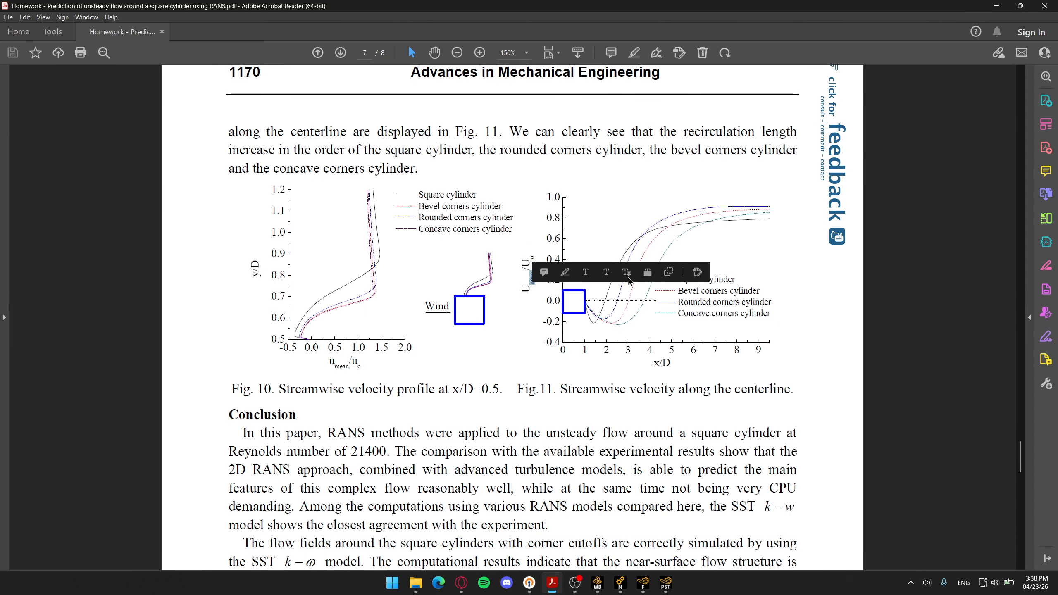
{"action": "scroll", "coordinate": [601, 345], "scroll_direction": "up", "scroll_amount": 15}
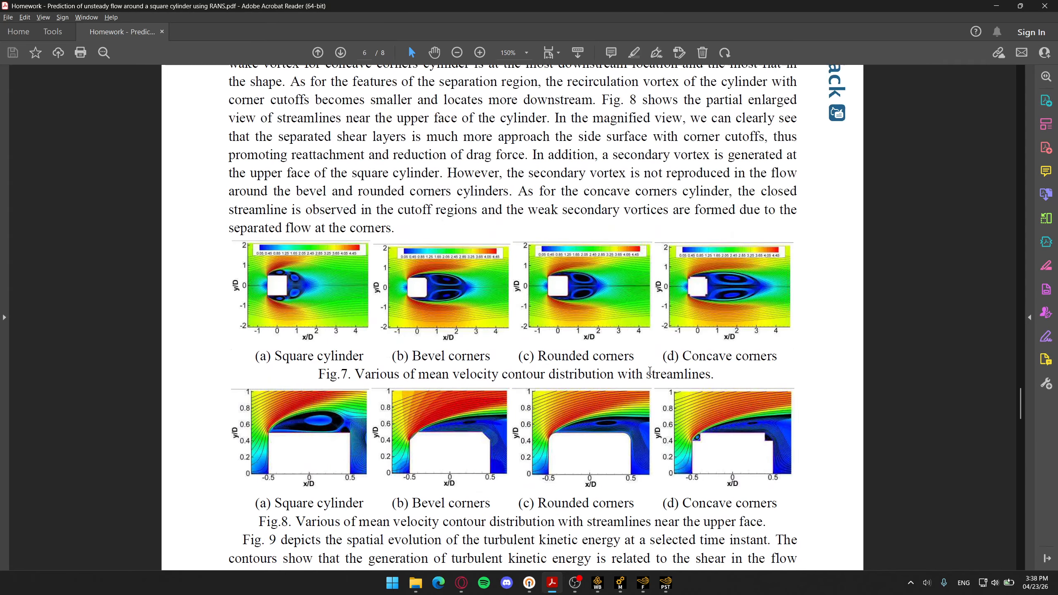
{"action": "scroll", "coordinate": [649, 369], "scroll_direction": "up", "scroll_amount": 10}
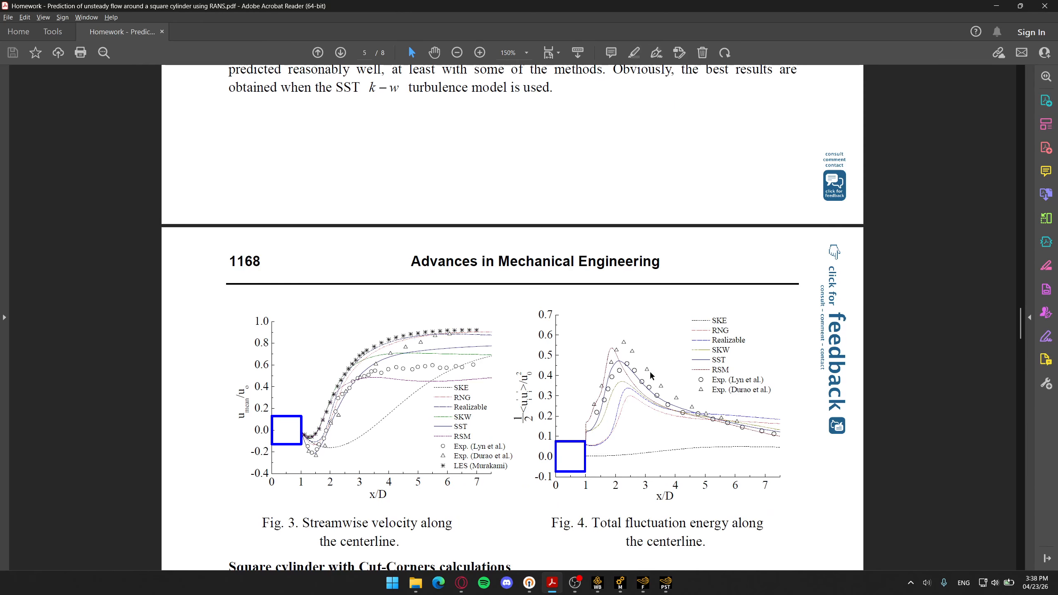
{"action": "key", "text": "alt+Tab"}
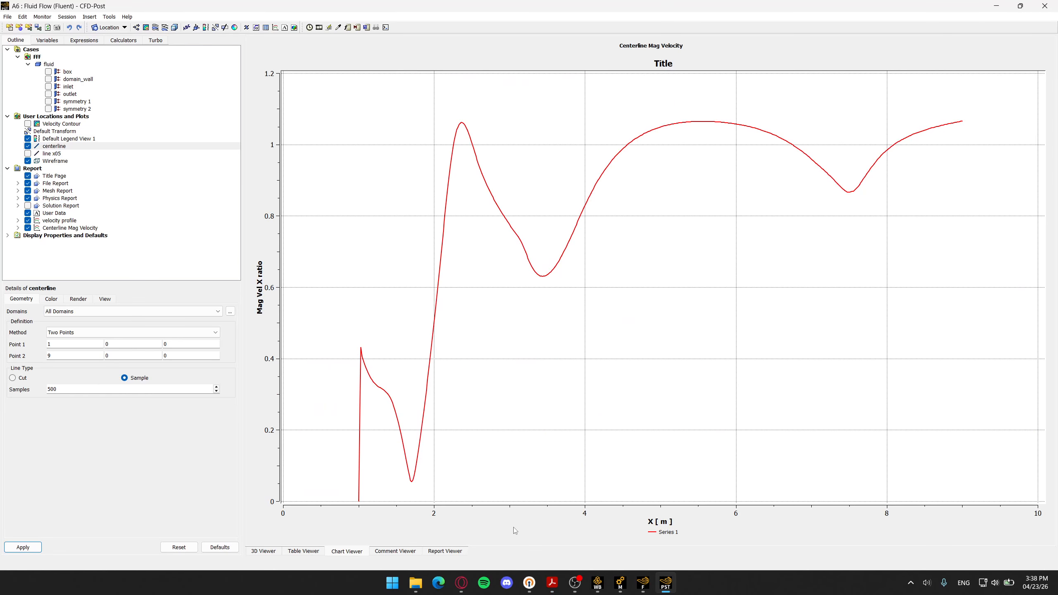
Step: Switch to Fluent, plot cl-rplot, and examine the lift and drag coefficient oscillations in cl-rplot and cd-rplot
{"action": "left_click", "coordinate": [645, 576]}
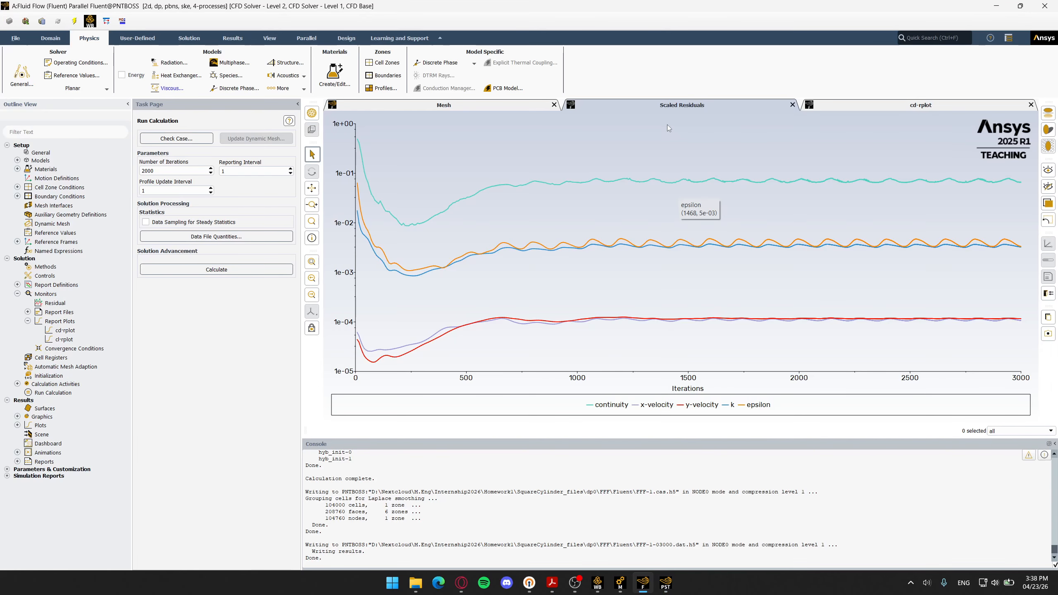
{"action": "left_click", "coordinate": [836, 105]}
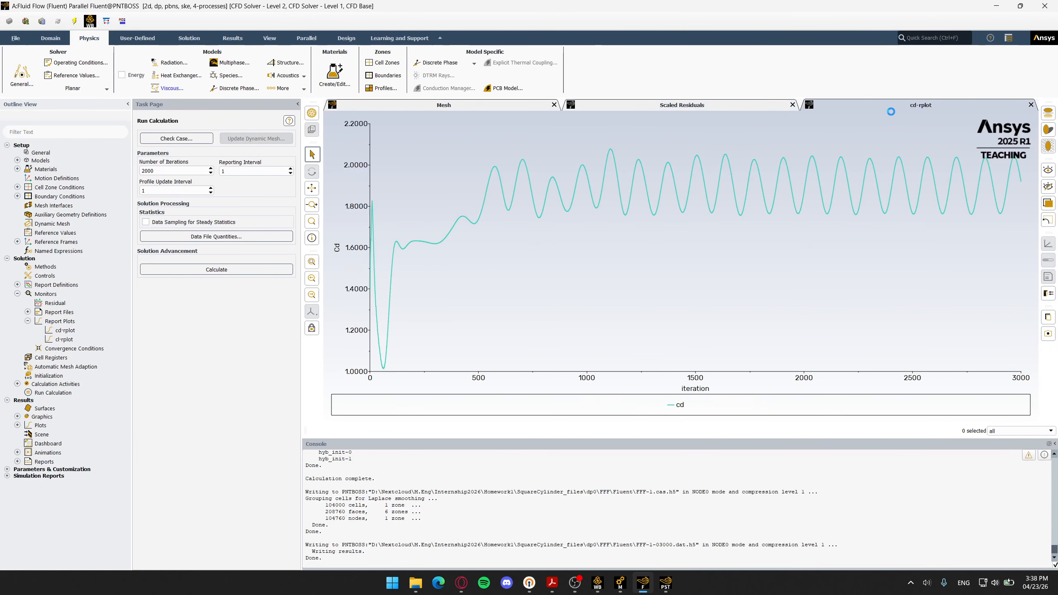
{"action": "right_click", "coordinate": [64, 339]}
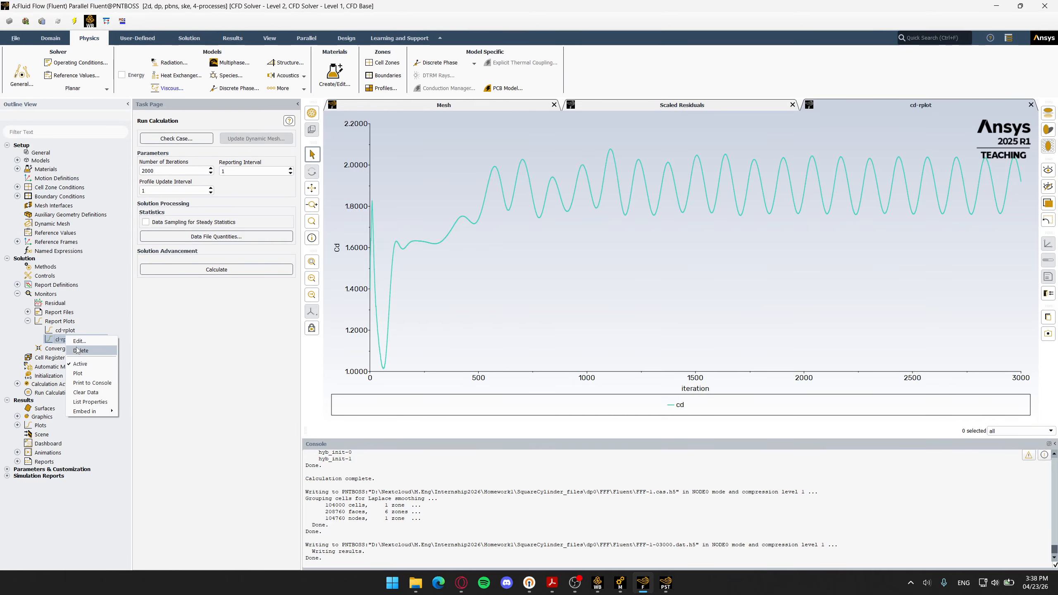
{"action": "left_click", "coordinate": [78, 373]}
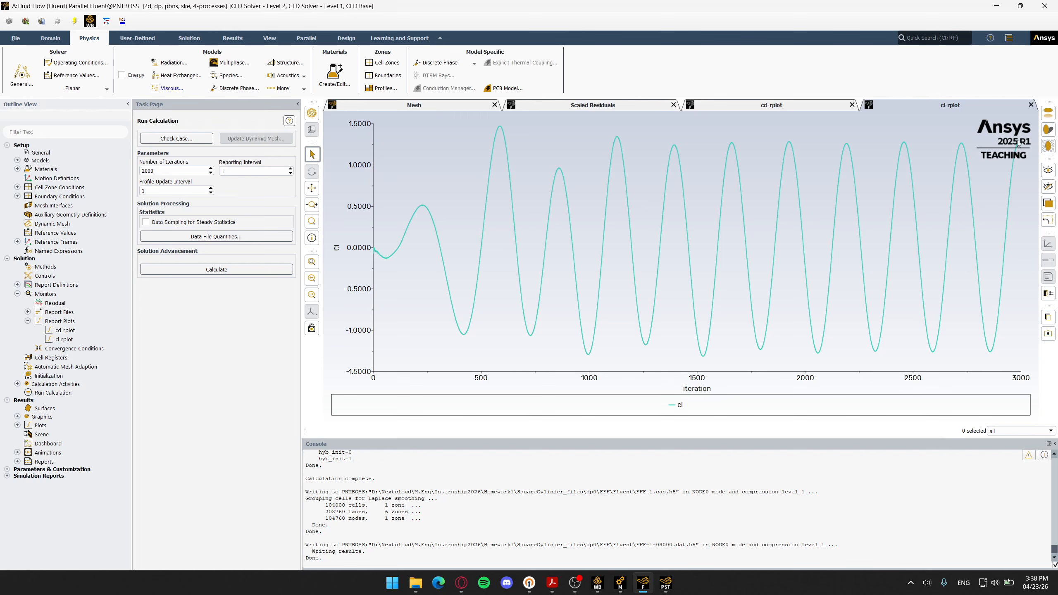
{"action": "mouse_move", "coordinate": [501, 126]}
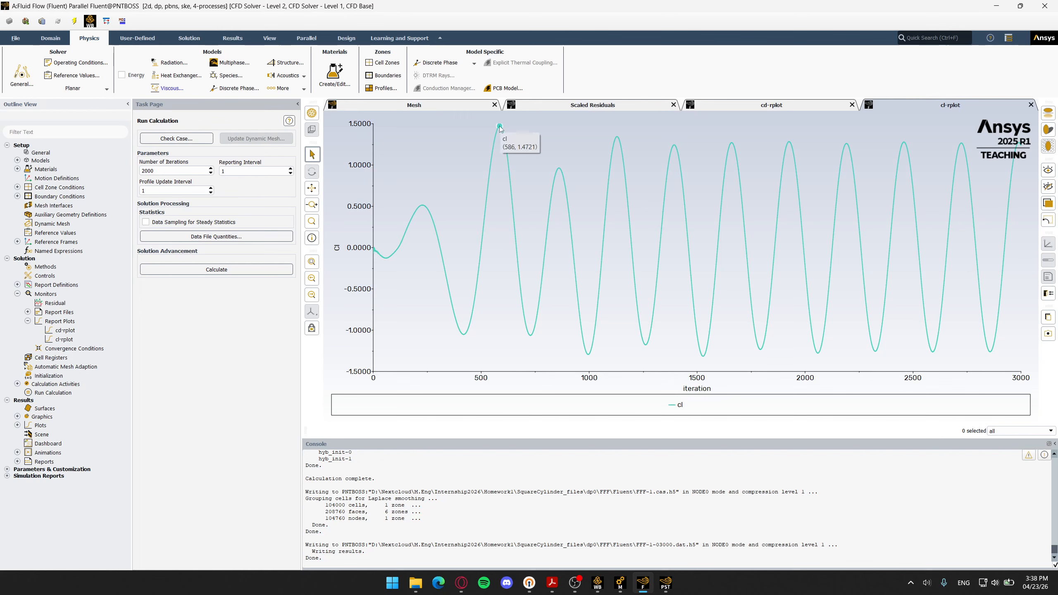
{"action": "mouse_move", "coordinate": [531, 335]}
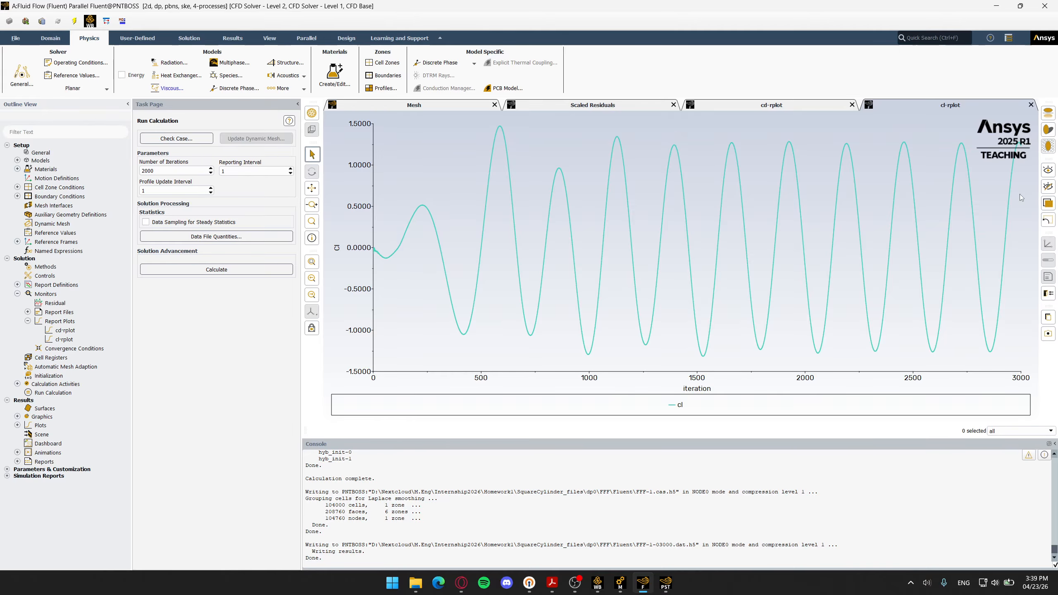
{"action": "left_click", "coordinate": [779, 110]}
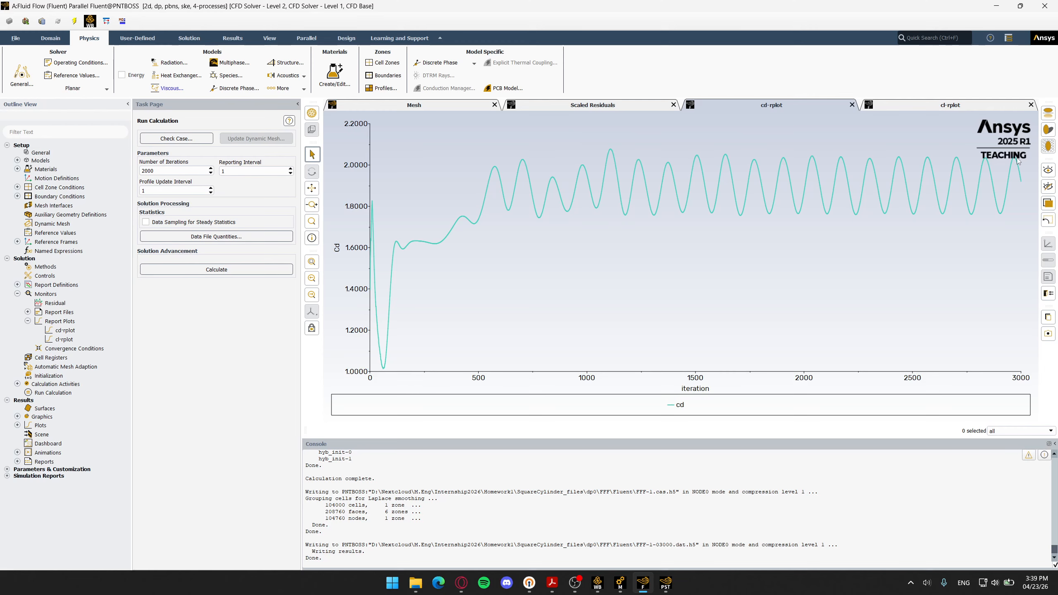
{"action": "mouse_move", "coordinate": [609, 154]}
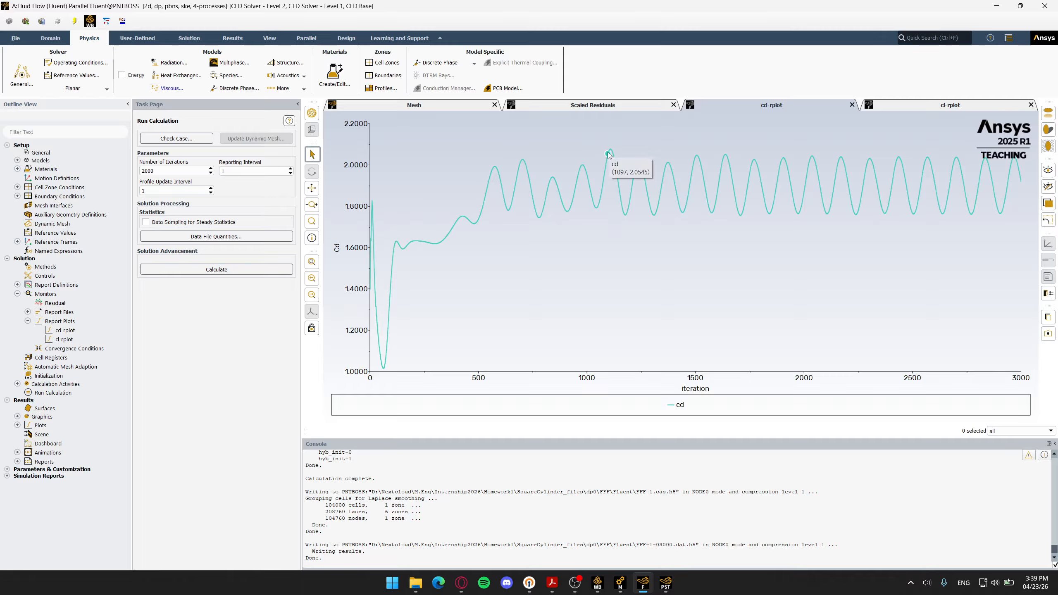
Step: Compare the cd-rplot drag coefficient with the Cd values in the paper's Table 1 in Acrobat Reader, then return to Fluent
{"action": "mouse_move", "coordinate": [655, 216]}
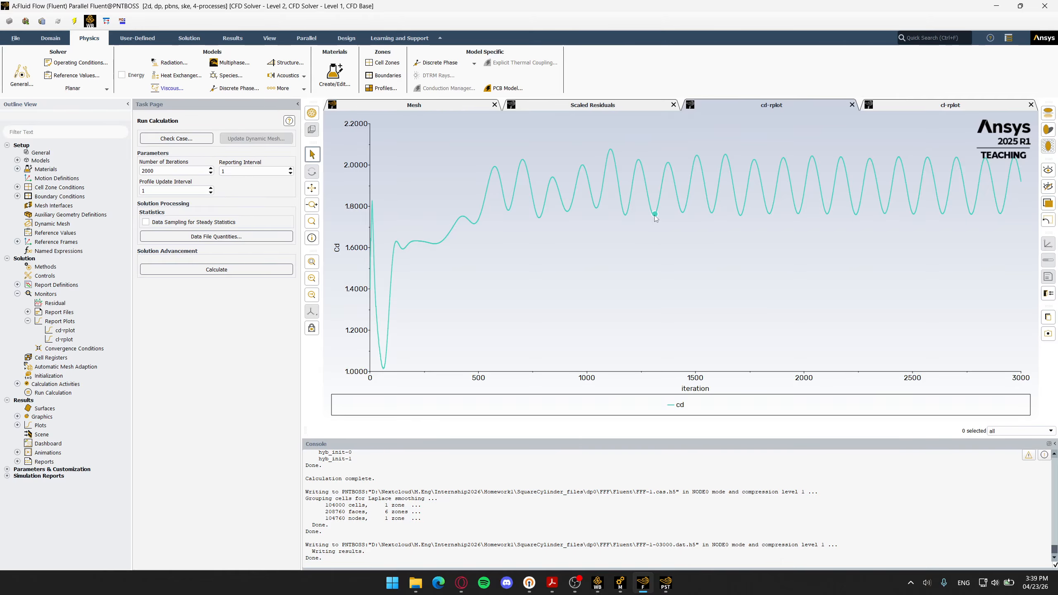
{"action": "mouse_move", "coordinate": [646, 186]}
{"action": "key", "text": "alt+Tab"}
{"action": "scroll", "coordinate": [616, 435], "scroll_direction": "down", "scroll_amount": 10}
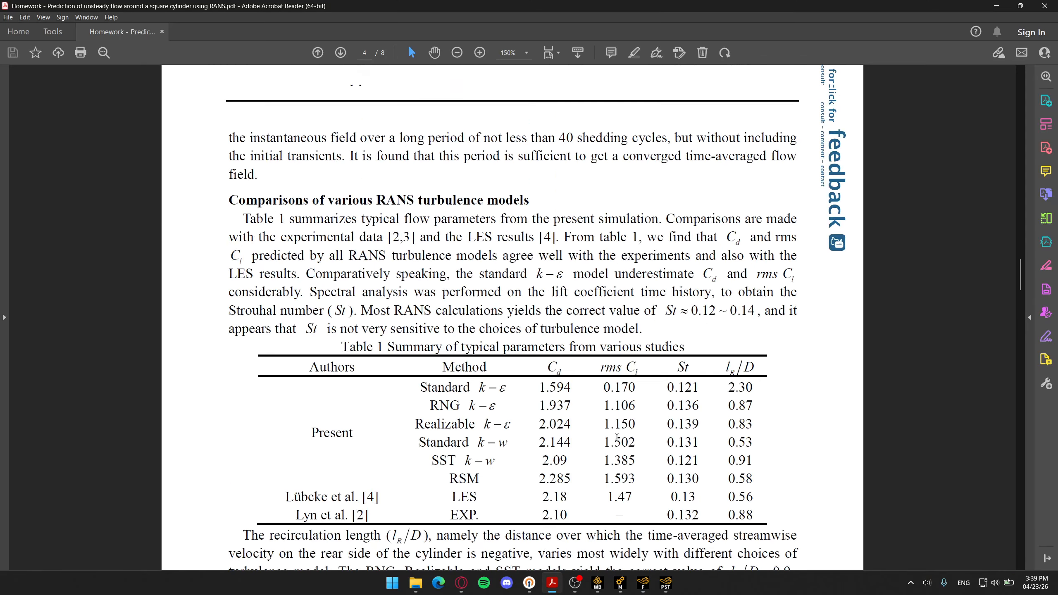
{"action": "scroll", "coordinate": [612, 429], "scroll_direction": "up", "scroll_amount": 1}
{"action": "scroll", "coordinate": [598, 410], "scroll_direction": "up", "scroll_amount": 1, "text": "ctrl"}
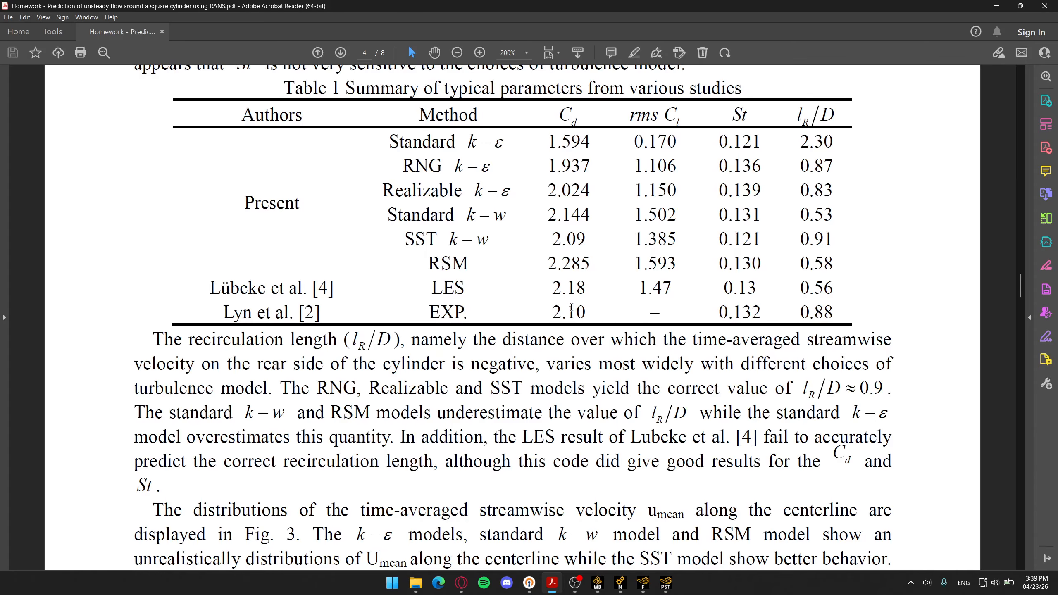
{"action": "scroll", "coordinate": [570, 292], "scroll_direction": "up", "scroll_amount": 1}
{"action": "double_click", "coordinate": [569, 186]}
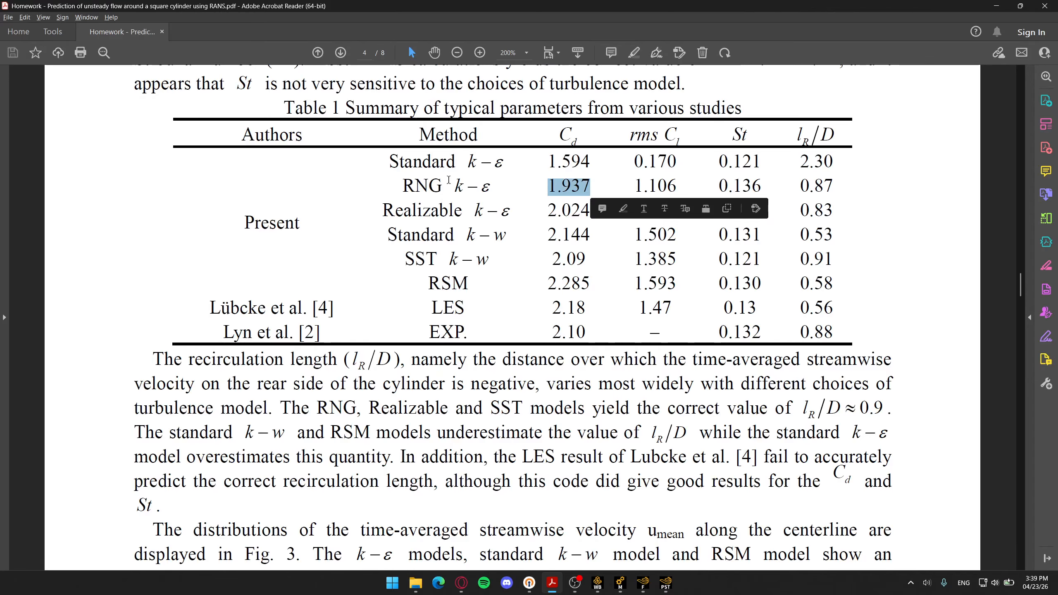
{"action": "left_click_drag", "start_coordinate": [388, 161], "coordinate": [592, 165]}
{"action": "left_click", "coordinate": [632, 162]}
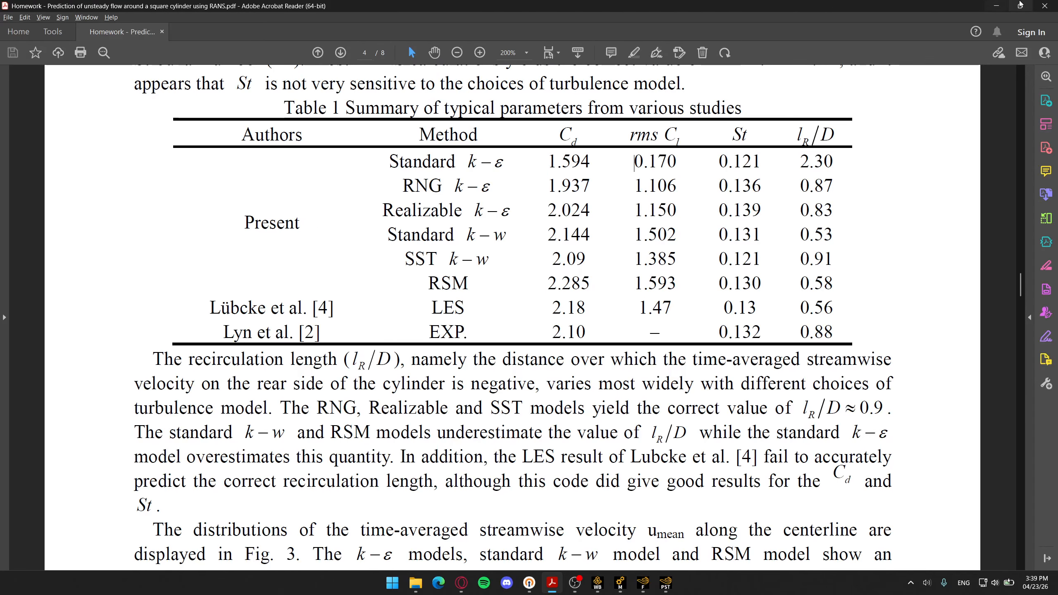
{"action": "left_click", "coordinate": [997, 6]}
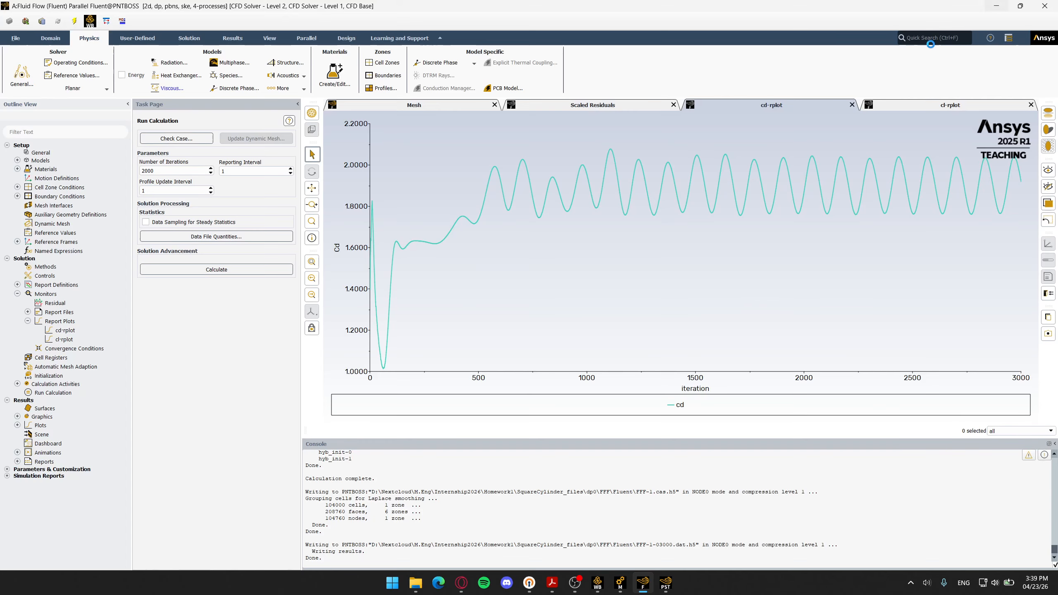
Step: Switch to CFD-Post's 3D view, hide the centerline, and show the Velocity Contour
{"action": "left_click", "coordinate": [666, 583]}
{"action": "left_click", "coordinate": [260, 551]}
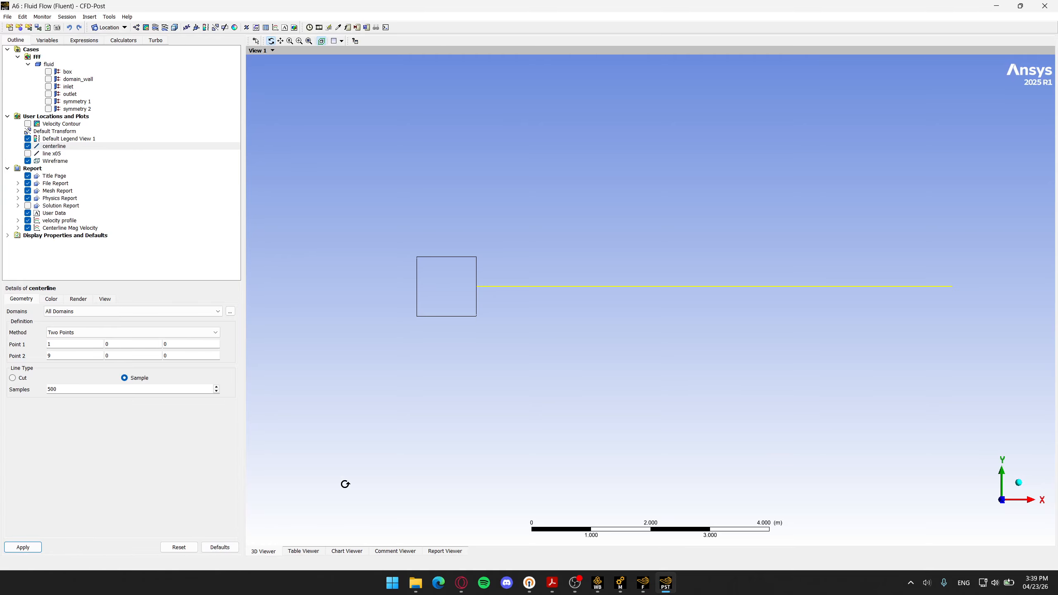
{"action": "left_click", "coordinate": [28, 146]}
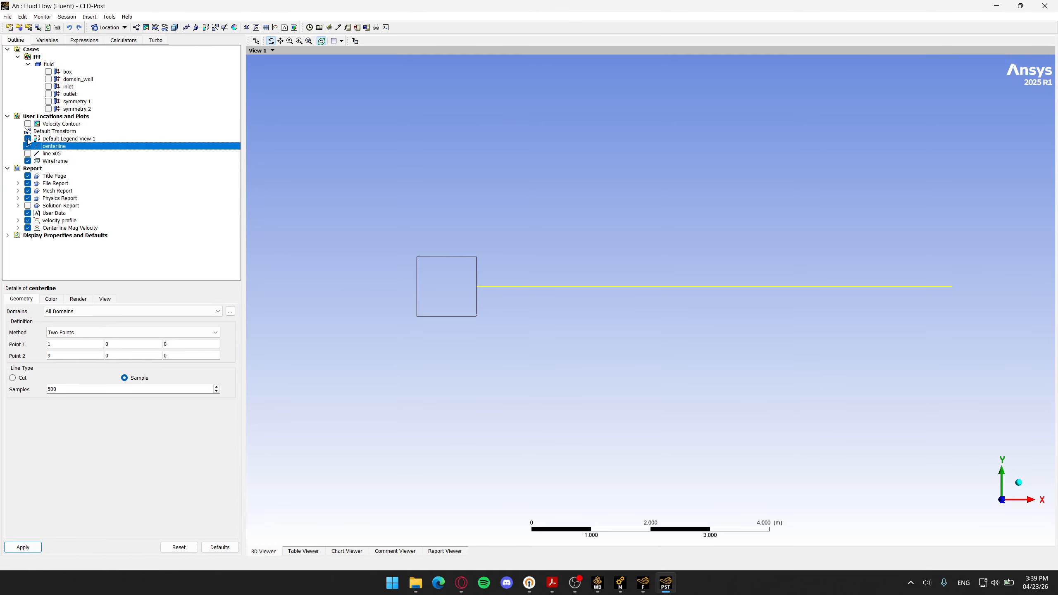
{"action": "left_click", "coordinate": [28, 146]}
{"action": "left_click", "coordinate": [29, 124]}
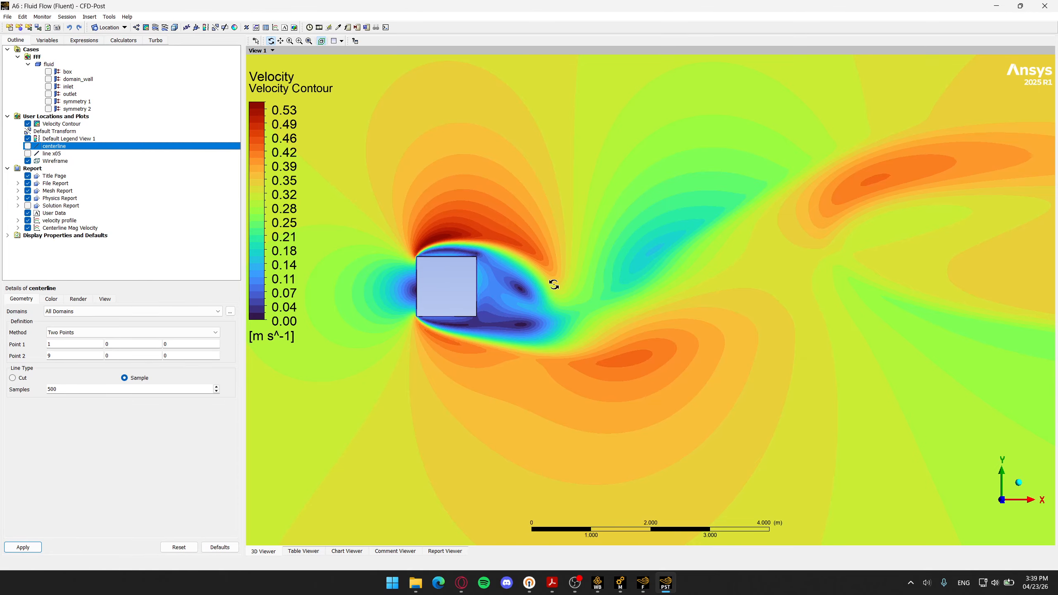
Step: Open the Velocity Contour's details and bring up the choices for its plotted variable
{"action": "left_click", "coordinate": [62, 125]}
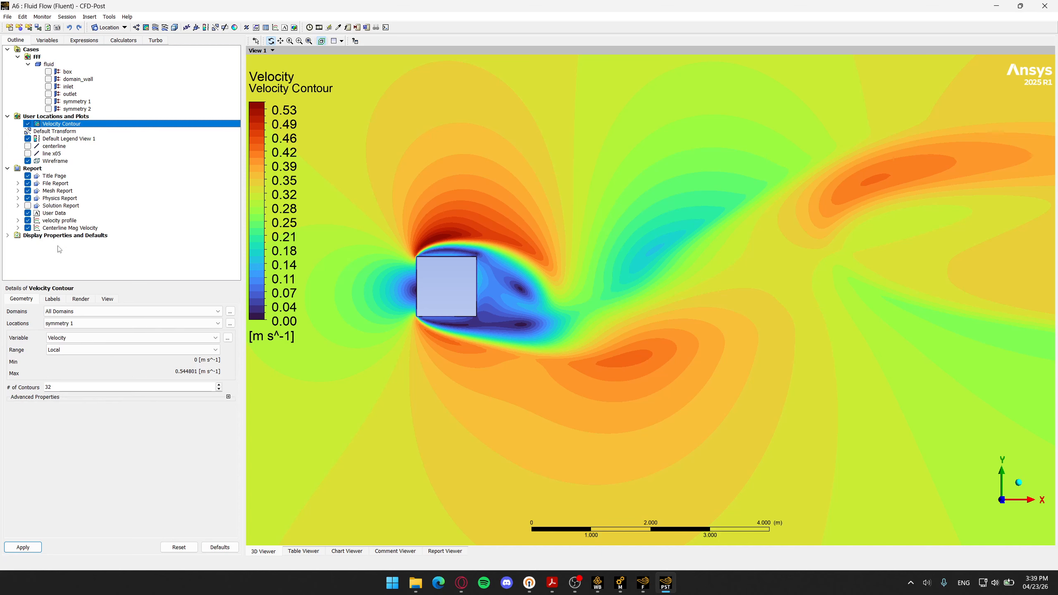
{"action": "left_click", "coordinate": [82, 338]}
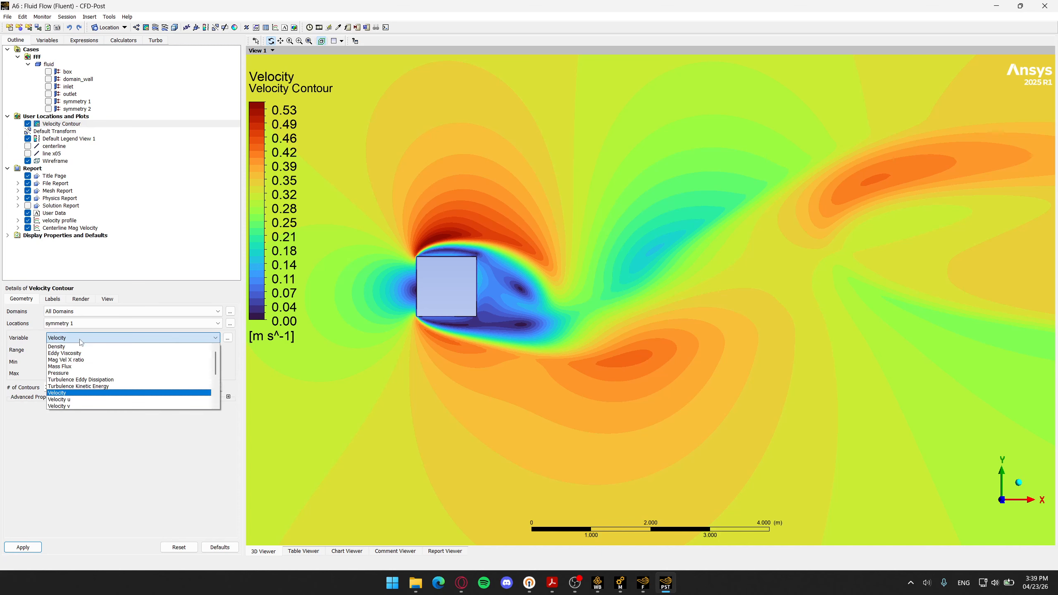